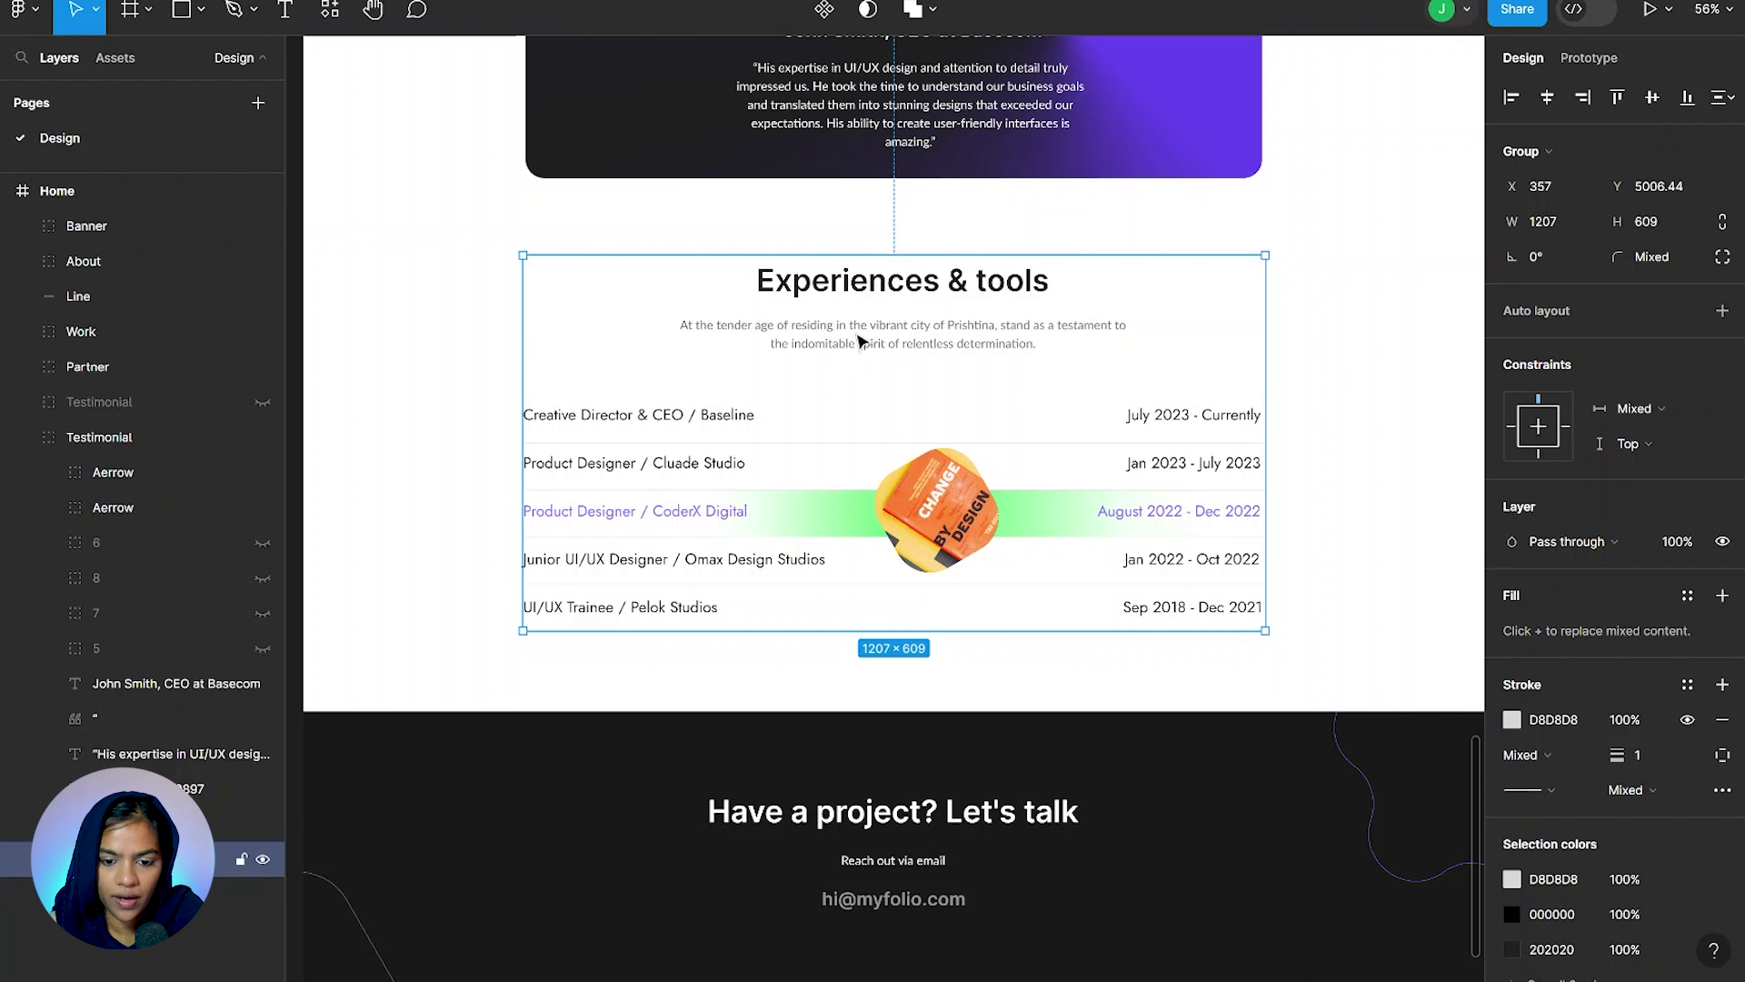
# Step: Inspect the Featured Work heading and the five experience rows in the design
pyautogui.doubleClick(830, 323)
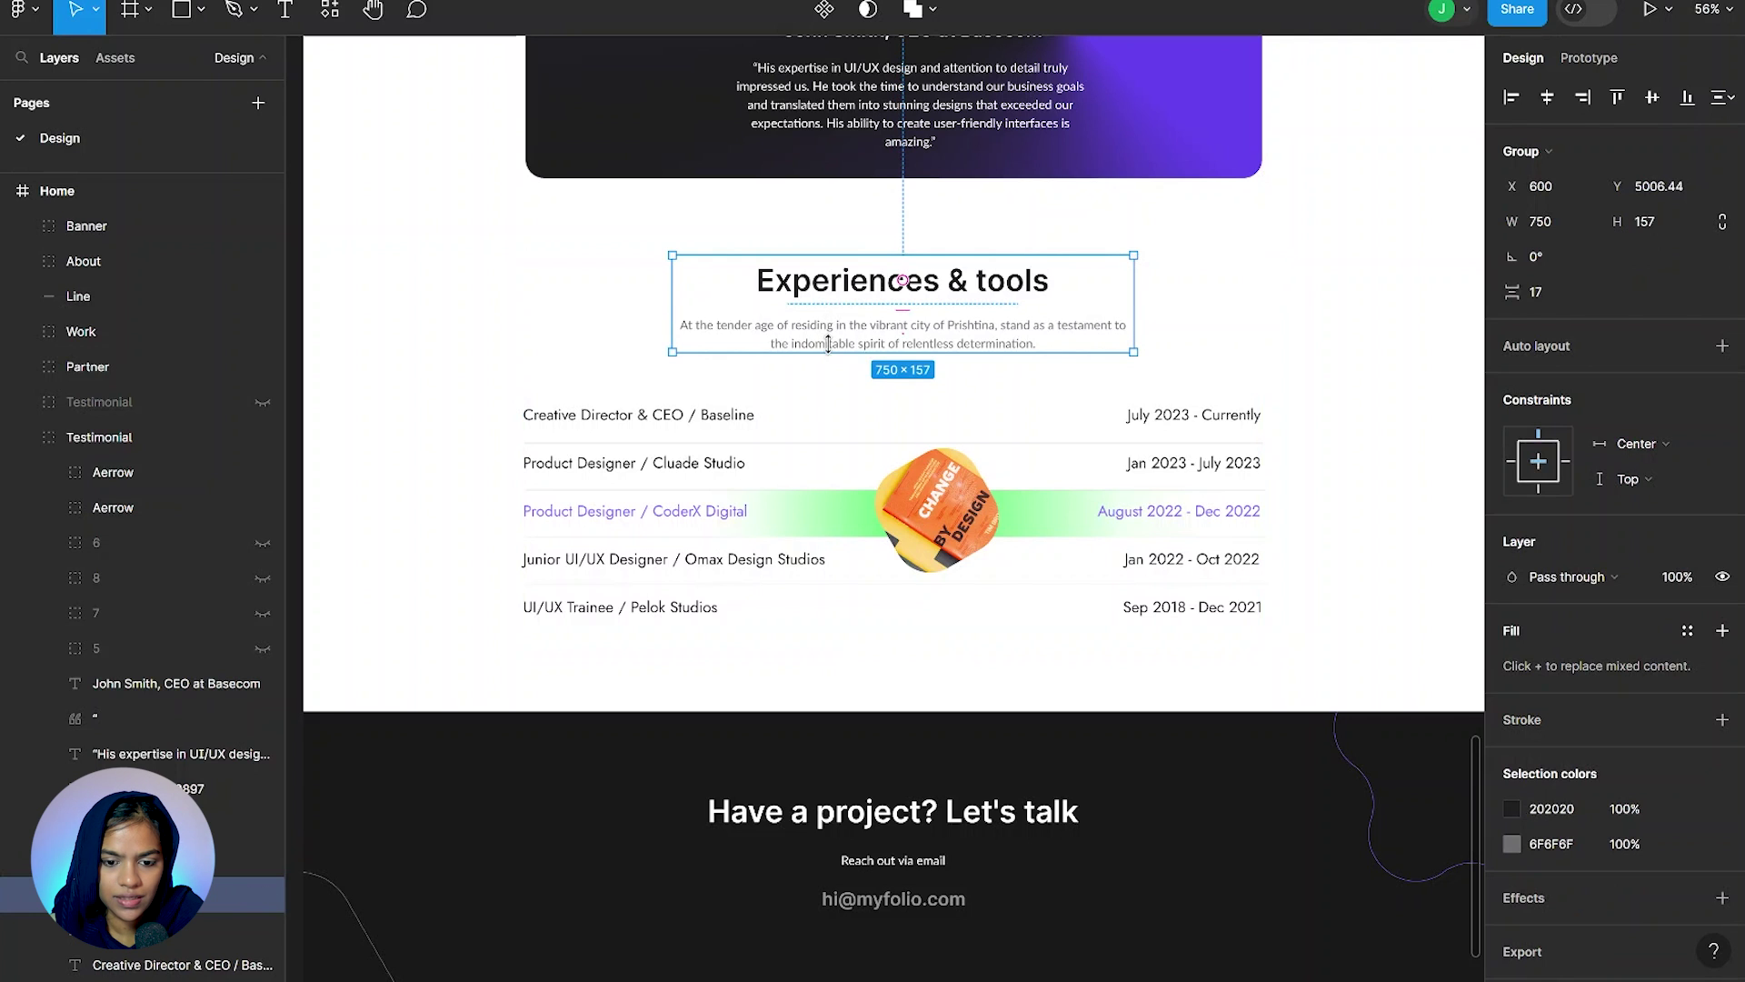
pyautogui.click(708, 434)
pyautogui.scroll(2, 586, 469)
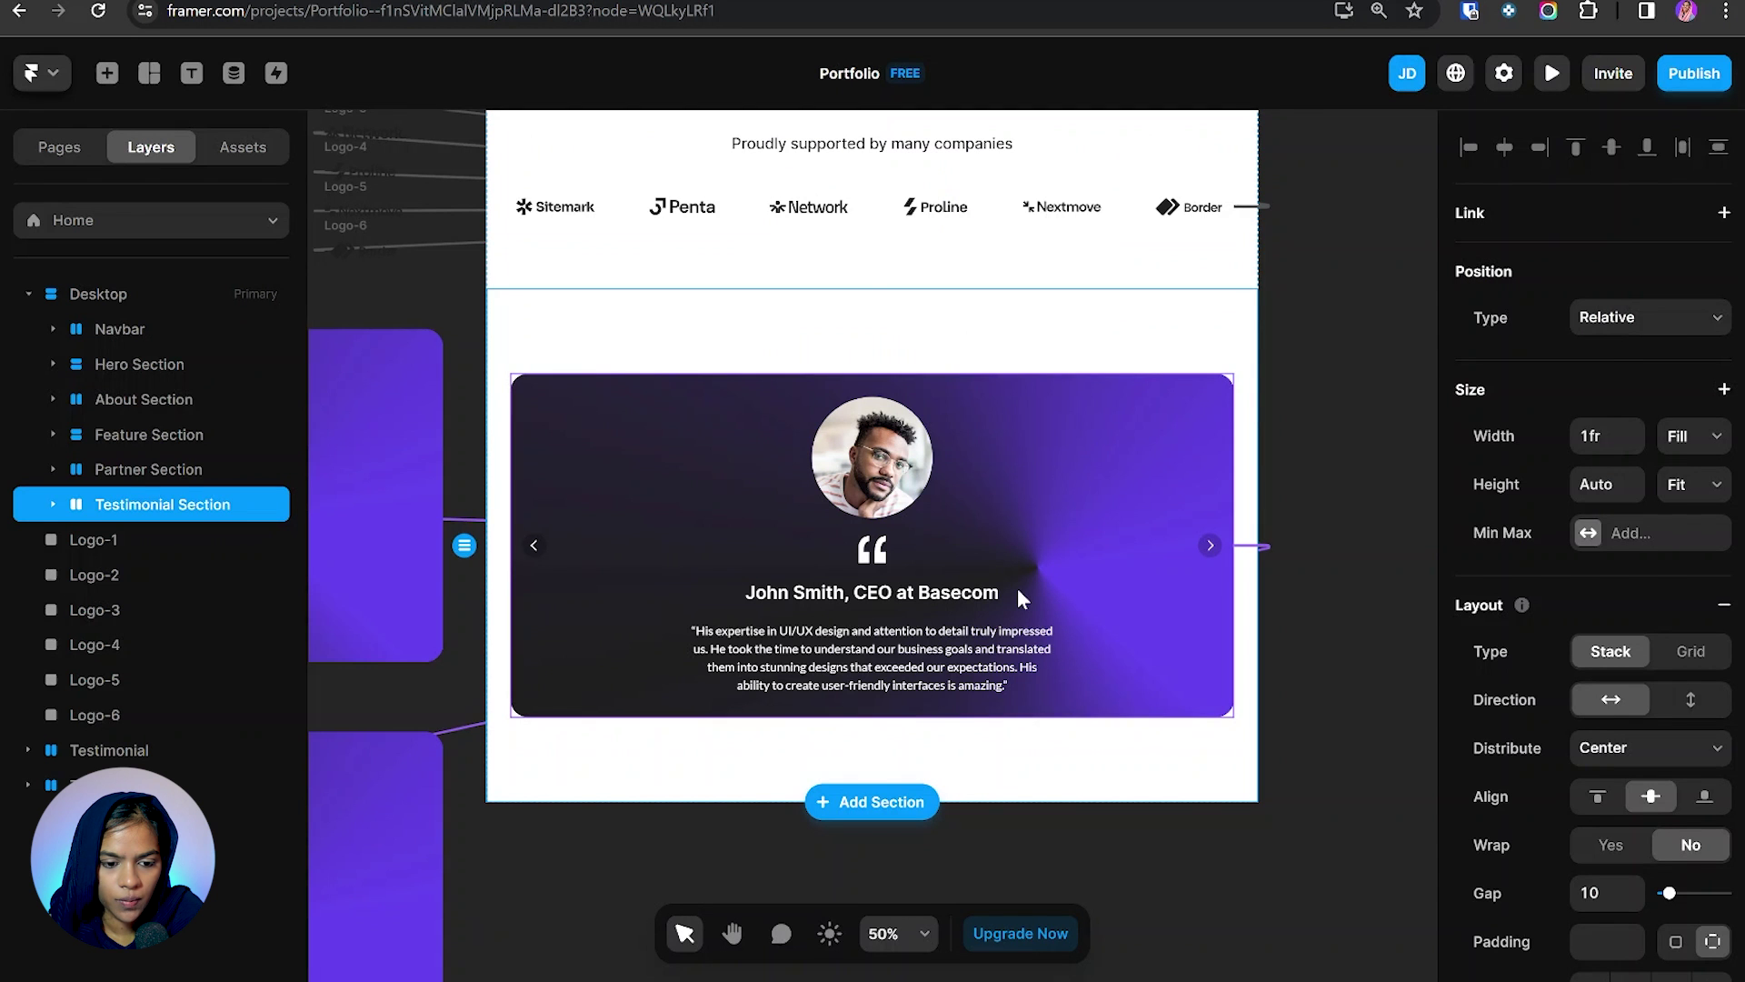
# Step: Draw a new frame below the Testimonial Section that fills the width, with max width 1200
pyautogui.click(182, 504)
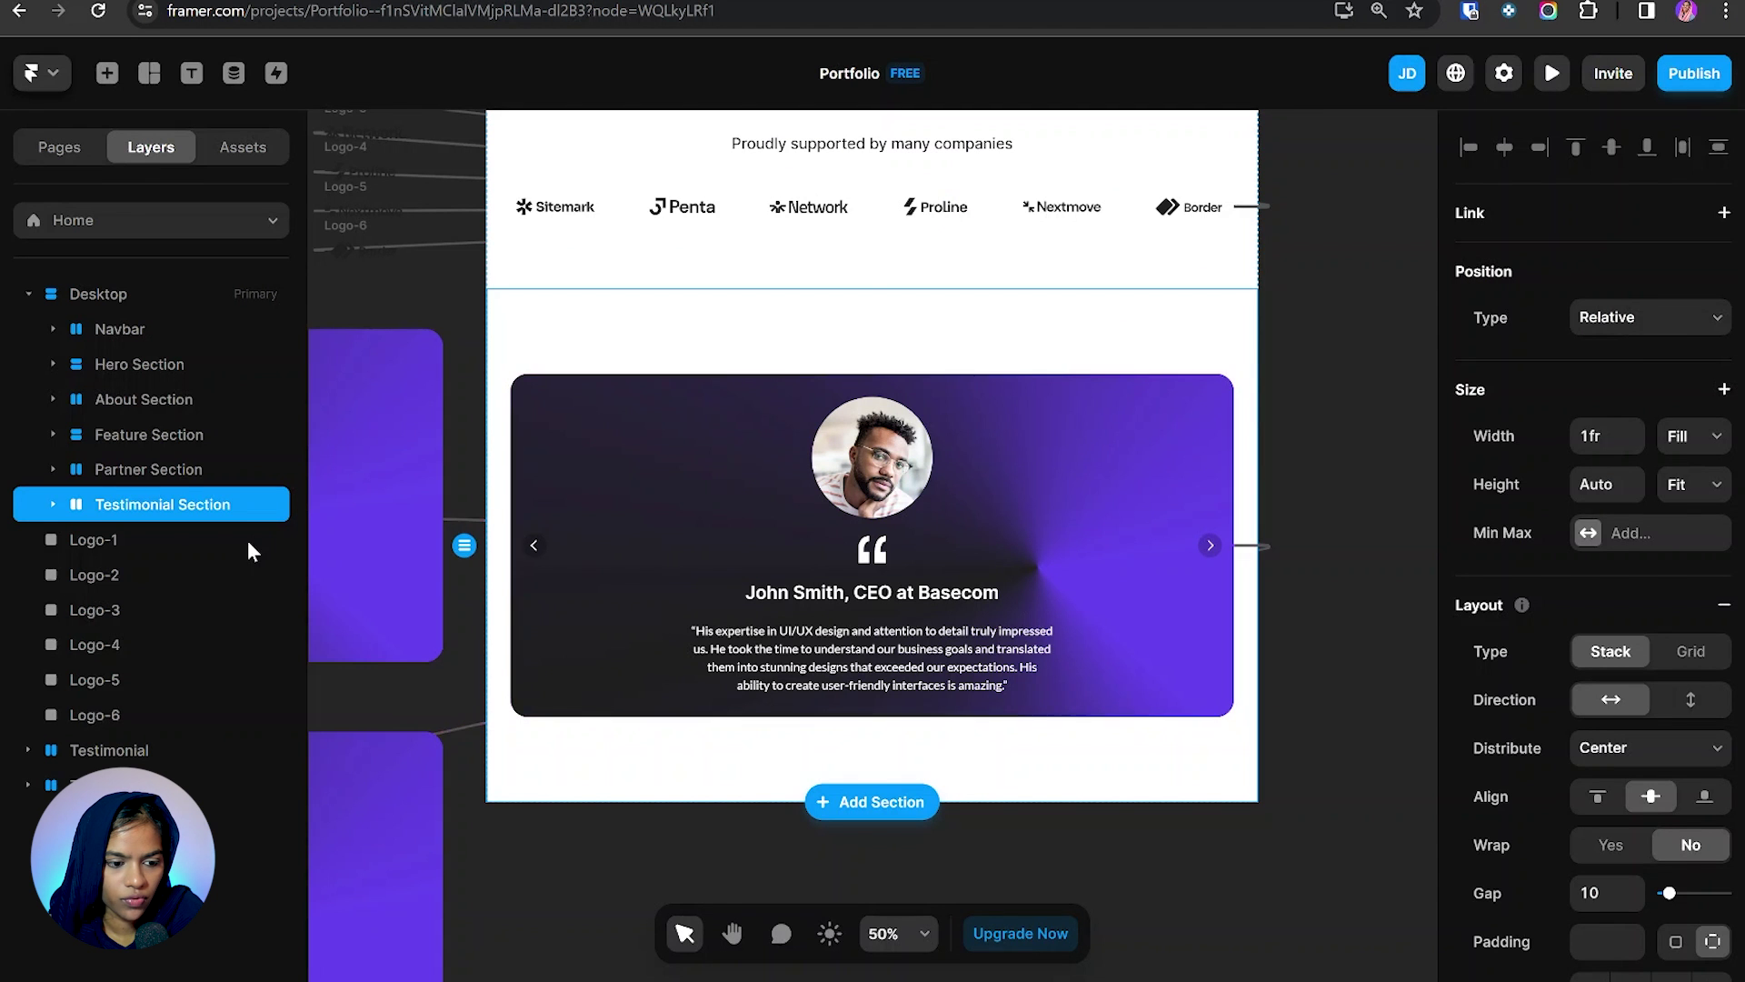
pyautogui.scroll(-3, 873, 545)
pyautogui.press('f')
pyautogui.moveTo(486, 583)
pyautogui.mouseDown()
pyautogui.moveTo(1270, 675)
pyautogui.moveTo(1258, 919)
pyautogui.moveTo(1229, 886)
pyautogui.mouseUp()
pyautogui.click(1648, 463)
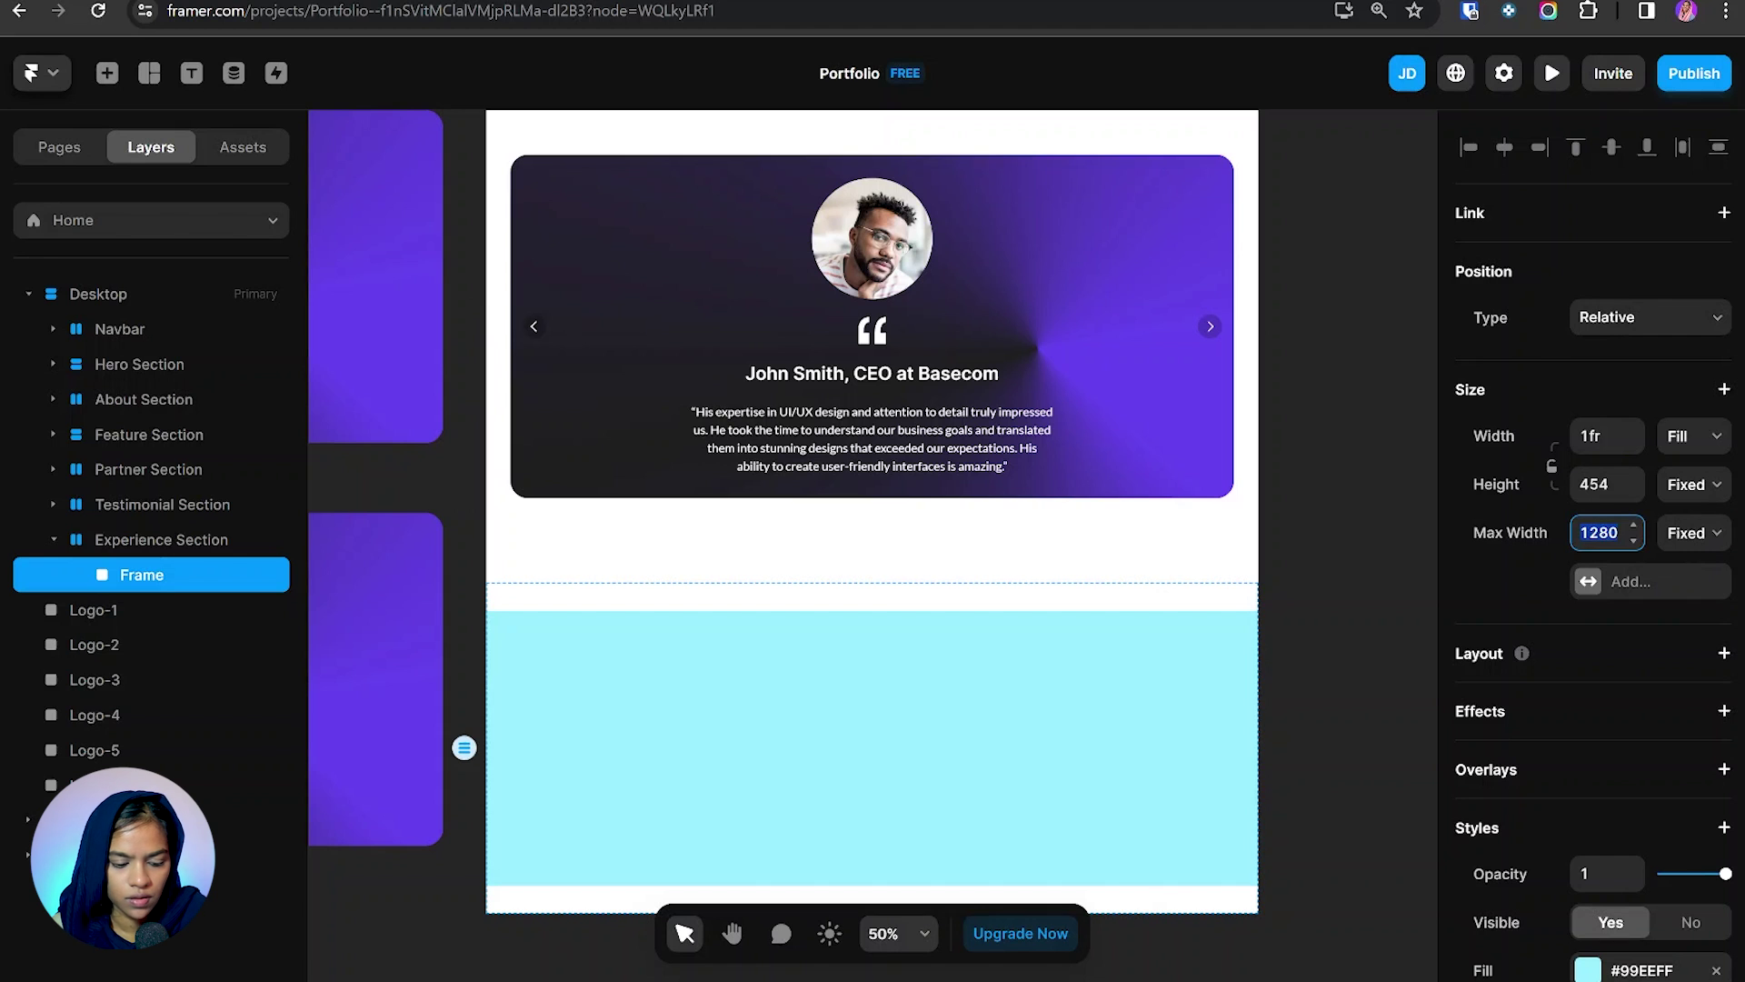
pyautogui.write('1200')
pyautogui.scroll(-3, 722, 713)
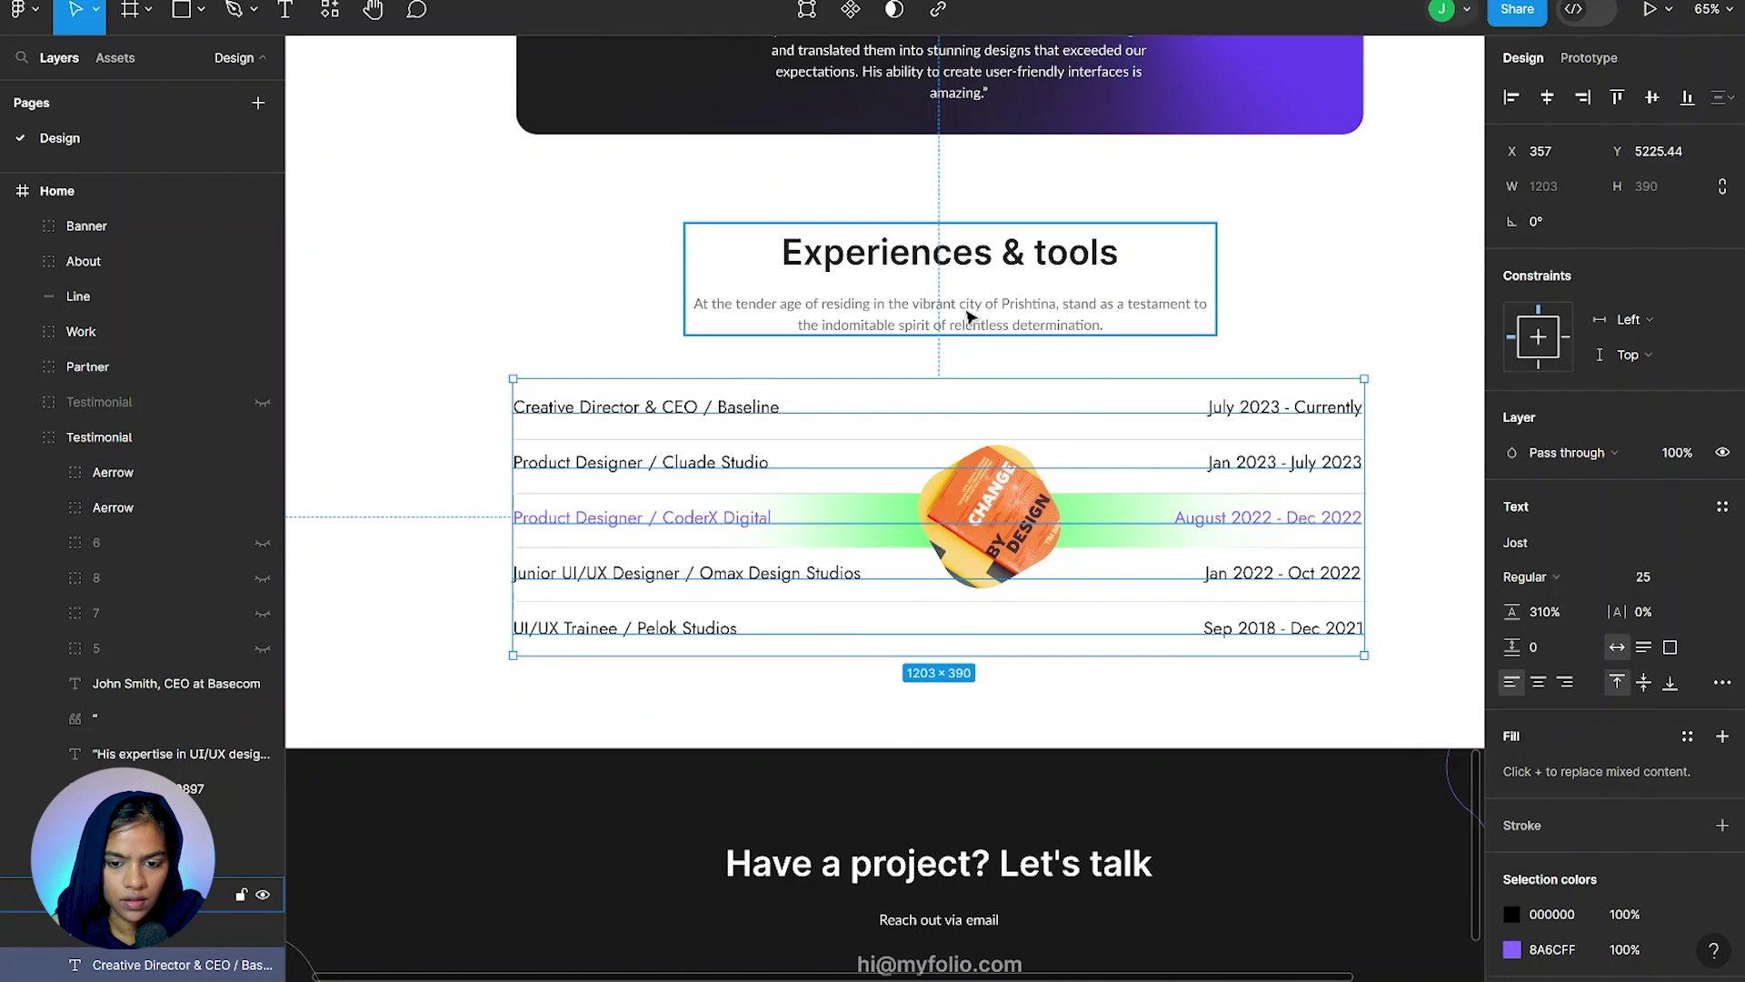
pyautogui.press('alt')
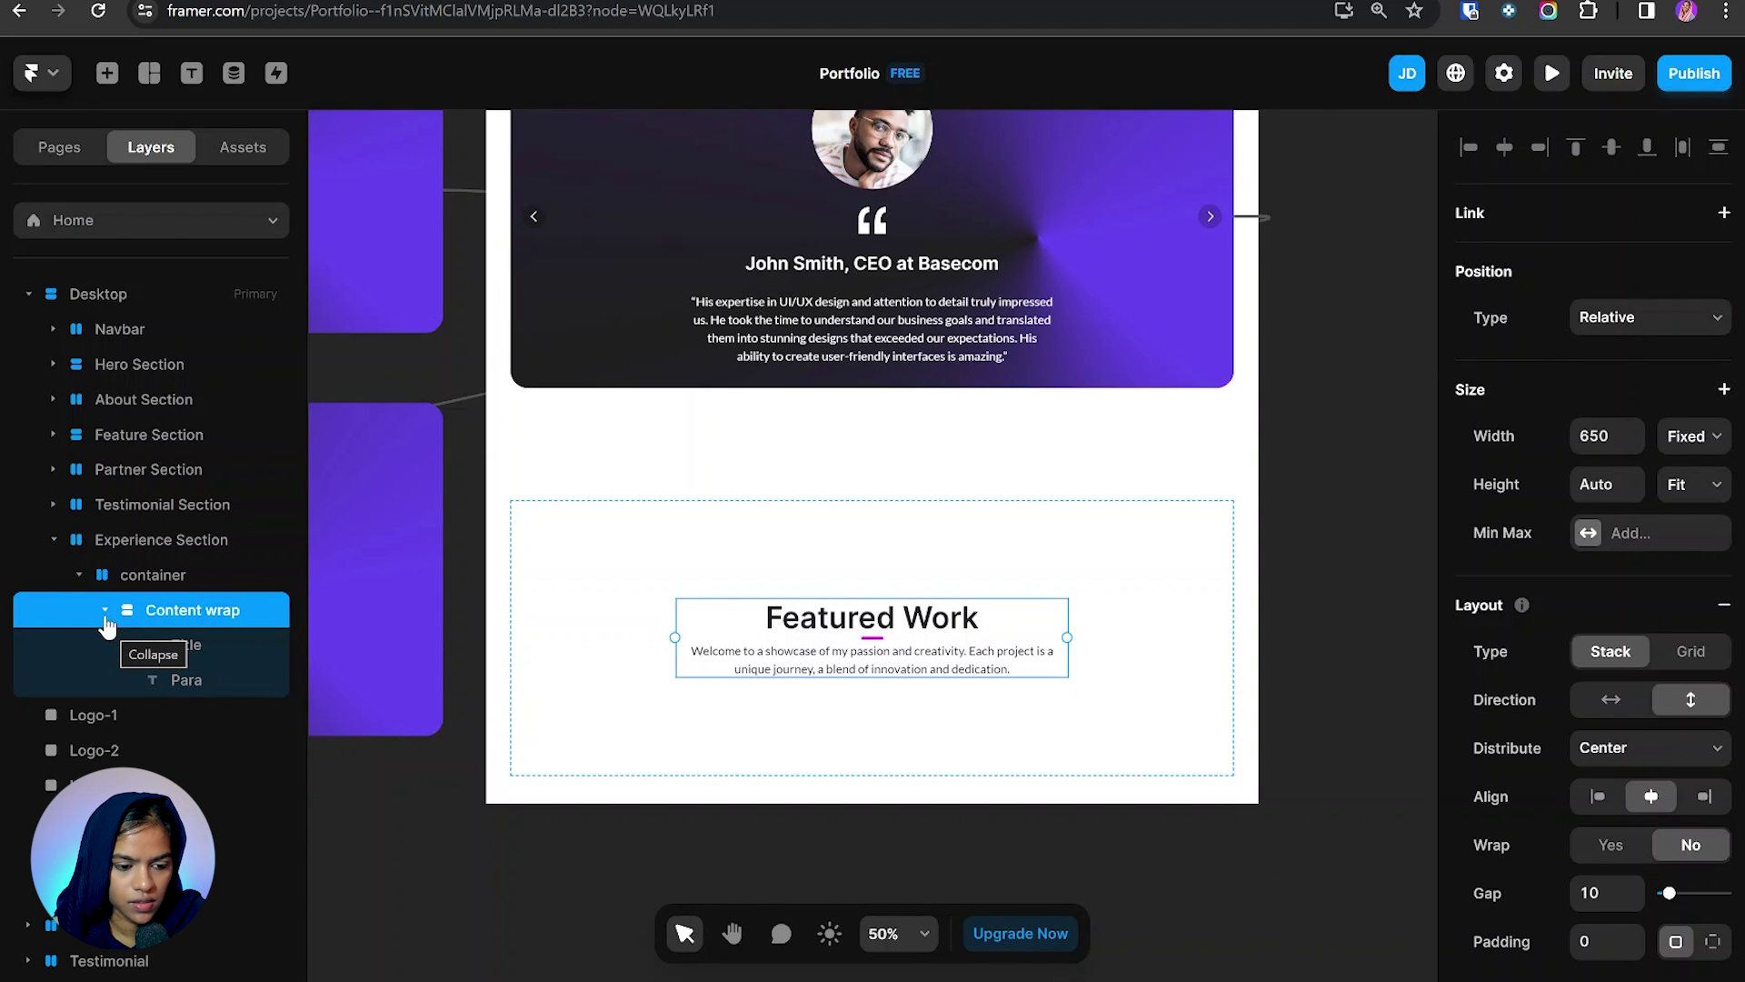
# Step: Stack the Featured Work container's content vertically, top-aligned, and name the new frame Card Wrap
pyautogui.click(106, 613)
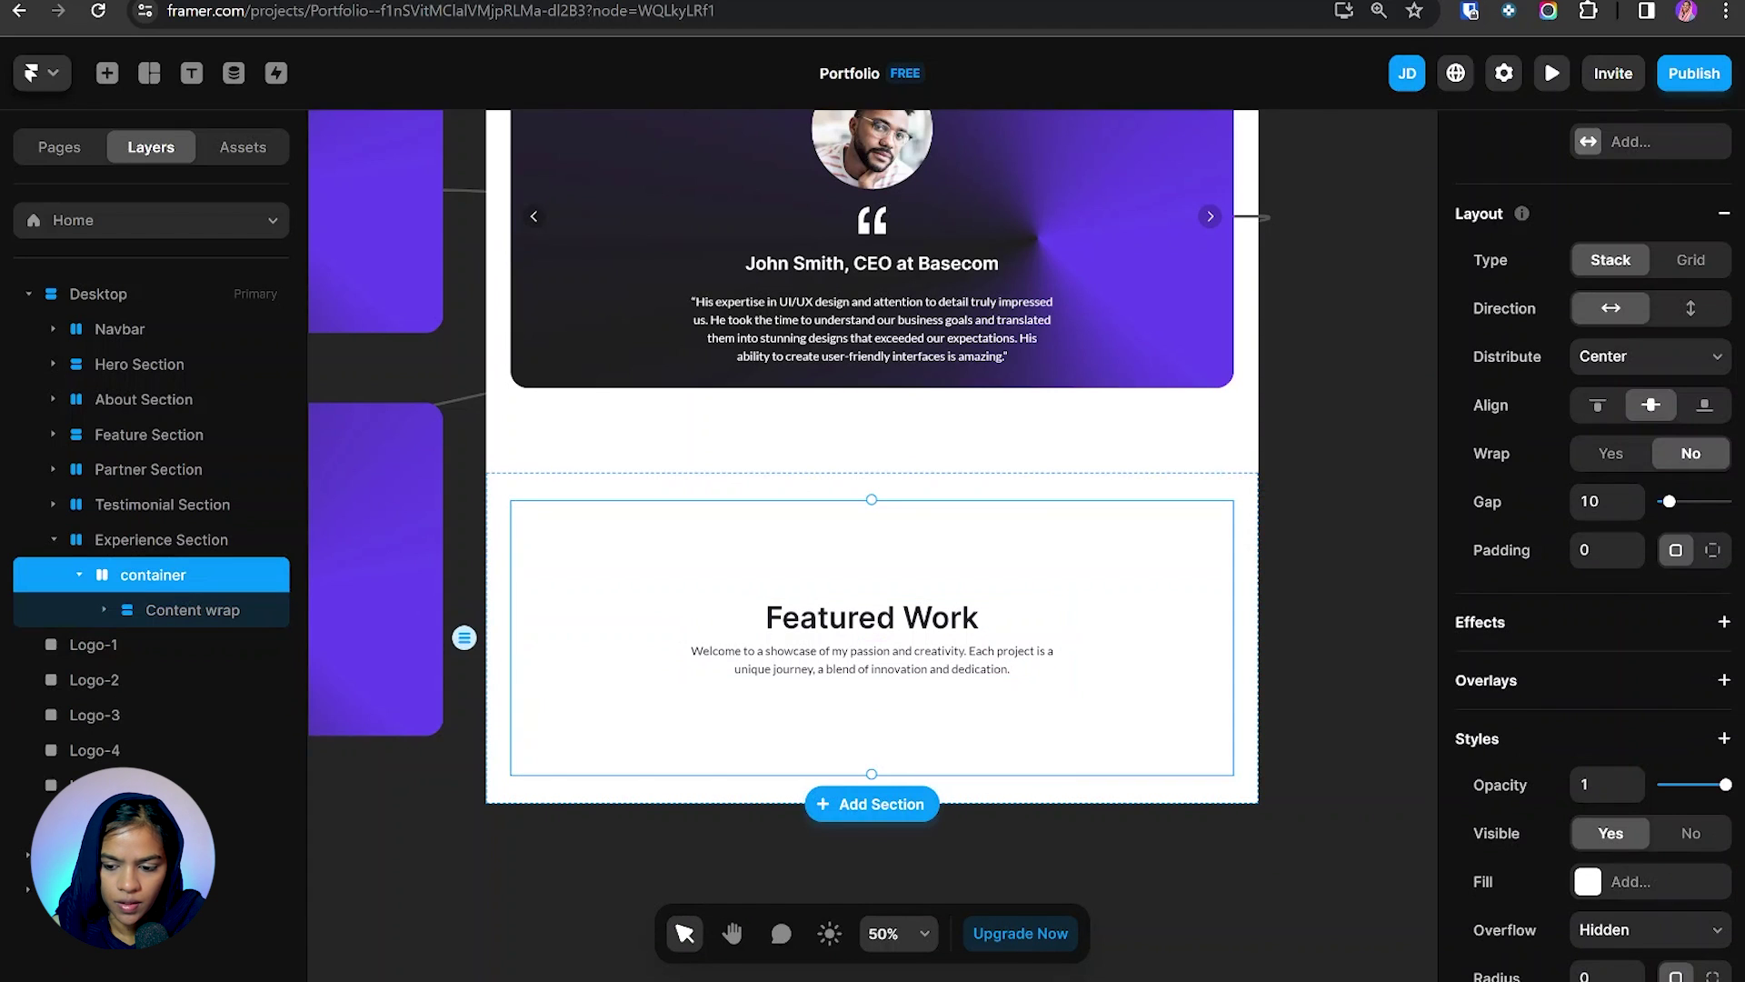
pyautogui.click(1600, 407)
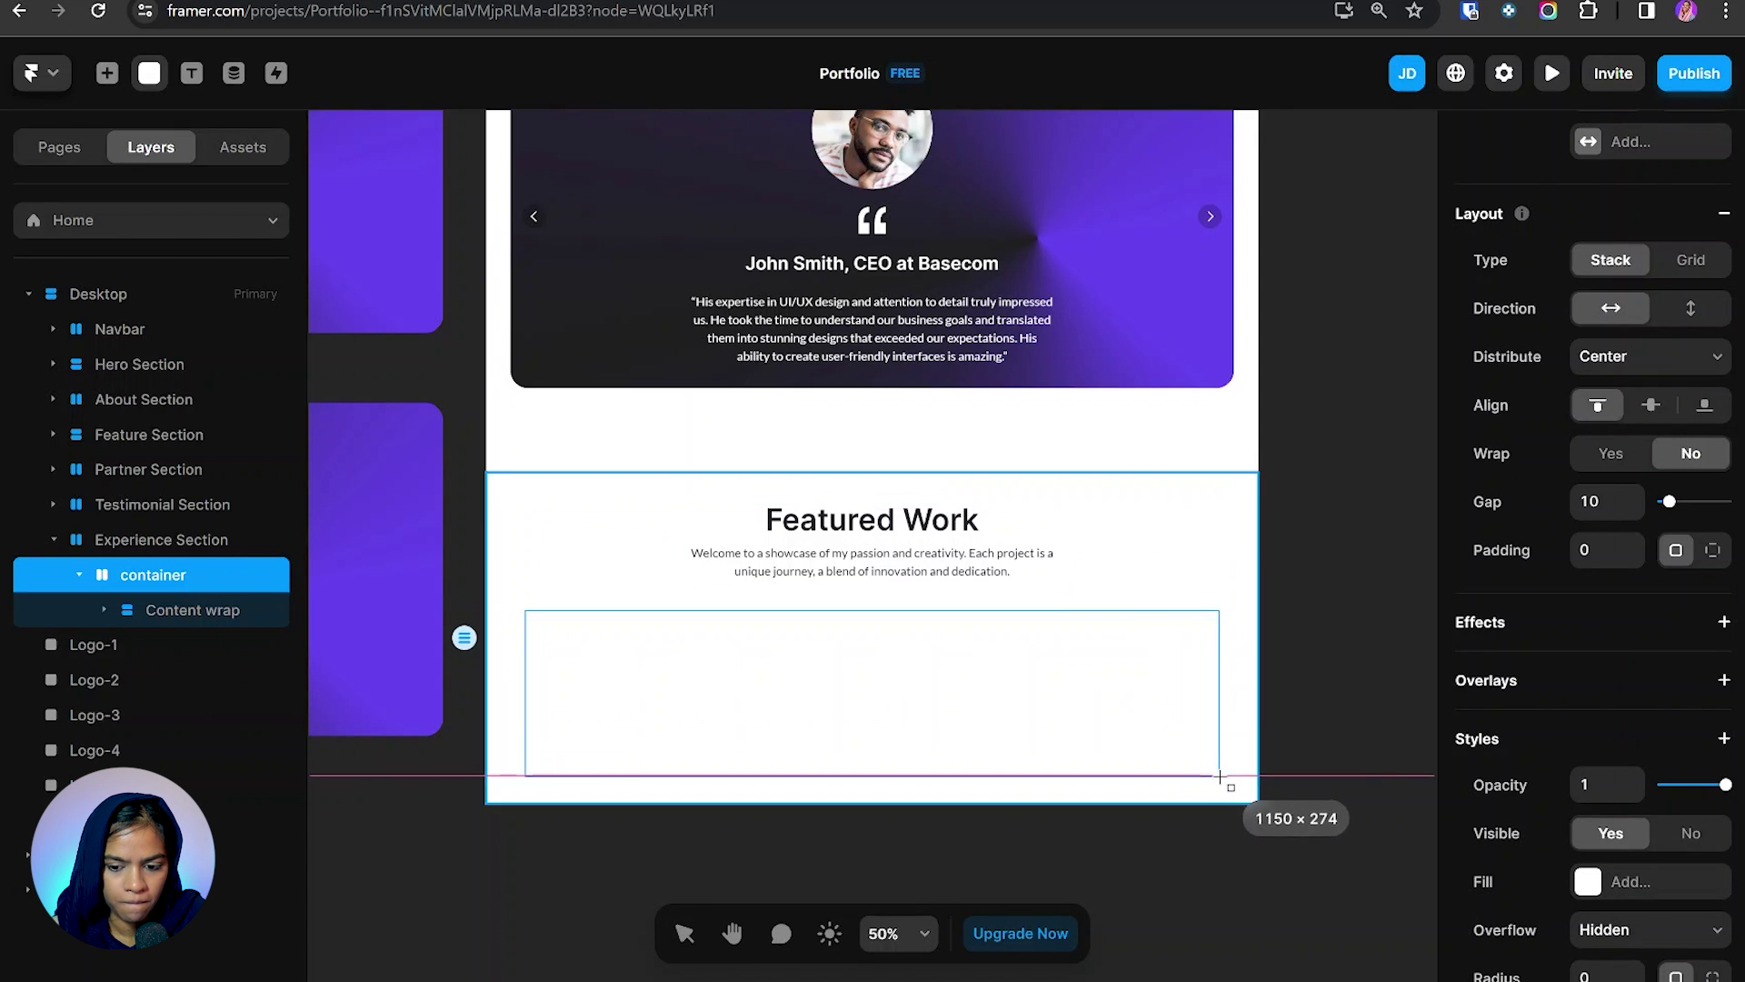
pyautogui.click(1691, 308)
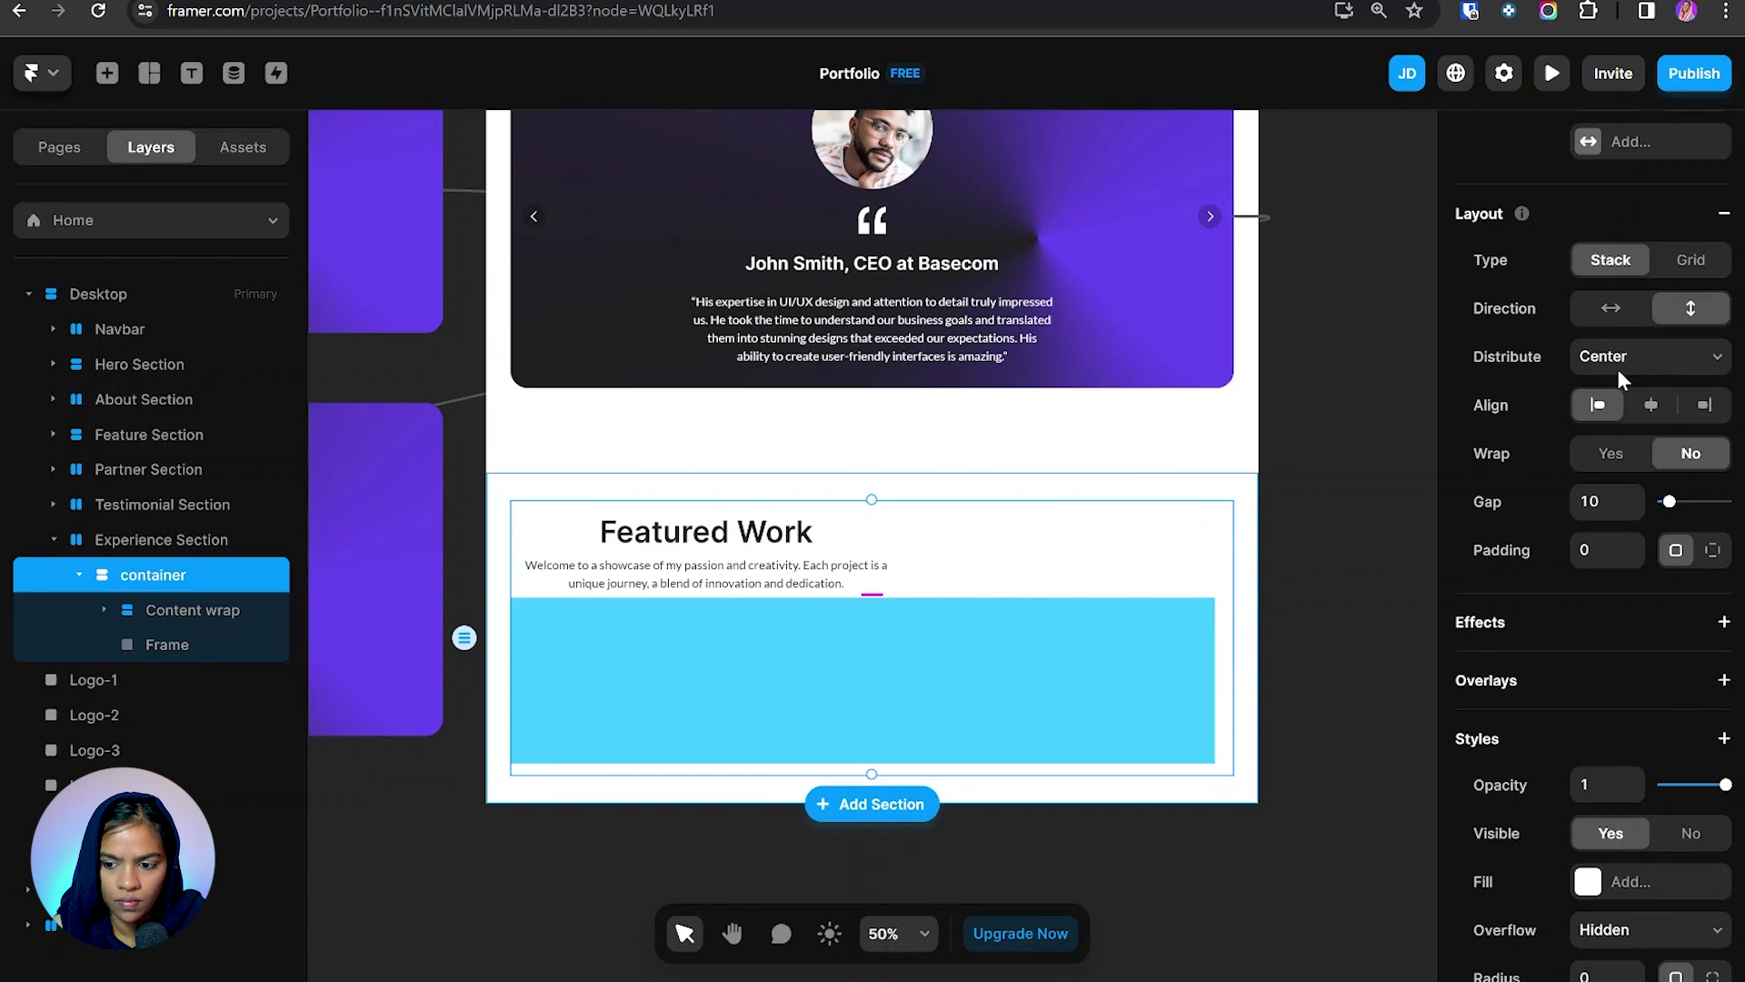
pyautogui.doubleClick(168, 644)
pyautogui.write('Card Wrap')
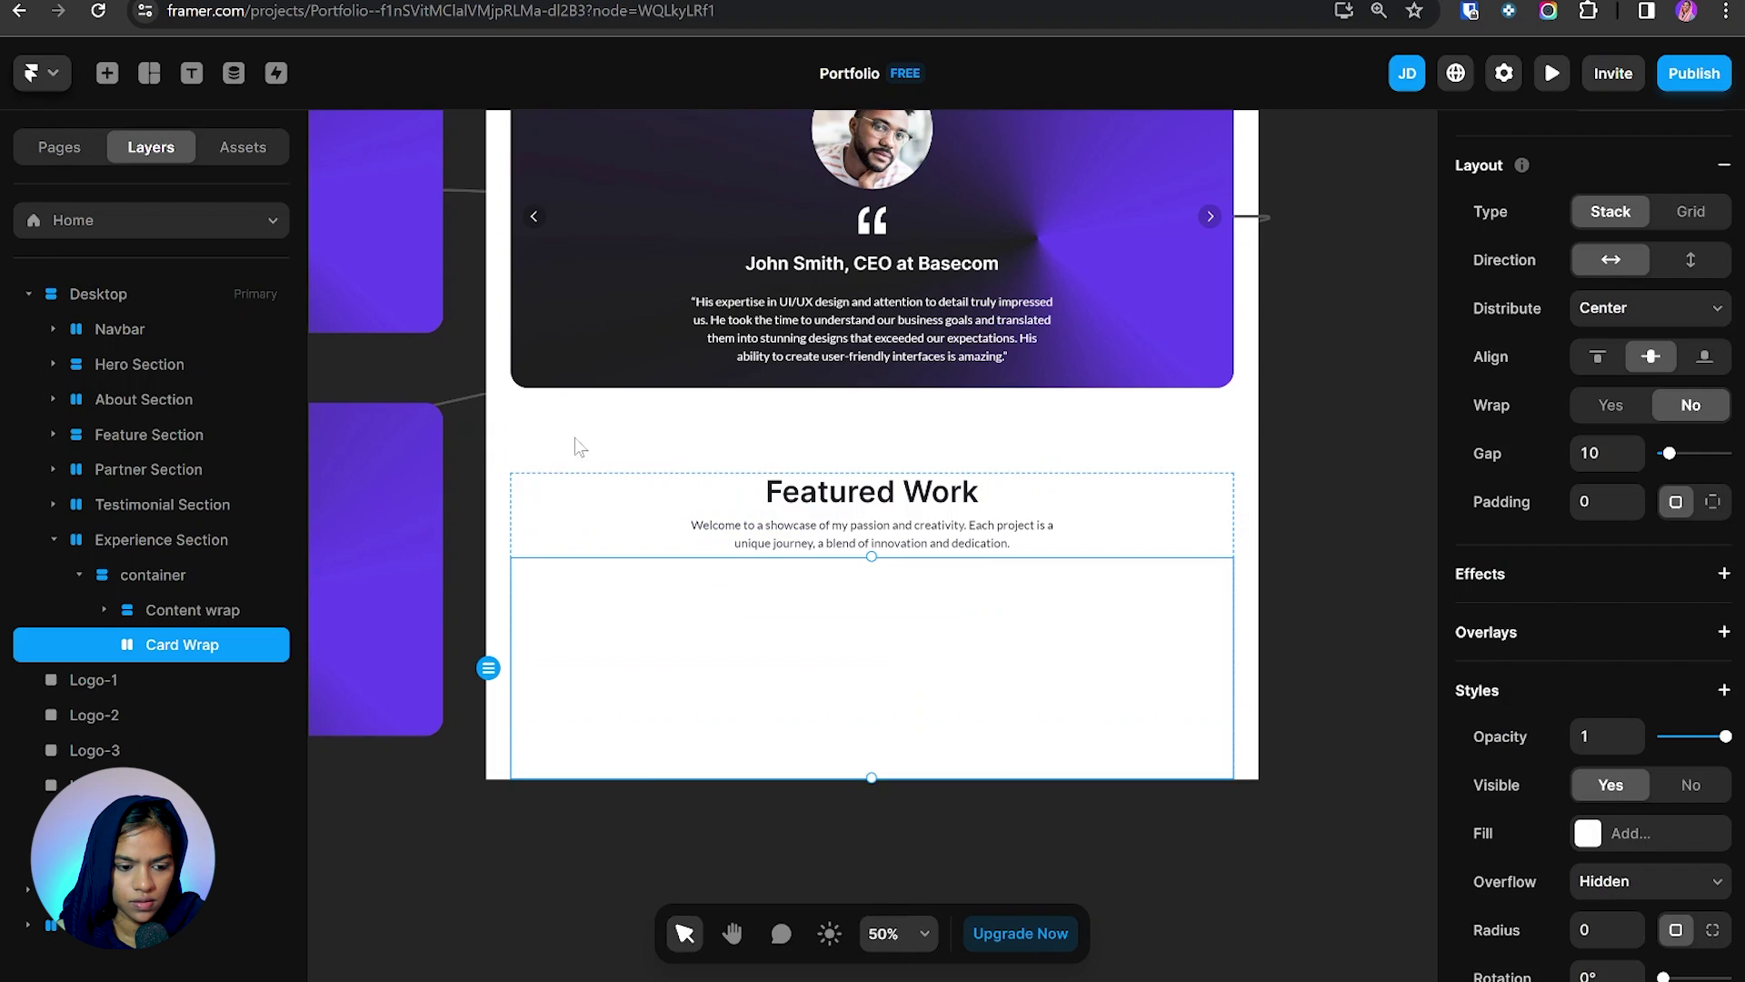
# Step: Draw a row frame inside Card Wrap and name it Card
pyautogui.press('f')
pyautogui.moveTo(503, 564); pyautogui.dragTo(1103, 618)
pyautogui.moveTo(182, 574); pyautogui.dragTo(200, 678)
pyautogui.doubleClick(191, 680)
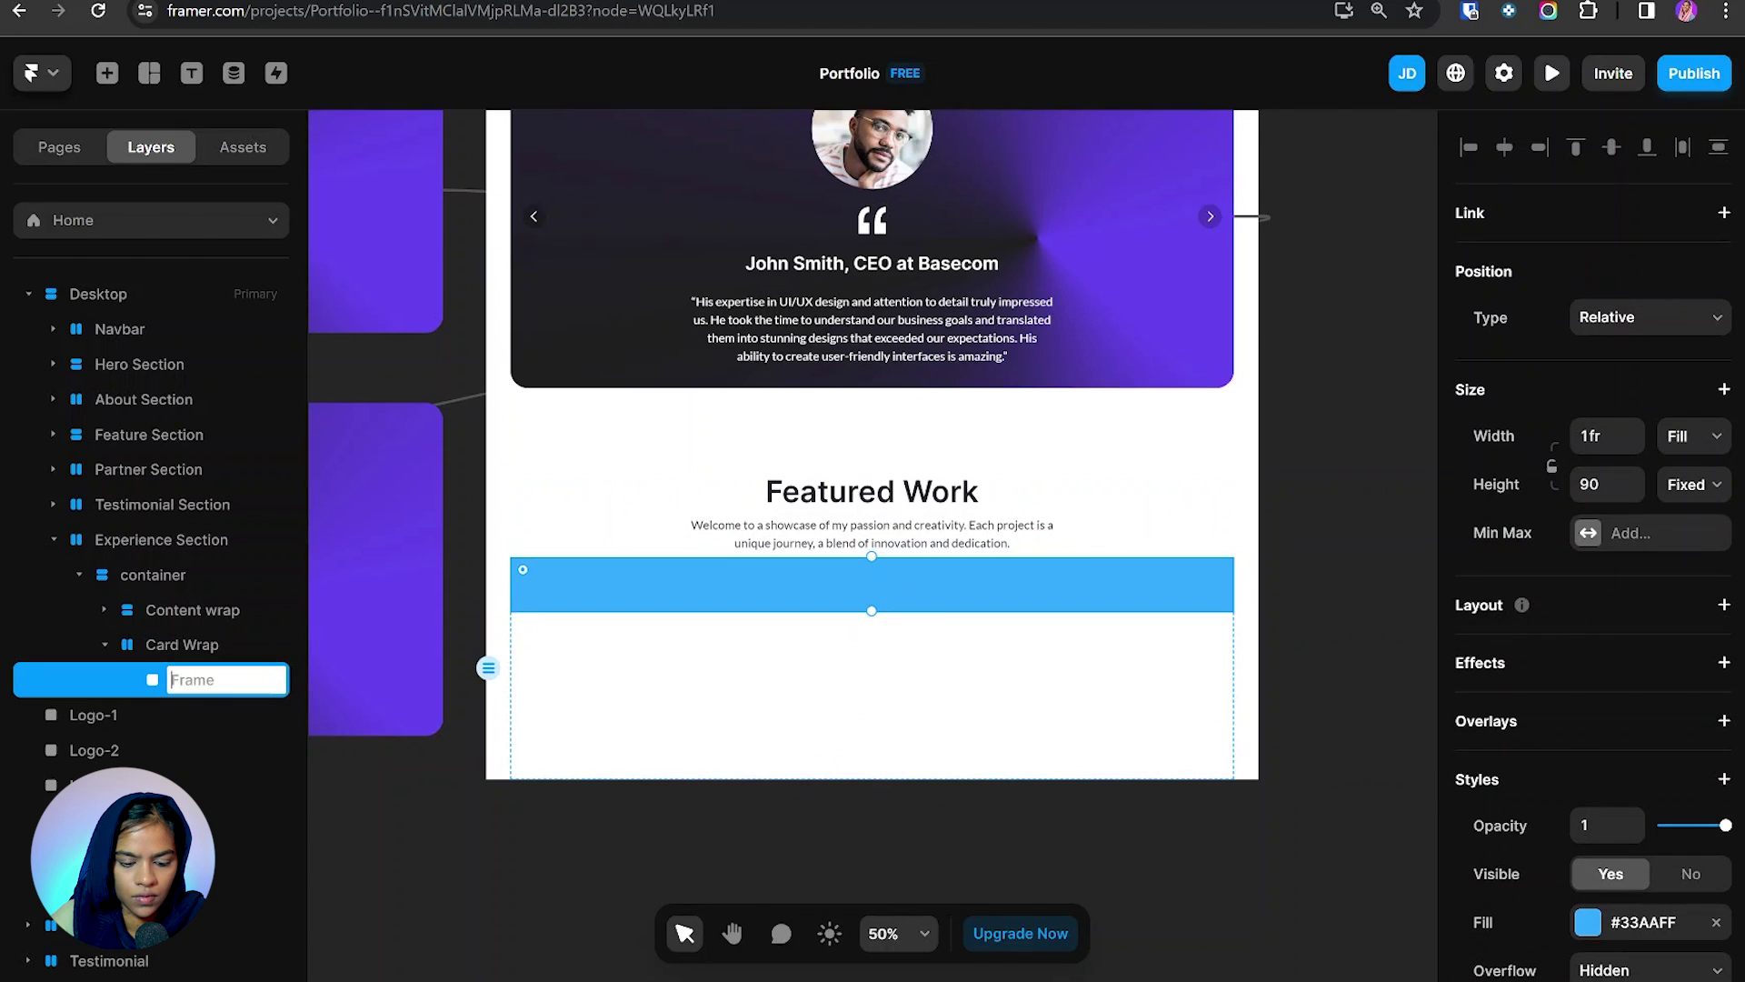
pyautogui.write('Card')
pyautogui.press('Return')
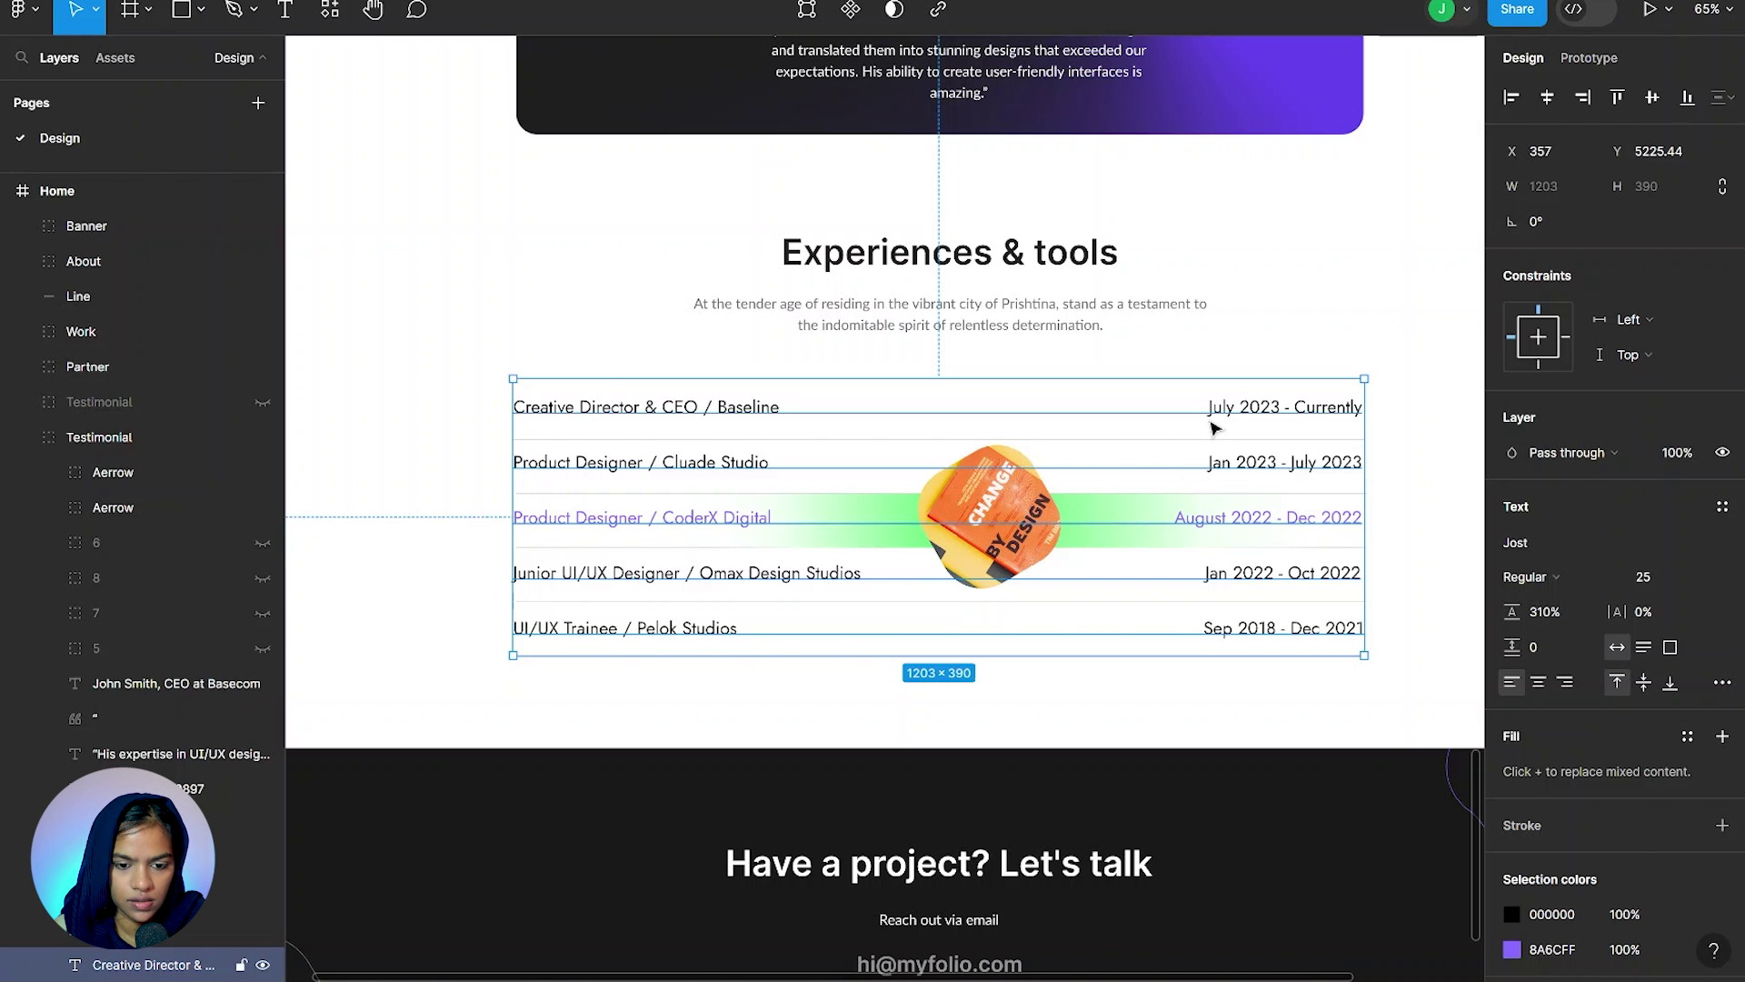
# Step: Paste a copy of the Featured Work title into Card, filling the card width
pyautogui.click(186, 644)
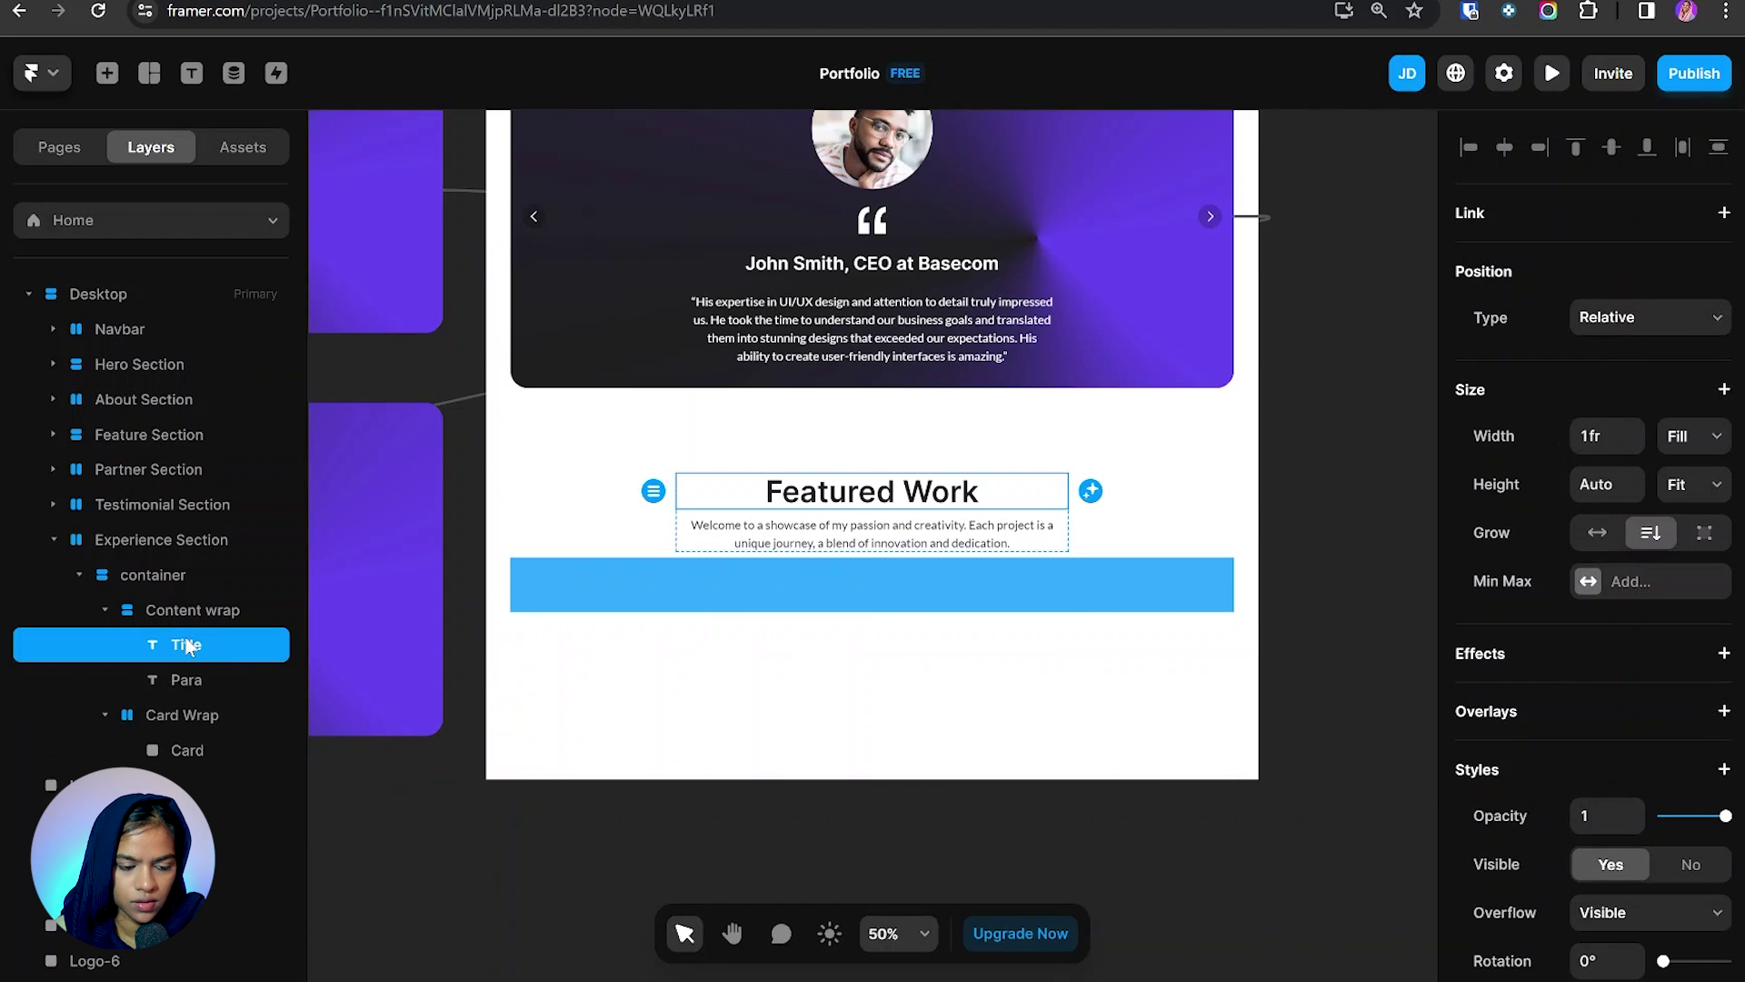
pyautogui.hotkey('ctrl', 'c')
pyautogui.click(187, 750)
pyautogui.hotkey('ctrl', 'v')
pyautogui.click(1693, 437)
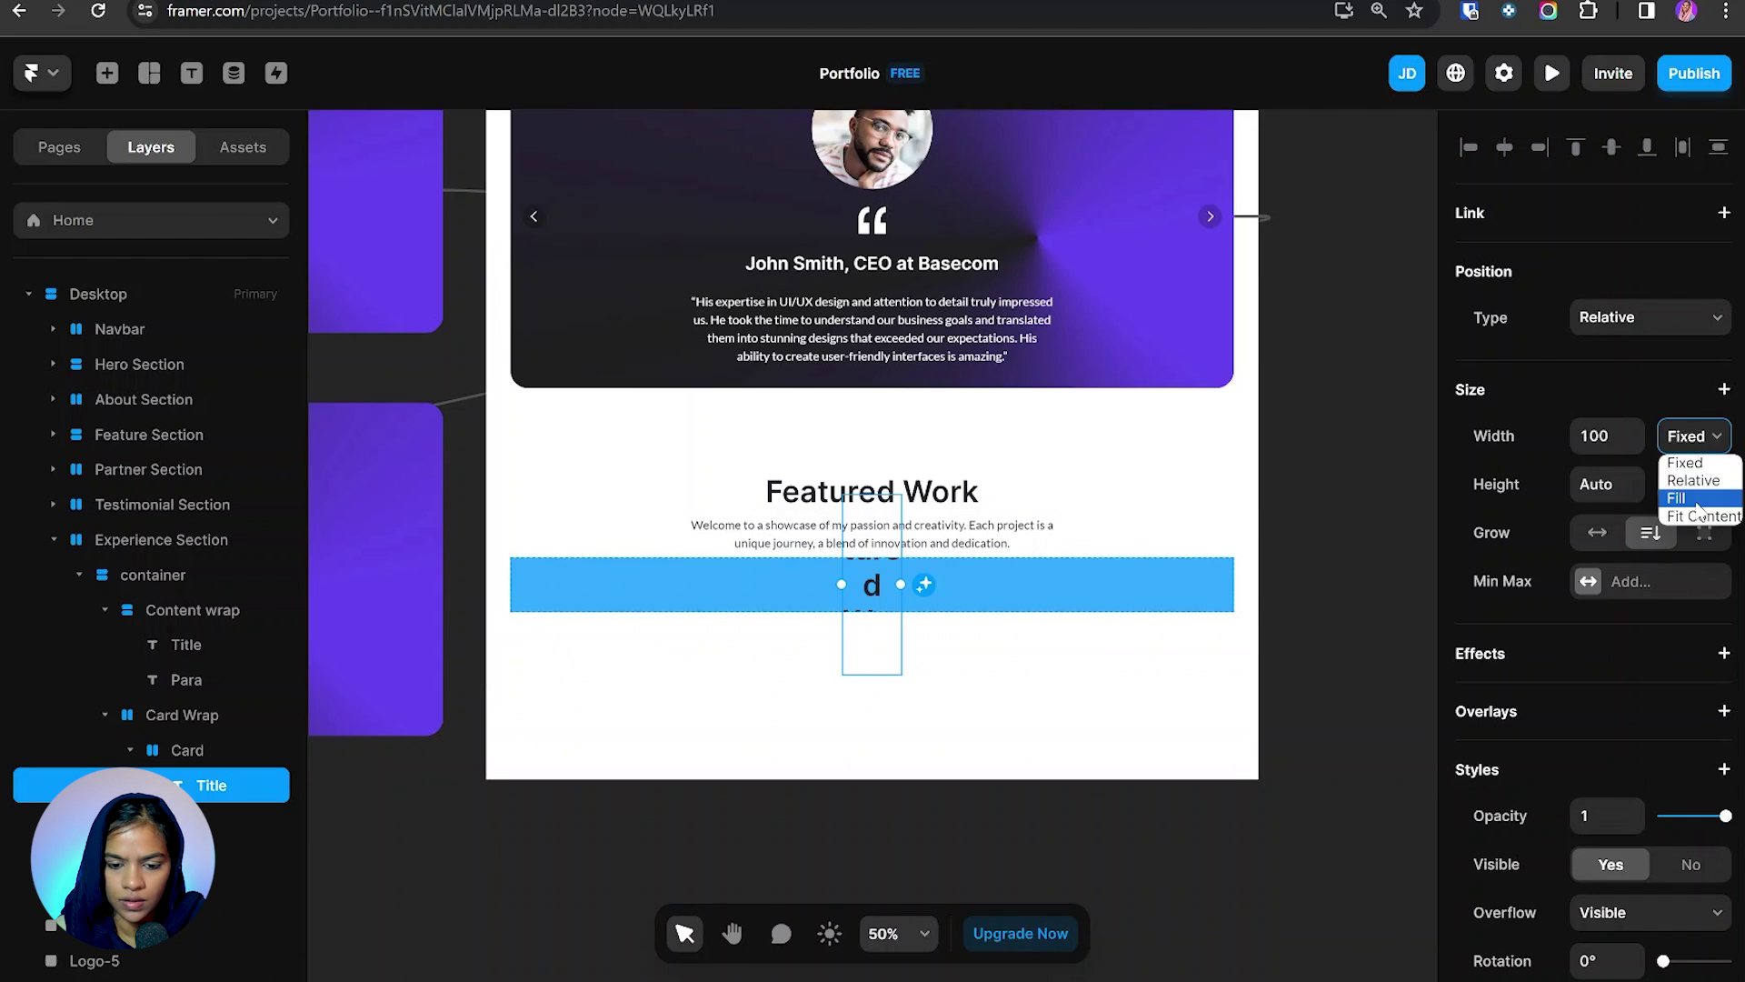
pyautogui.click(1698, 499)
pyautogui.scroll(-5, 1654, 591)
# Step: Apply the Experience Title style to 'Creative Director & CEO / Baseline' and right-align 'July 2023 - Currently'
pyautogui.click(1637, 644)
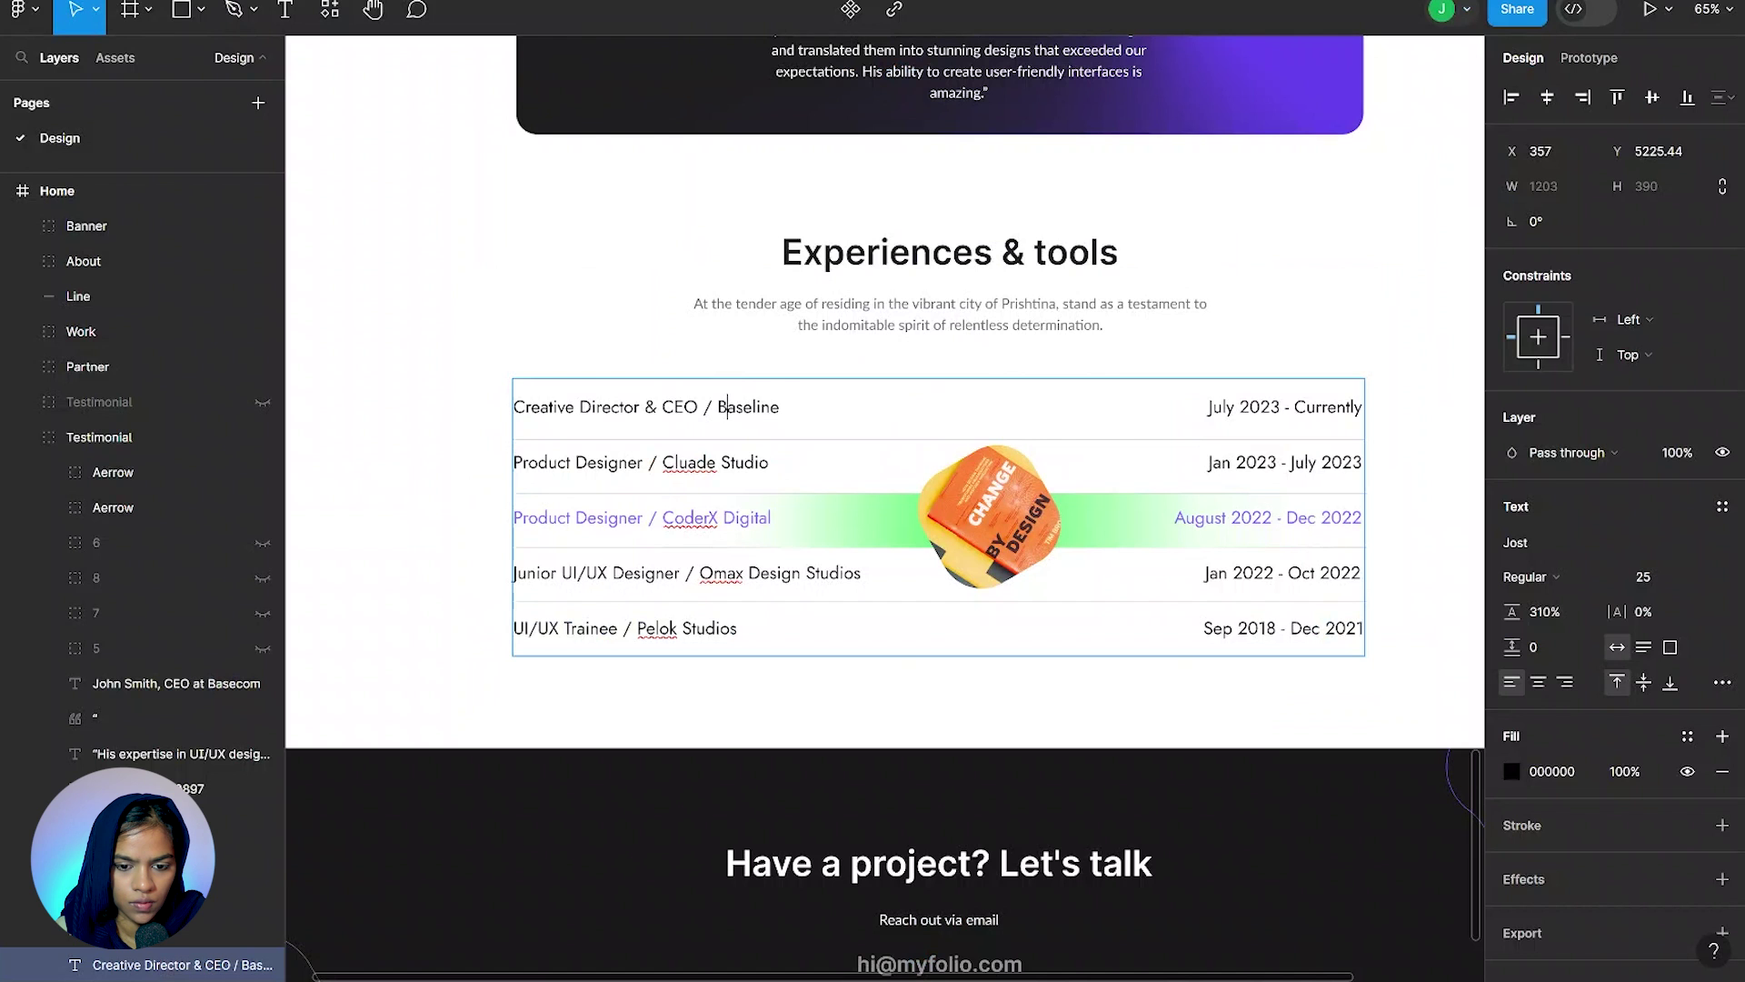
pyautogui.moveTo(786, 407); pyautogui.dragTo(464, 439)
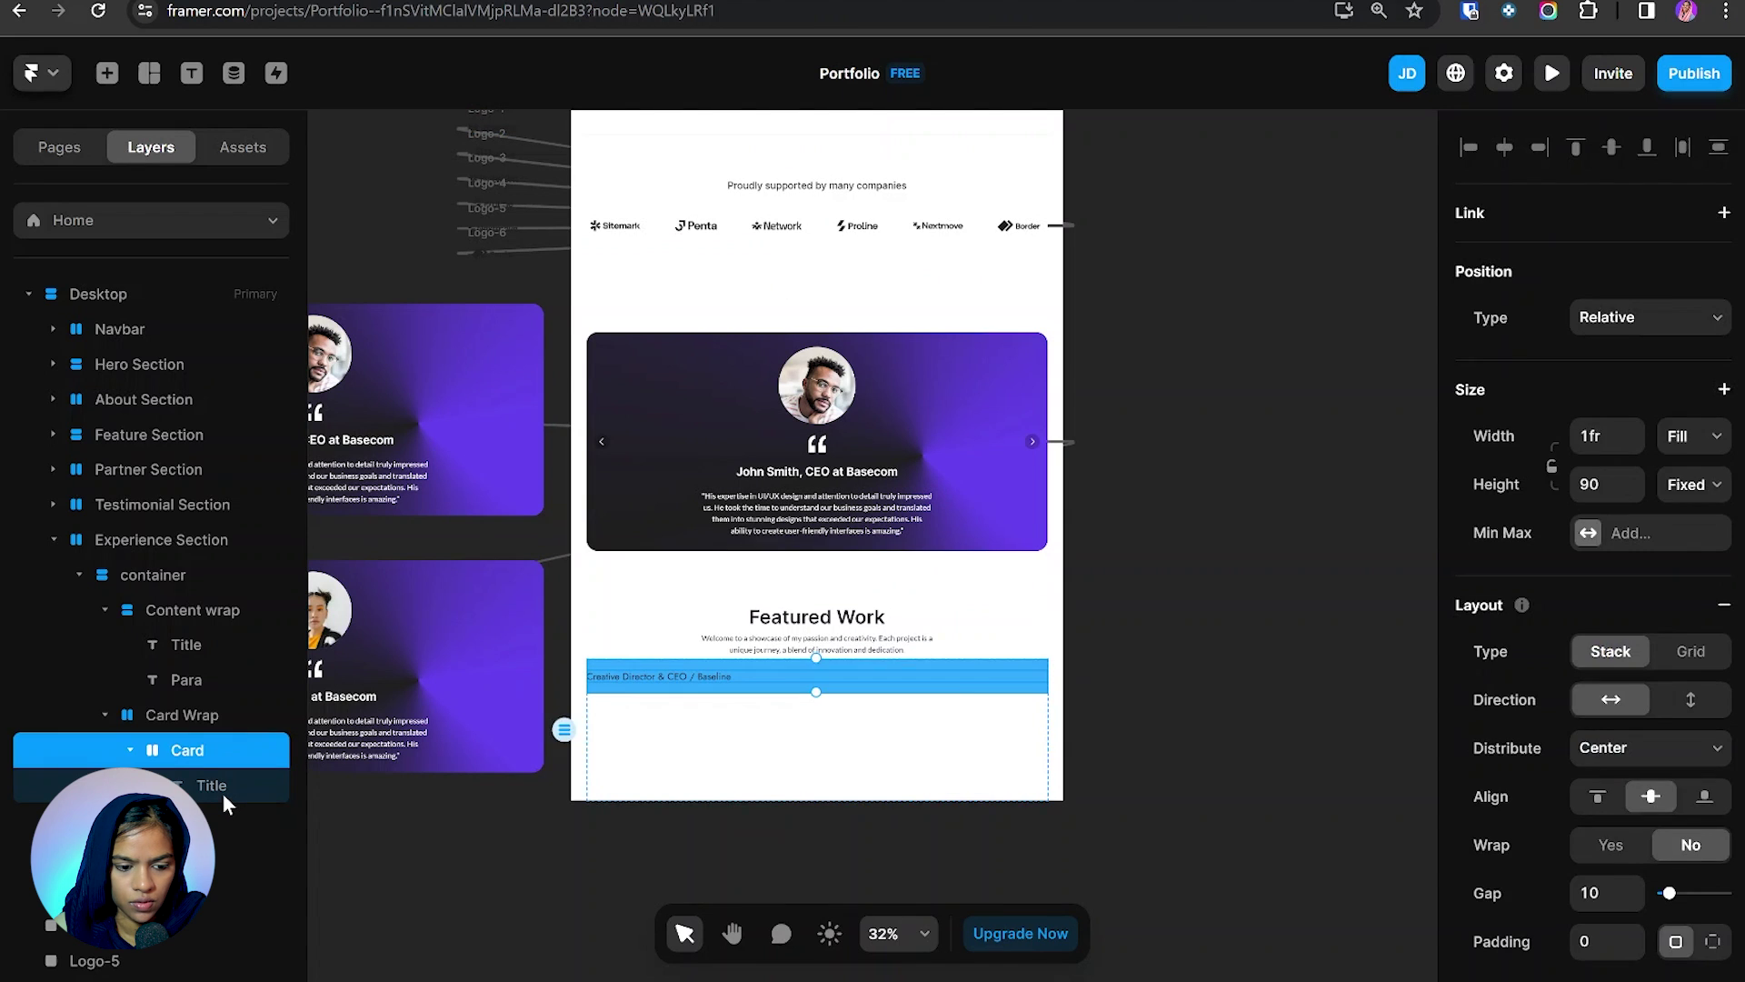
pyautogui.click(222, 788)
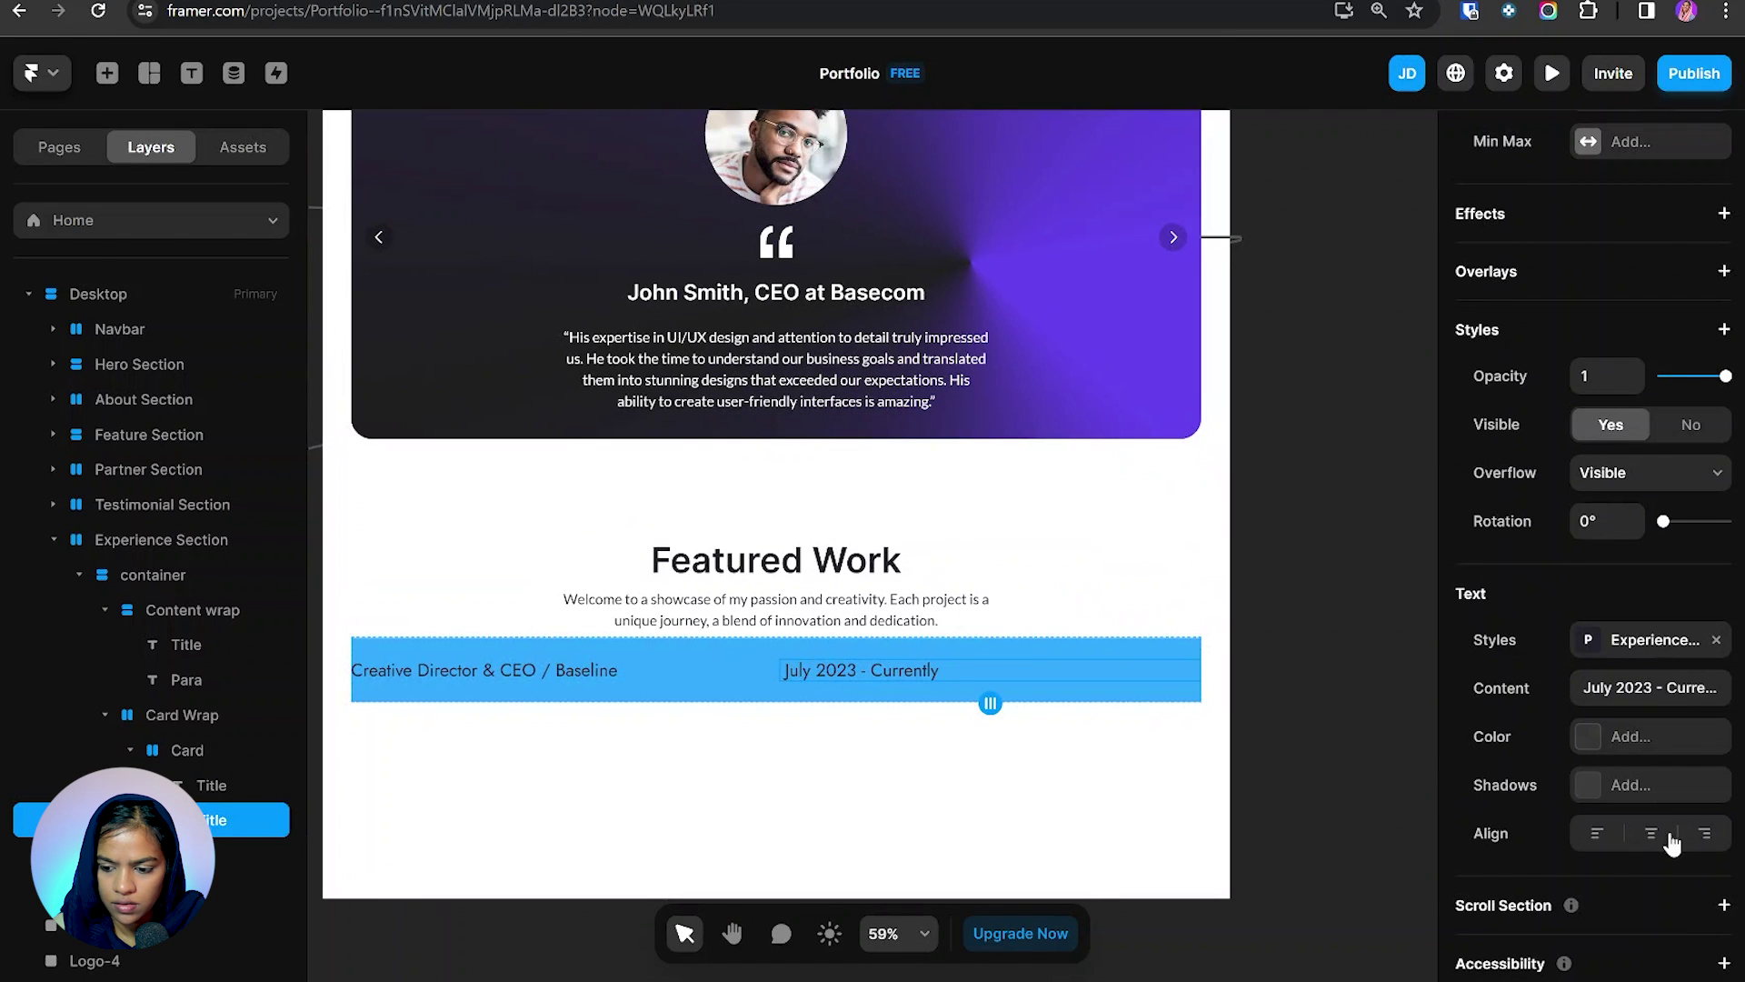
pyautogui.click(1704, 832)
pyautogui.click(862, 678)
pyautogui.hotkey('alt', 'Tab')
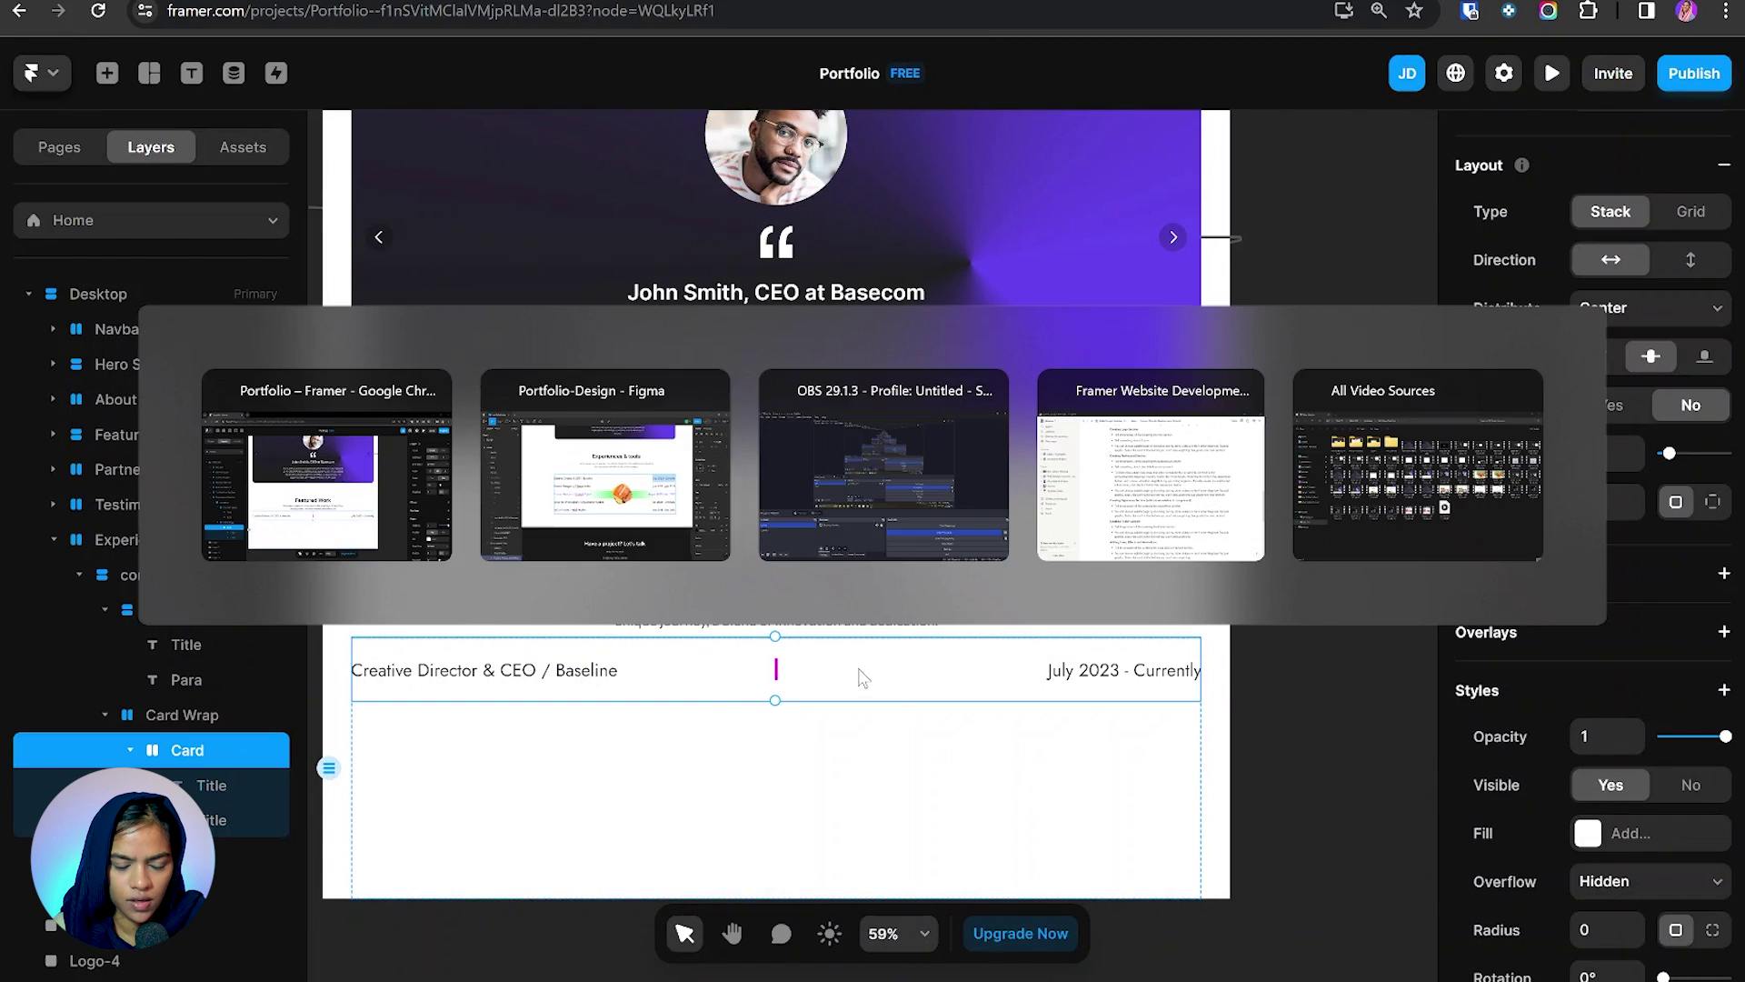
pyautogui.scroll(5, 633, 462)
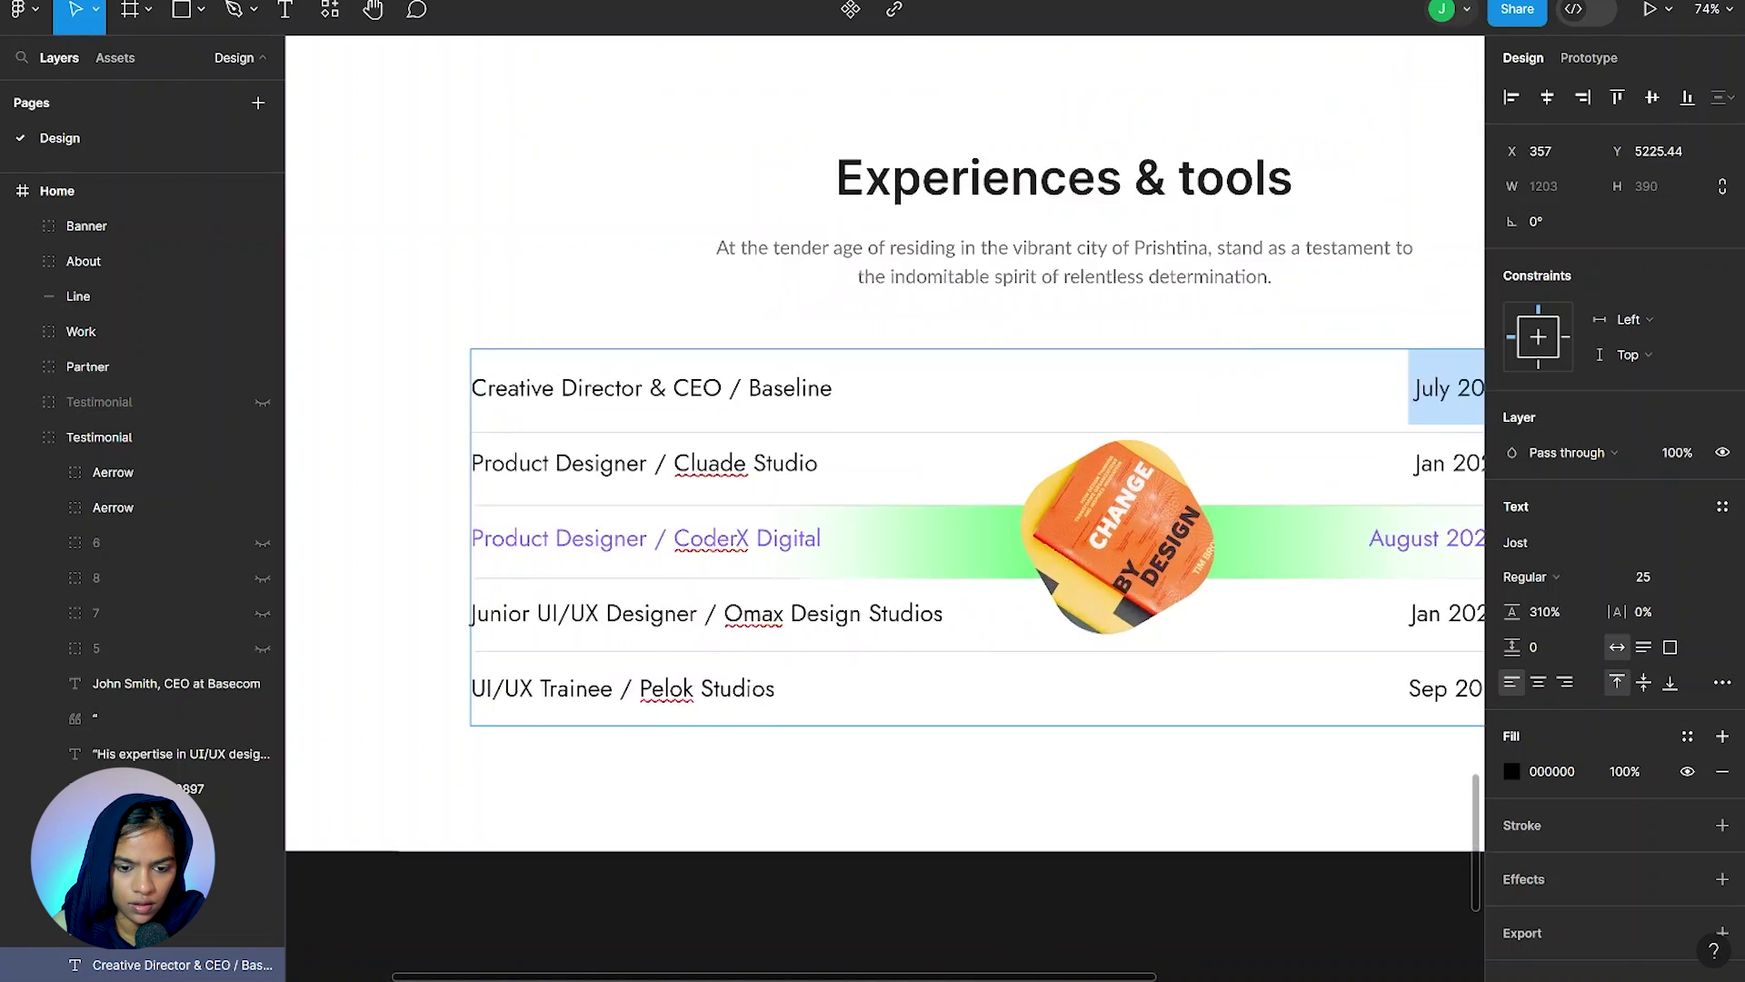
# Step: Give the Card row a light grey 1-pixel bottom border, comparing against the design
pyautogui.hotkey('alt', 'Tab')
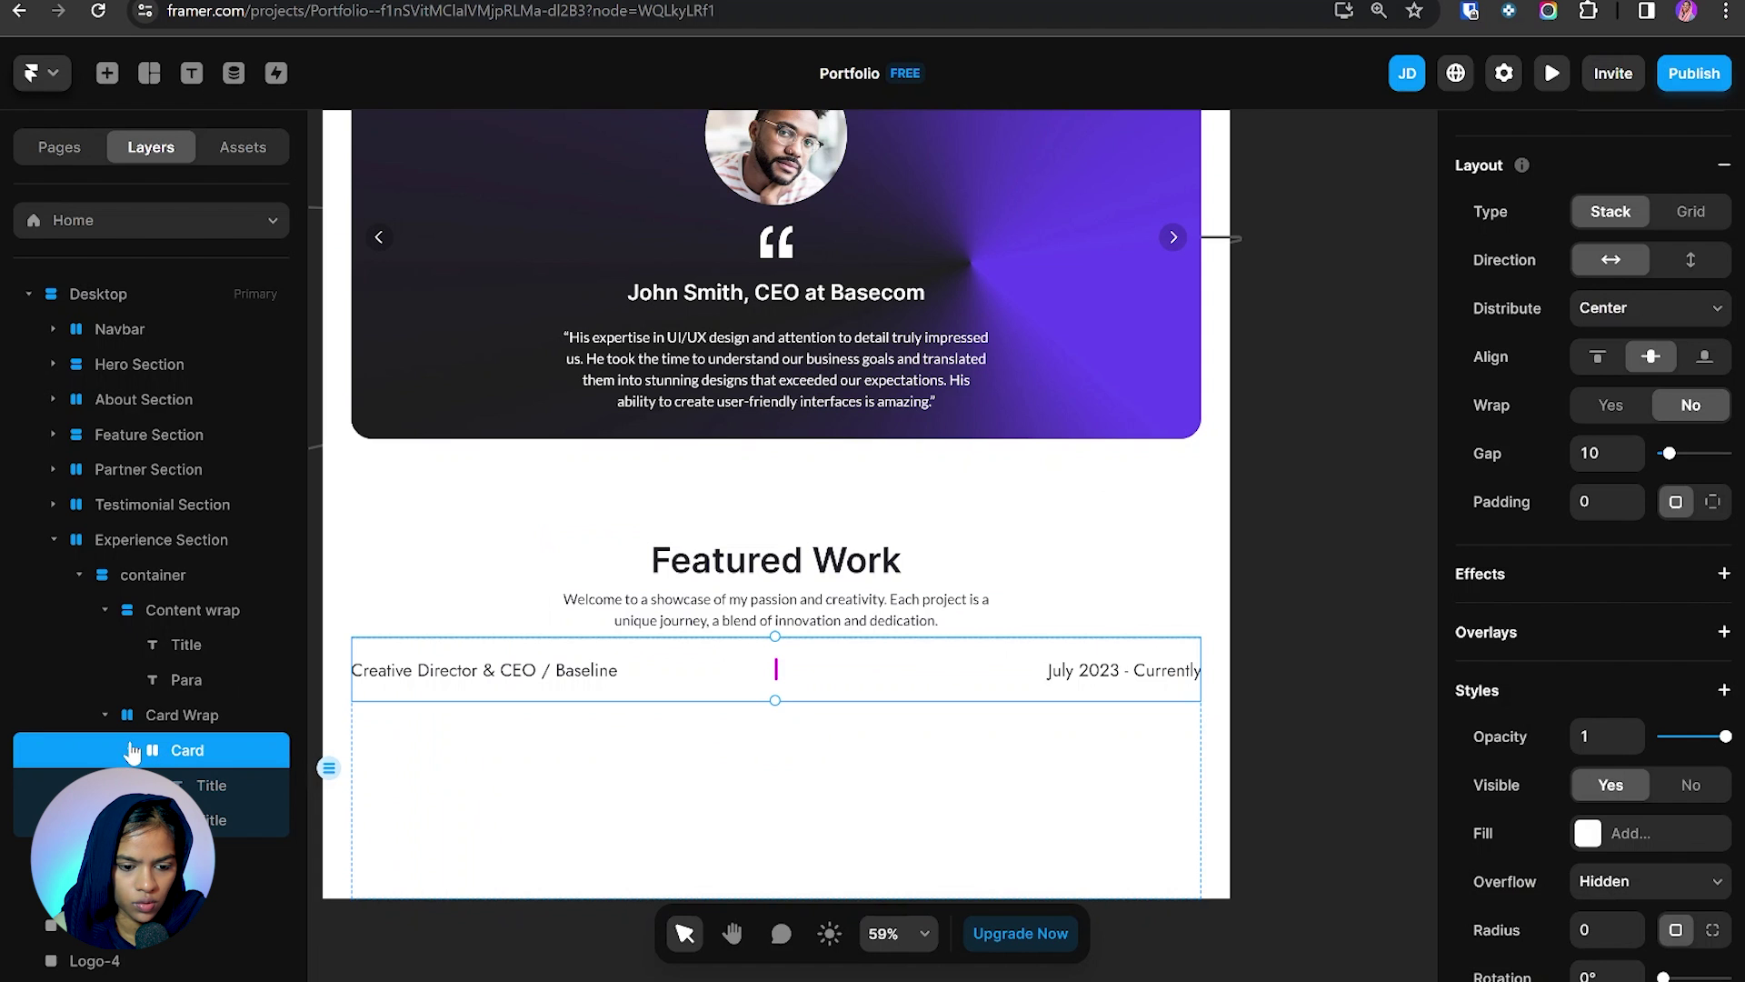
pyautogui.scroll(-2, 1689, 823)
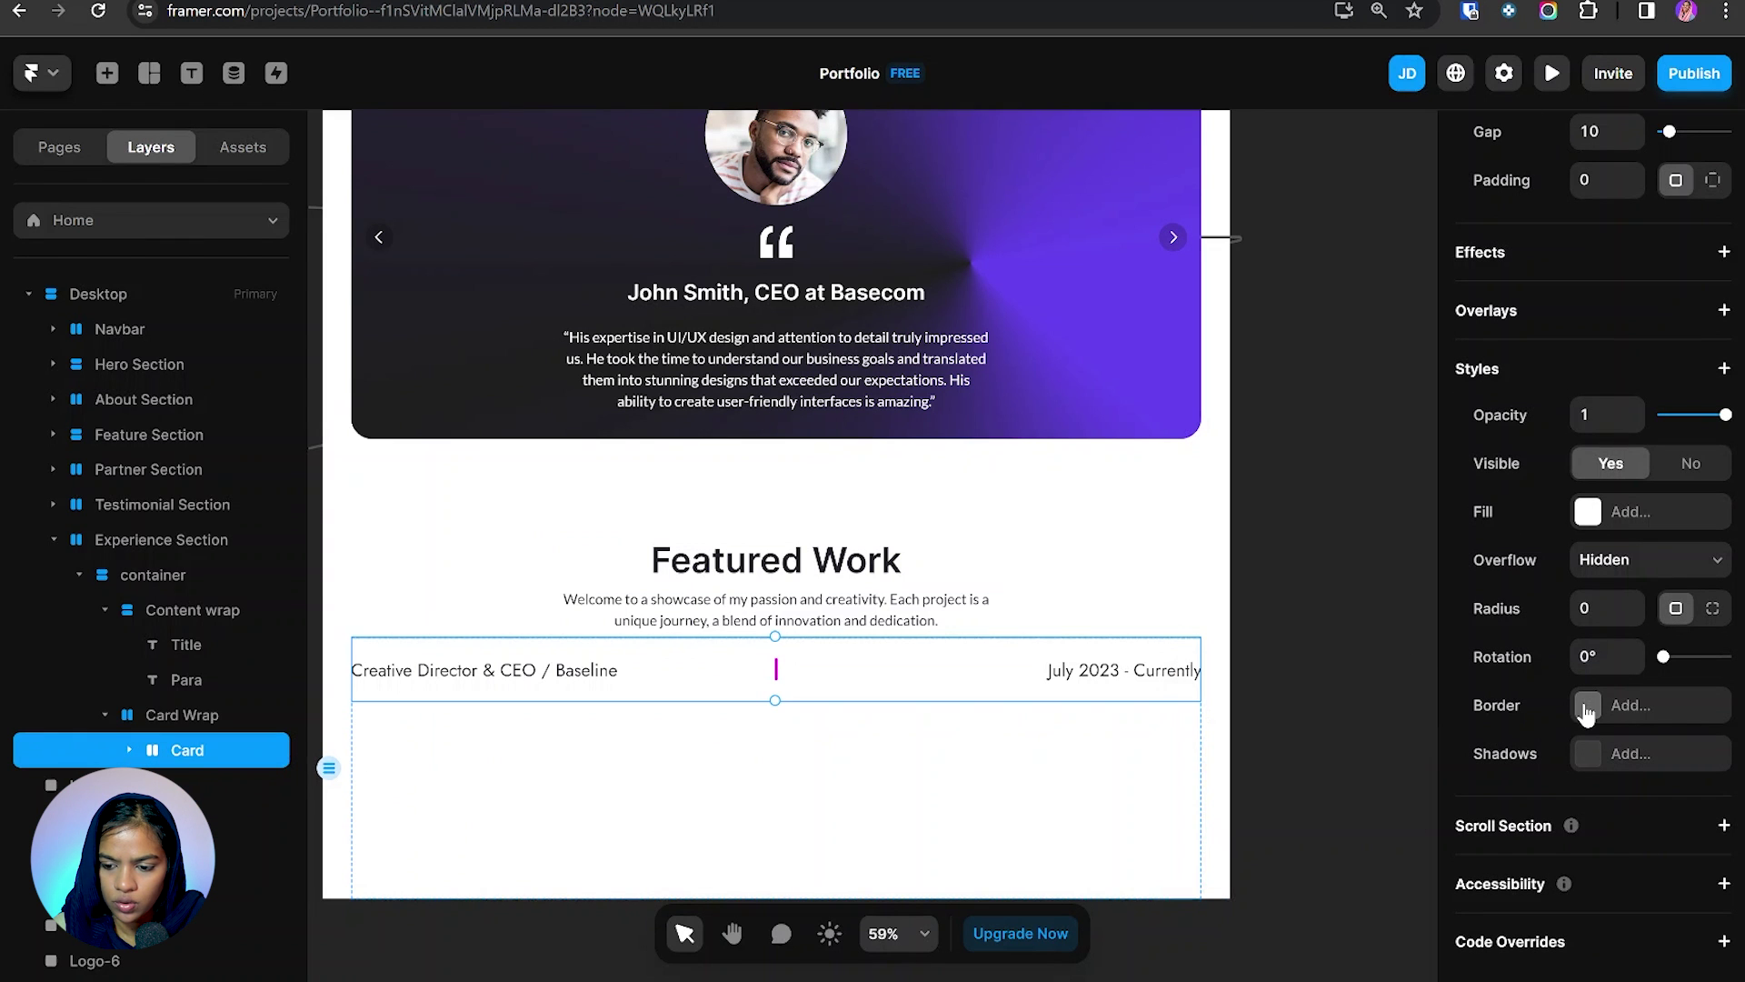
pyautogui.click(1631, 705)
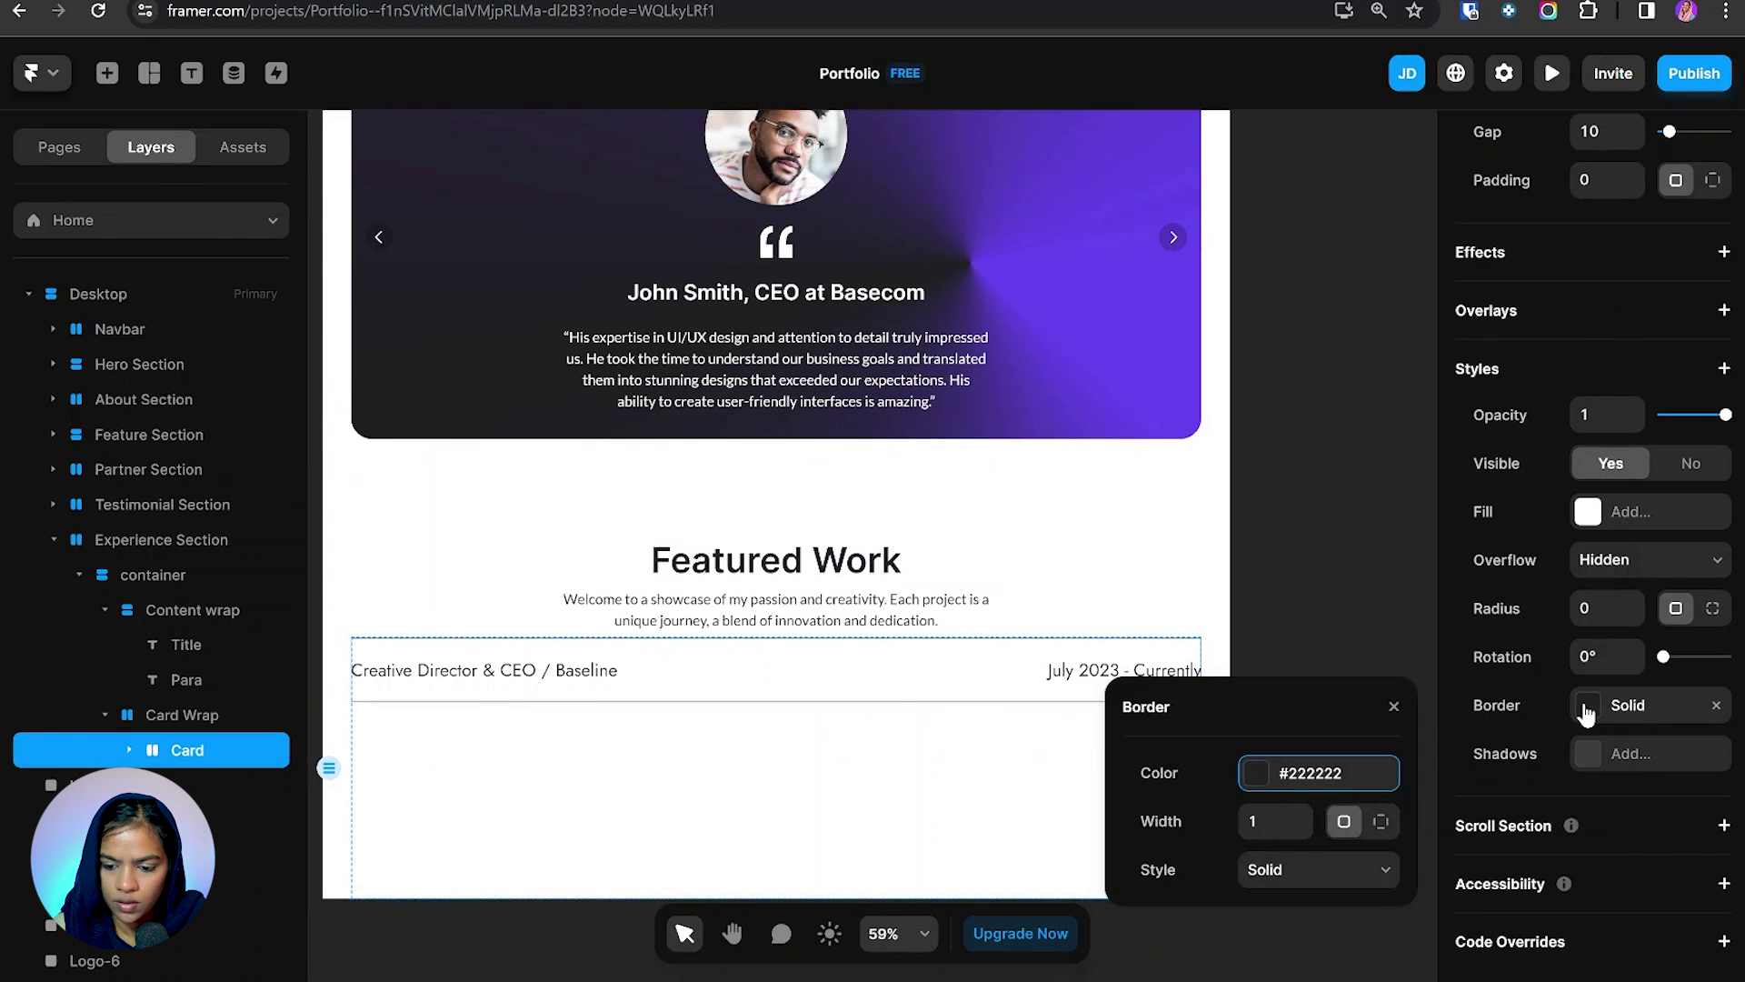
pyautogui.click(1255, 767)
pyautogui.click(355, 678)
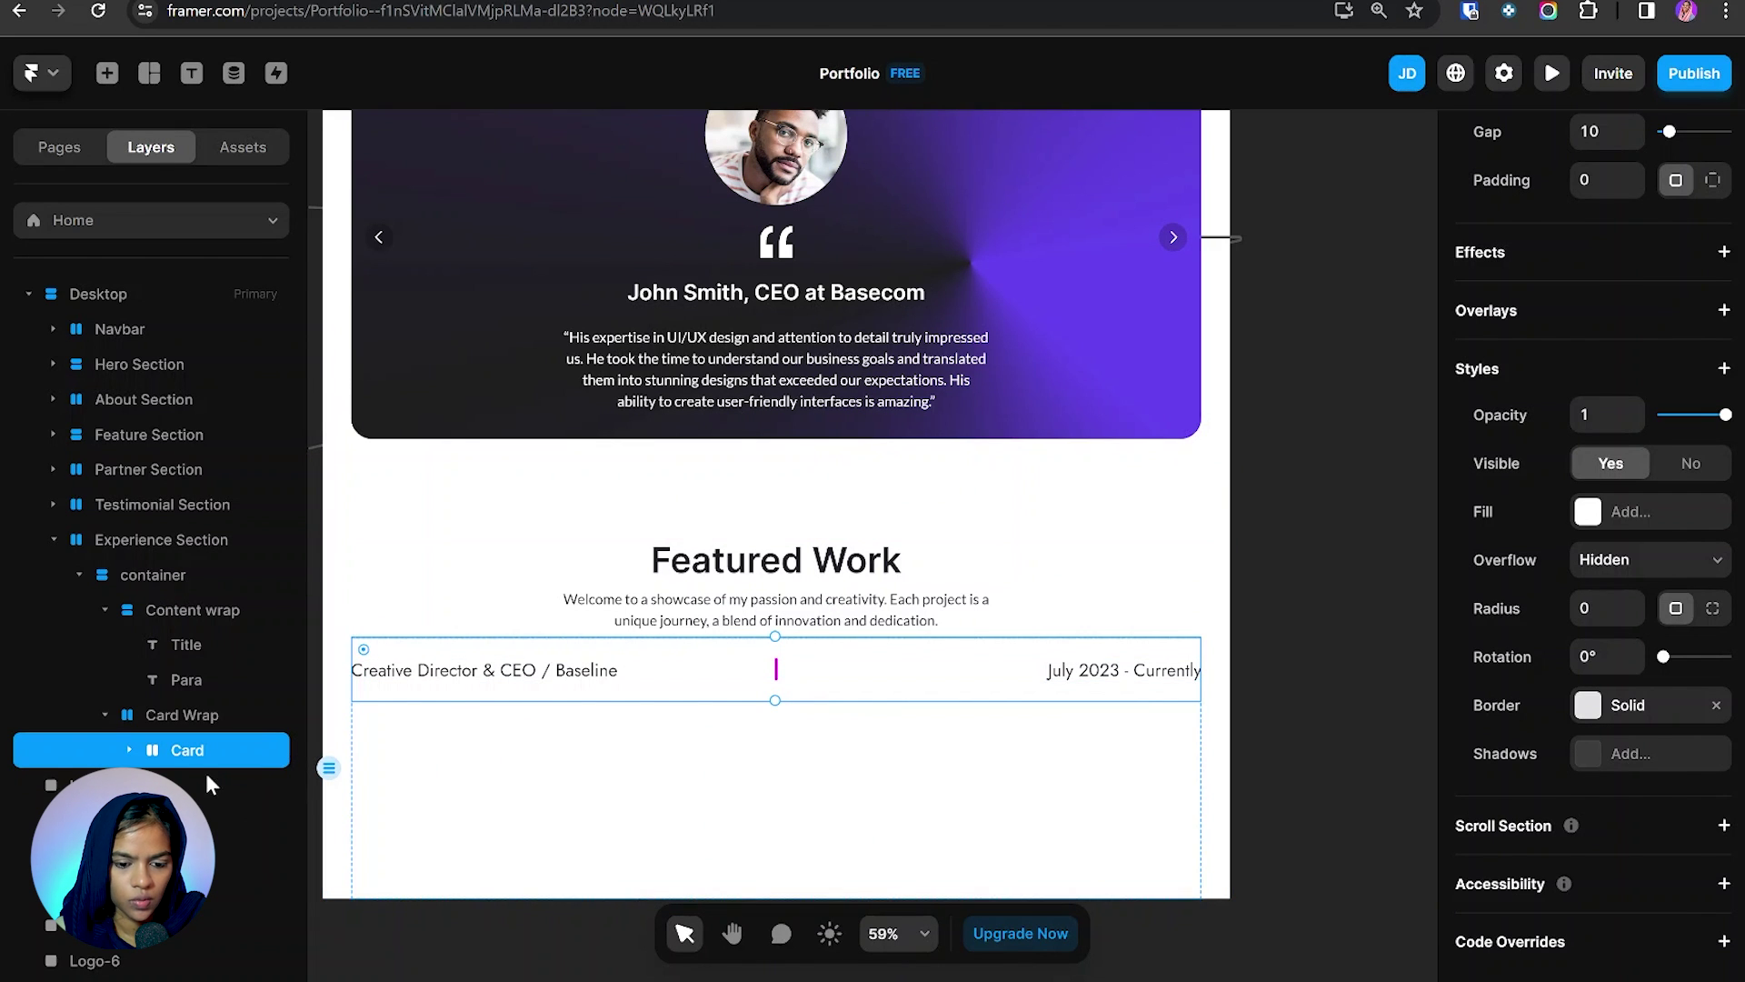
pyautogui.hotkey('alt', 'Tab')
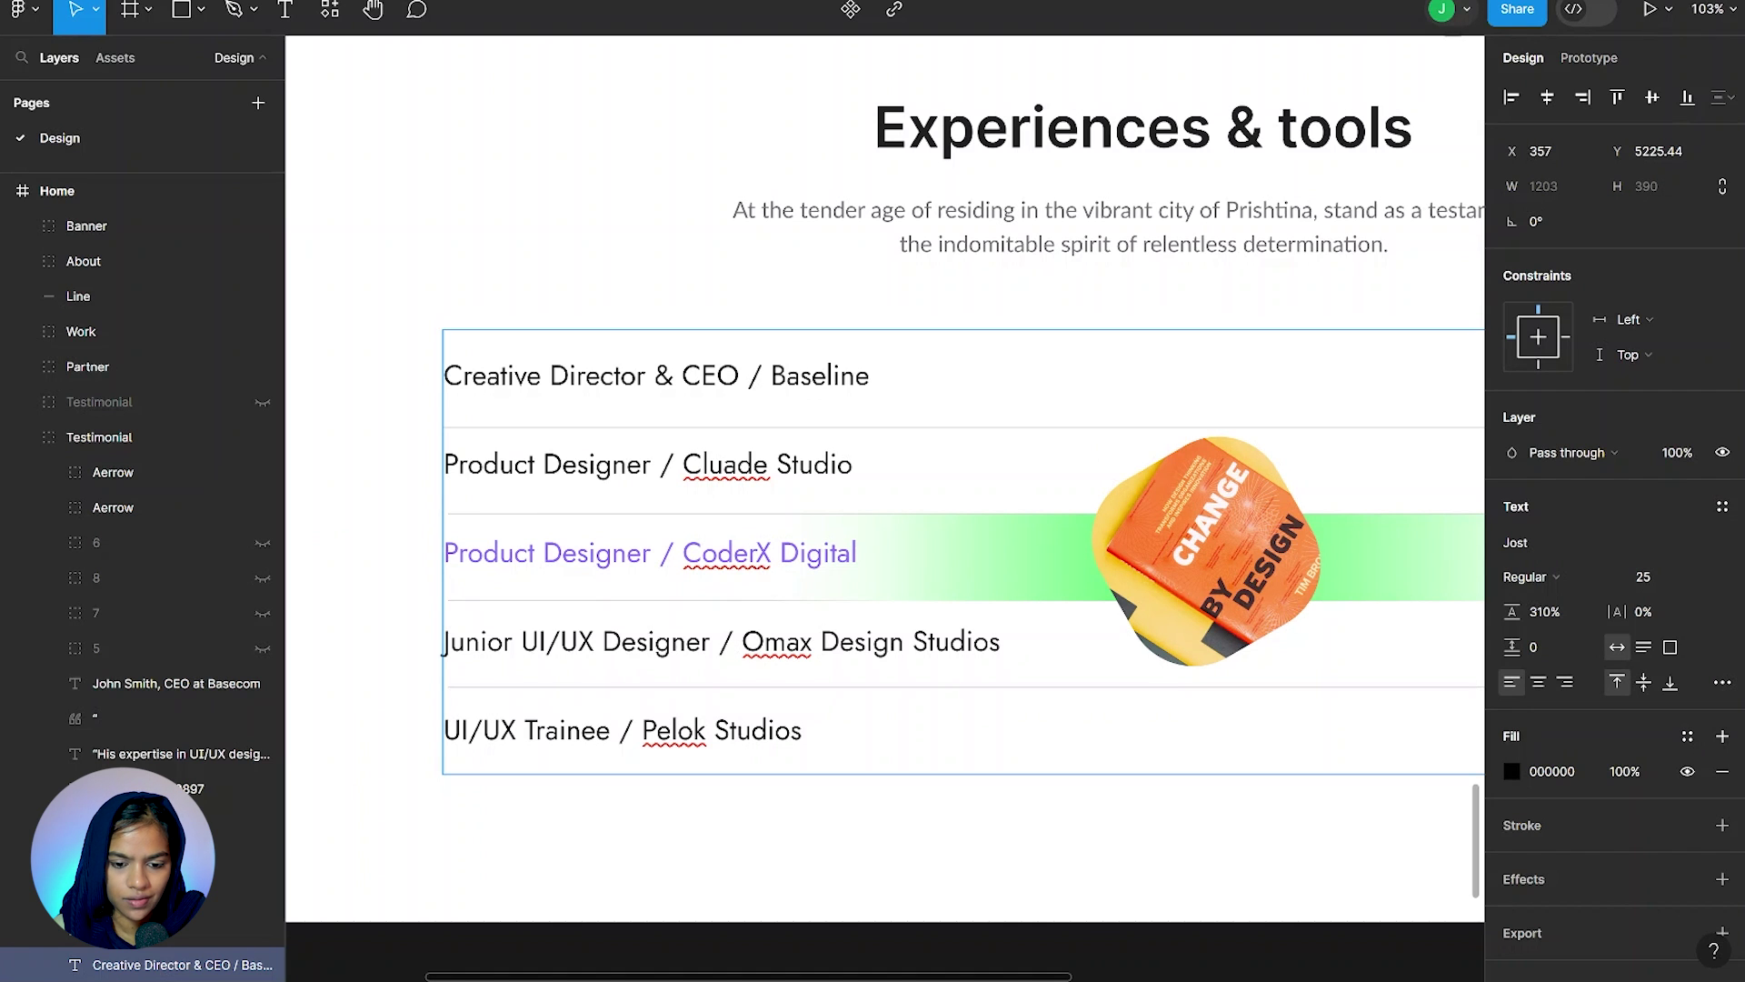
pyautogui.scroll(-3, 731, 634)
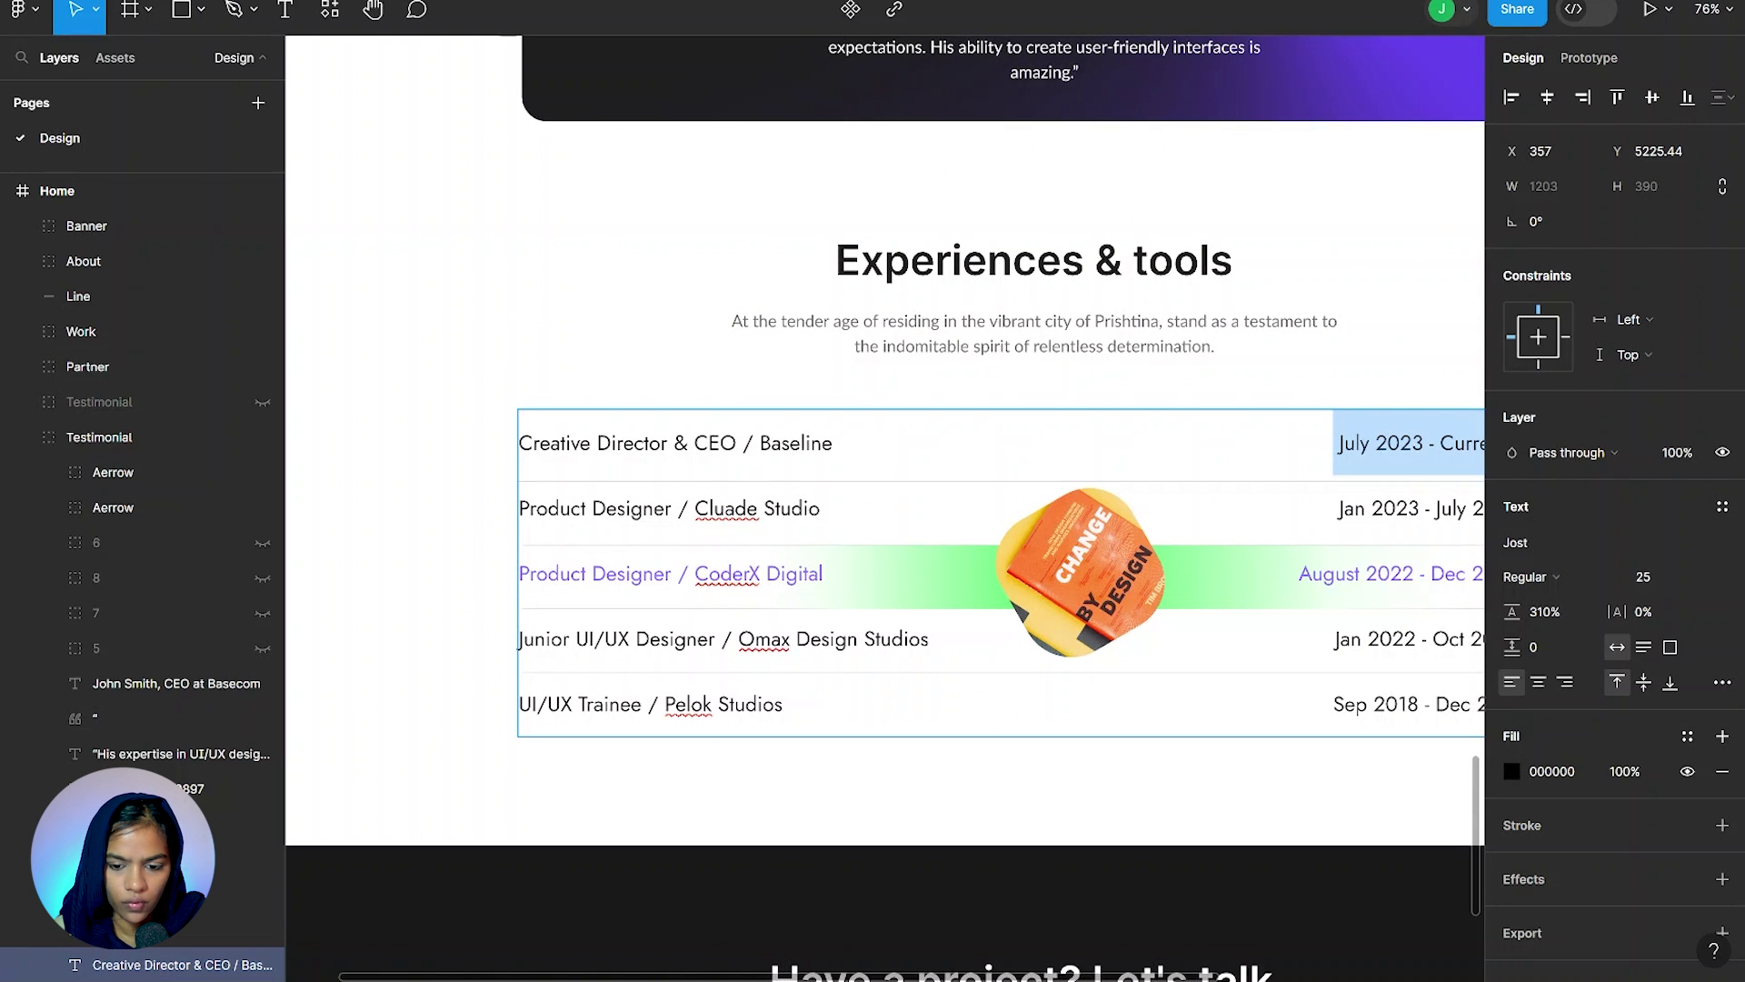
pyautogui.hotkey('alt', 'Tab')
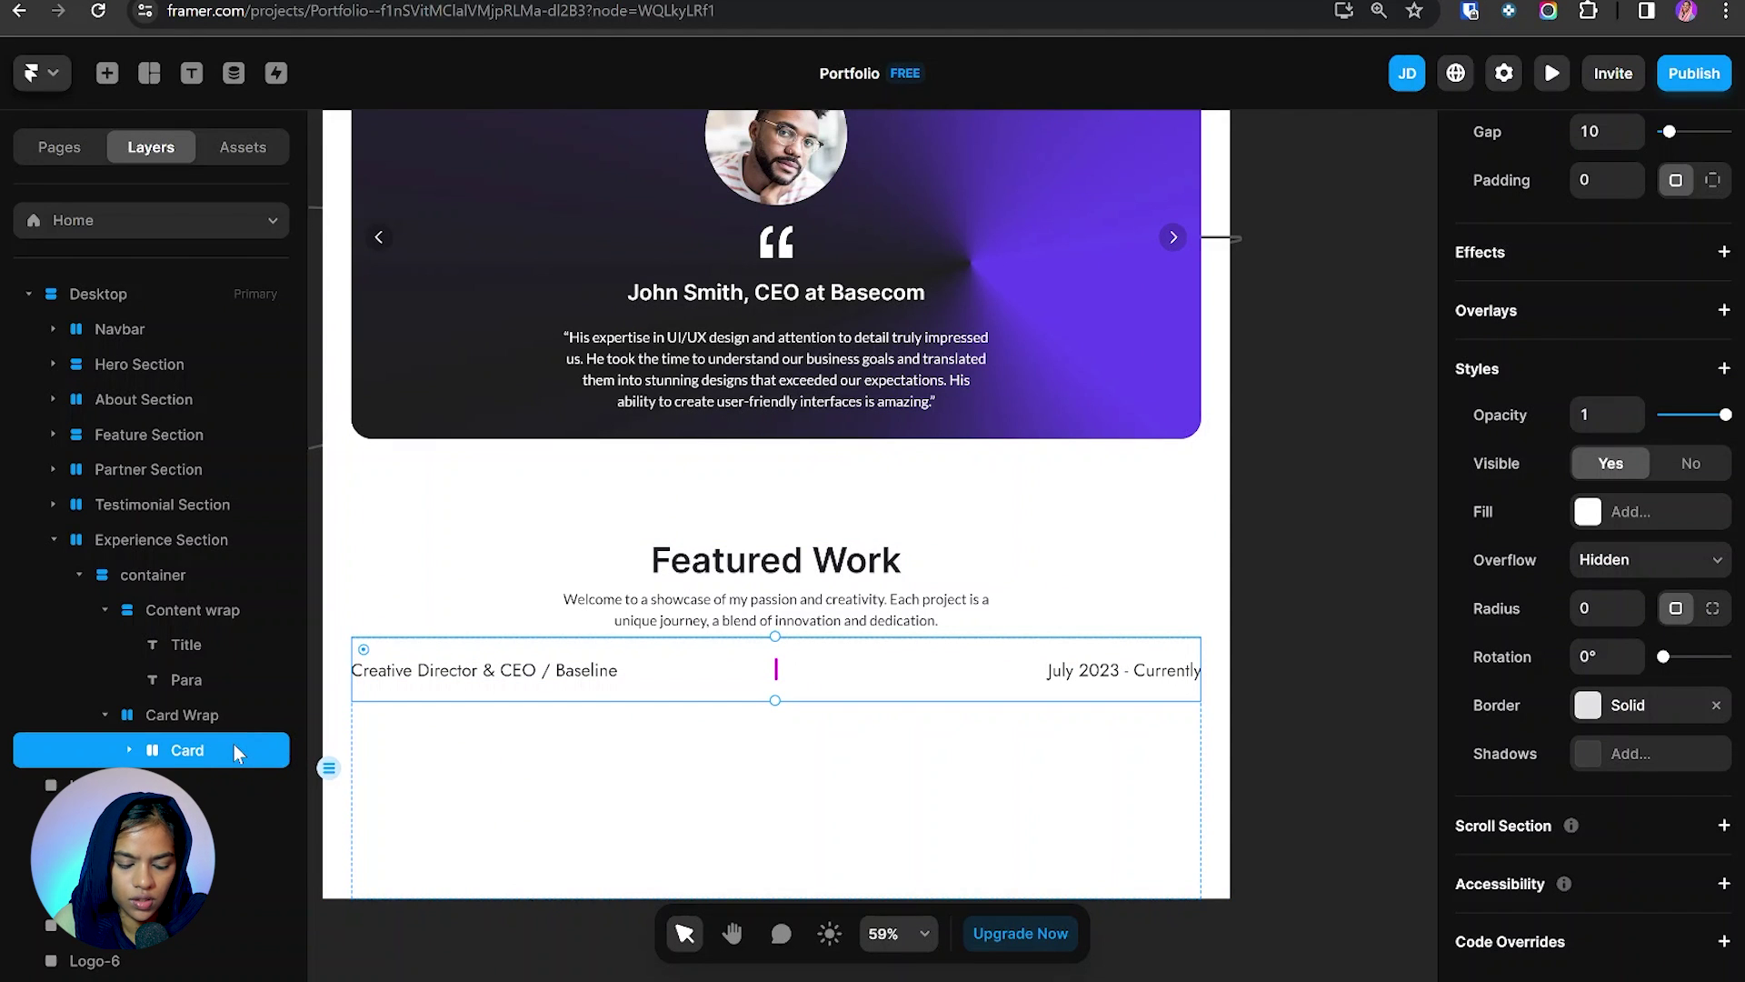
# Step: Make the row a Card component and rename its first variant Desktop
pyautogui.hotkey('ctrl', 'alt', 'k')
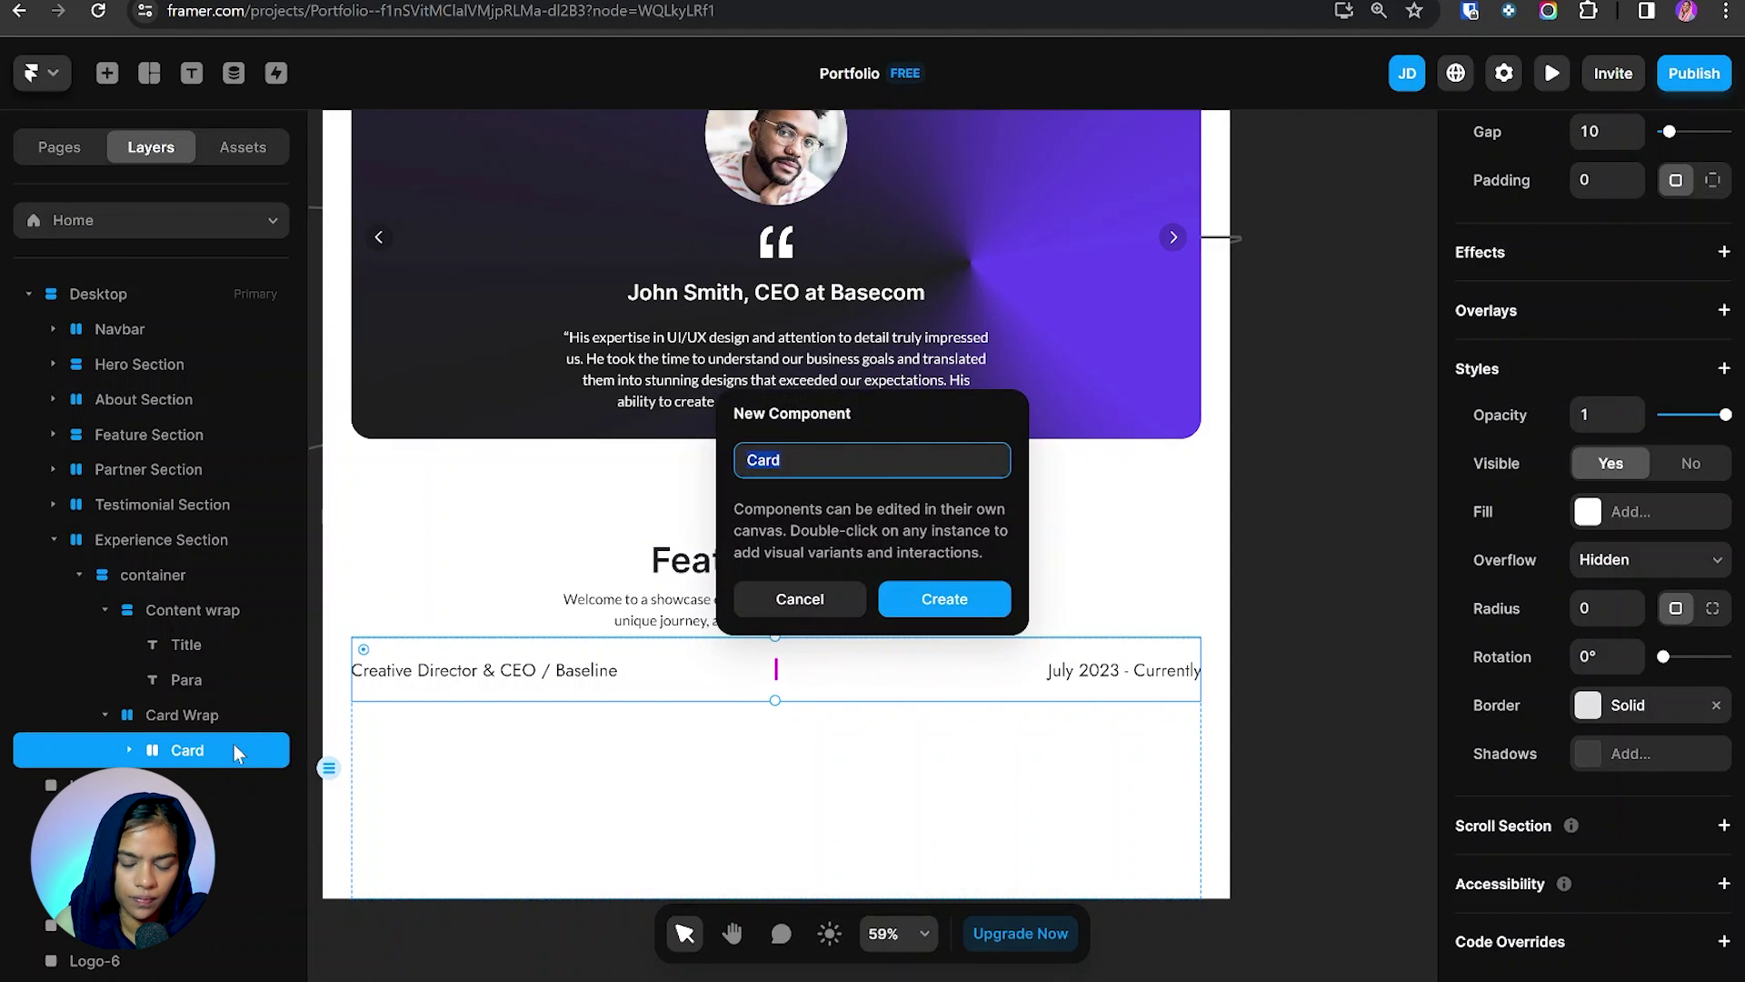
pyautogui.press('Return')
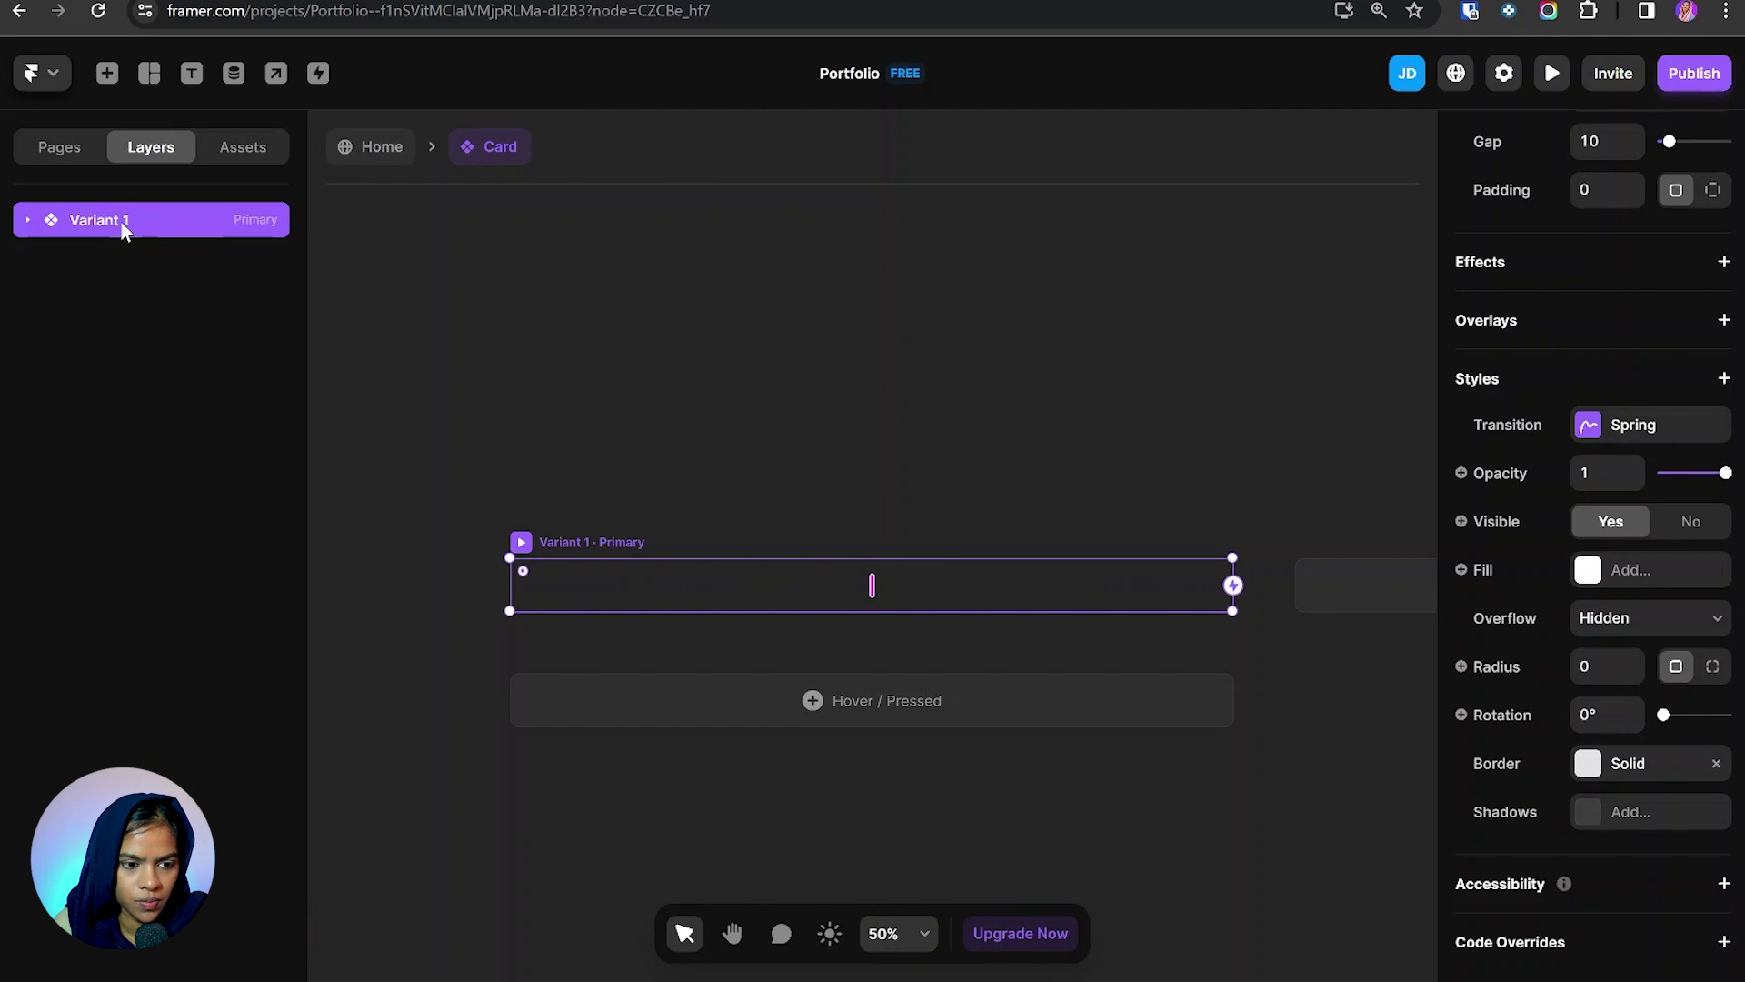
pyautogui.doubleClick(120, 220)
pyautogui.write('Desktop')
pyautogui.press('Return')
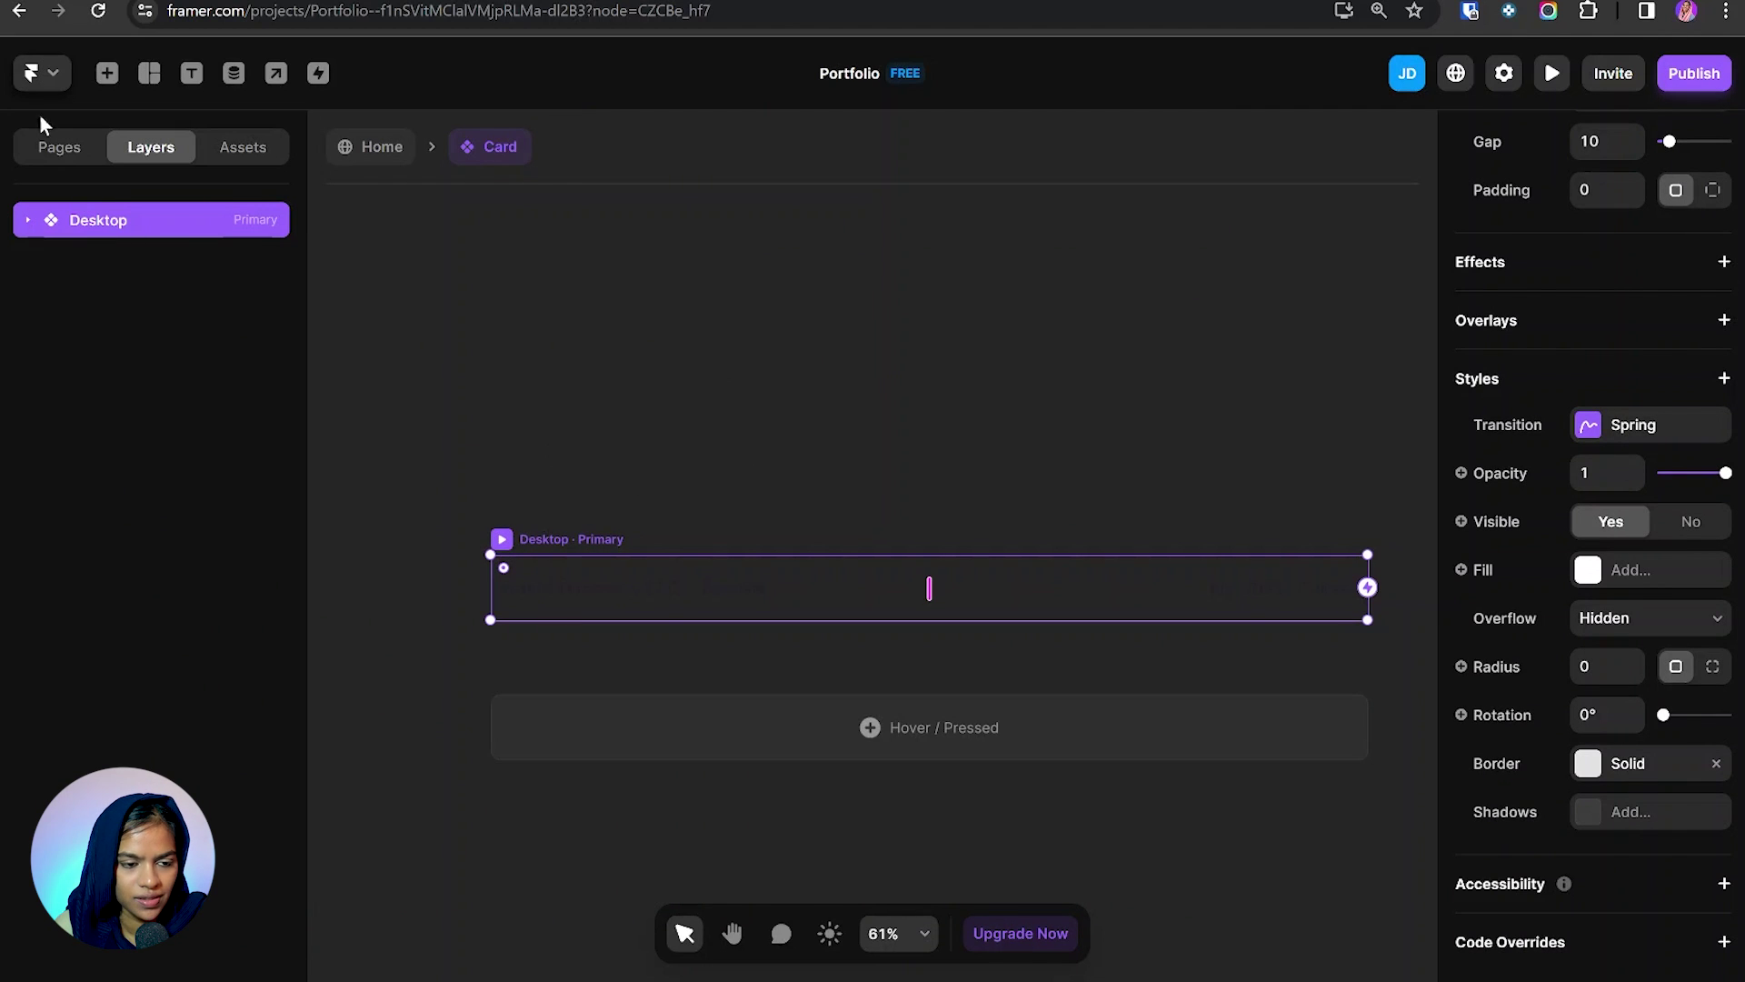
# Step: Switch the Framer interface to Day Mode and check the reference design
pyautogui.click(32, 77)
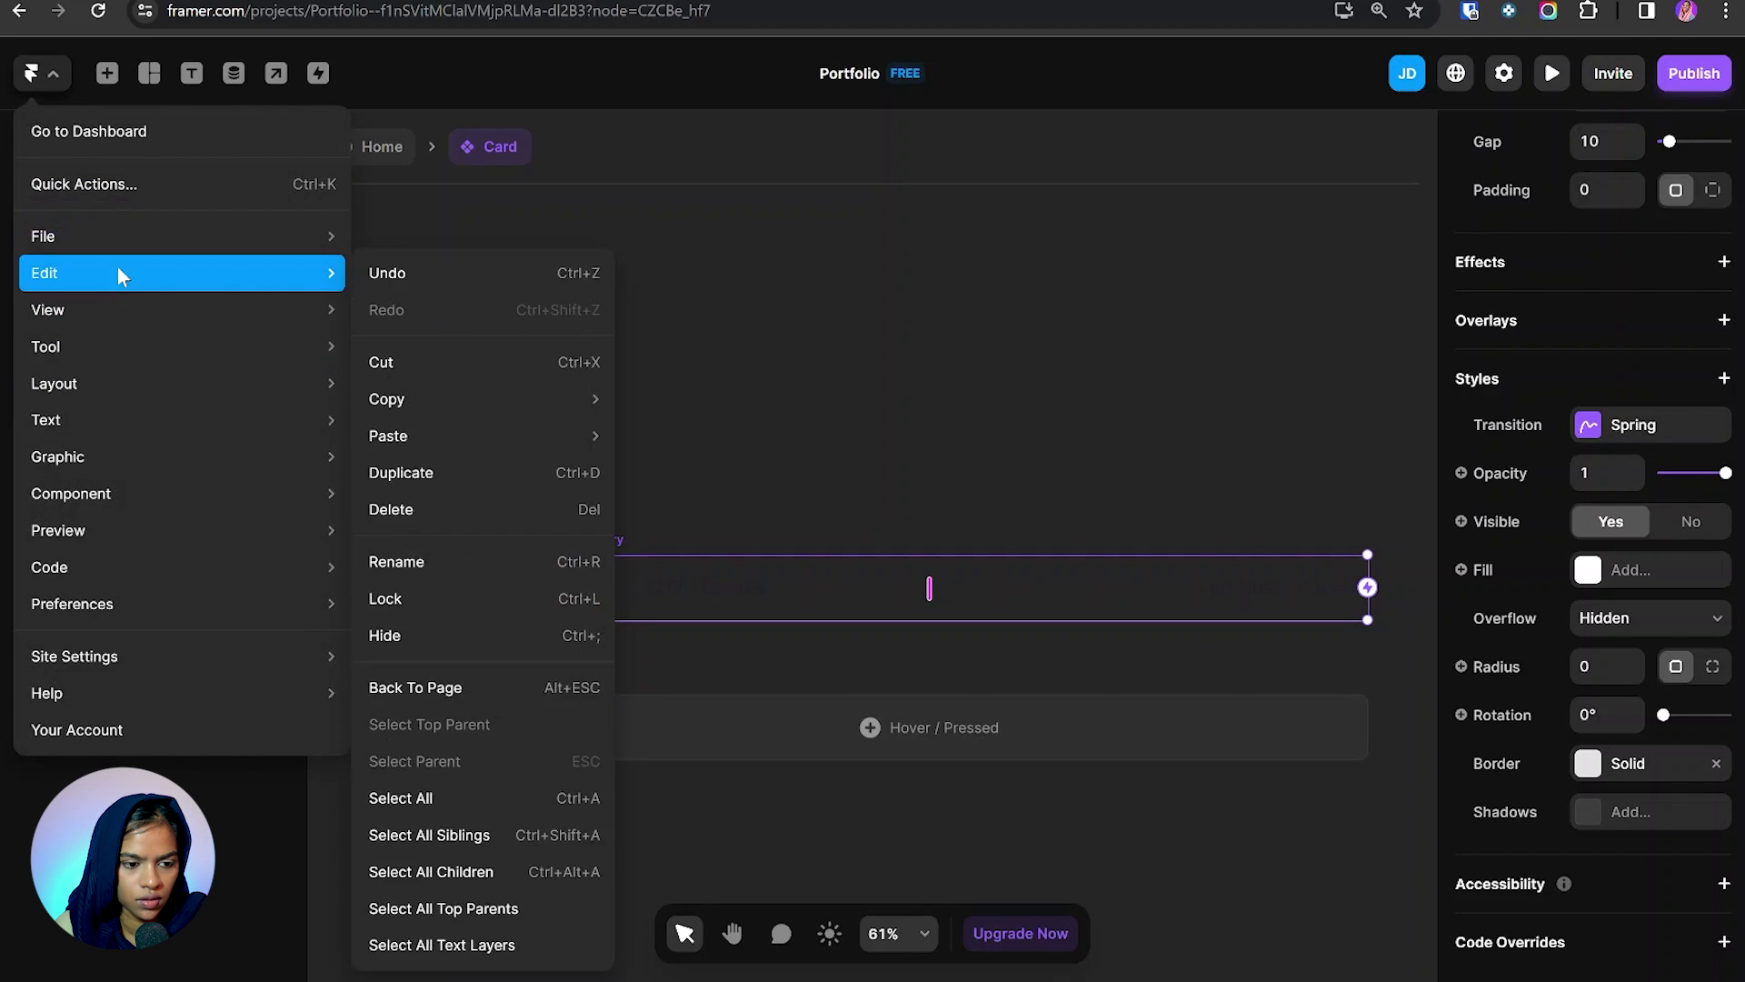
pyautogui.moveTo(142, 313)
pyautogui.moveTo(397, 325)
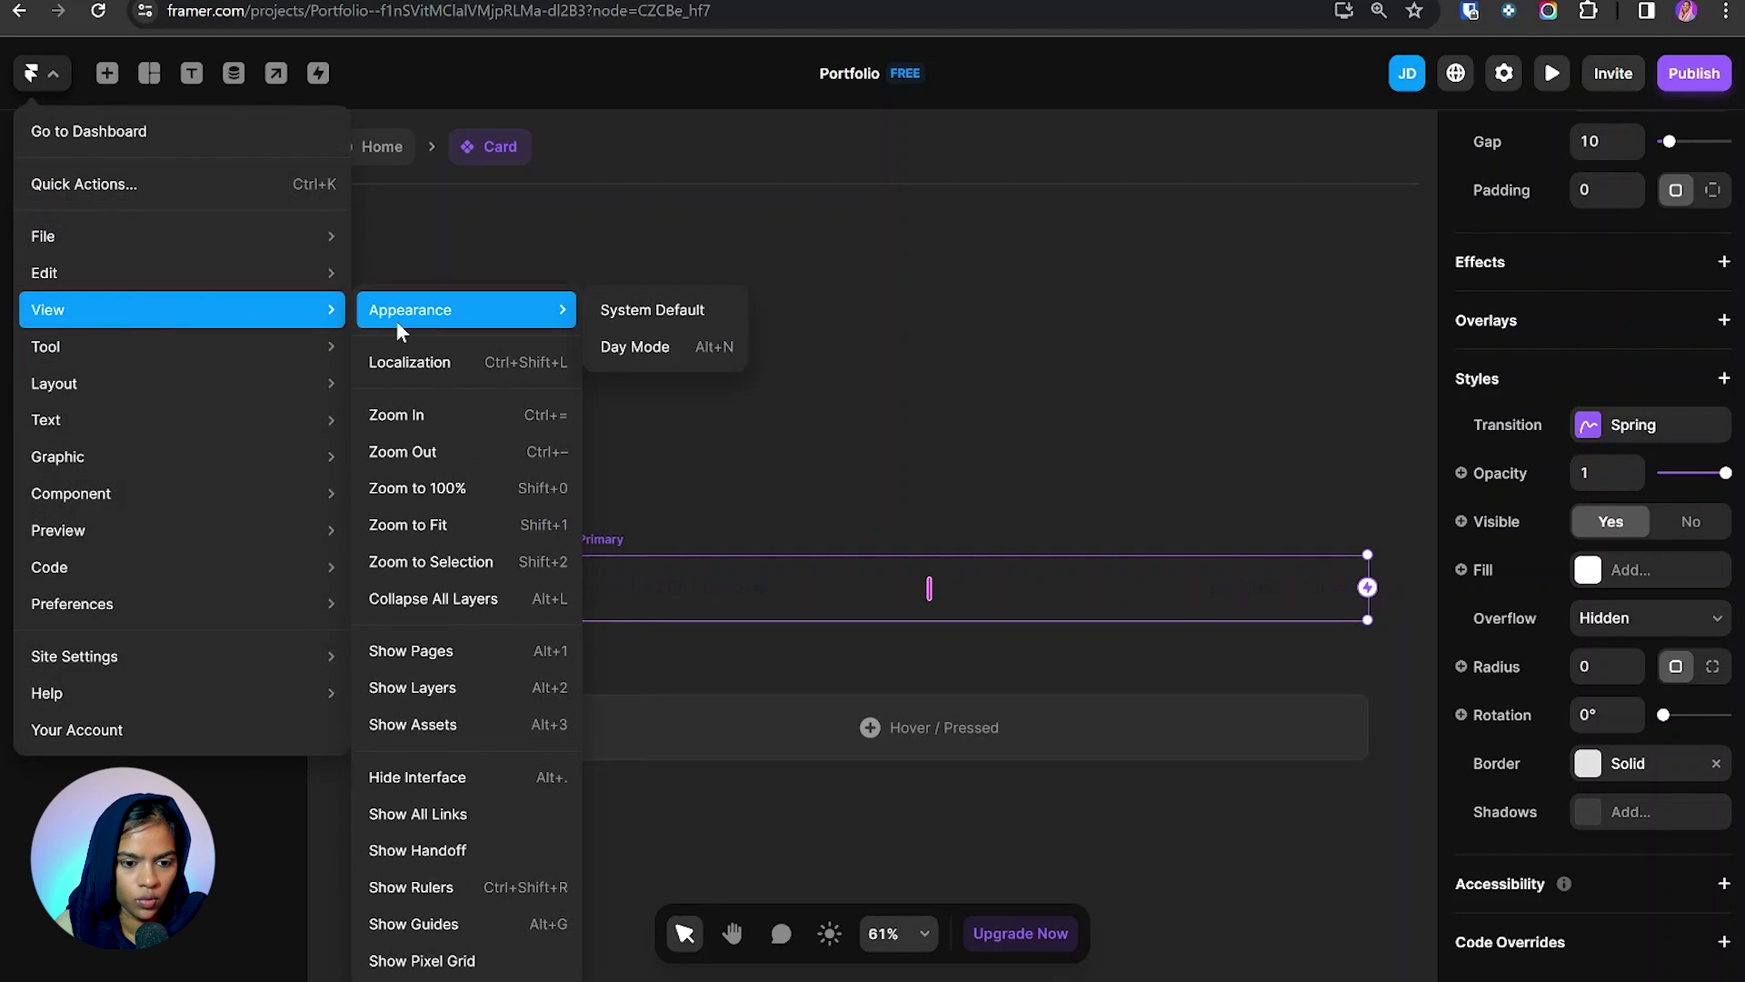
pyautogui.click(627, 348)
pyautogui.hotkey('alt', 'Tab')
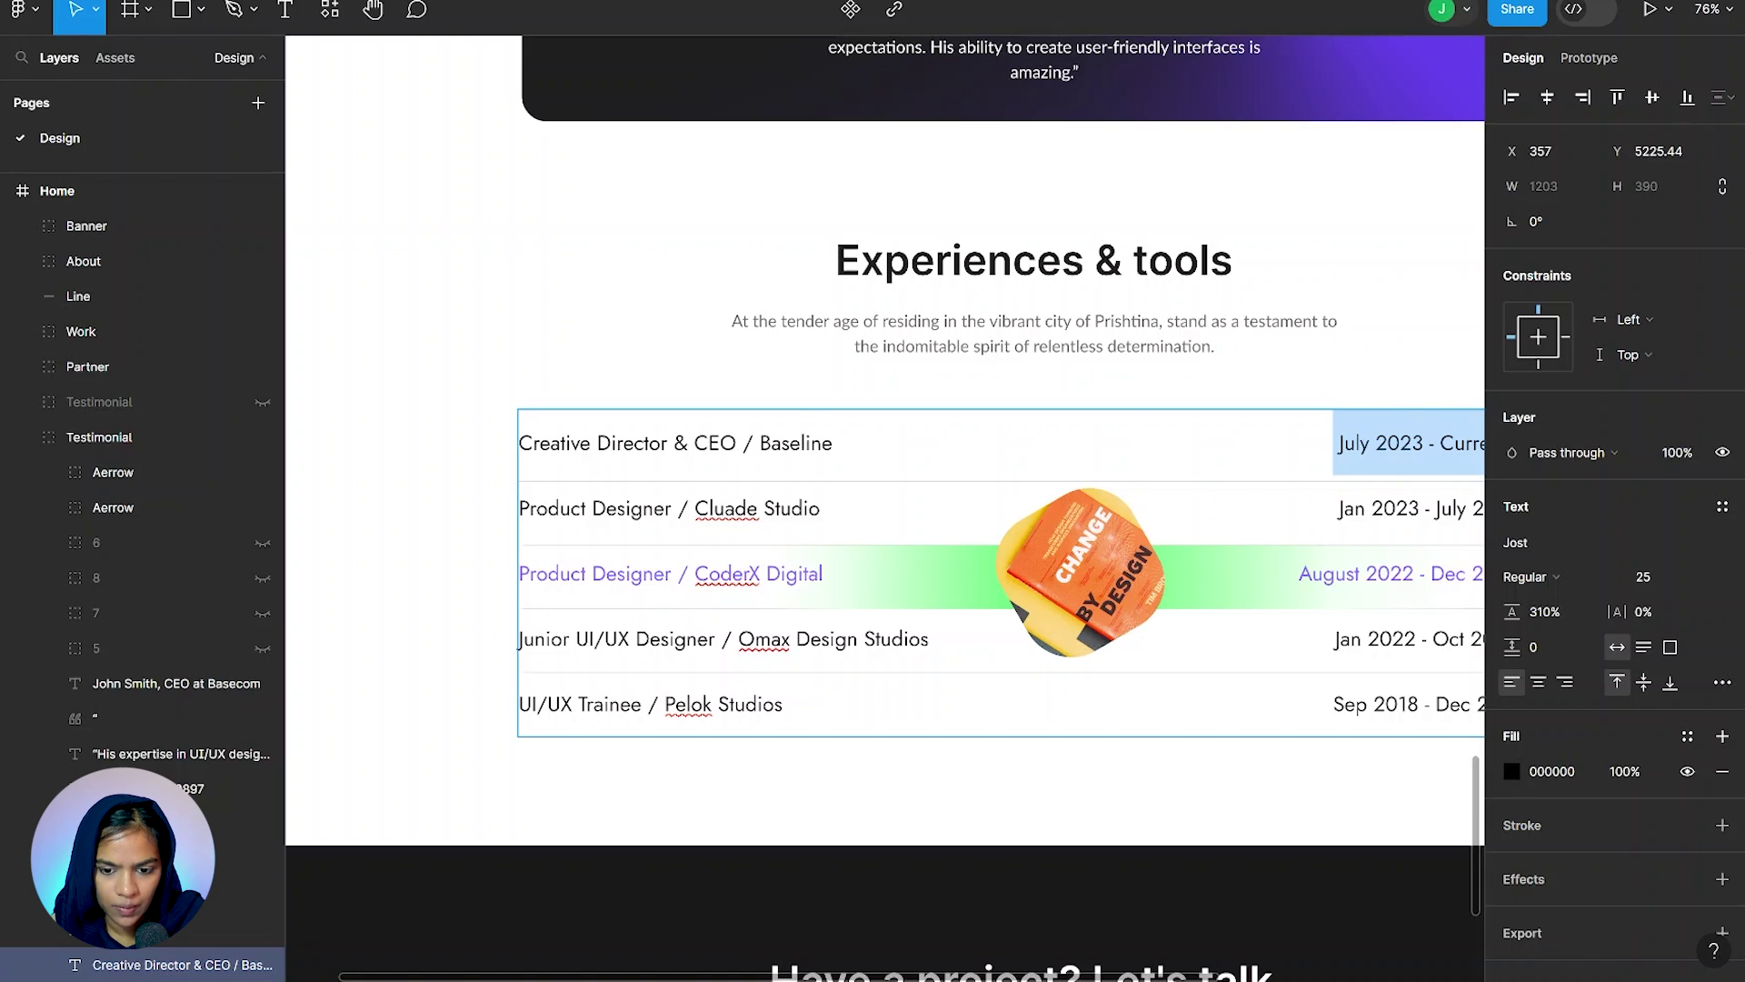
pyautogui.hotkey('alt', 'Tab')
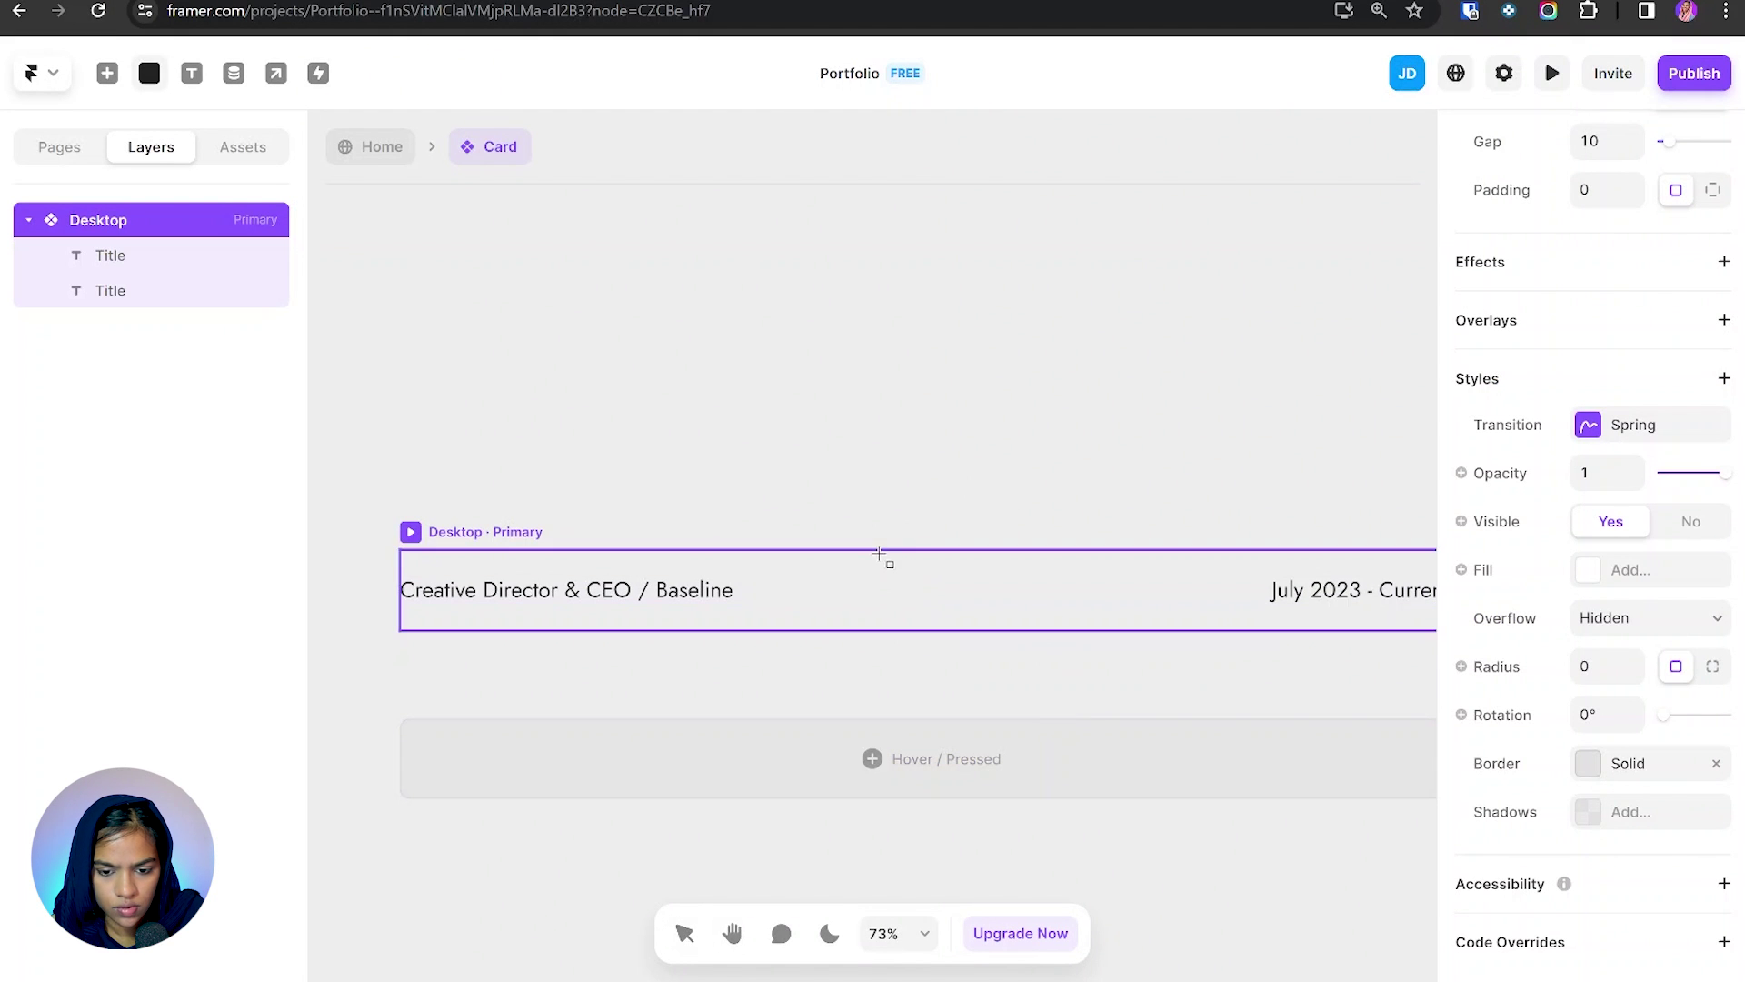
# Step: Draw a frame between the two titles, give it radius 60, and name it Image
pyautogui.press('f')
pyautogui.moveTo(842, 492)
pyautogui.mouseDown()
pyautogui.moveTo(965, 641)
pyautogui.moveTo(1027, 662)
pyautogui.mouseUp()
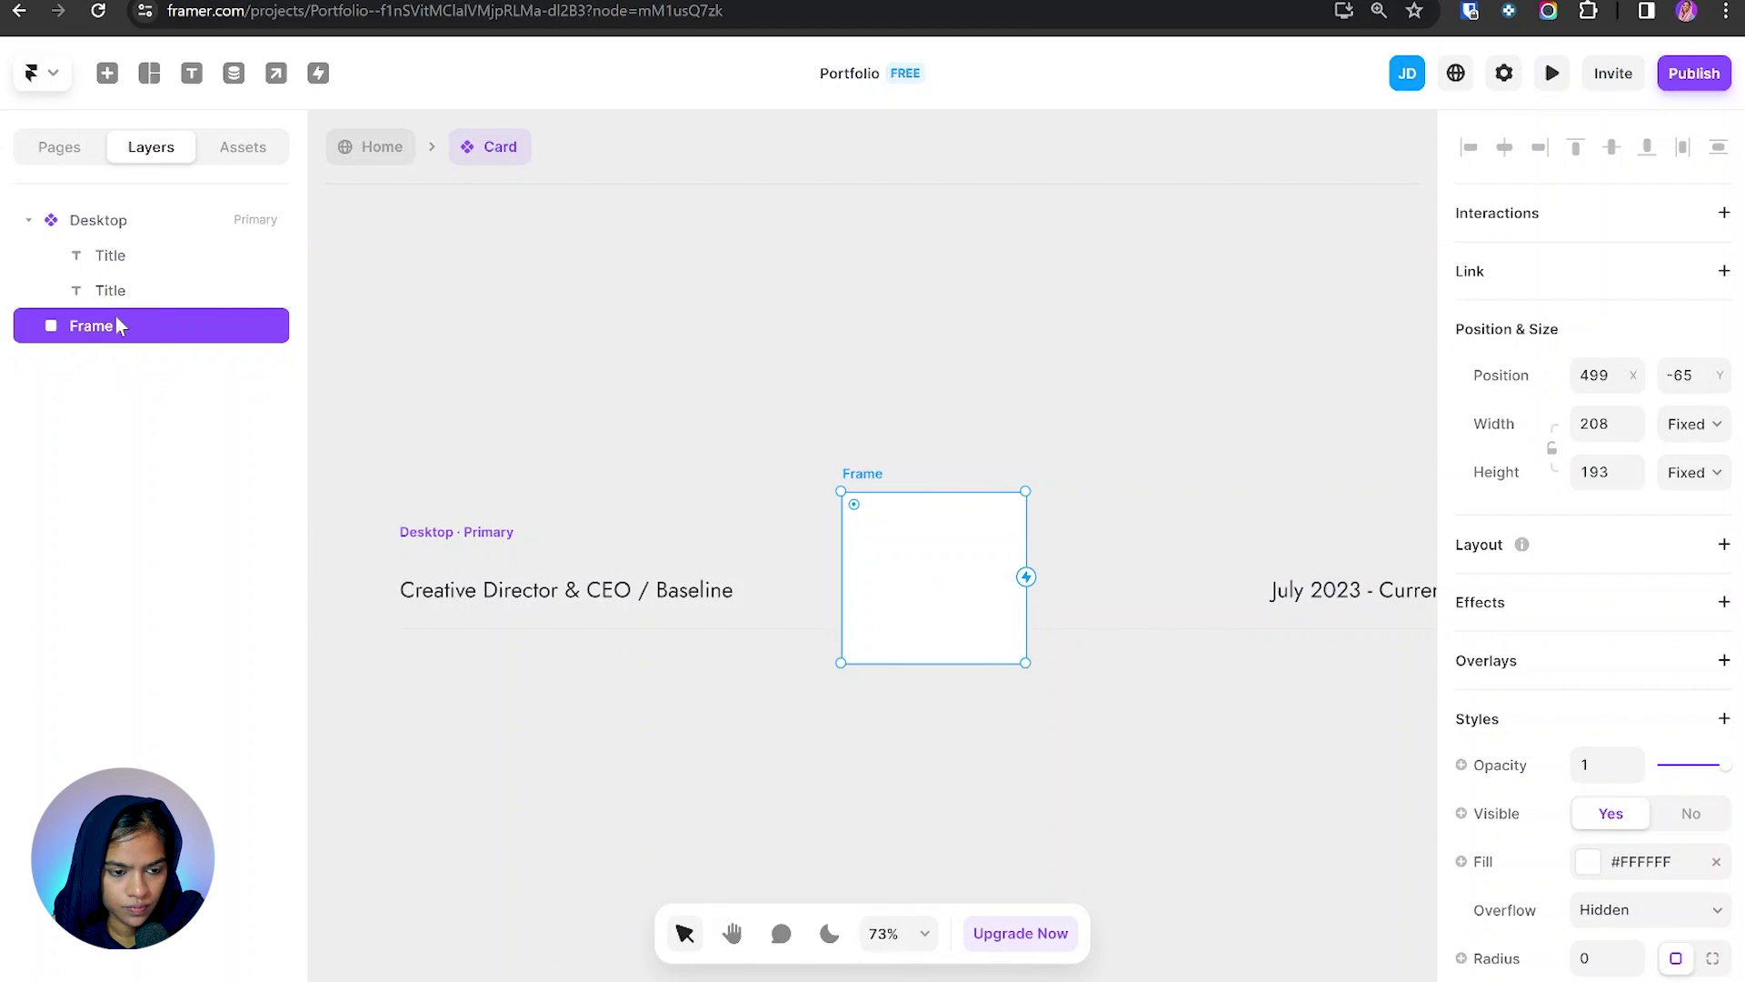
pyautogui.moveTo(117, 316); pyautogui.dragTo(136, 277)
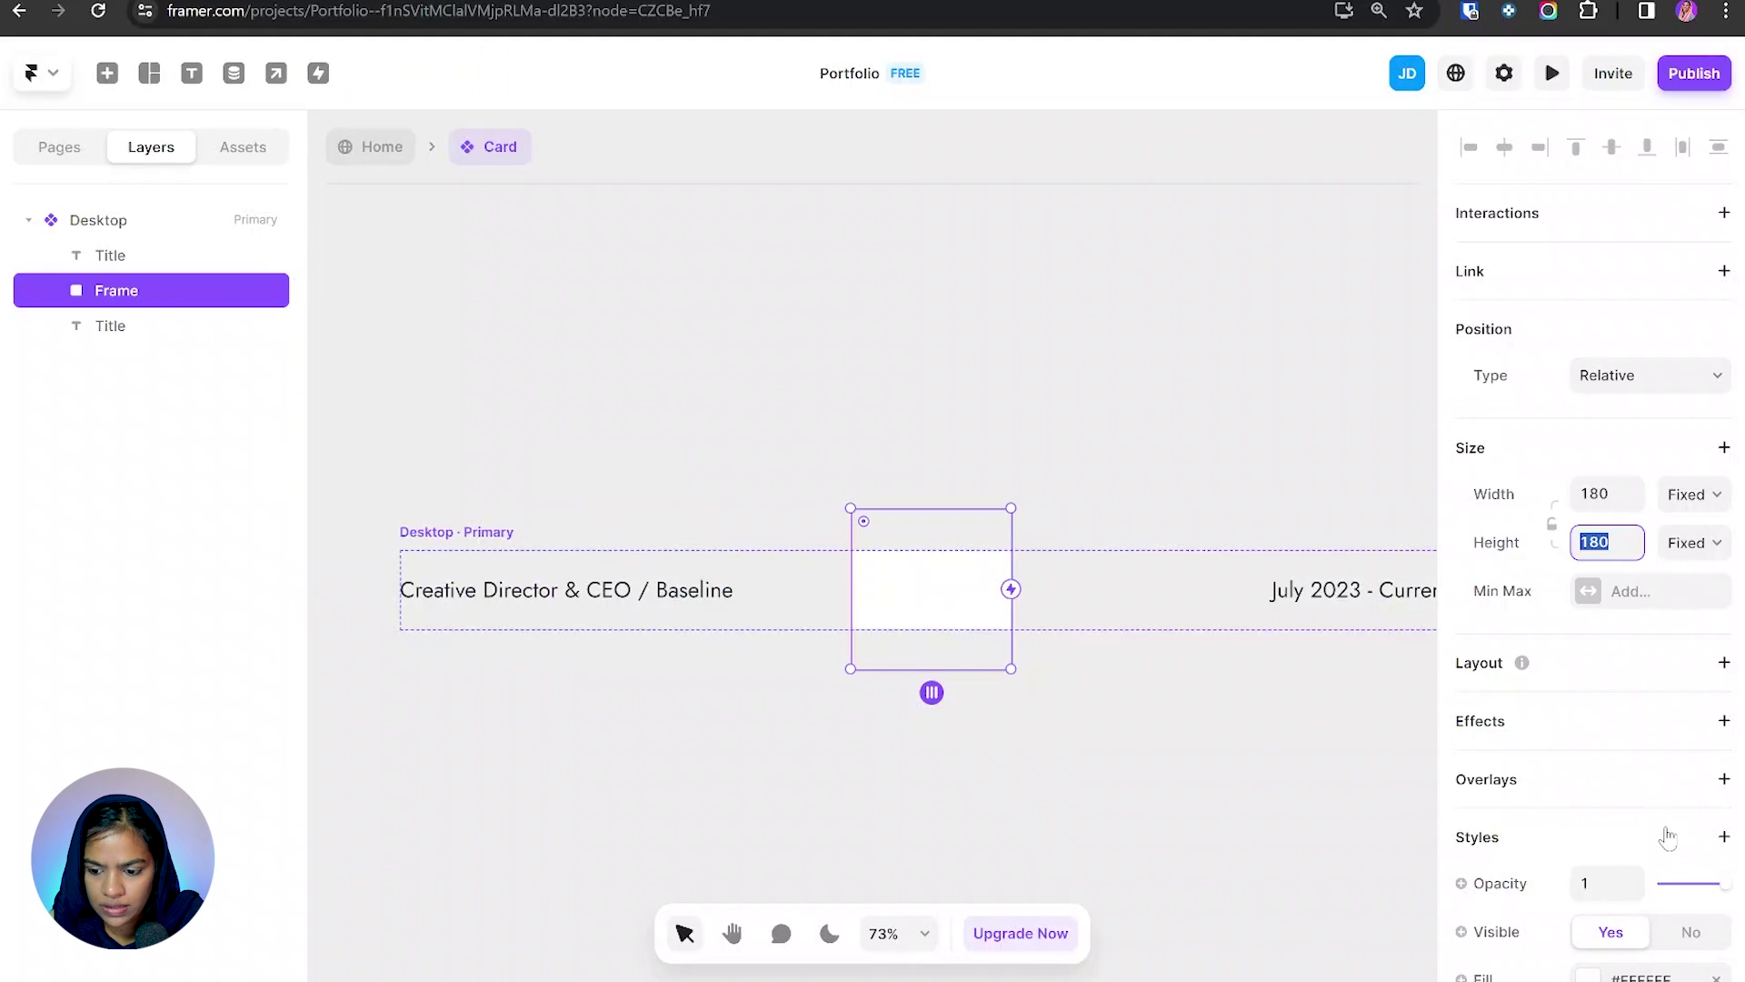
pyautogui.write('60')
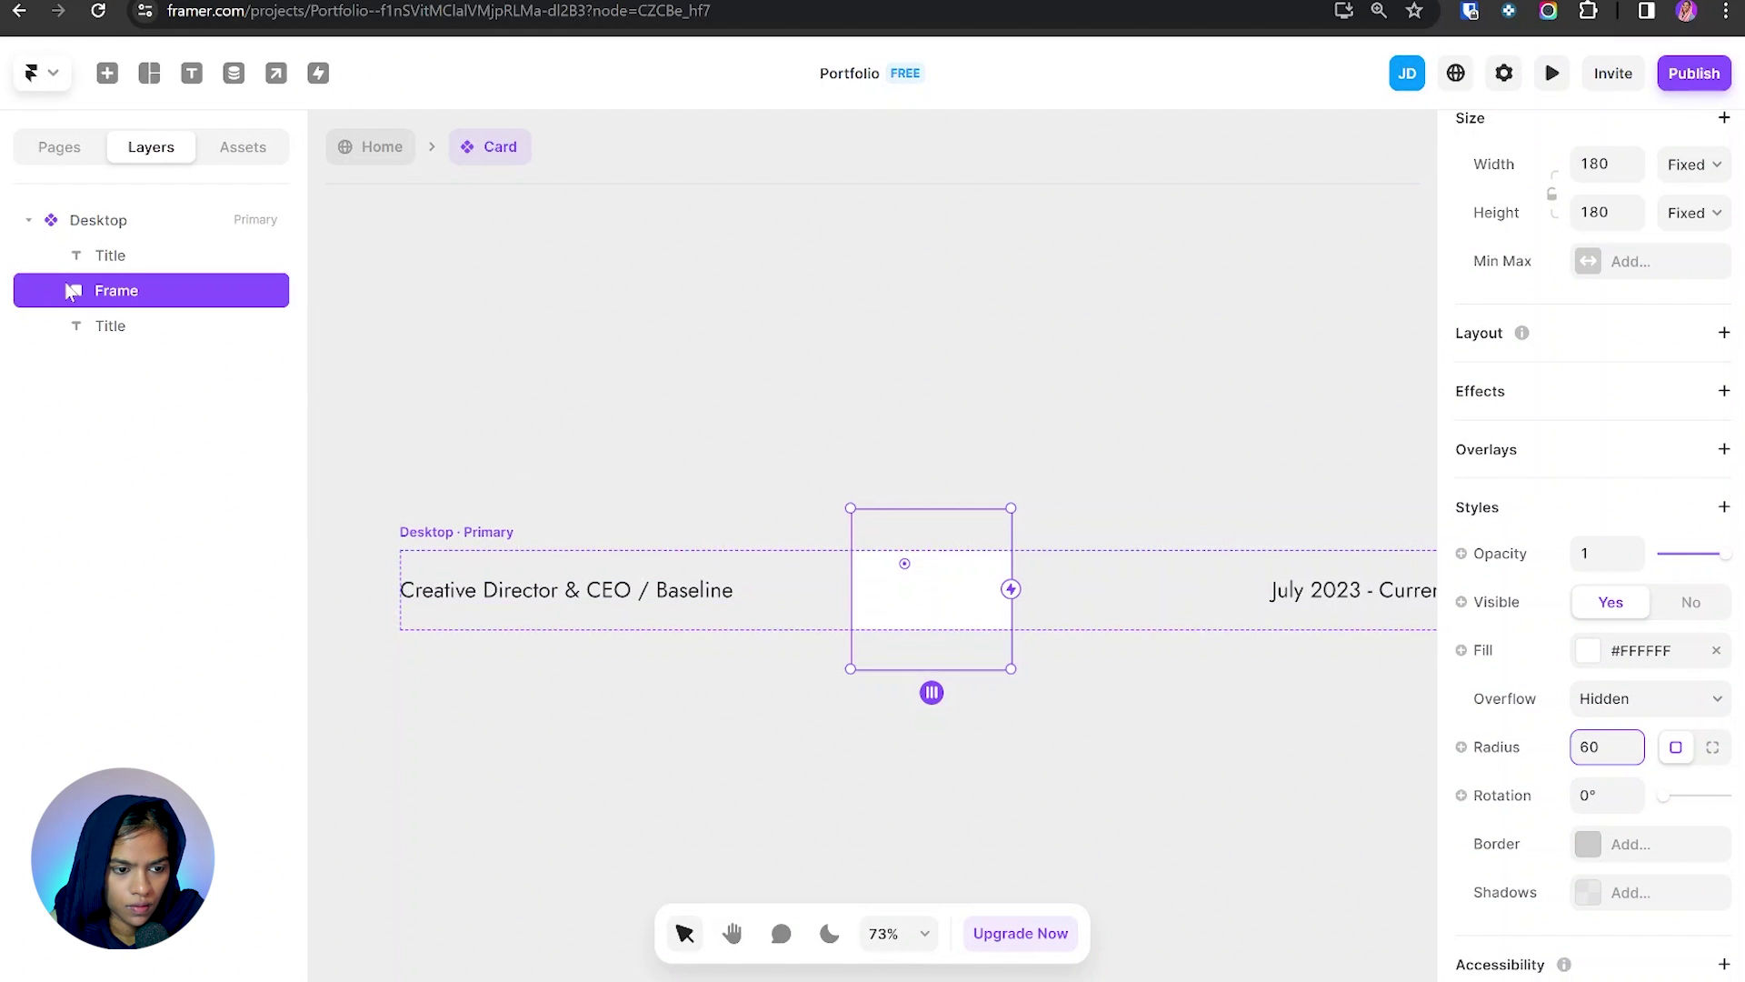
pyautogui.doubleClick(115, 293)
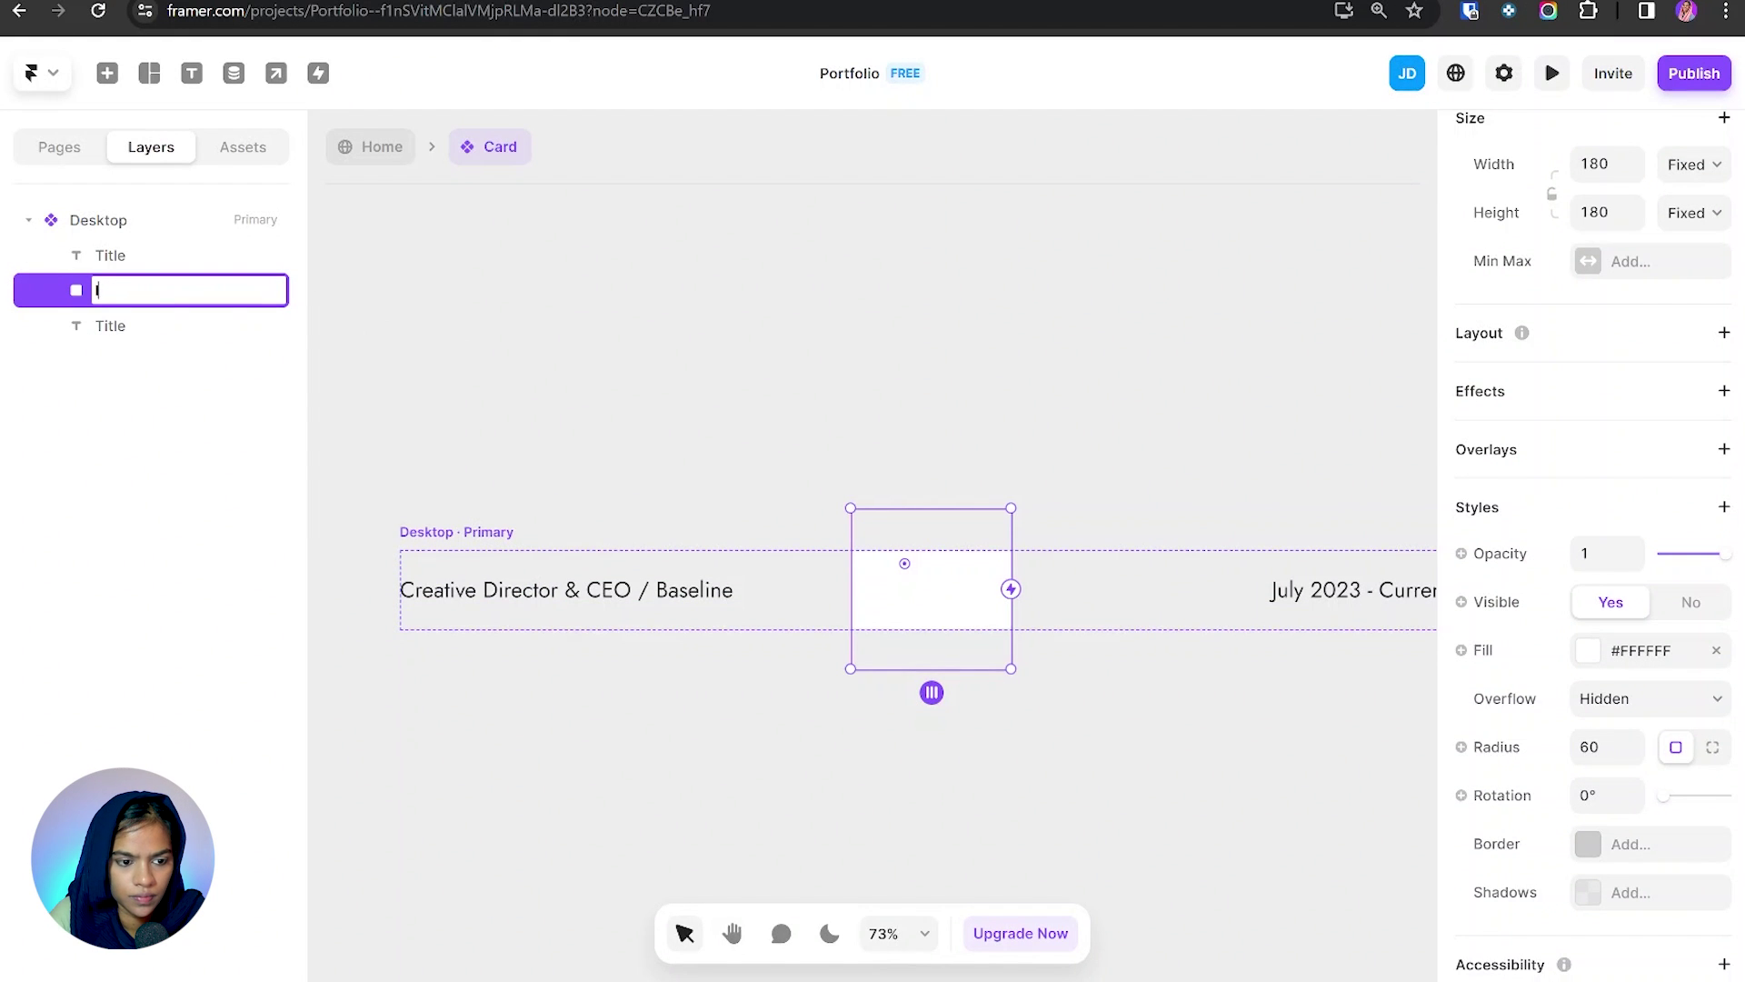
pyautogui.write('Image')
pyautogui.press('Return')
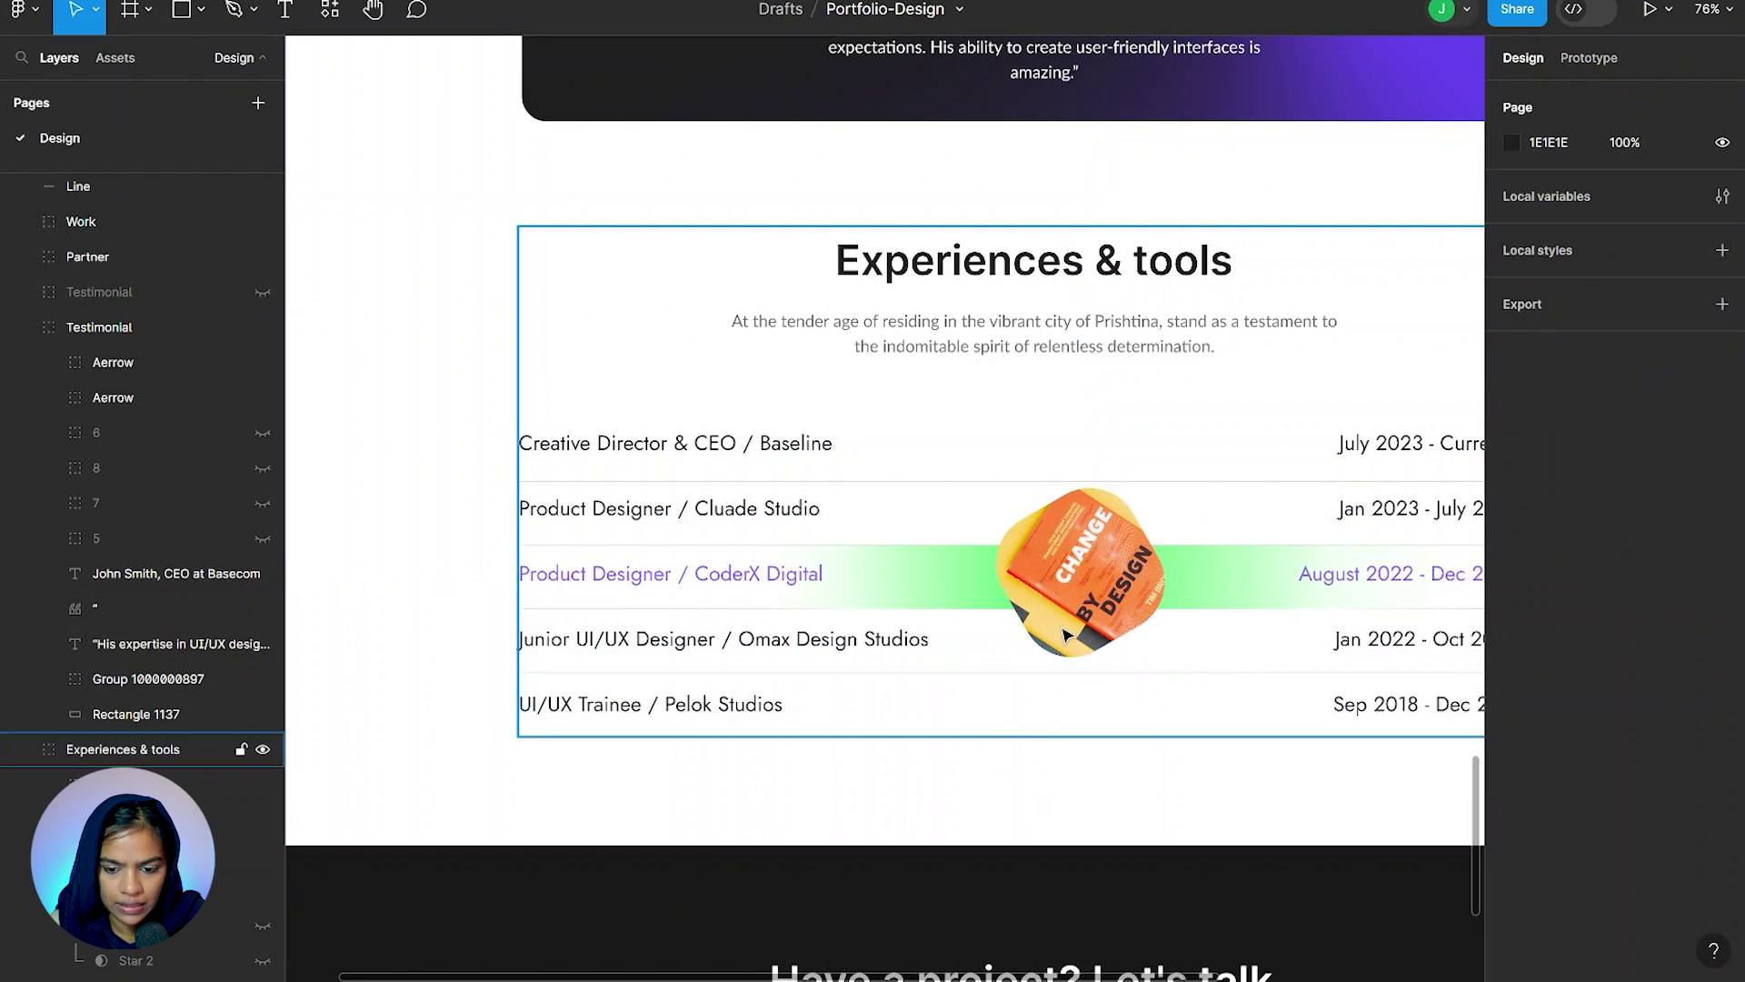
# Step: Set the Image to Absolute position and nudge it into place over the row
pyautogui.click(1068, 633)
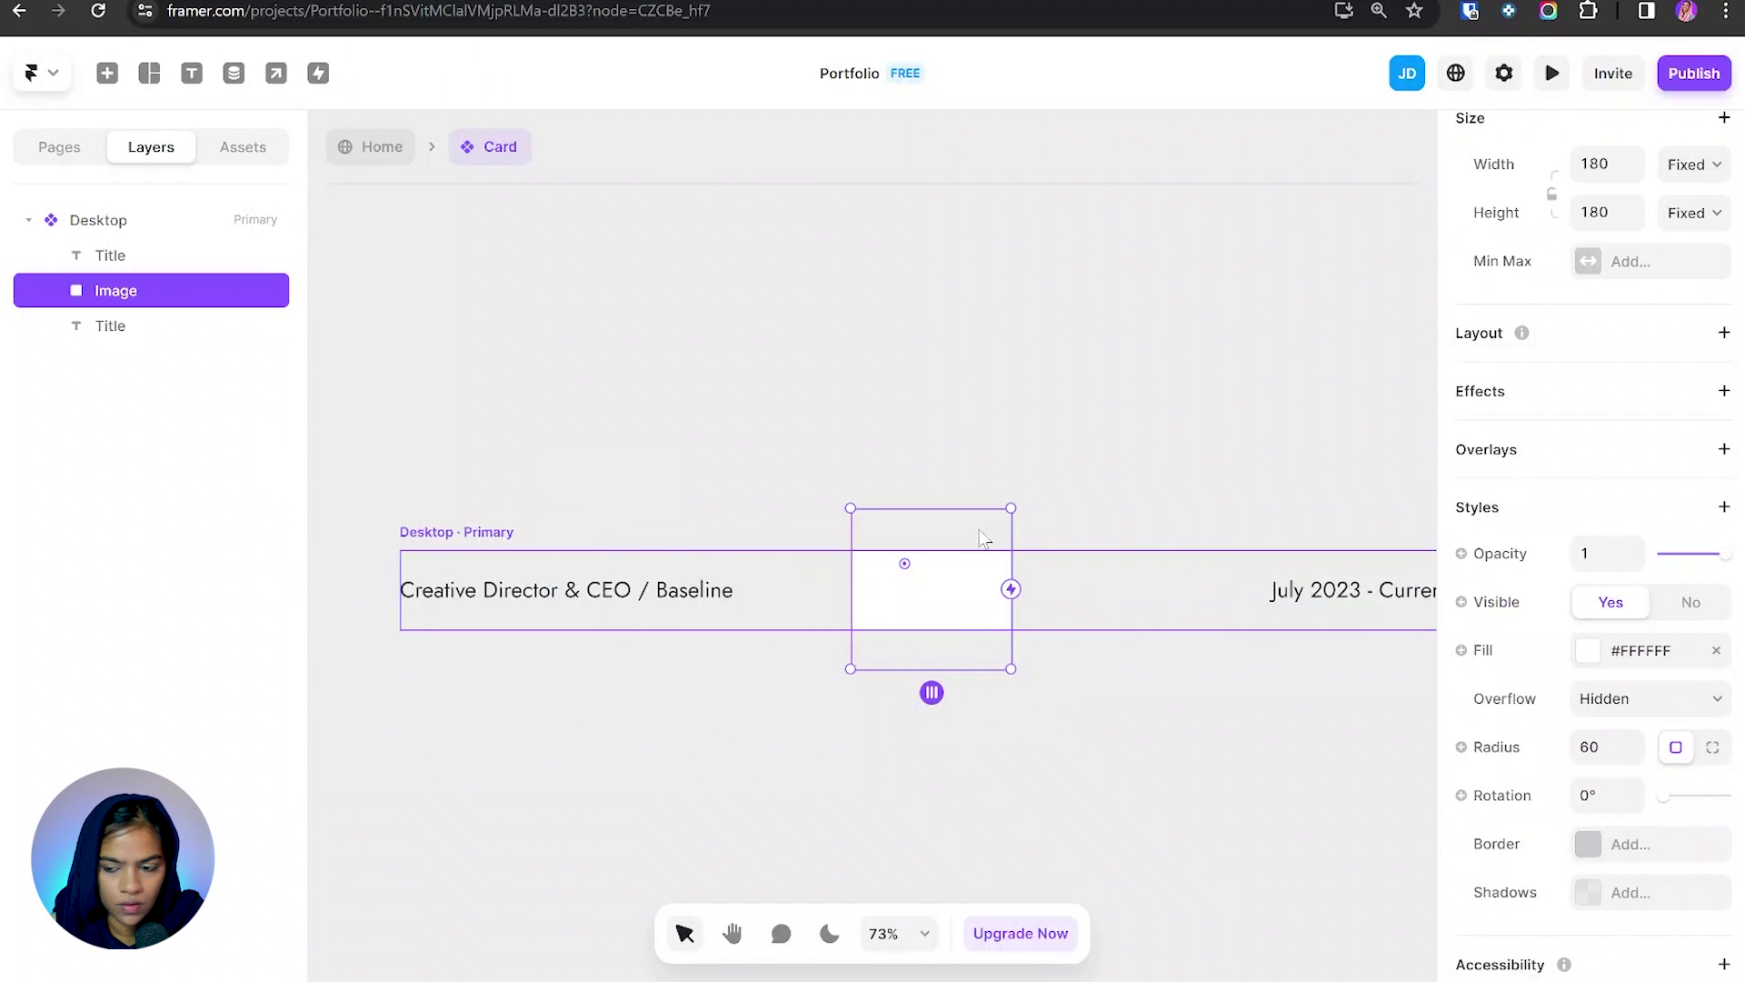
pyautogui.scroll(3, 1675, 397)
pyautogui.click(1600, 265)
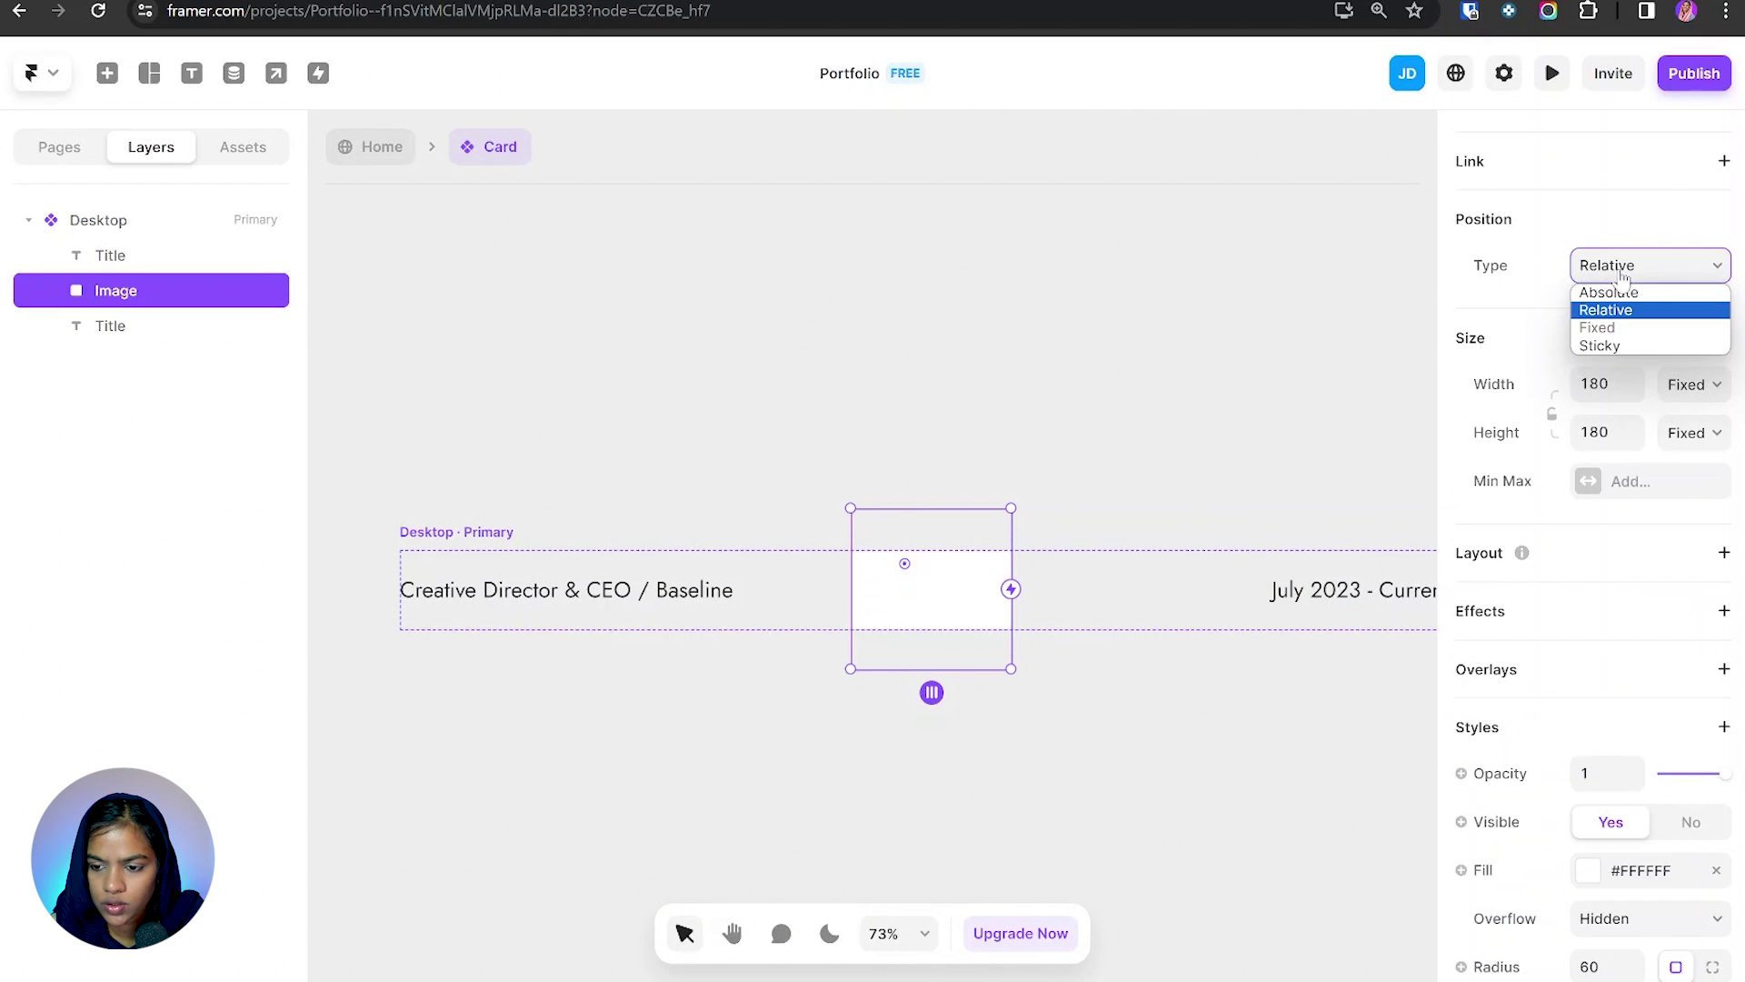
pyautogui.press('Up')
pyautogui.click(1626, 298)
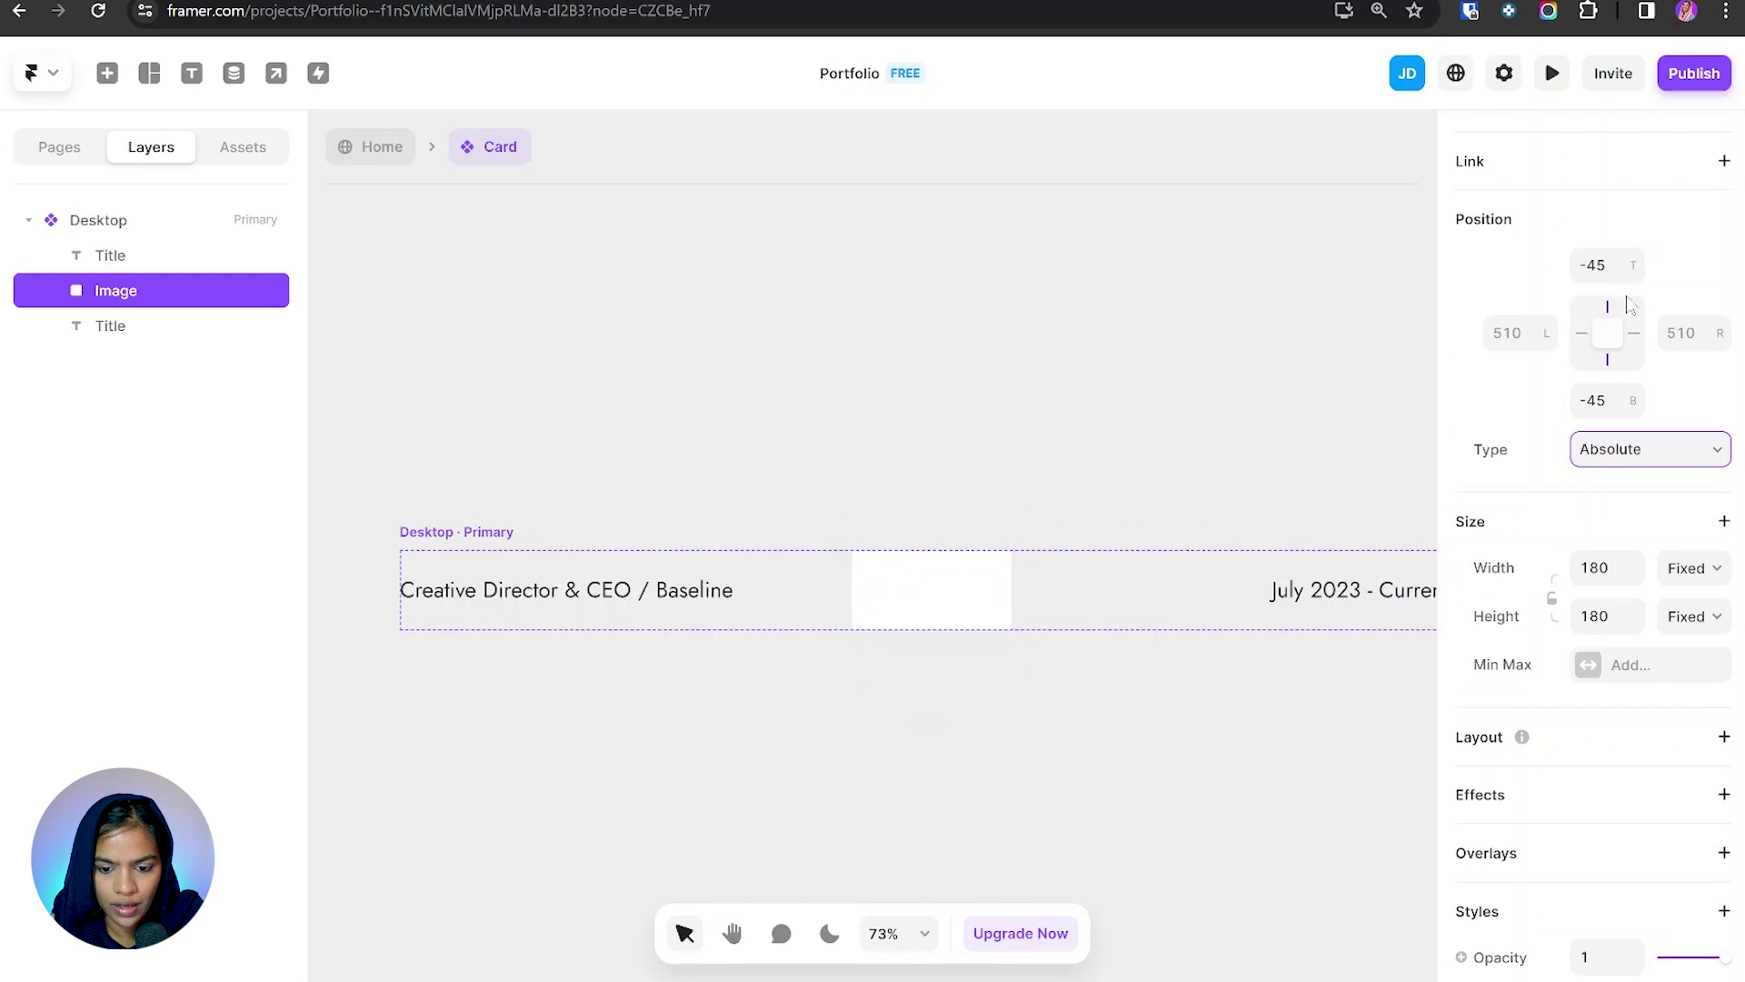
pyautogui.moveTo(933, 602); pyautogui.dragTo(958, 603)
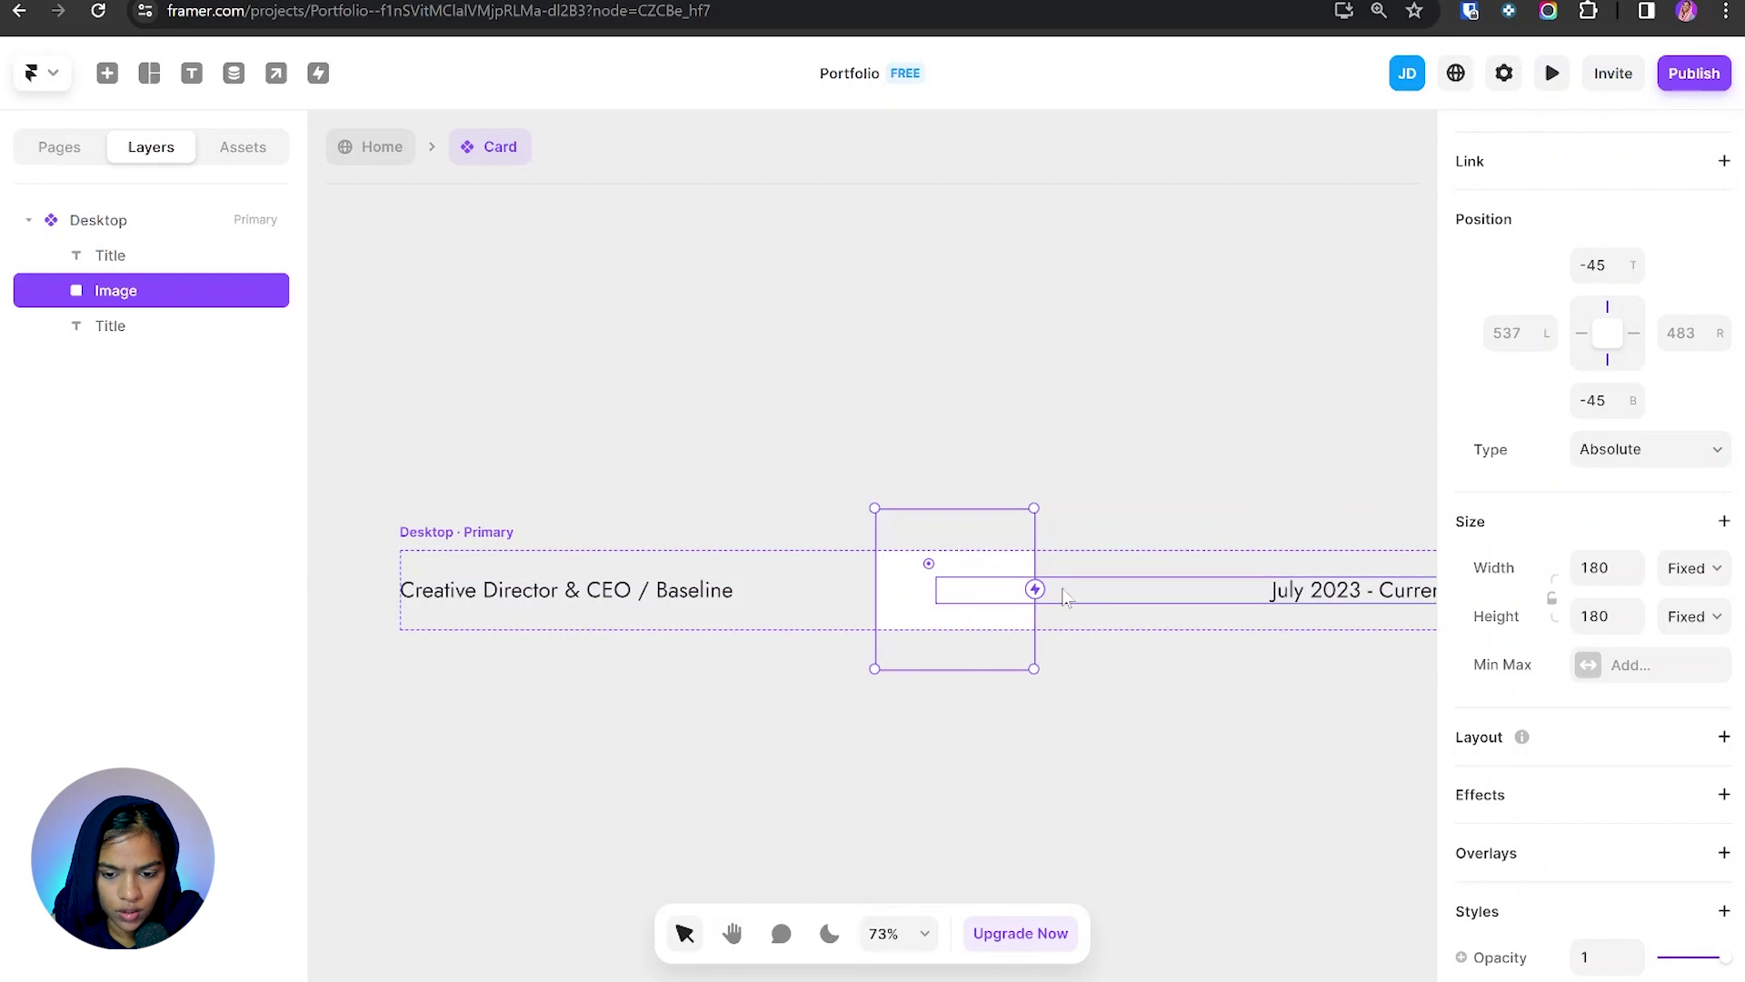
pyautogui.click(1077, 636)
pyautogui.click(959, 582)
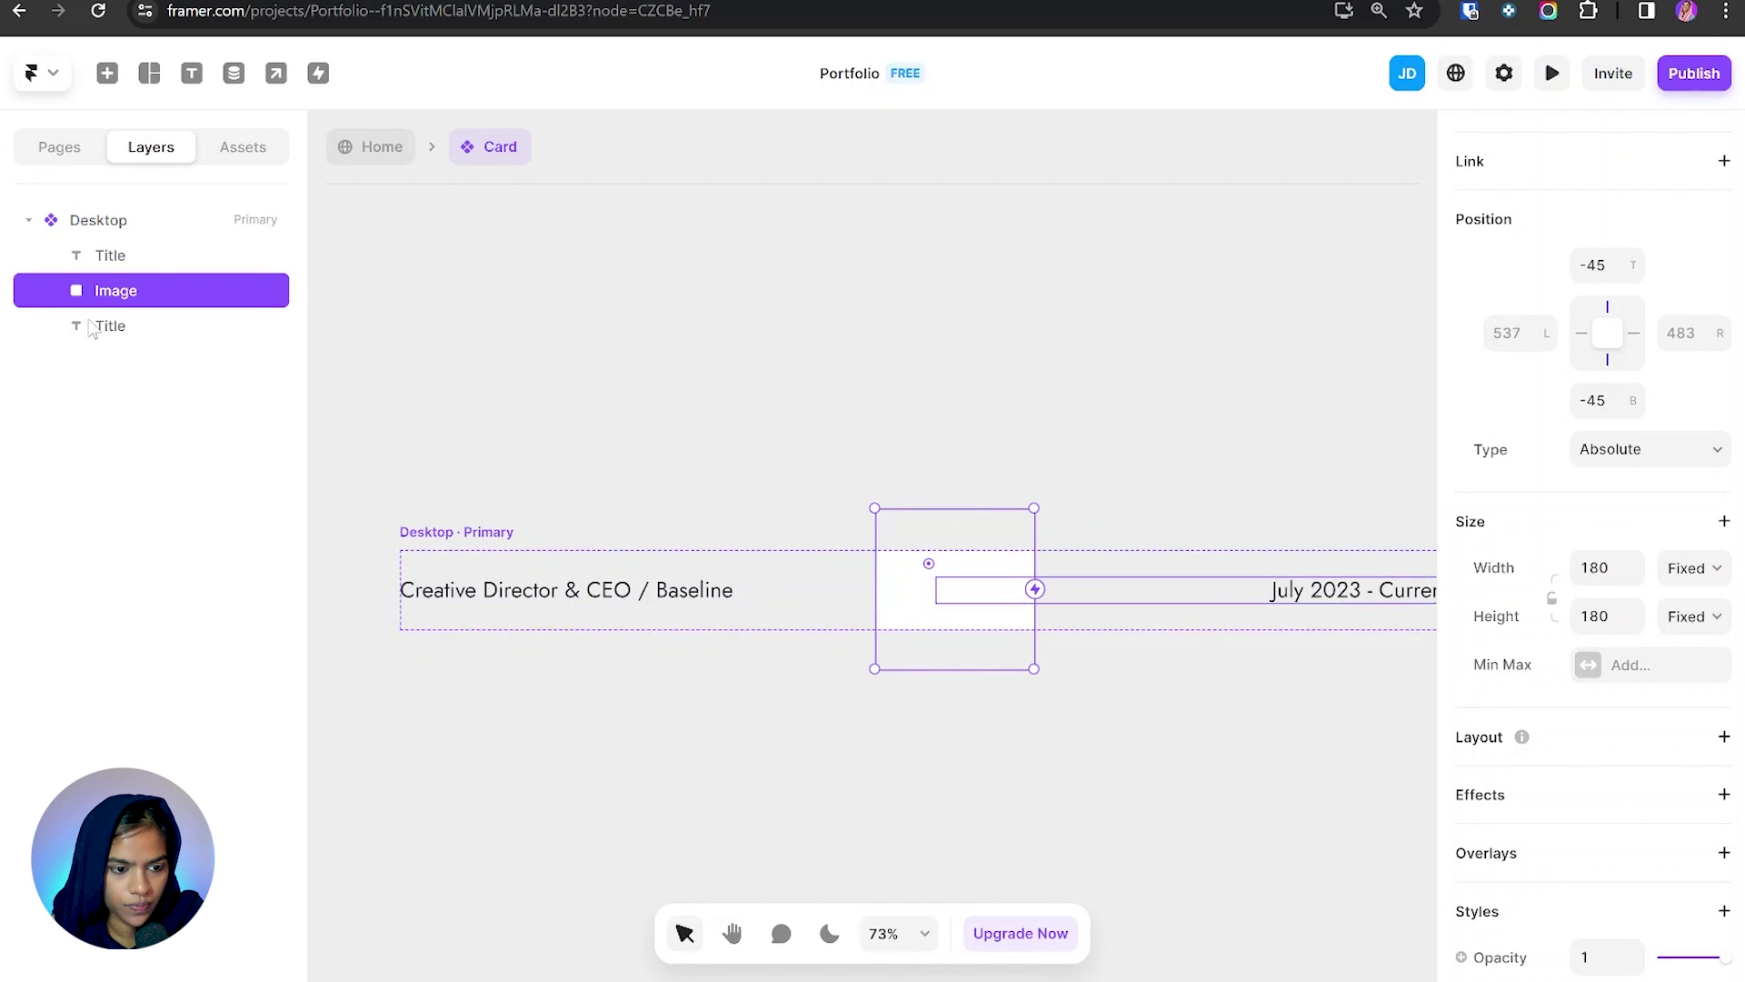
# Step: Set the Desktop card's overflow so the image shows outside it
pyautogui.click(115, 231)
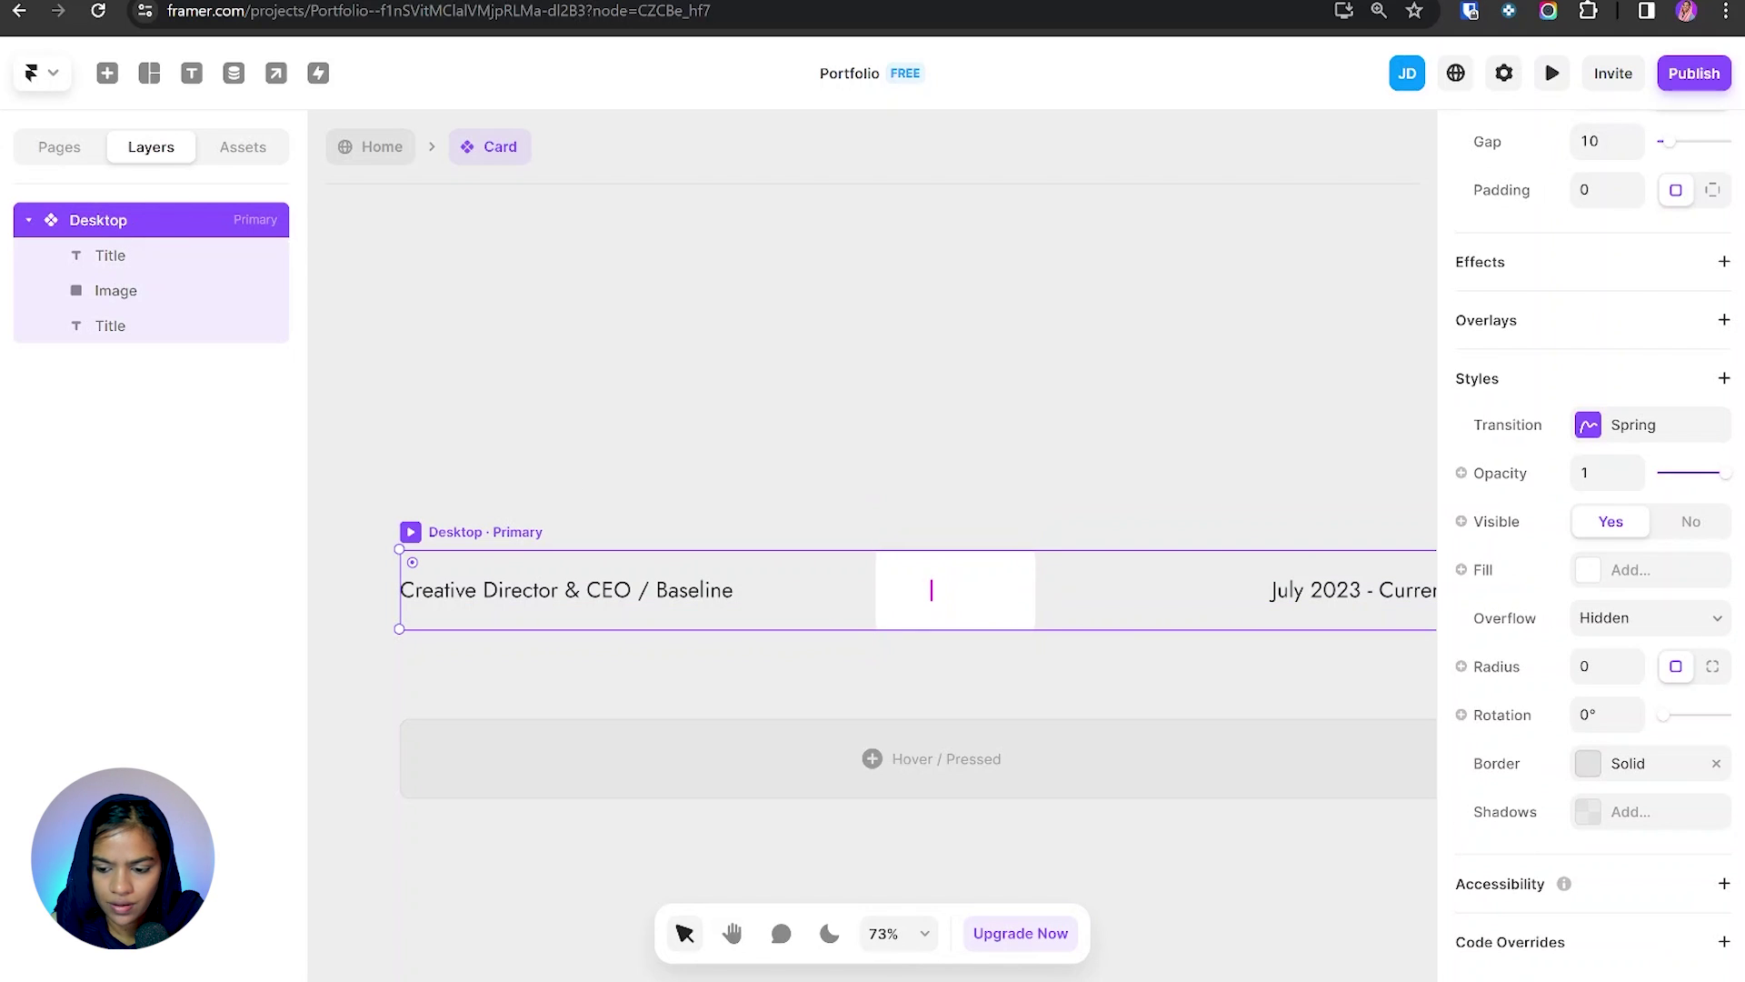
pyautogui.click(1611, 627)
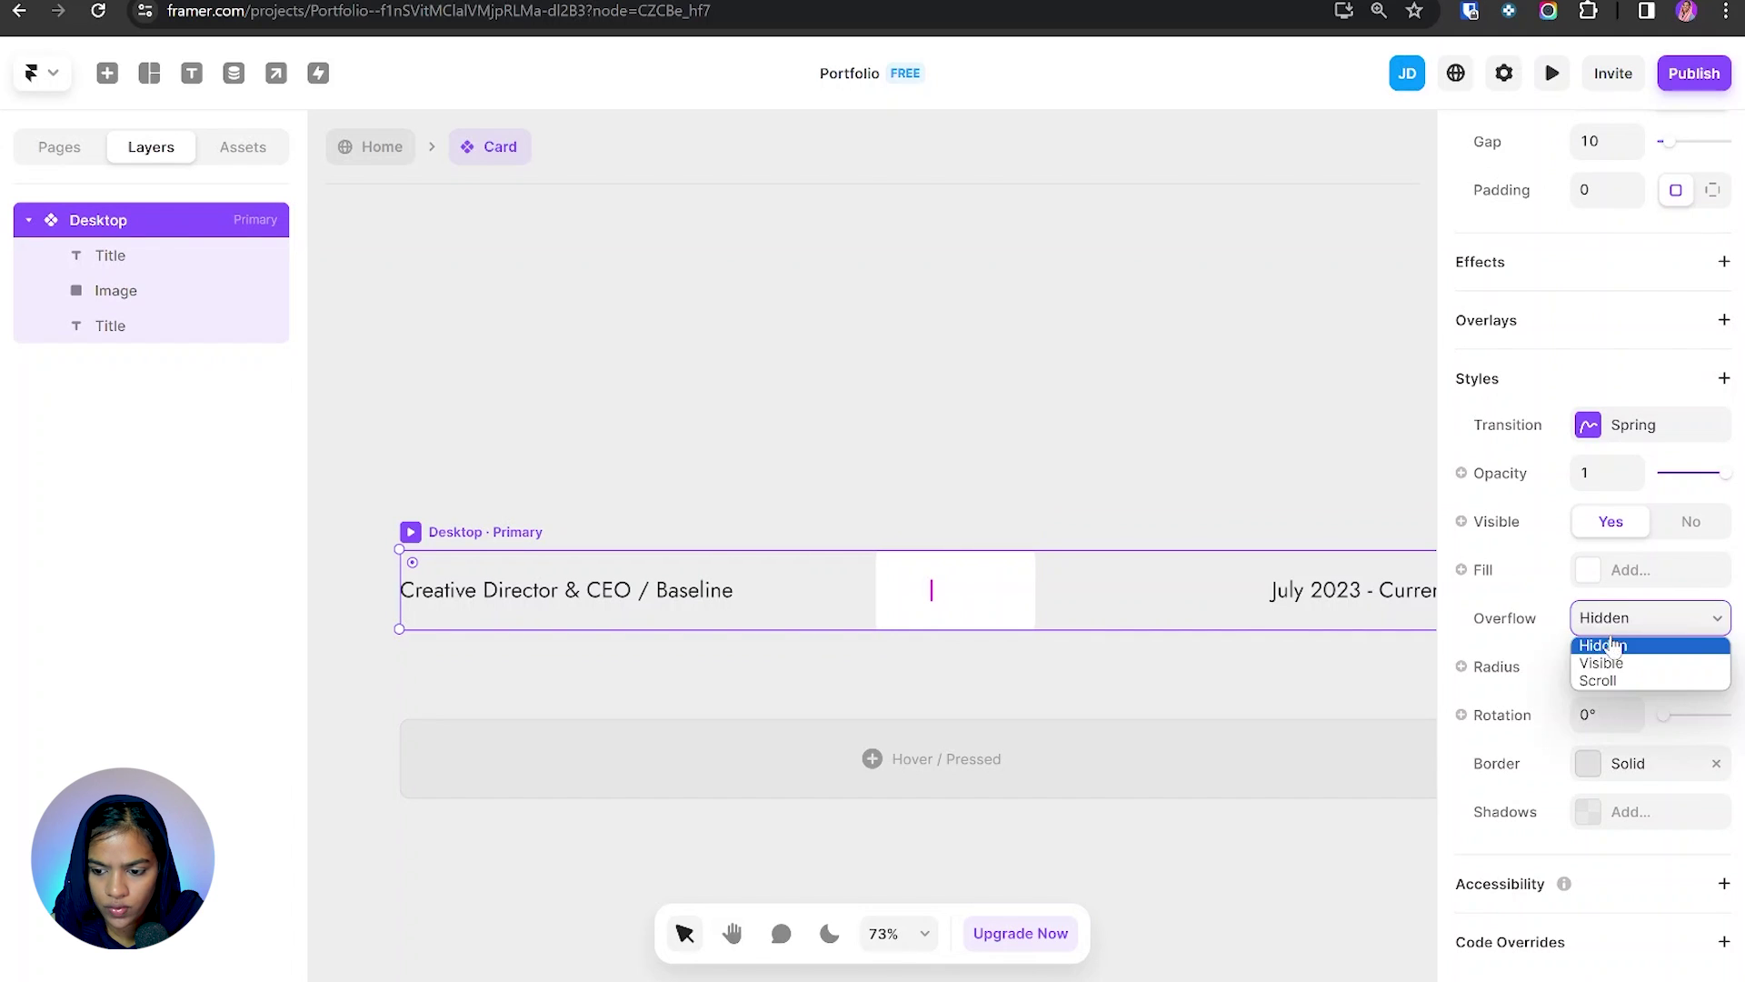
pyautogui.click(1600, 662)
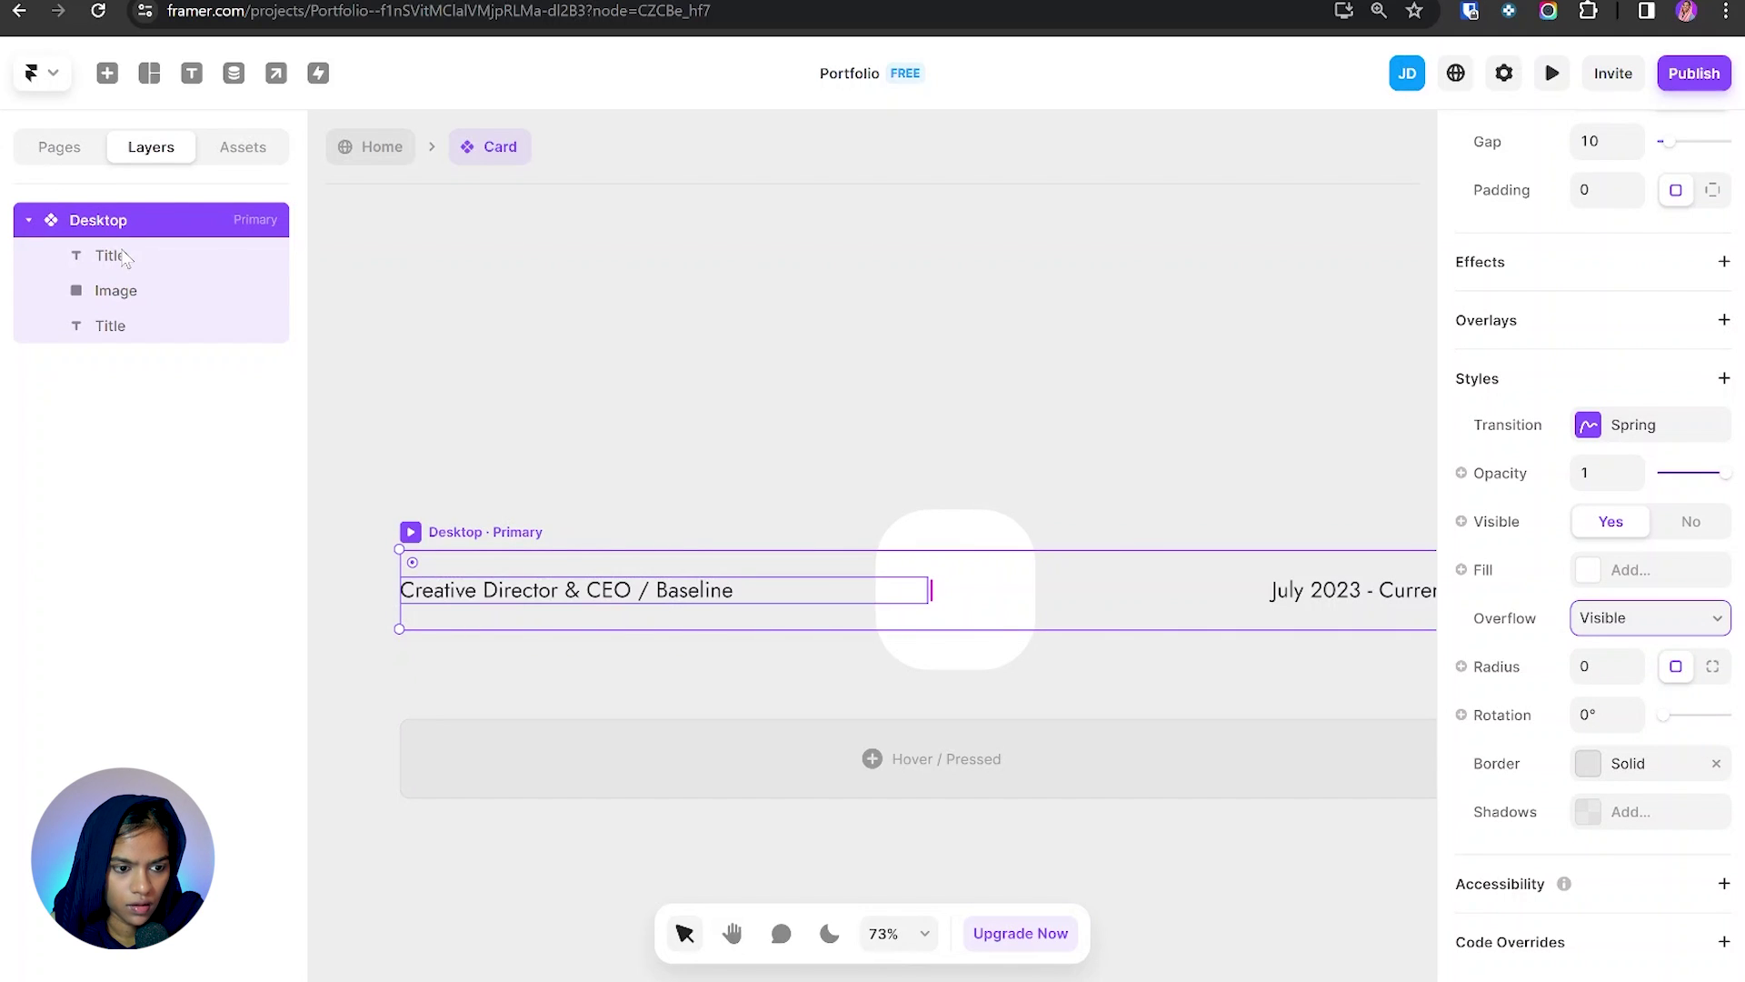
# Step: Wrap both Titles and the Image in a horizontal stack named content wrap
pyautogui.click(107, 255)
pyautogui.keyDown('shift'); pyautogui.click(130, 290); pyautogui.keyUp('shift')
pyautogui.keyDown('shift'); pyautogui.click(142, 329); pyautogui.keyUp('shift')
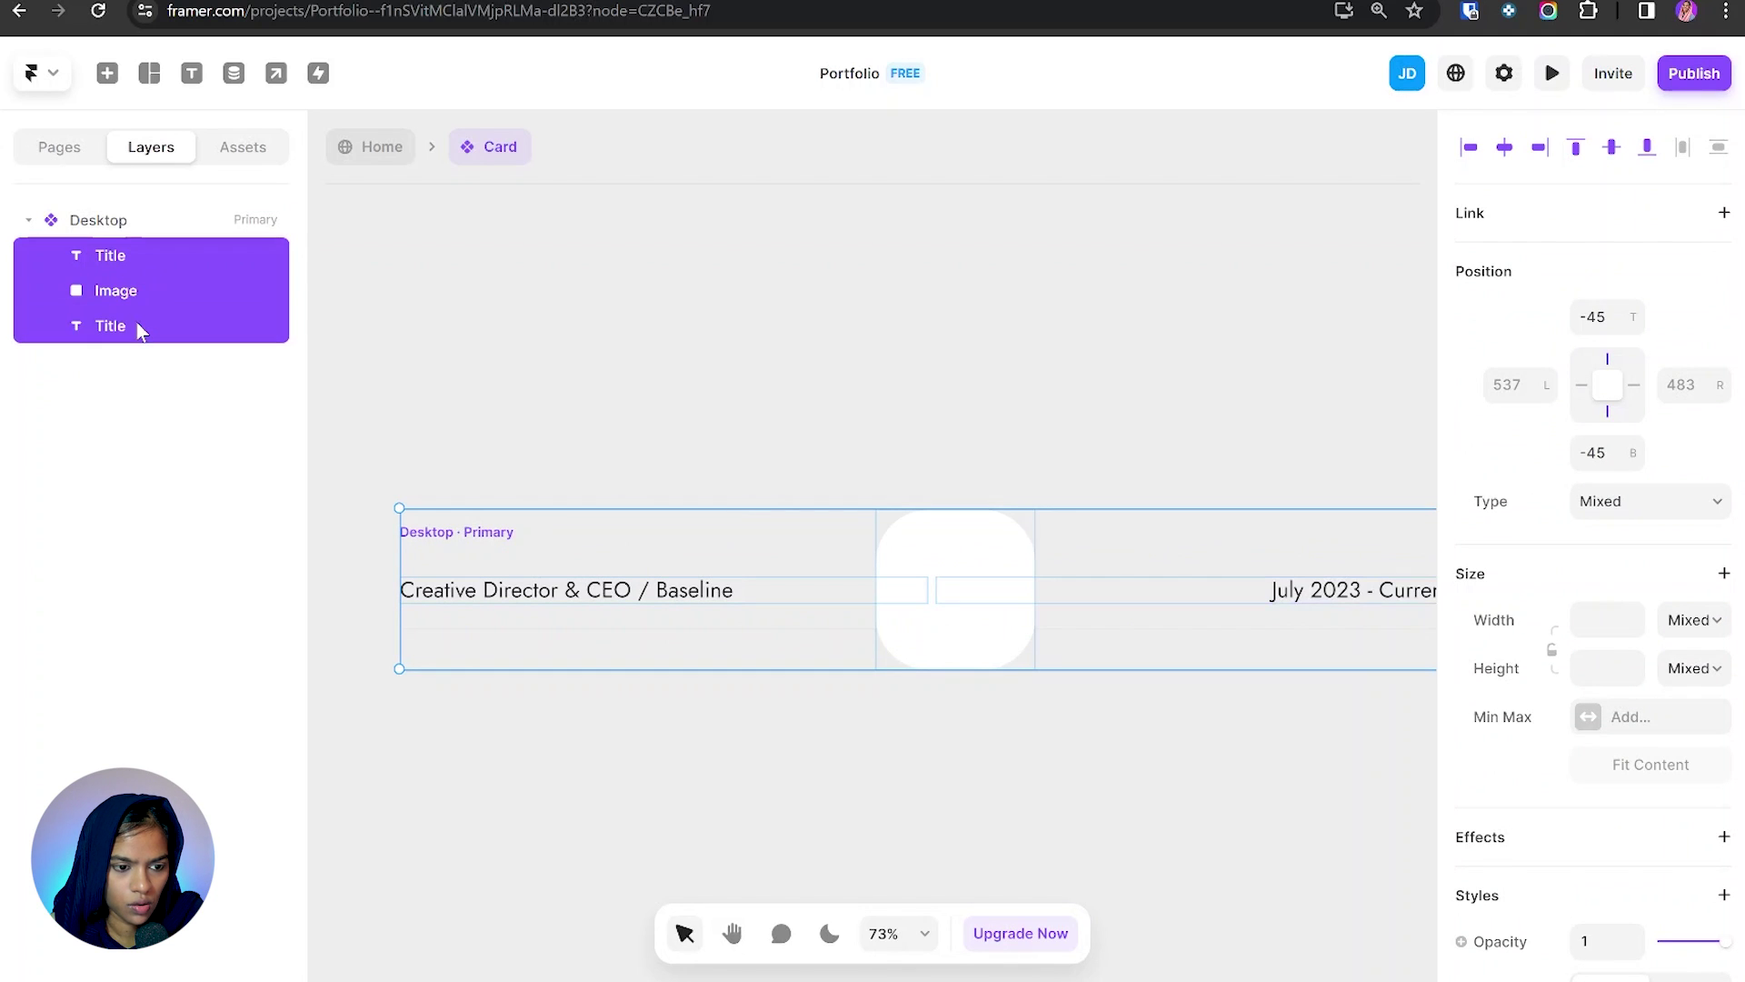
pyautogui.hotkey('ctrl', 'Return')
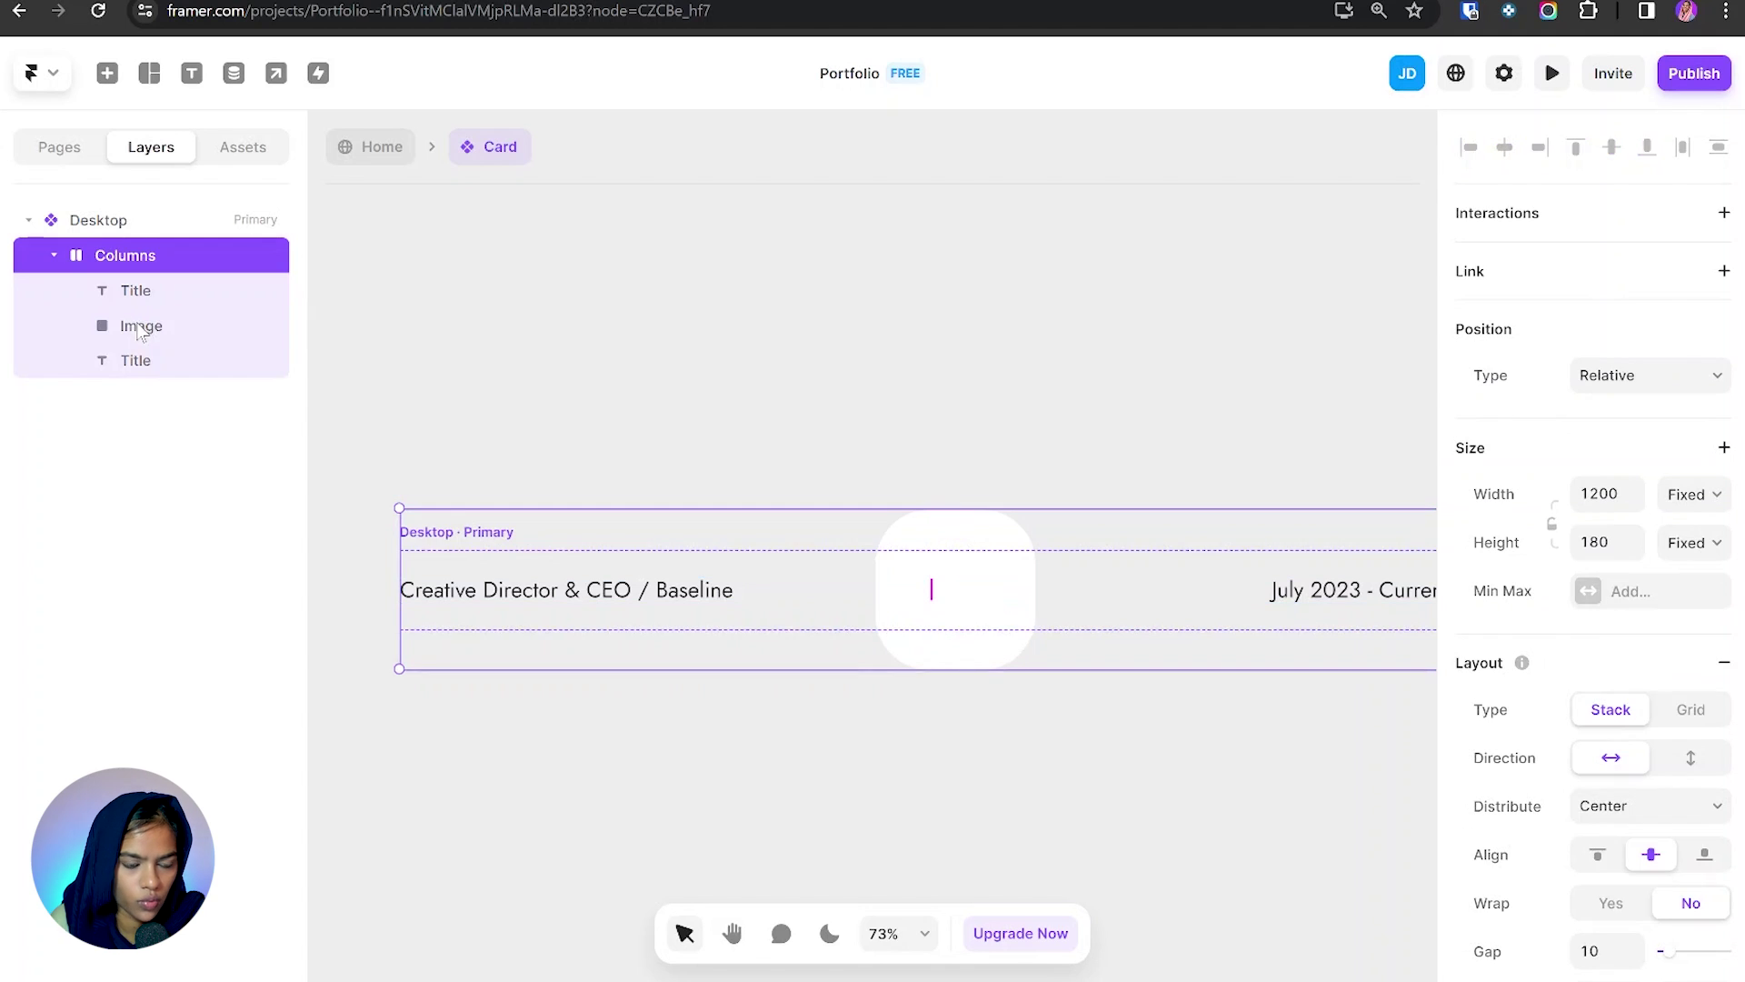
pyautogui.doubleClick(170, 263)
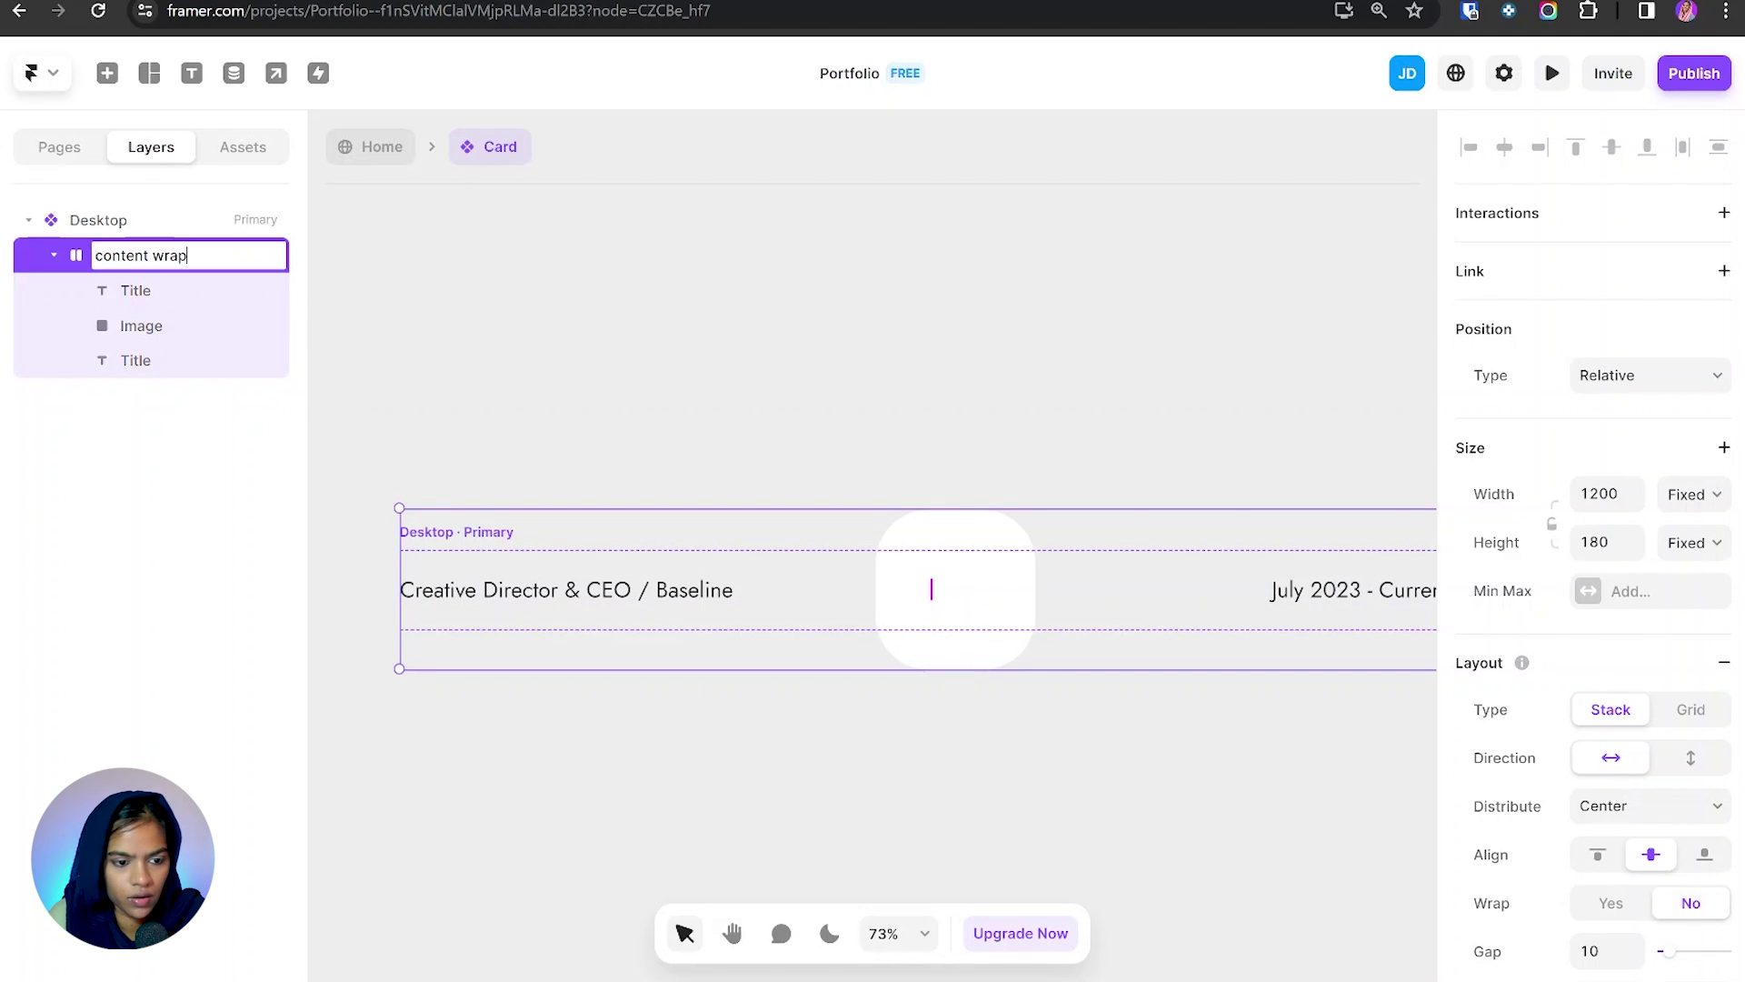
pyautogui.press('Return')
# Step: Make the content wrap and Desktop card heights fit their content
pyautogui.click(1688, 549)
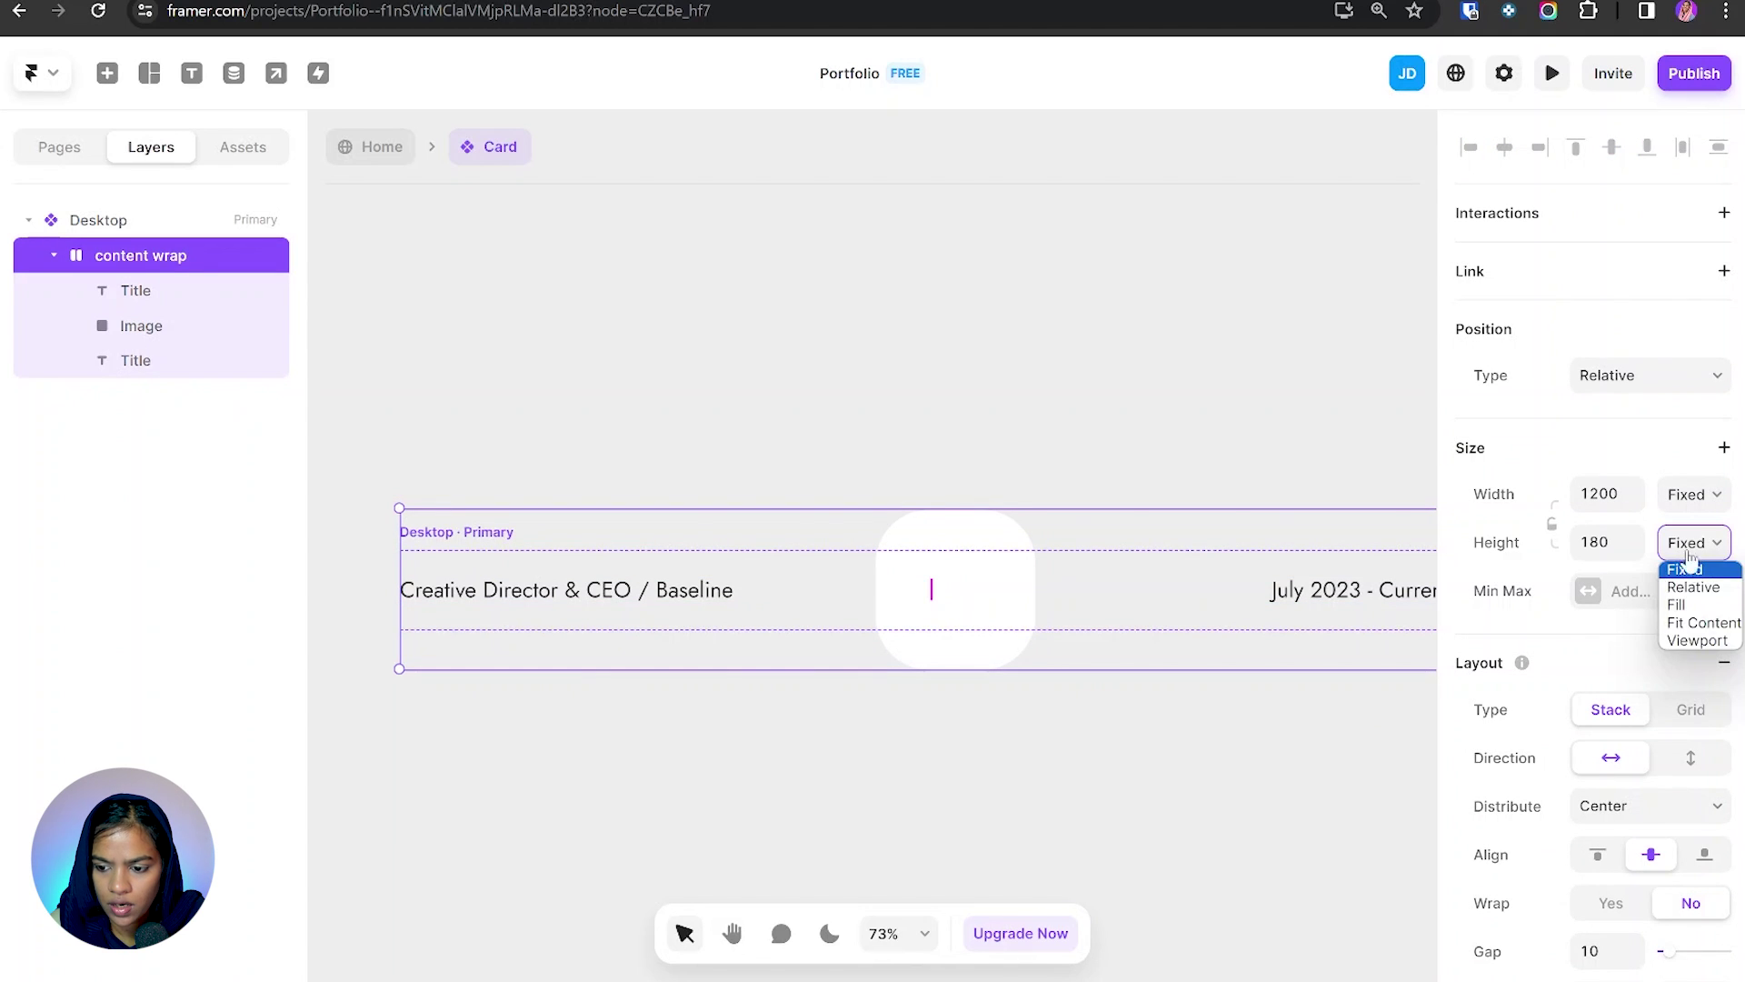
pyautogui.click(1706, 622)
pyautogui.press('Escape')
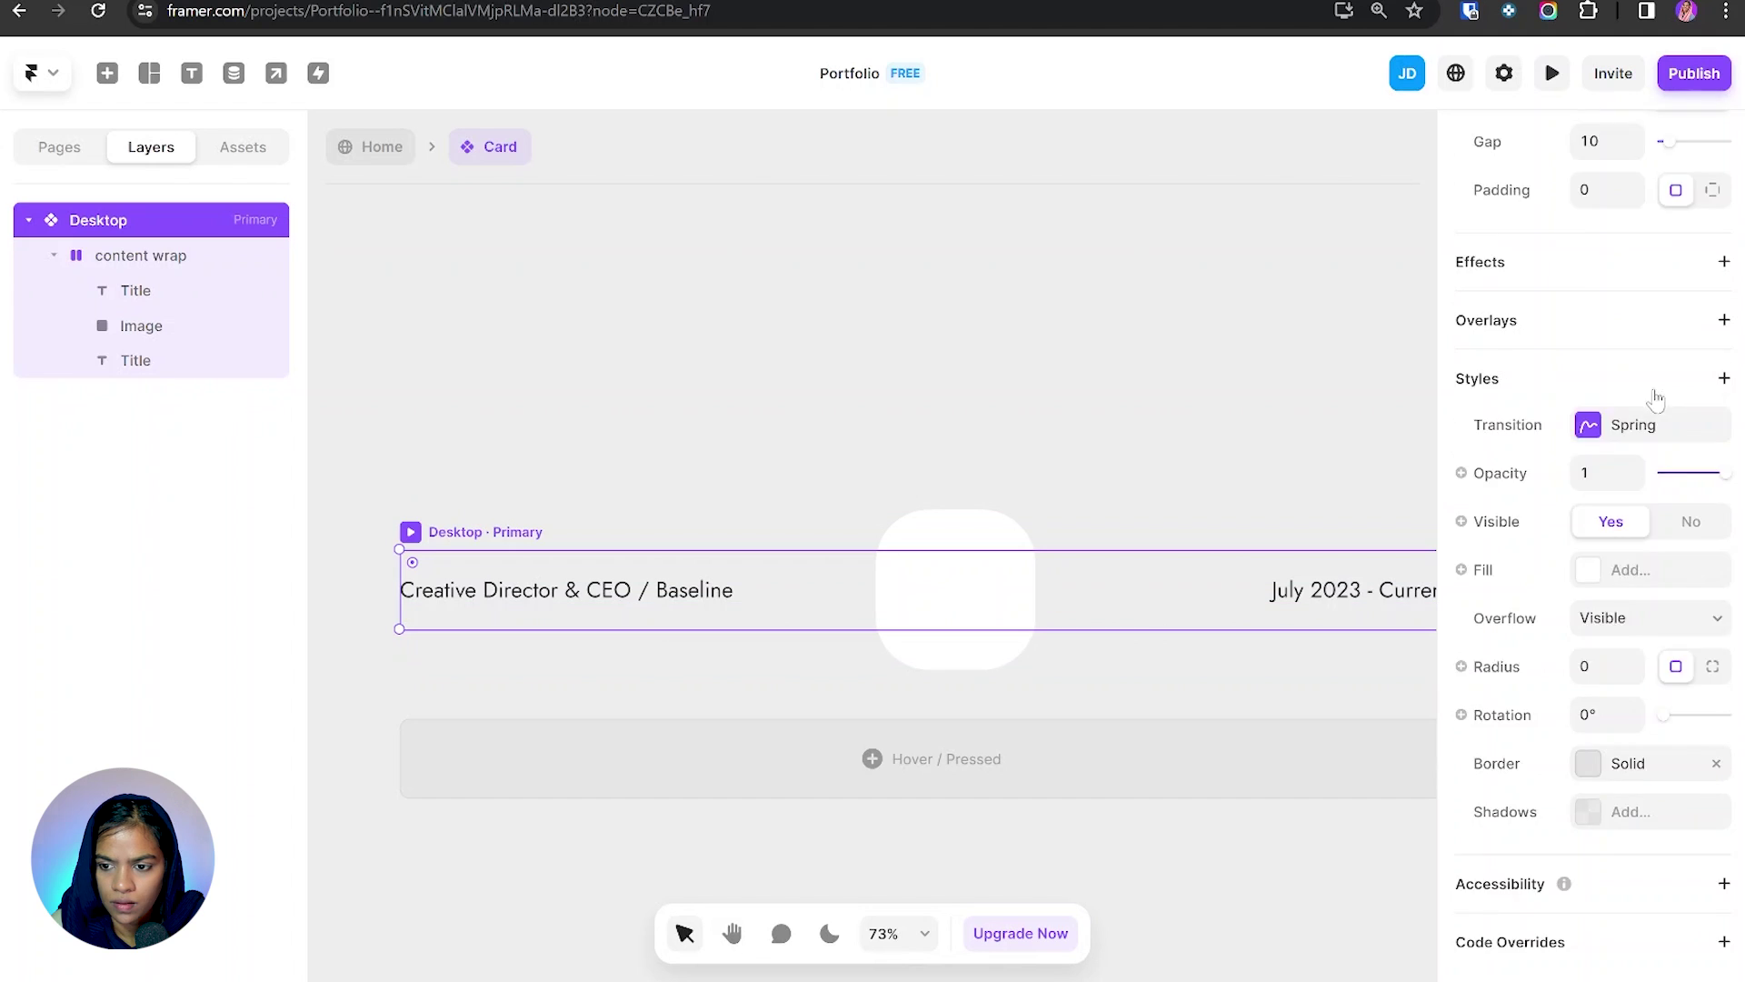
pyautogui.scroll(8, 1652, 390)
pyautogui.click(1693, 391)
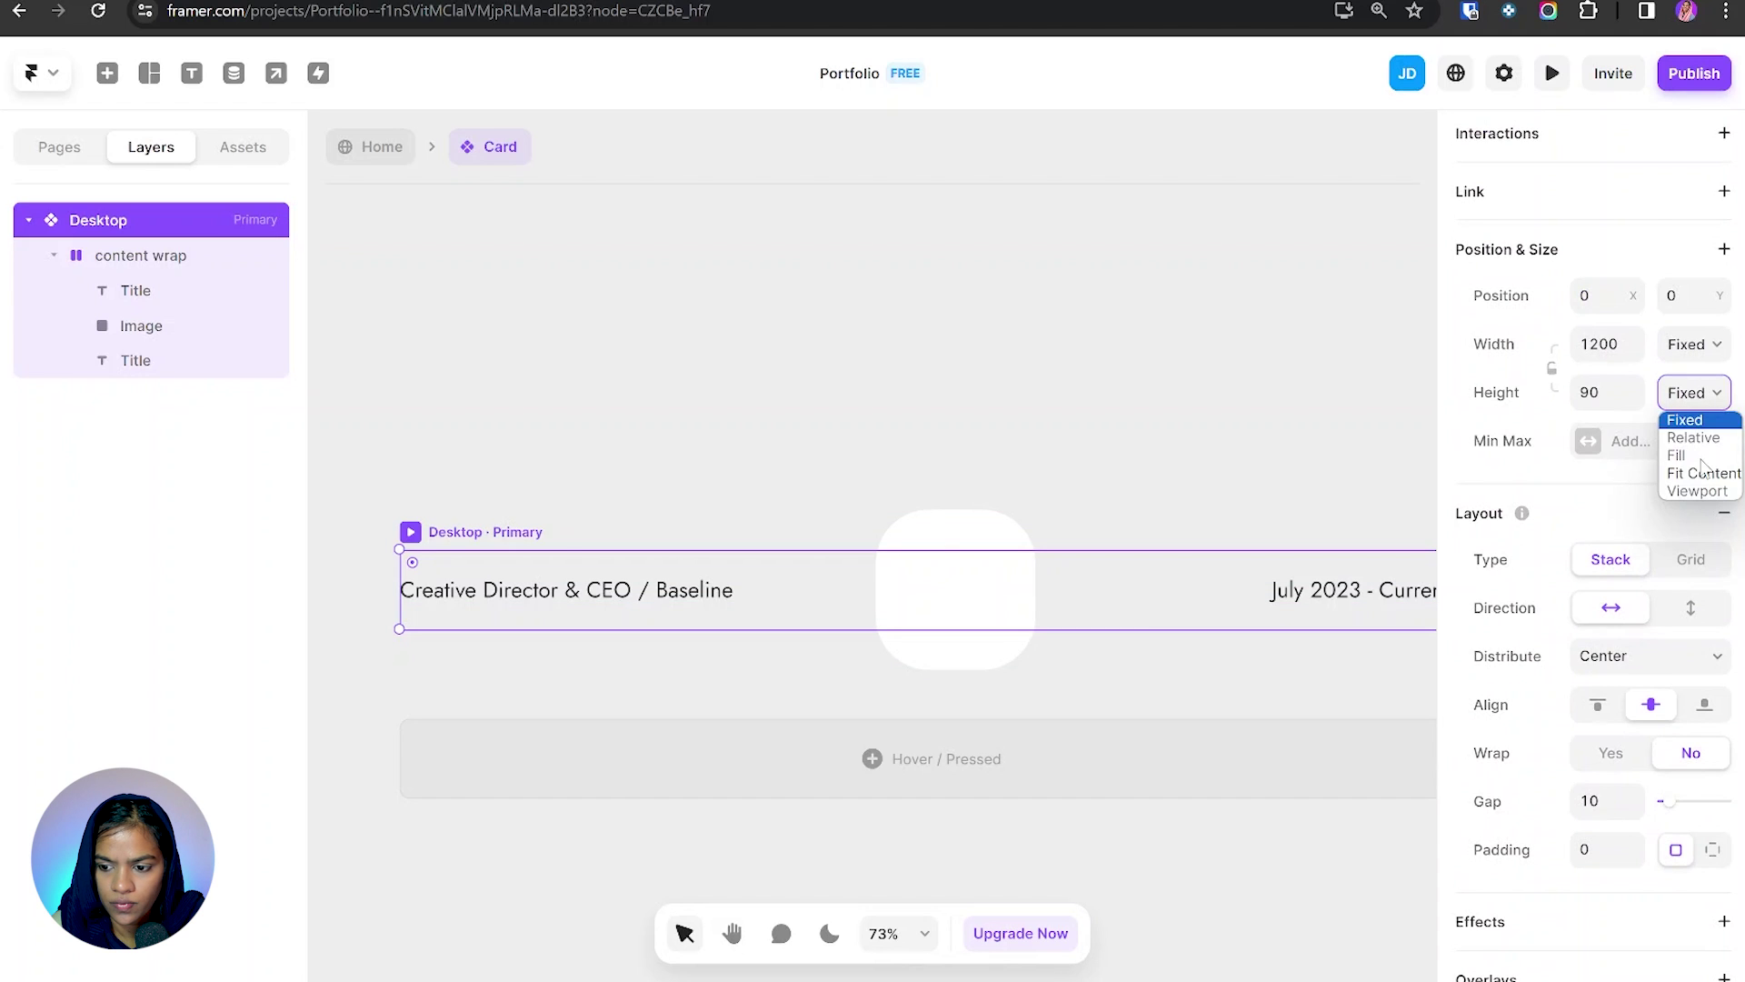
pyautogui.press('Return')
pyautogui.click(112, 258)
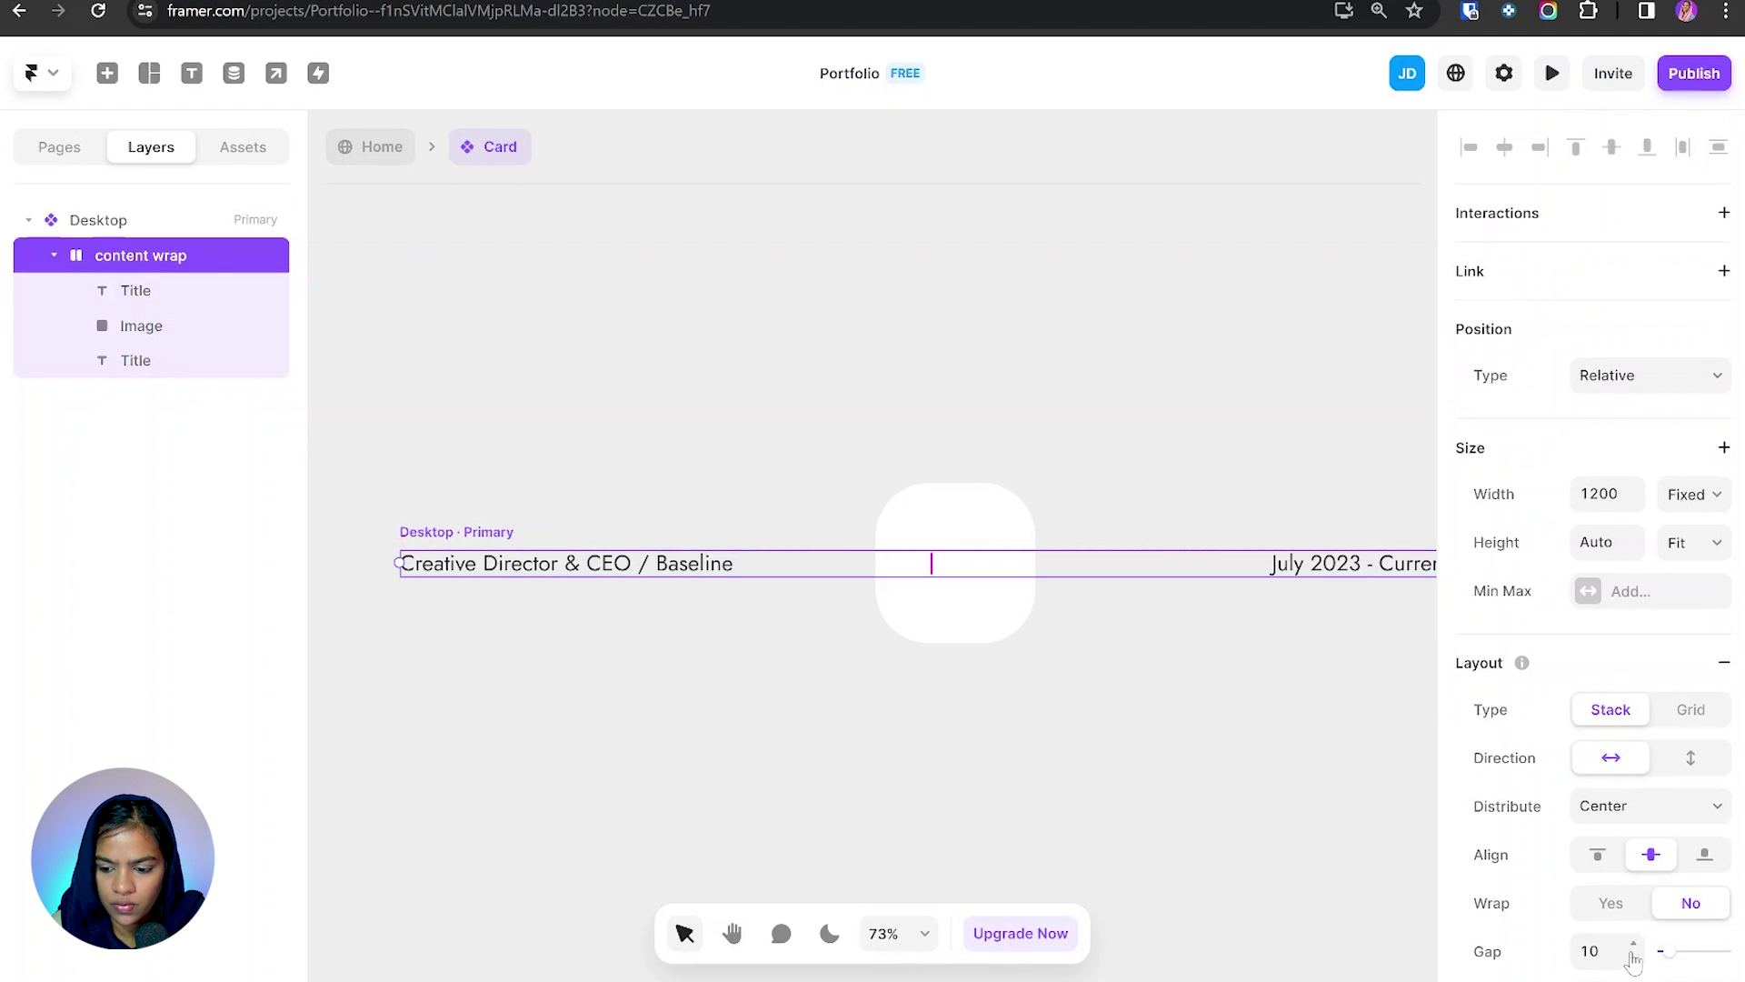
pyautogui.scroll(-3, 1641, 945)
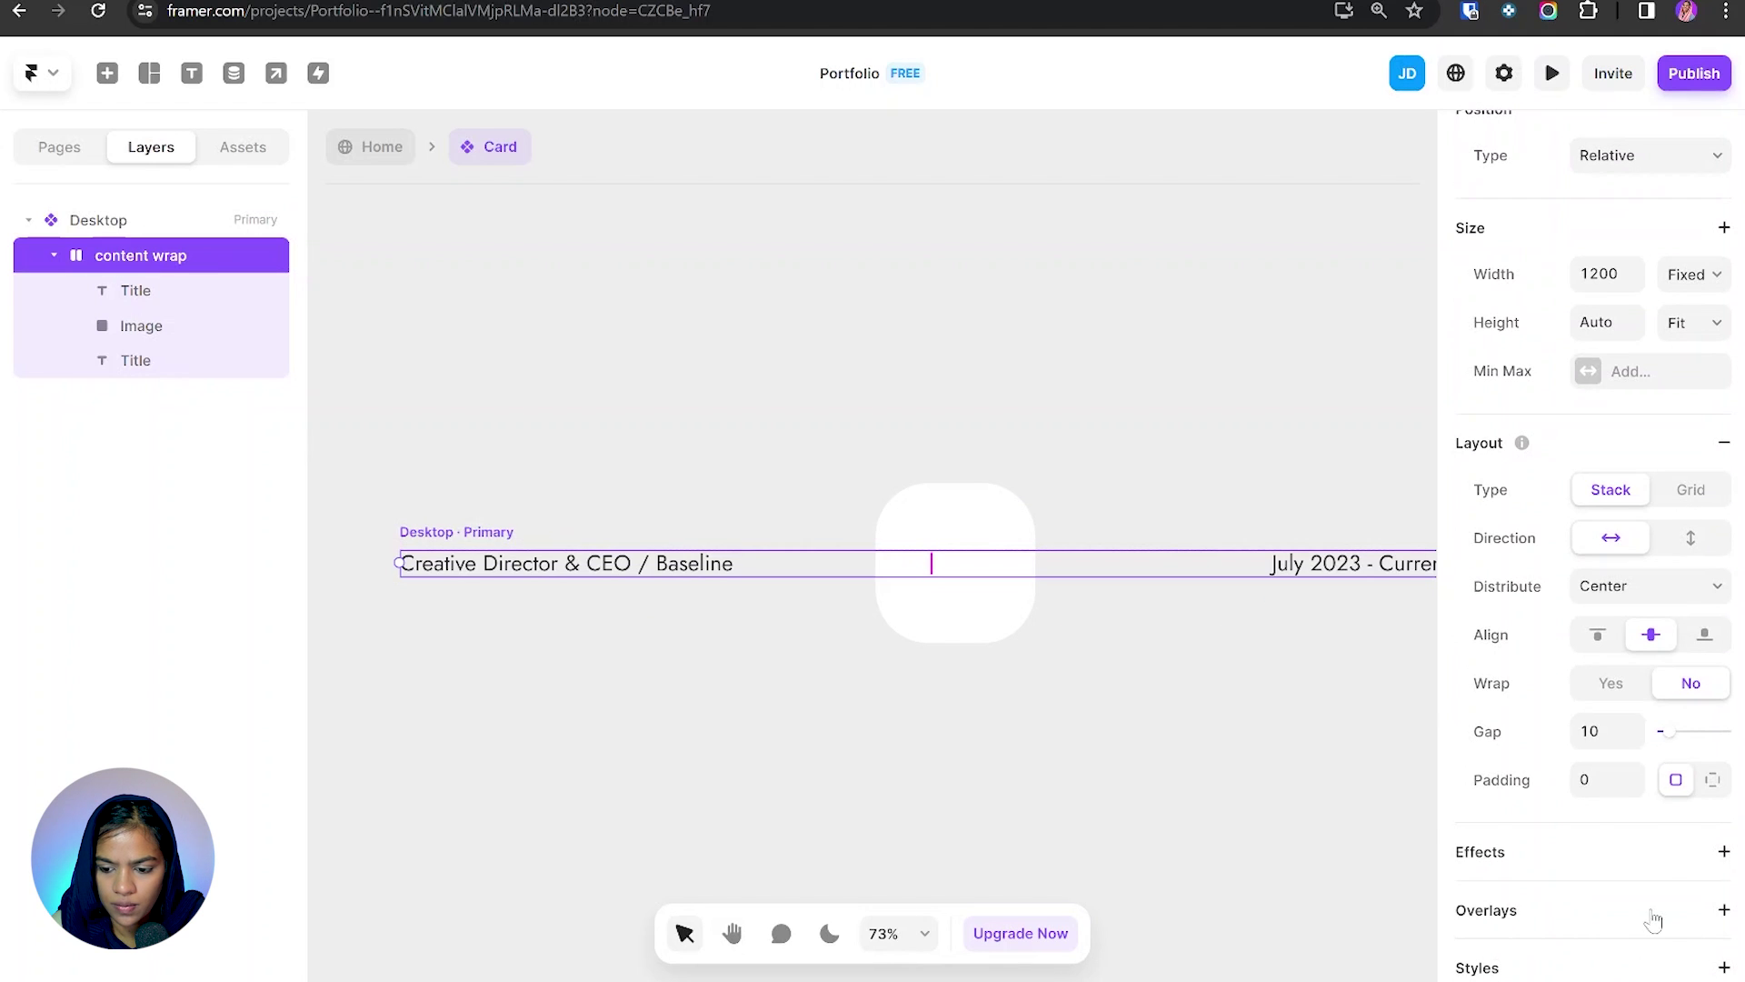
# Step: Give content wrap 30 top and 30 bottom padding
pyautogui.click(1714, 782)
pyautogui.write('30')
pyautogui.press('Tab')
pyautogui.press('Tab')
pyautogui.write('30')
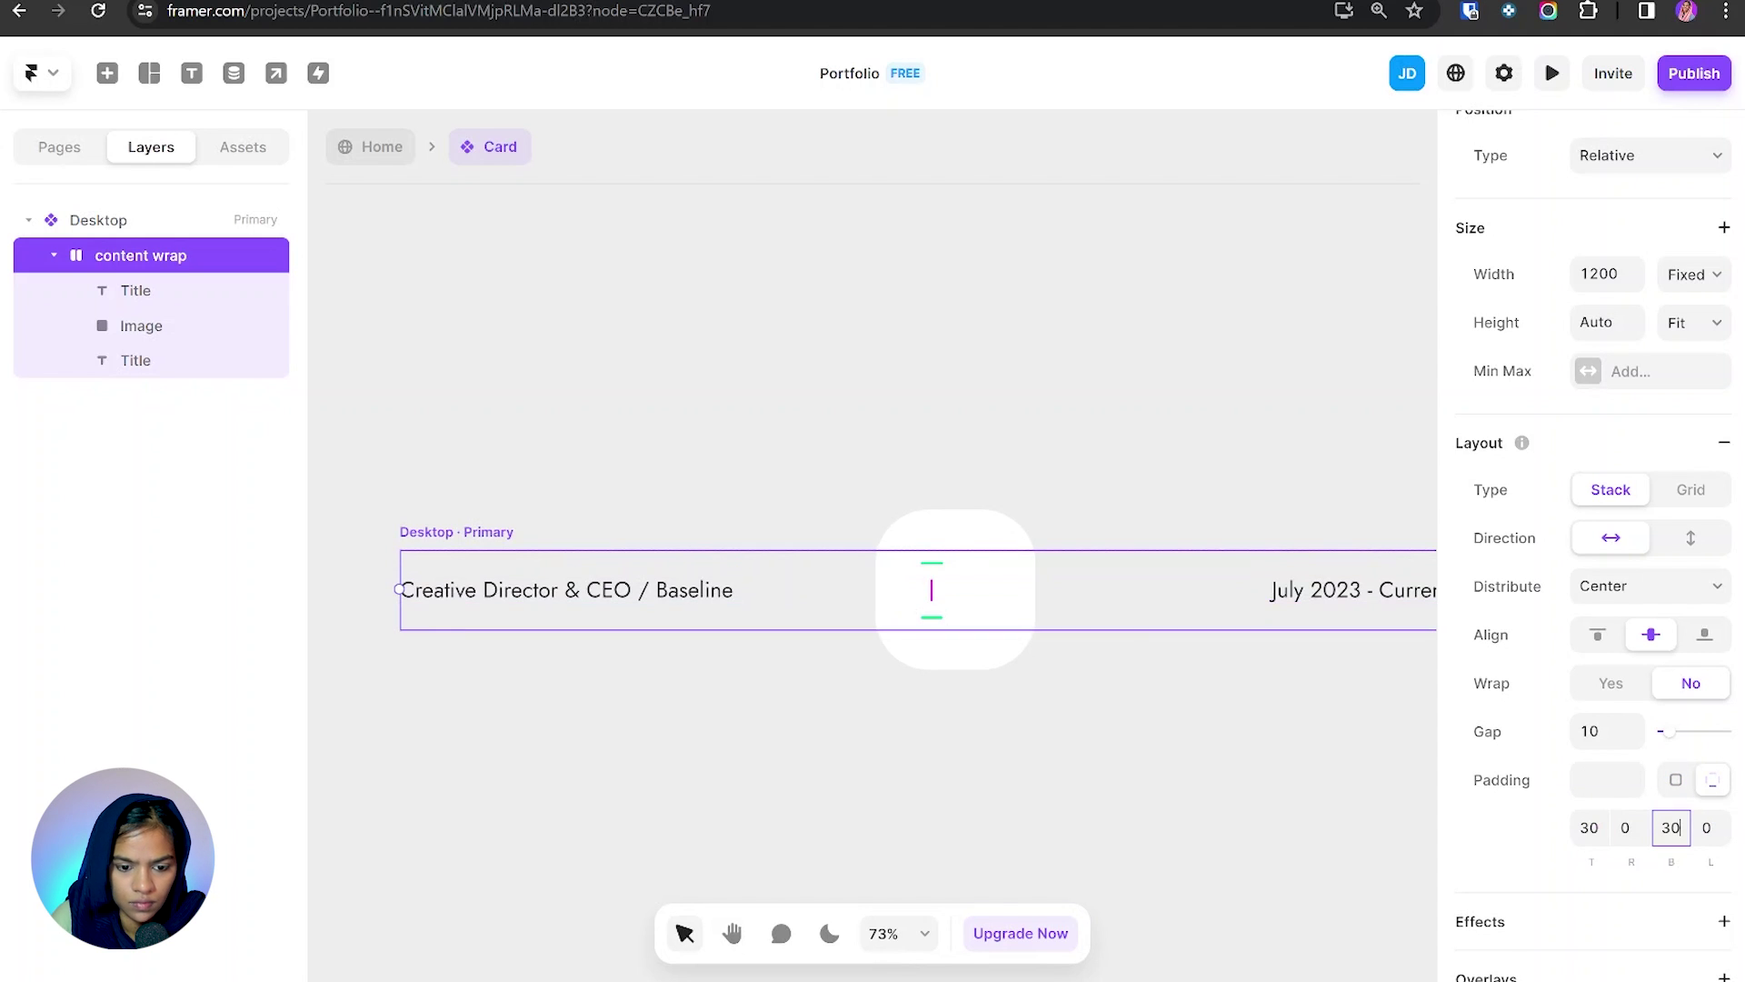
pyautogui.click(861, 685)
pyautogui.scroll(-3, 861, 686)
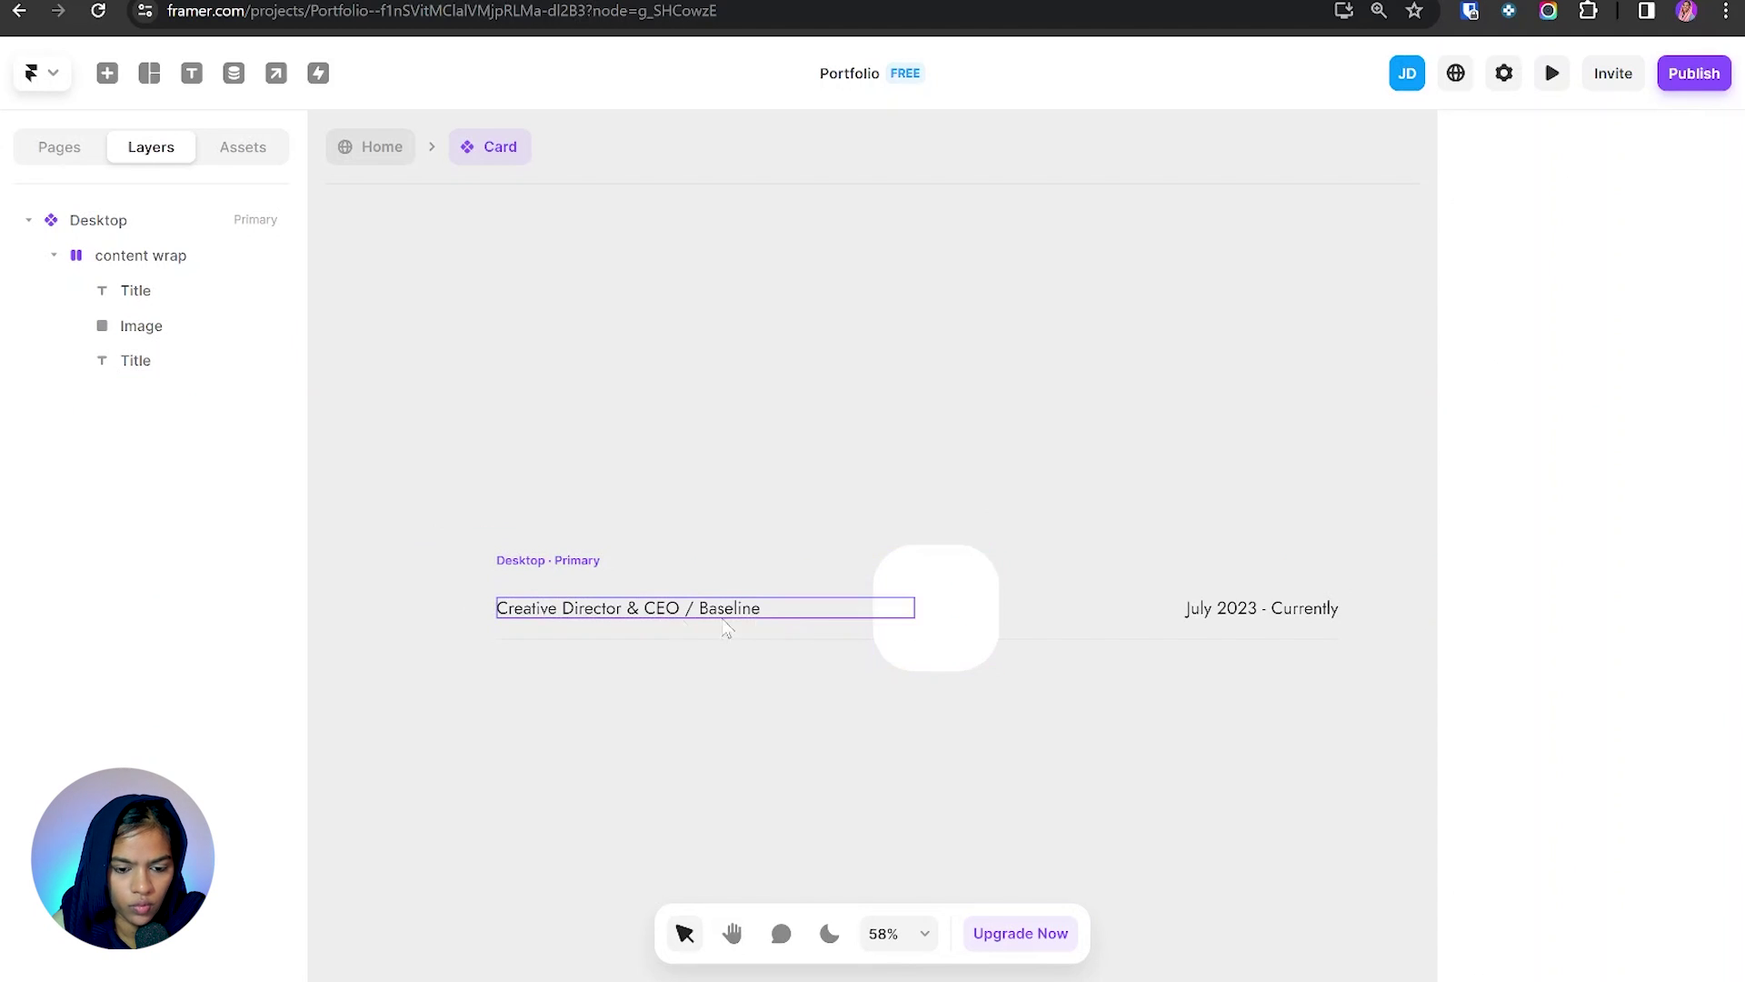
pyautogui.click(114, 257)
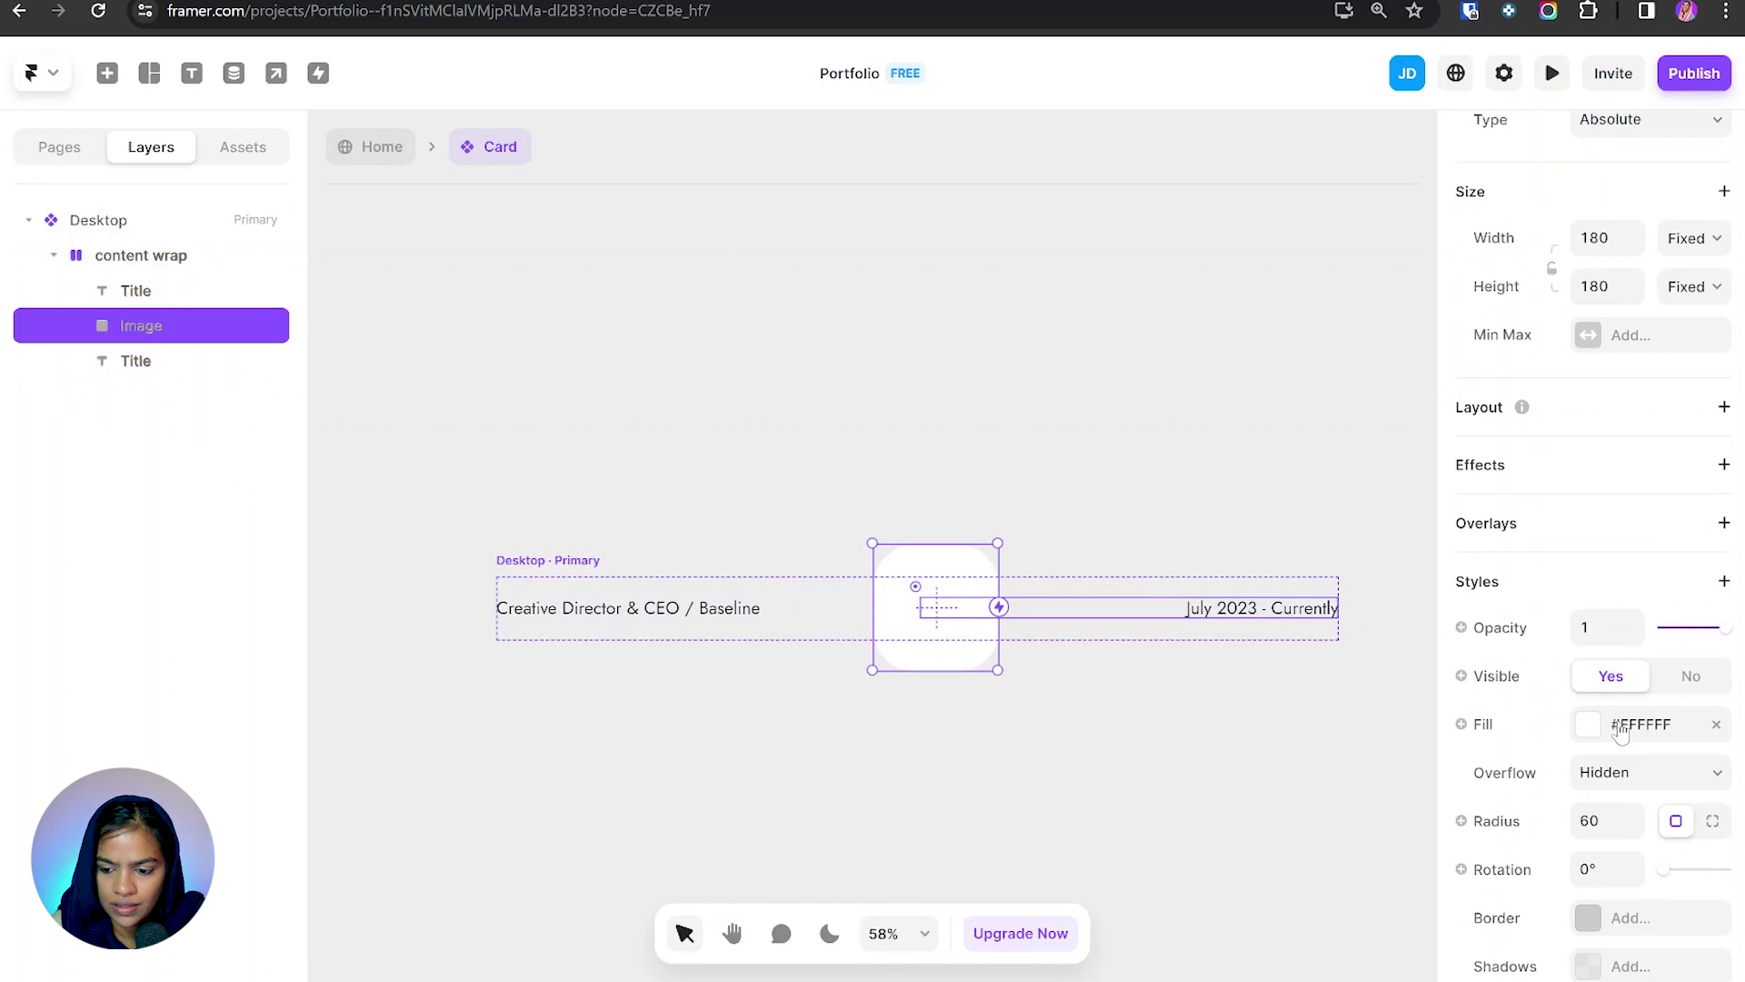
# Step: Fill the Image with the feature-1.jpg photo
pyautogui.click(1620, 733)
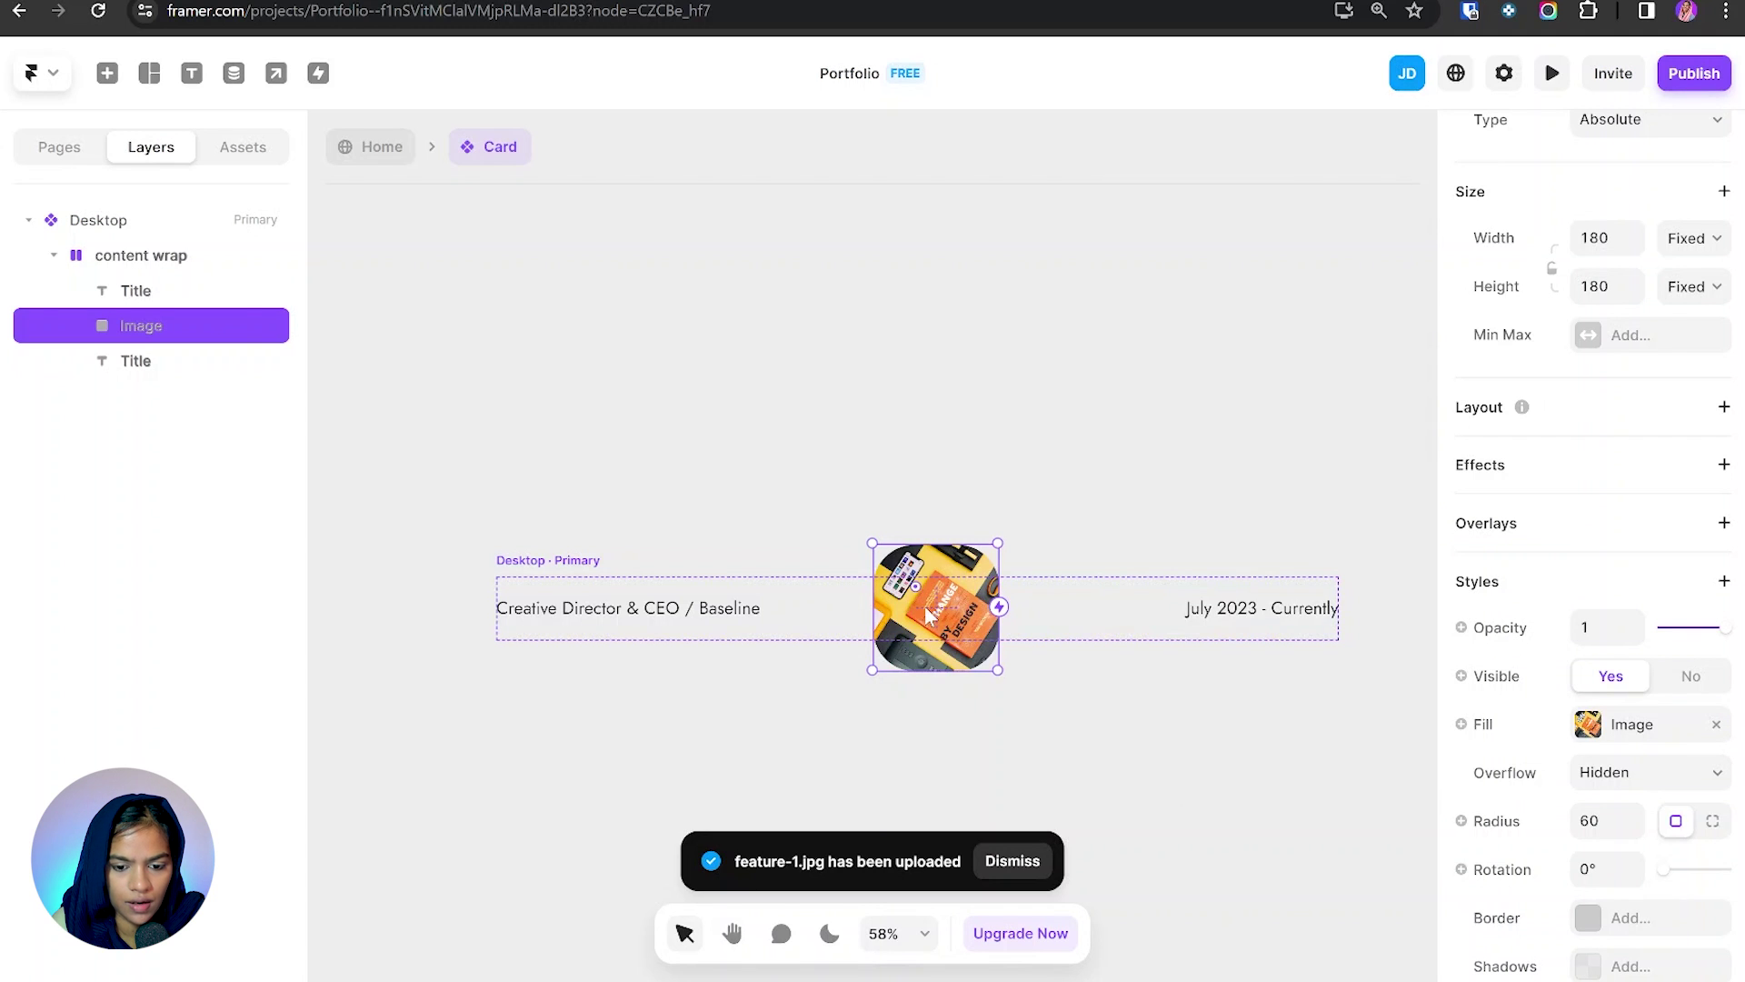
pyautogui.click(893, 620)
pyautogui.scroll(3, 902, 612)
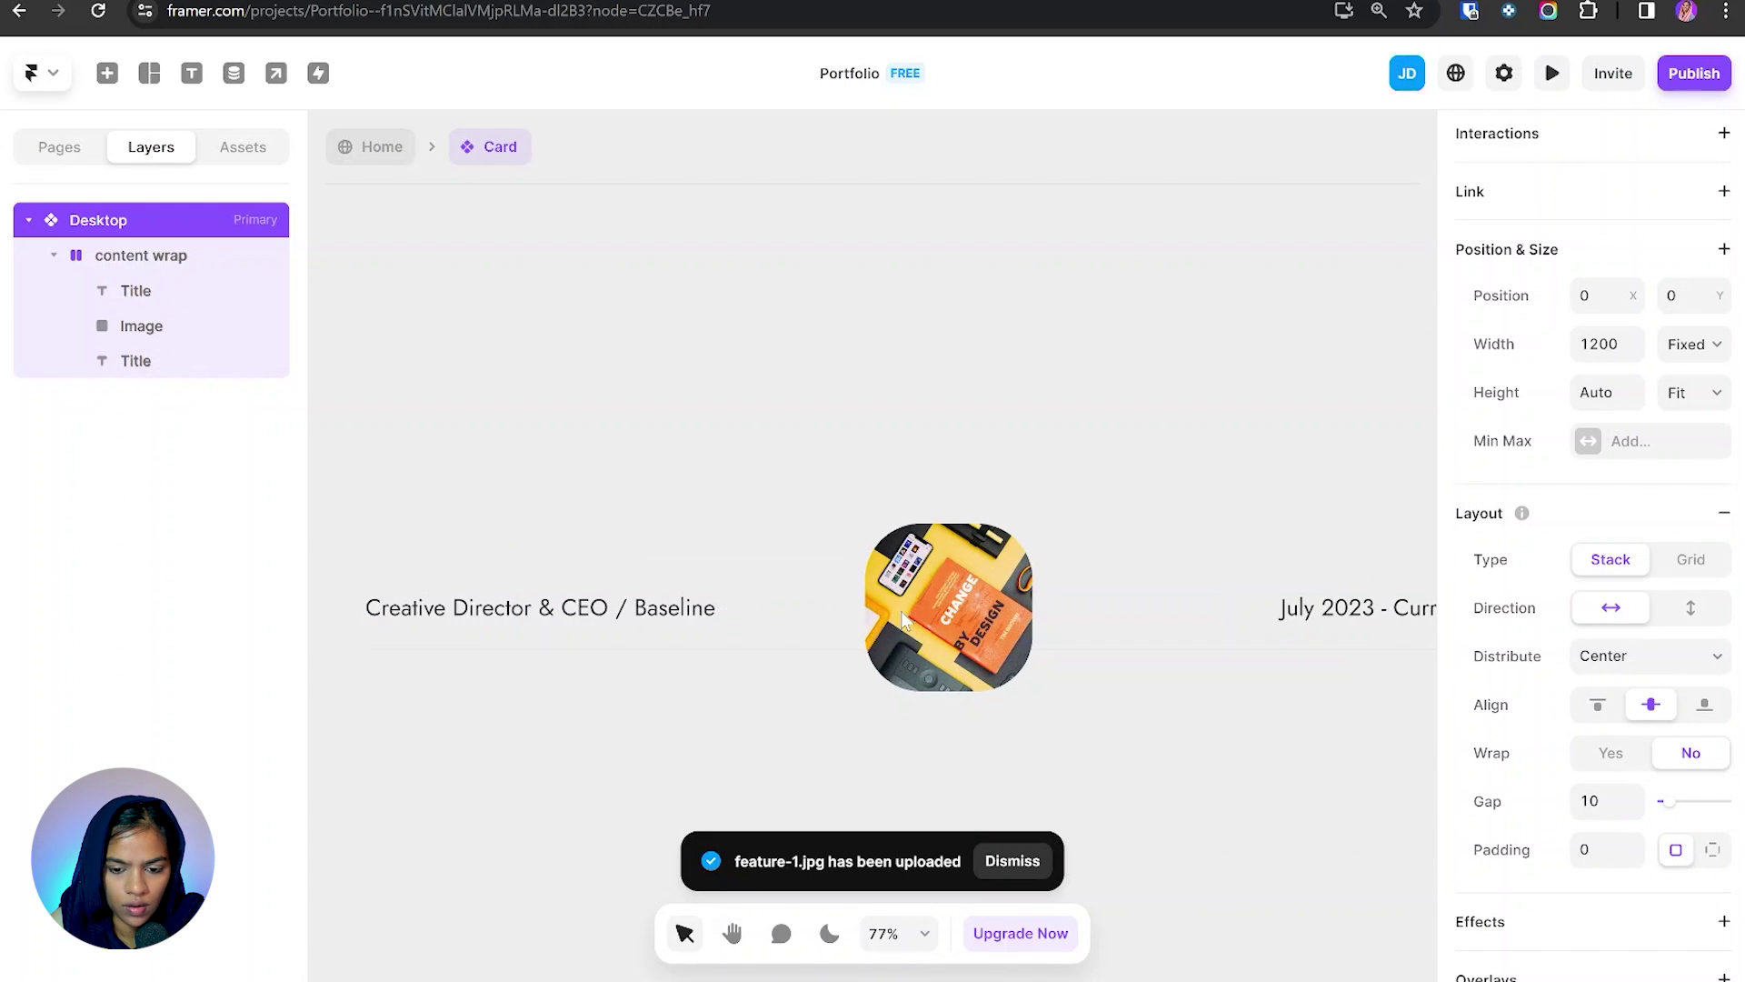
pyautogui.scroll(2, 951, 560)
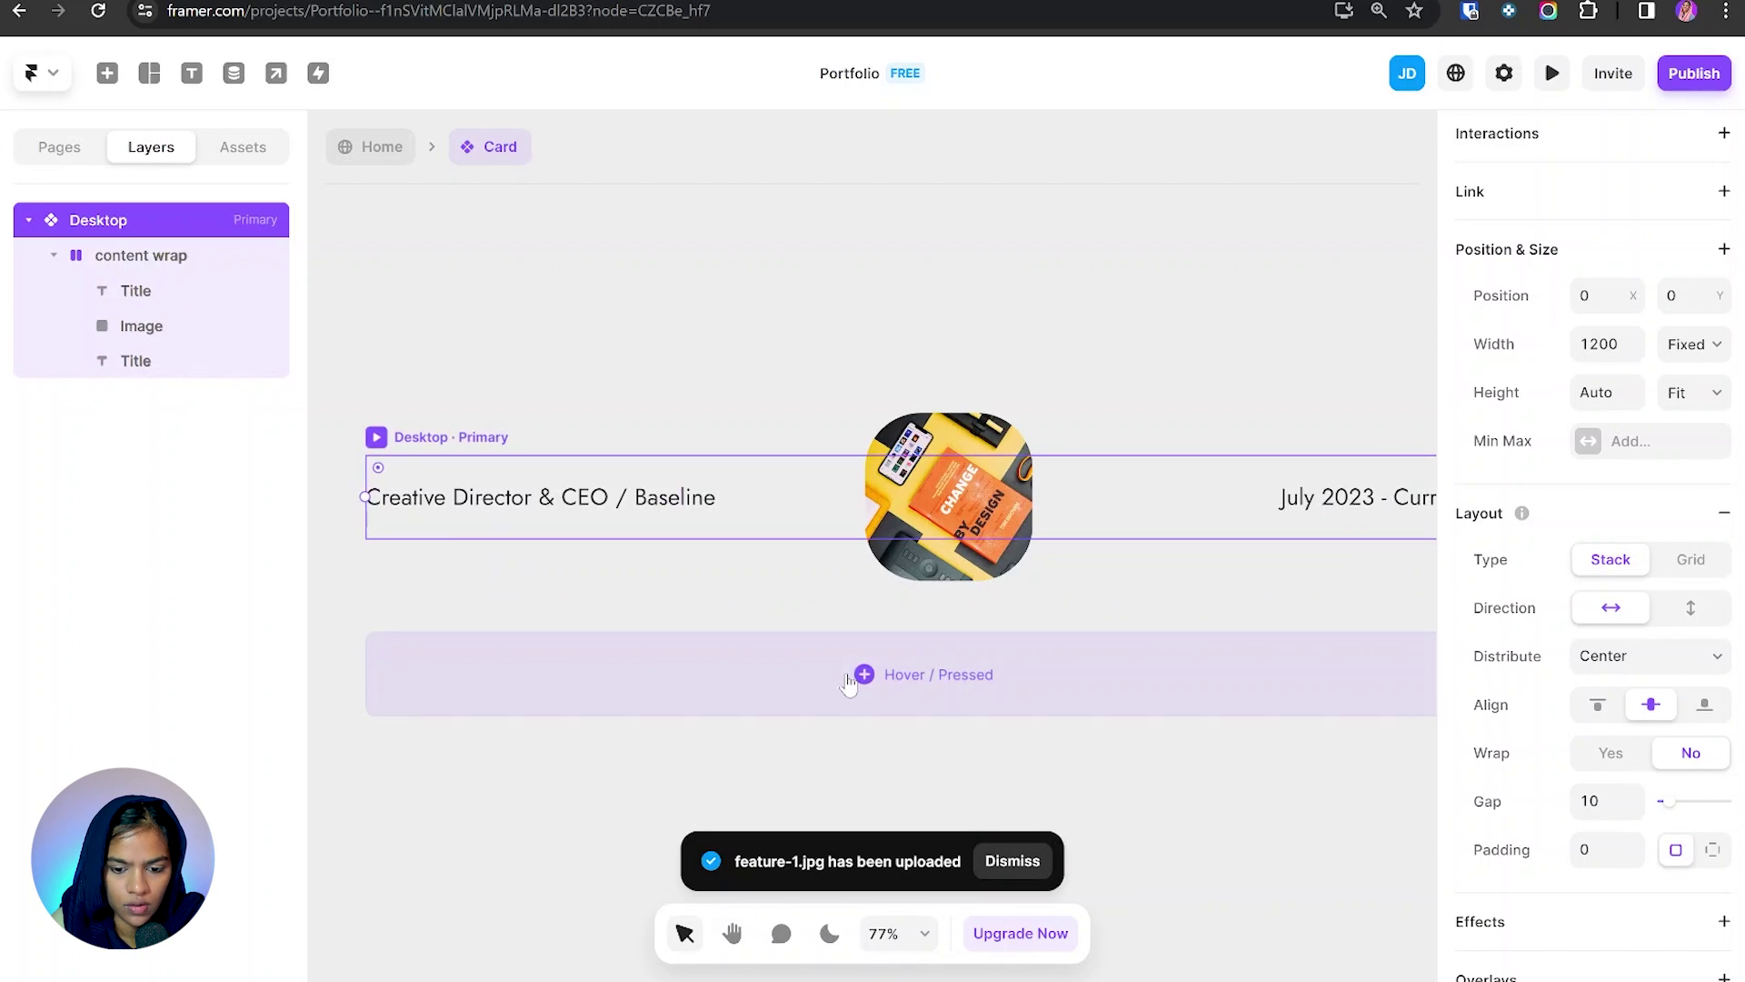
# Step: Add a Hover variant whose title and date texts are purple
pyautogui.click(936, 677)
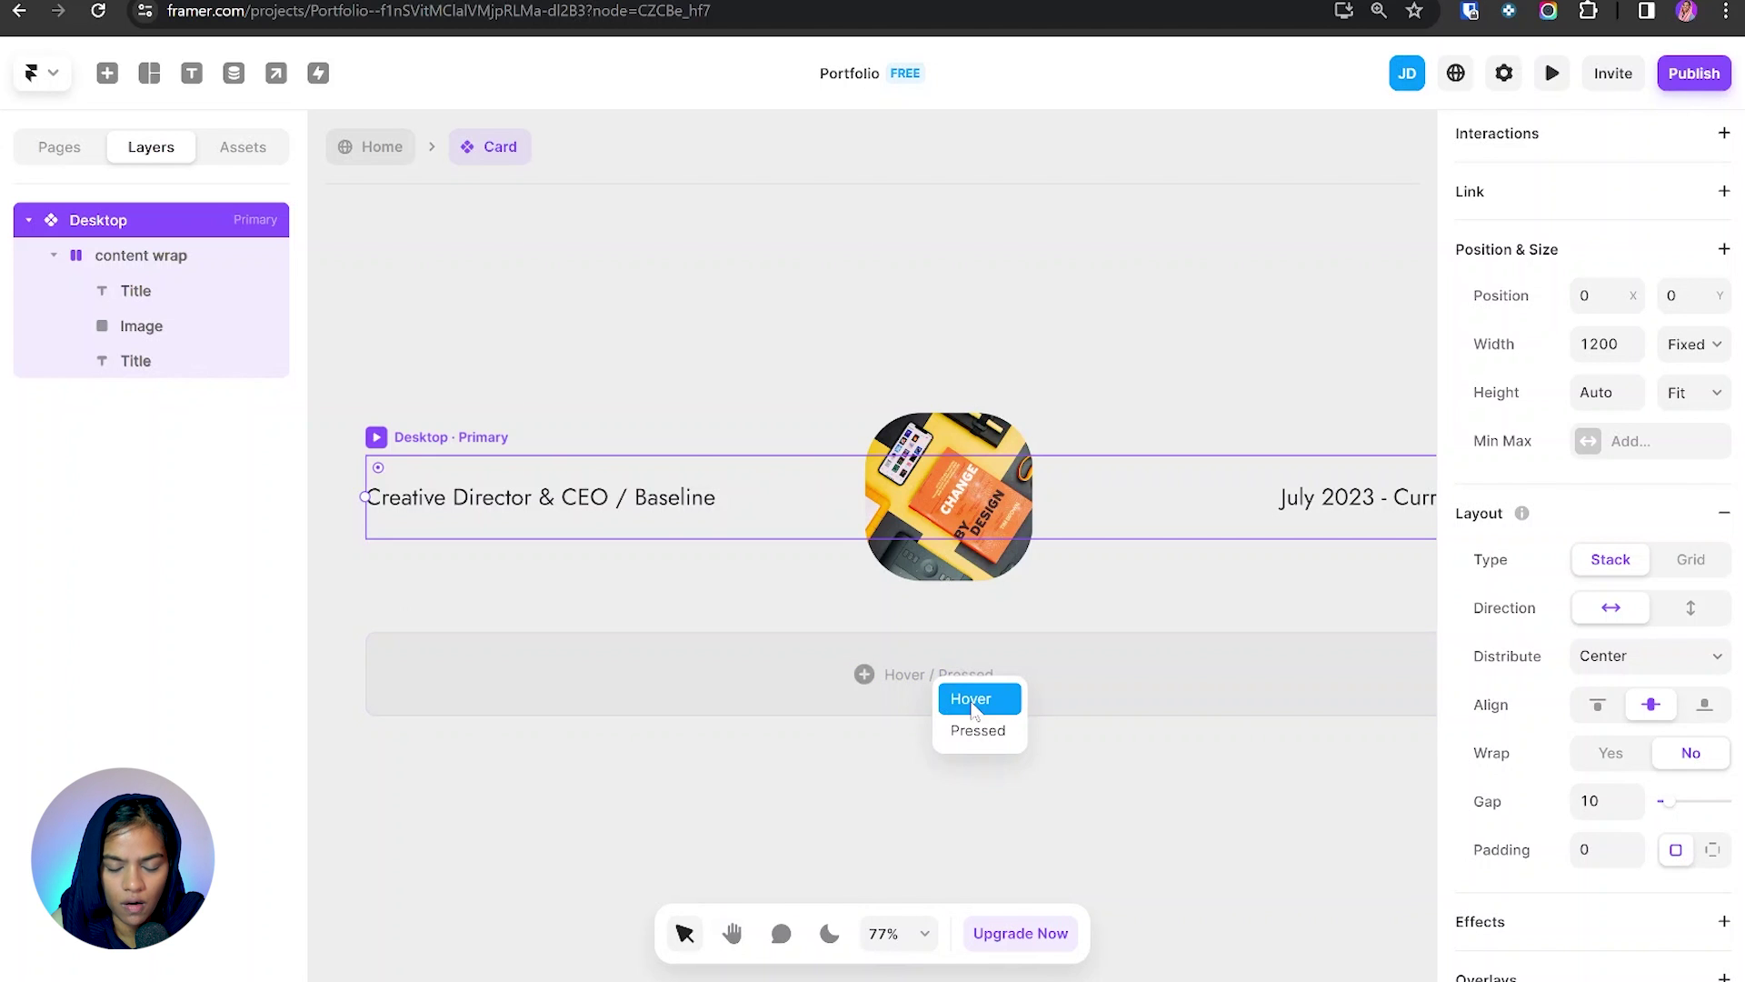
pyautogui.click(971, 700)
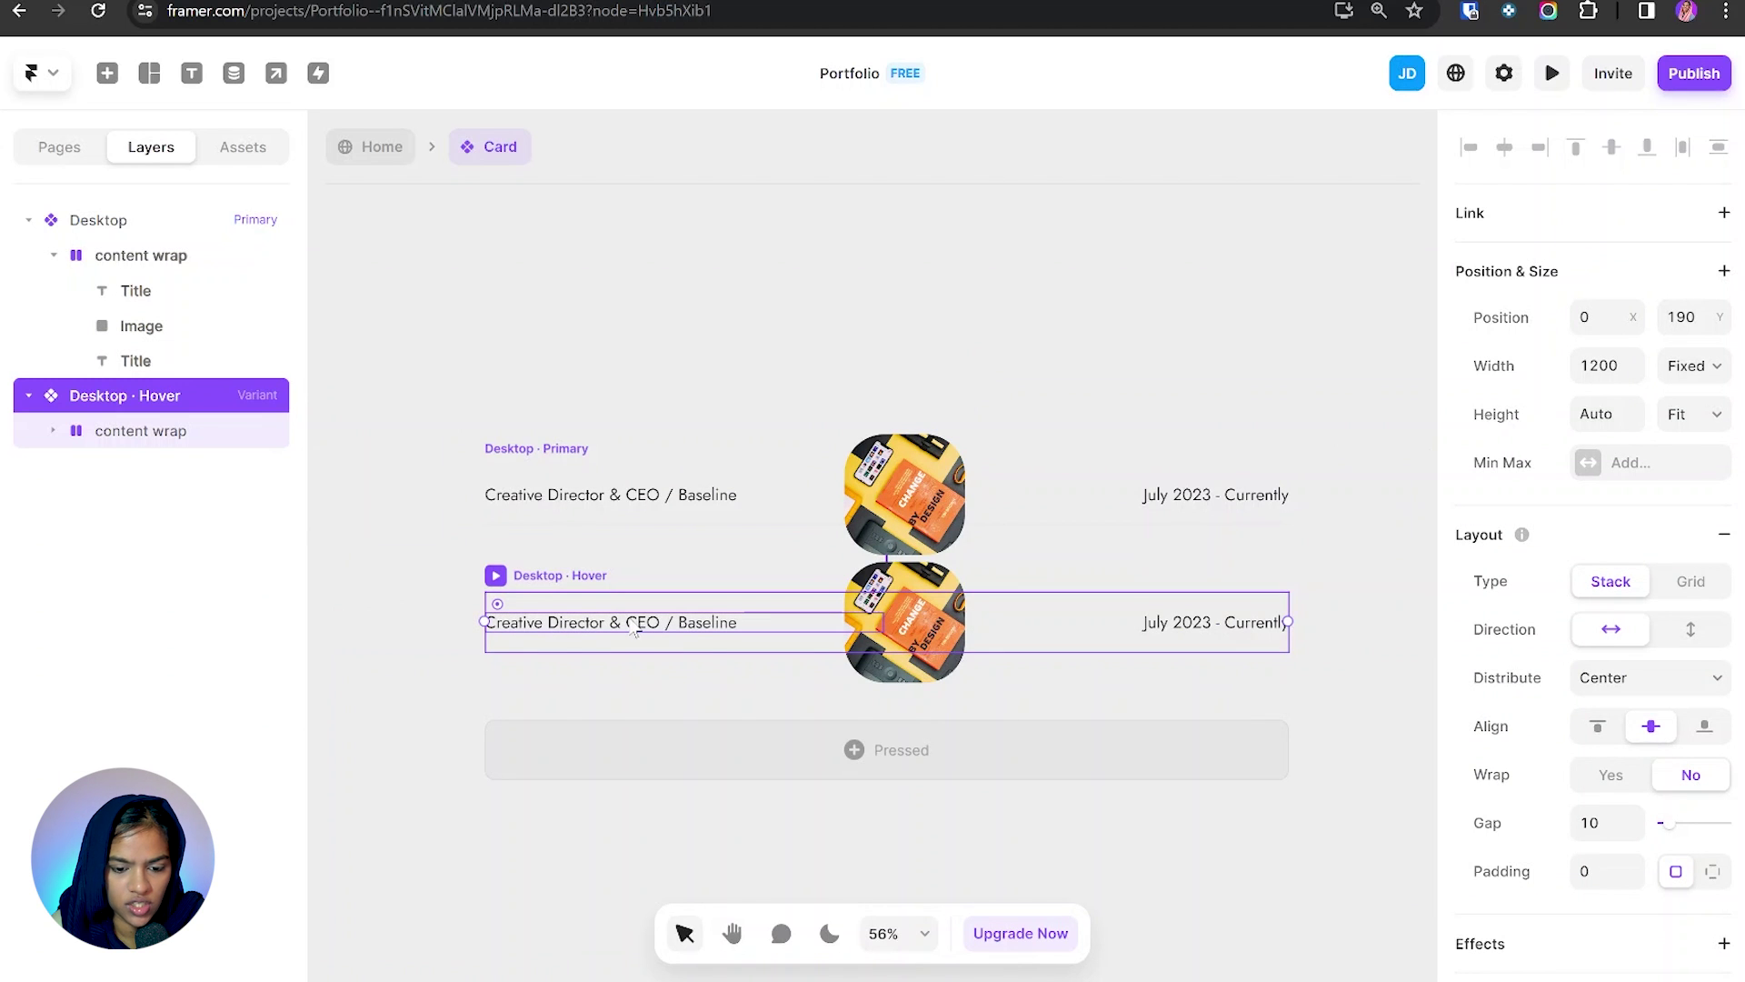
pyautogui.click(635, 631)
pyautogui.click(1588, 846)
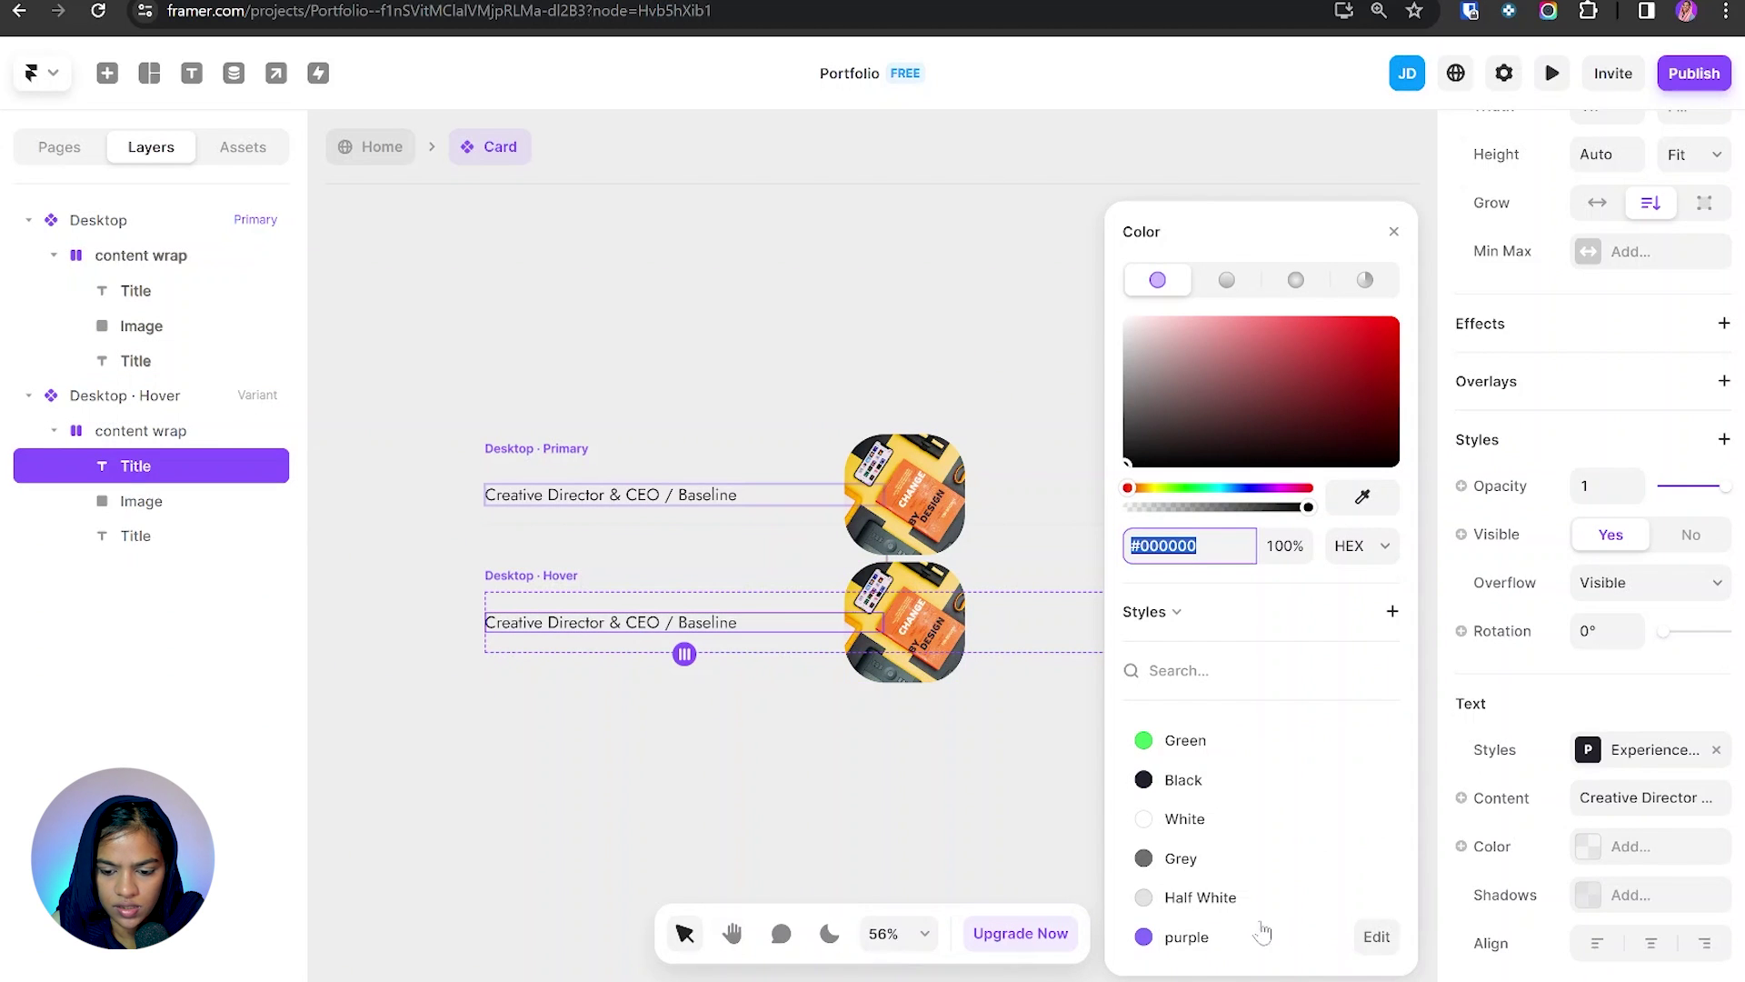
pyautogui.click(1210, 948)
pyautogui.click(908, 759)
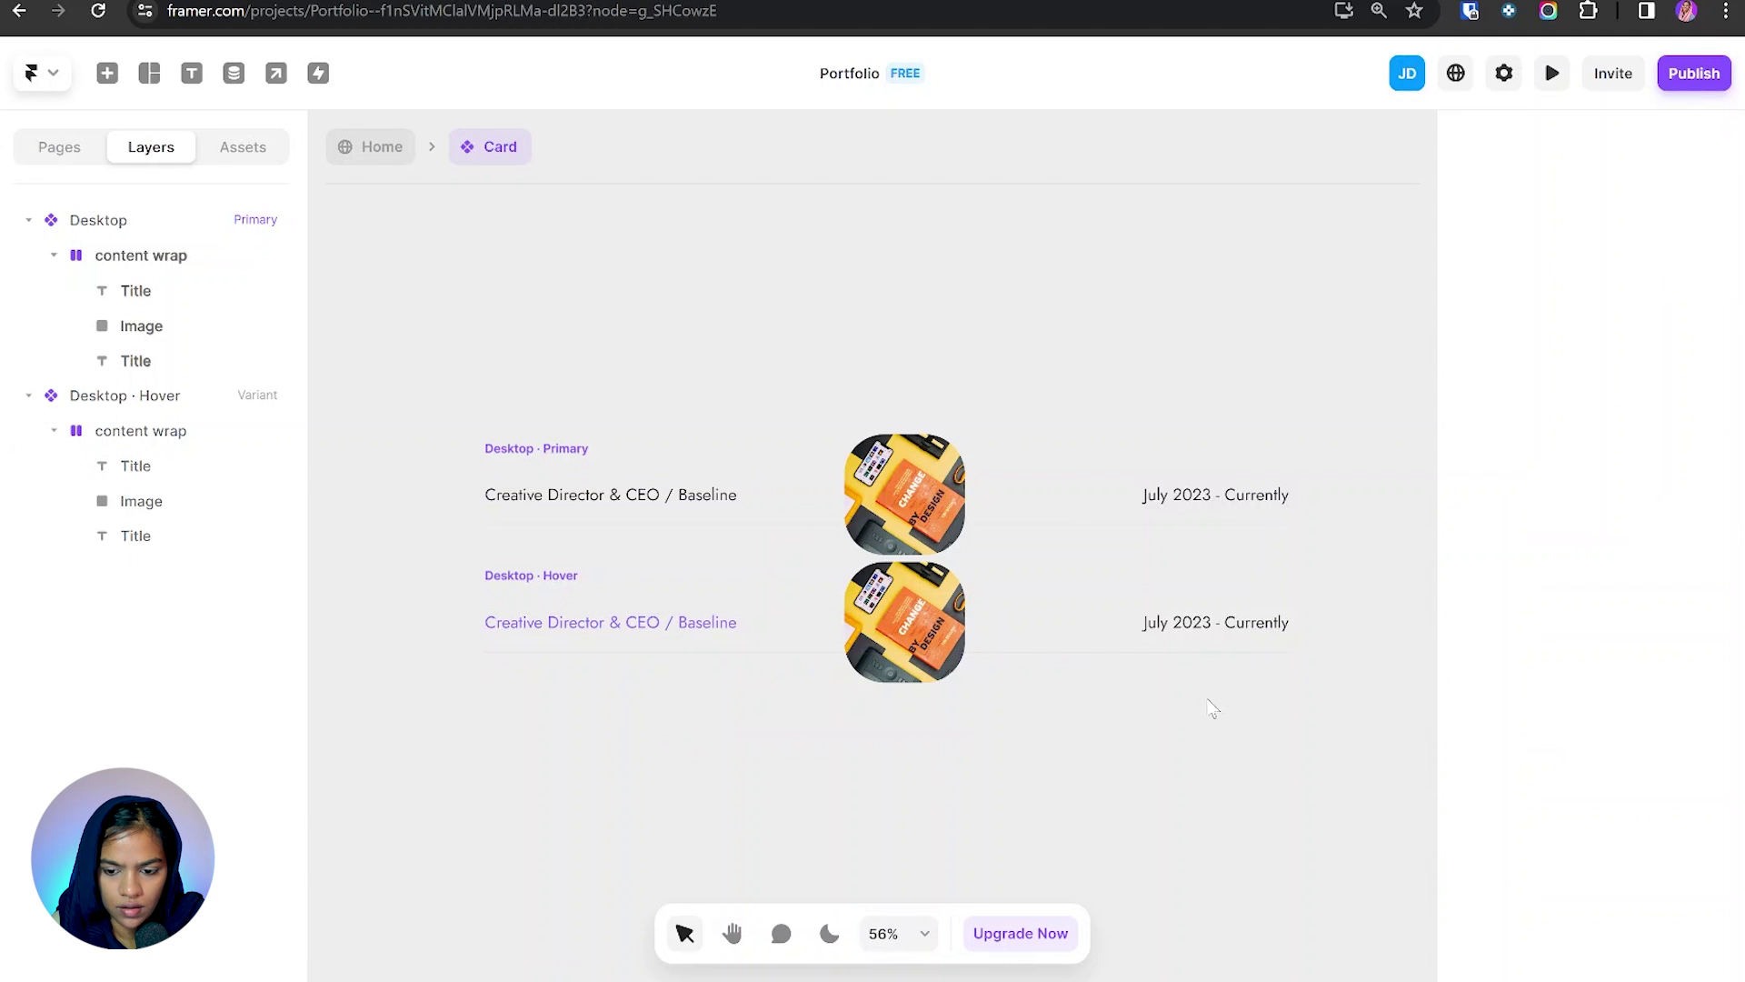
pyautogui.click(1236, 634)
pyautogui.click(1587, 954)
pyautogui.click(1173, 939)
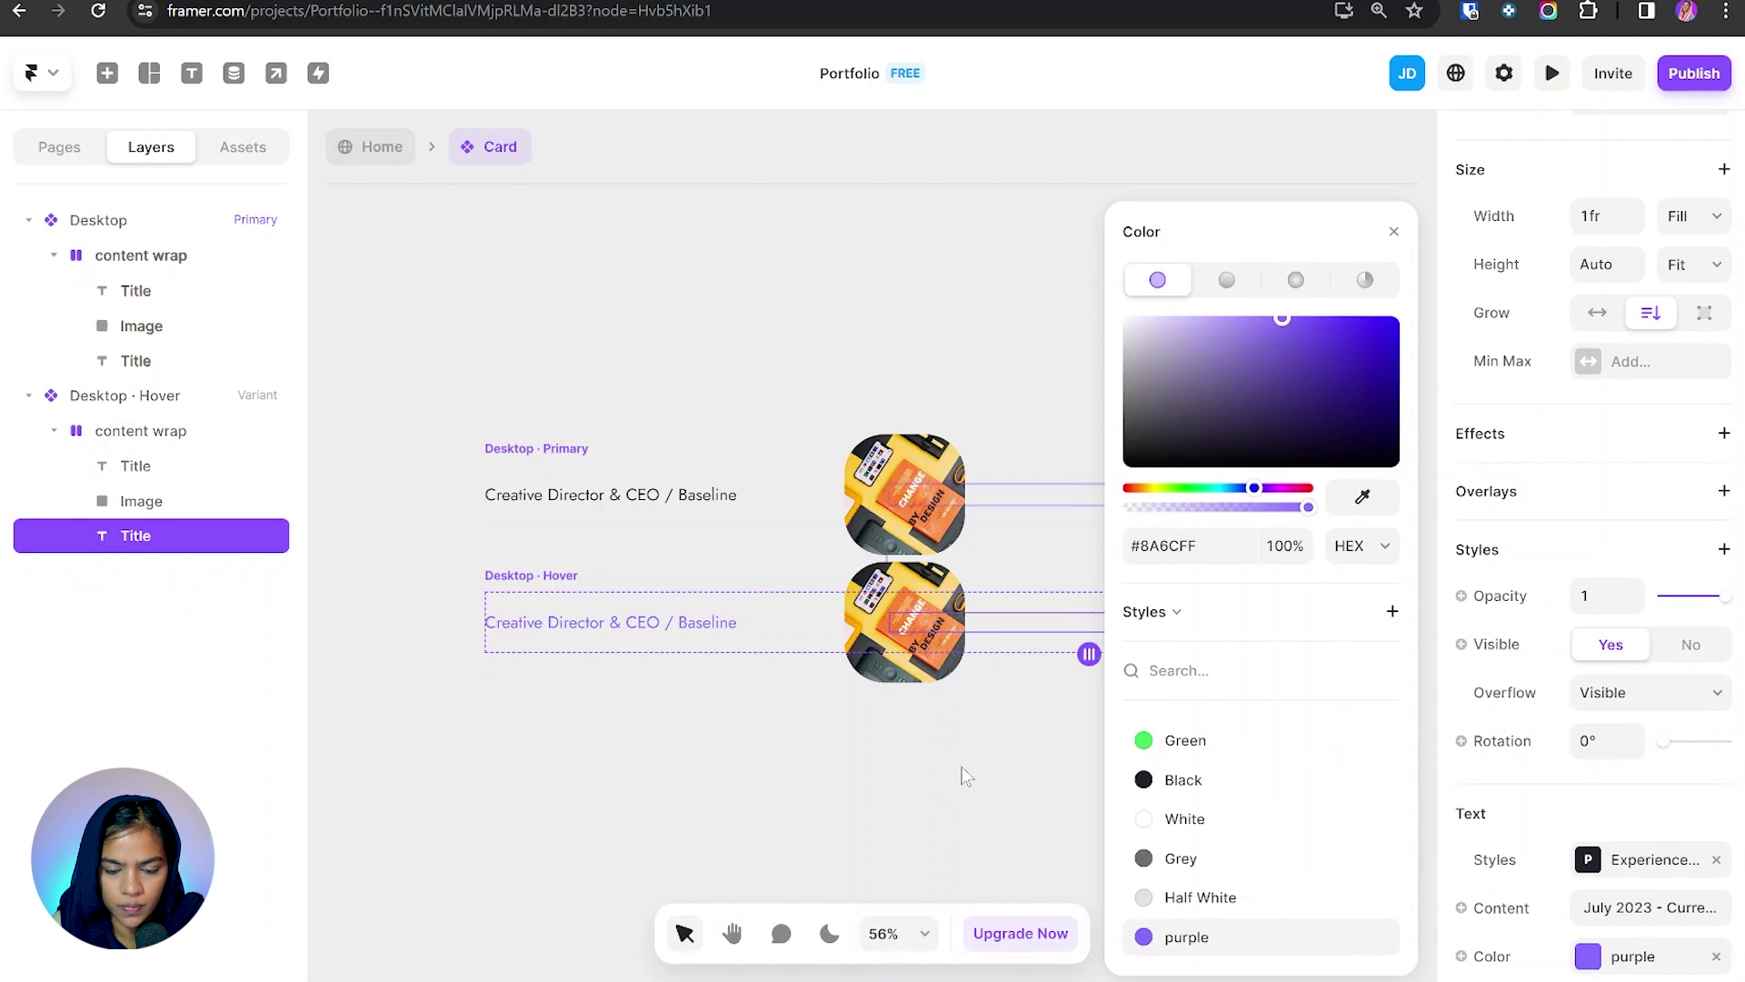
pyautogui.click(962, 762)
# Step: Rotate the Hover variant's image by 30°
pyautogui.click(926, 635)
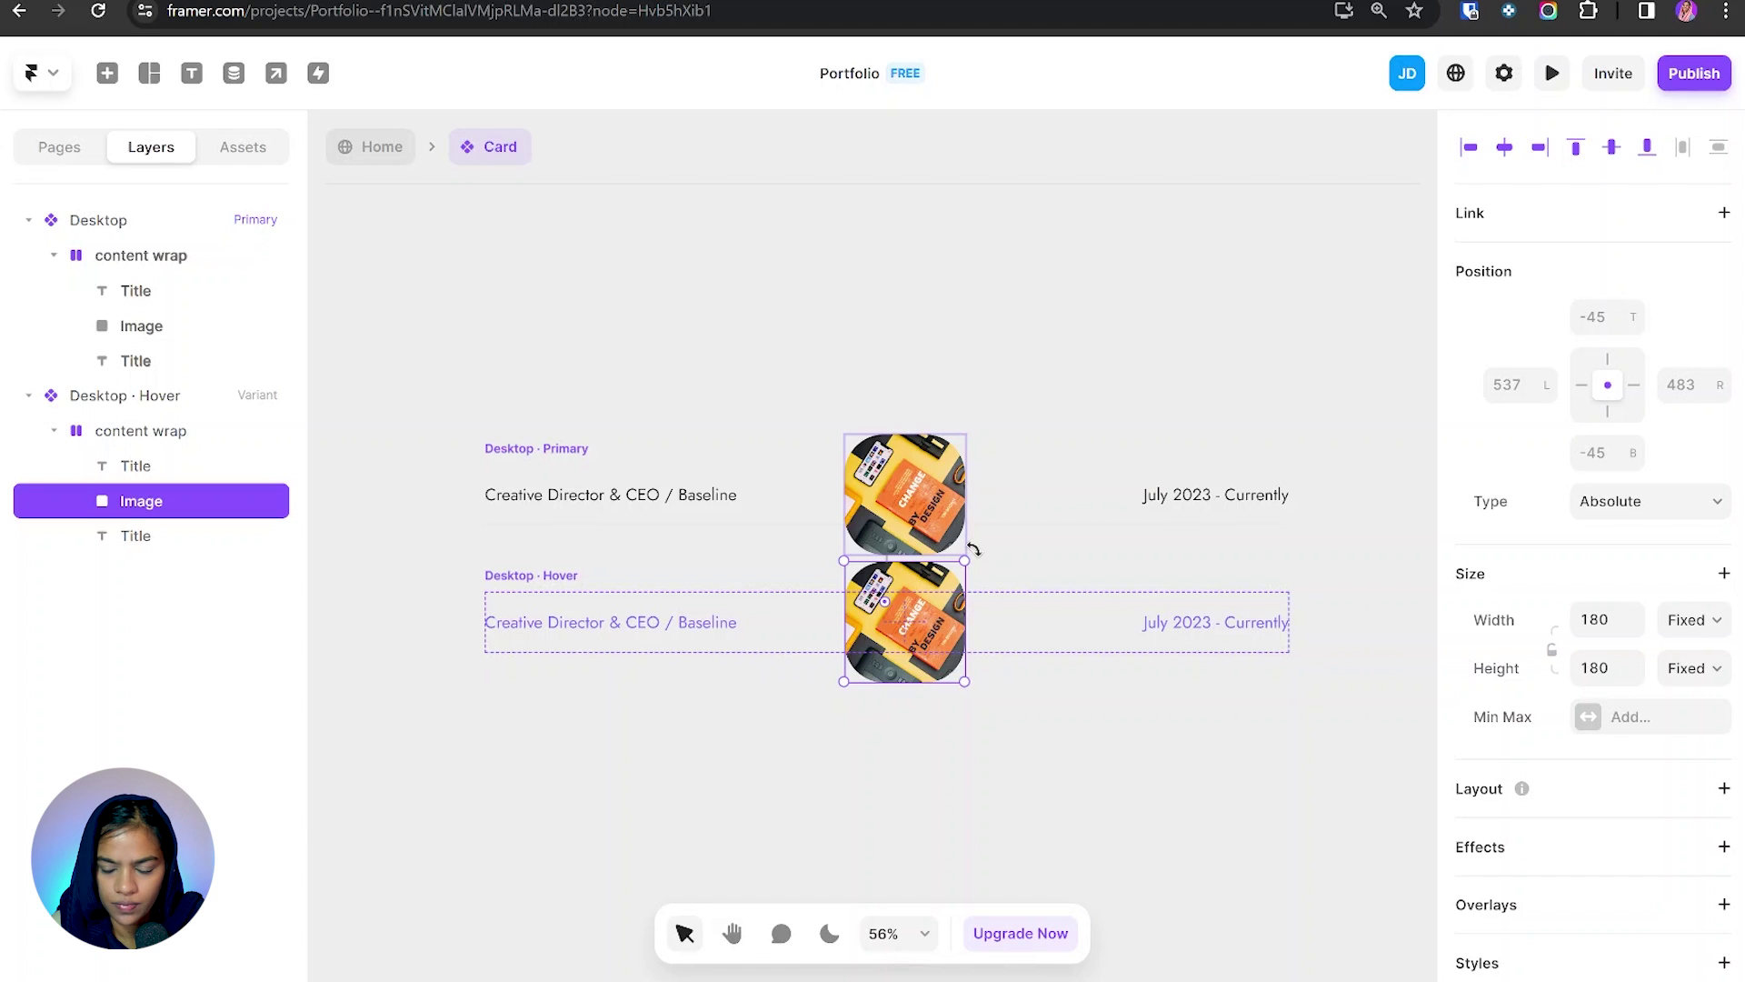
pyautogui.scroll(-6, 1683, 837)
pyautogui.click(1602, 701)
pyautogui.write('30')
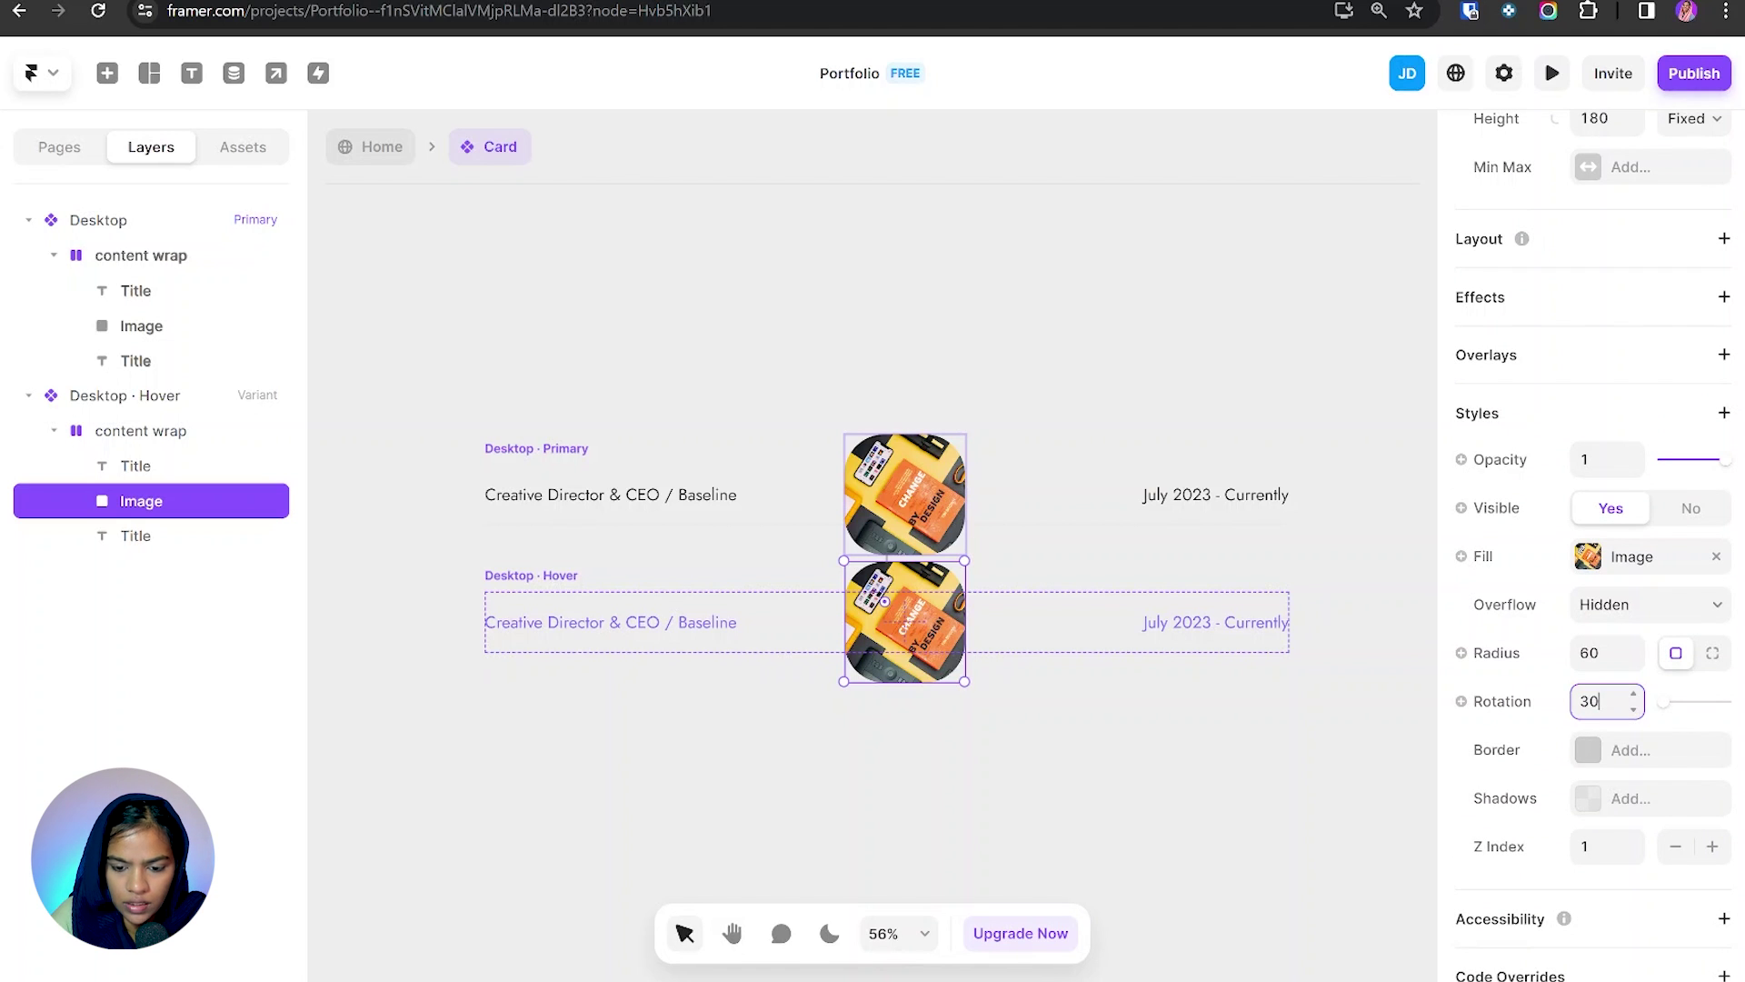
pyautogui.press('Return')
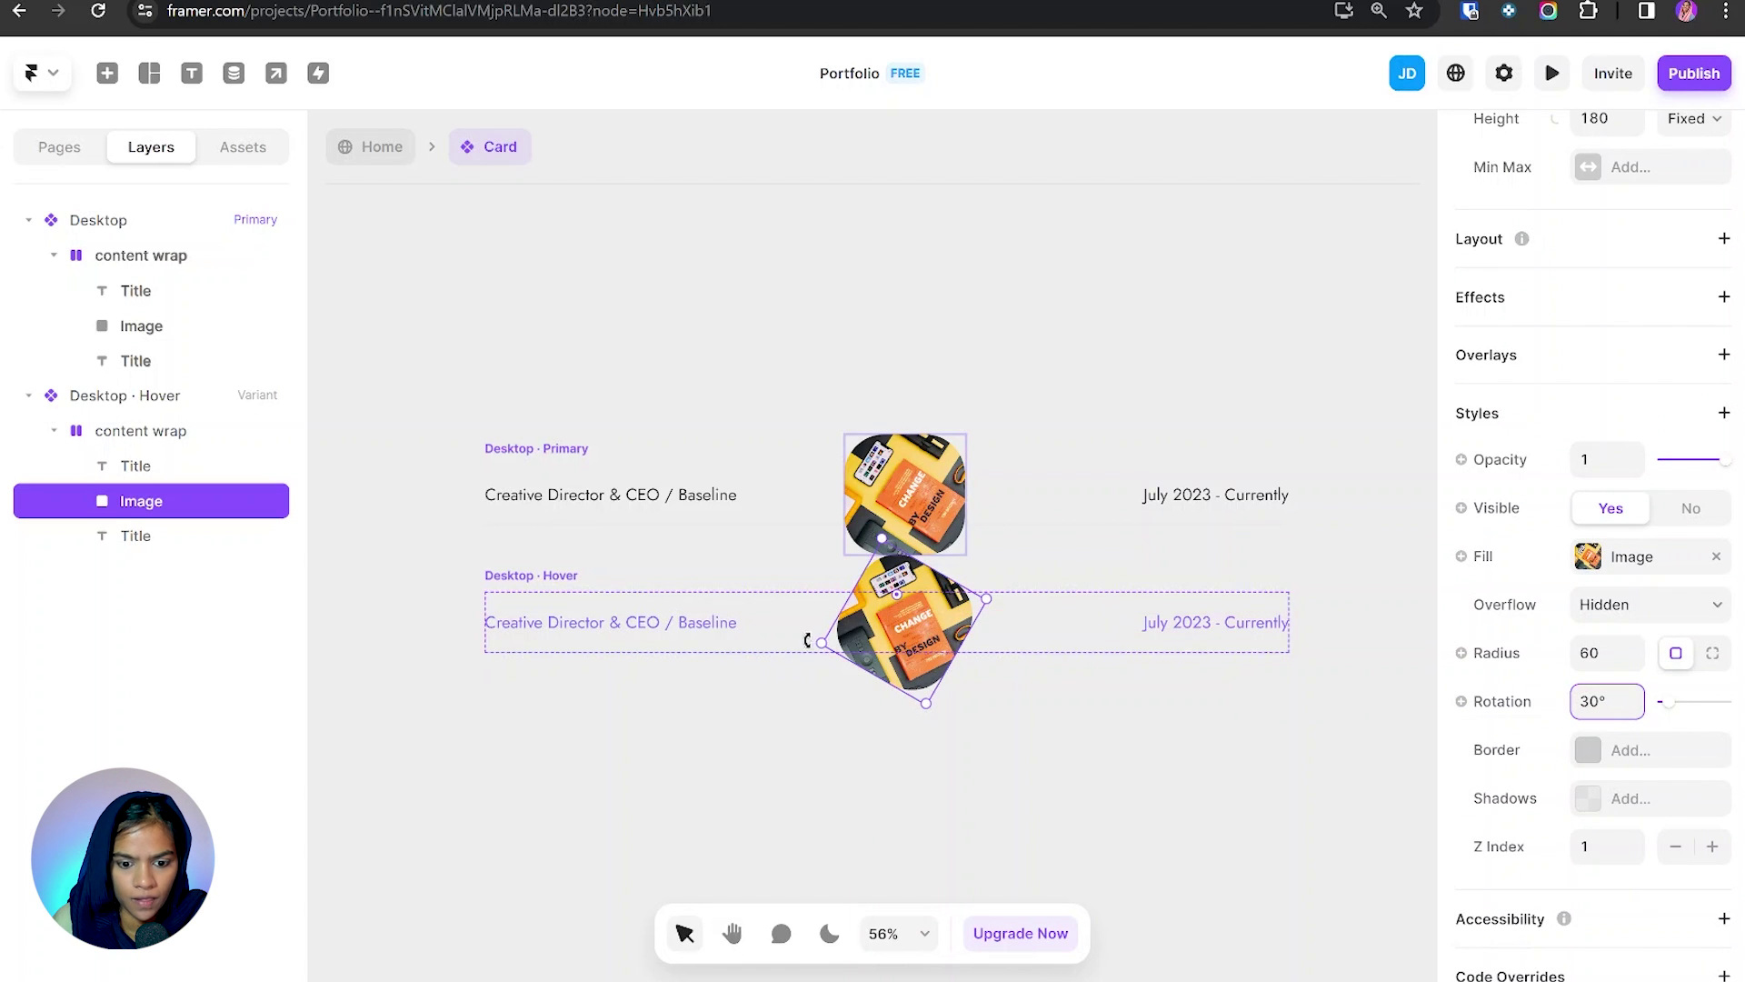
pyautogui.click(136, 396)
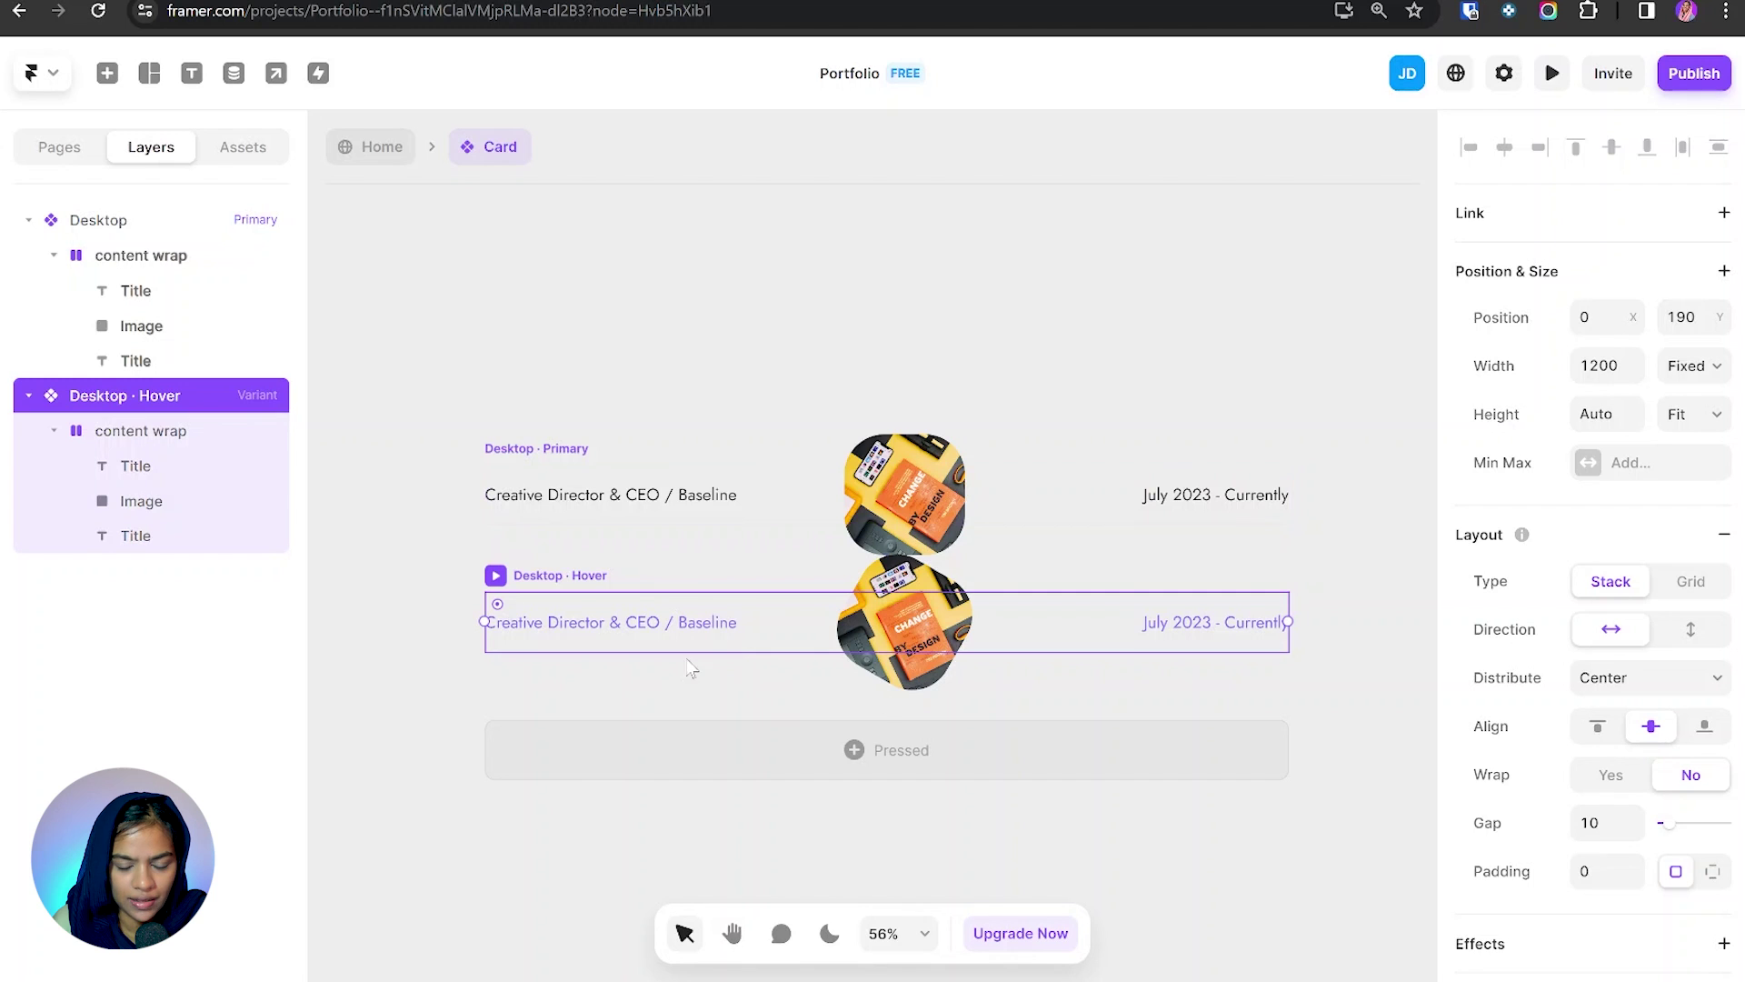
# Step: Give the Hover content wrap a left-to-right linear gradient with two added stops and a transparent left end
pyautogui.click(934, 645)
pyautogui.scroll(-6, 1605, 800)
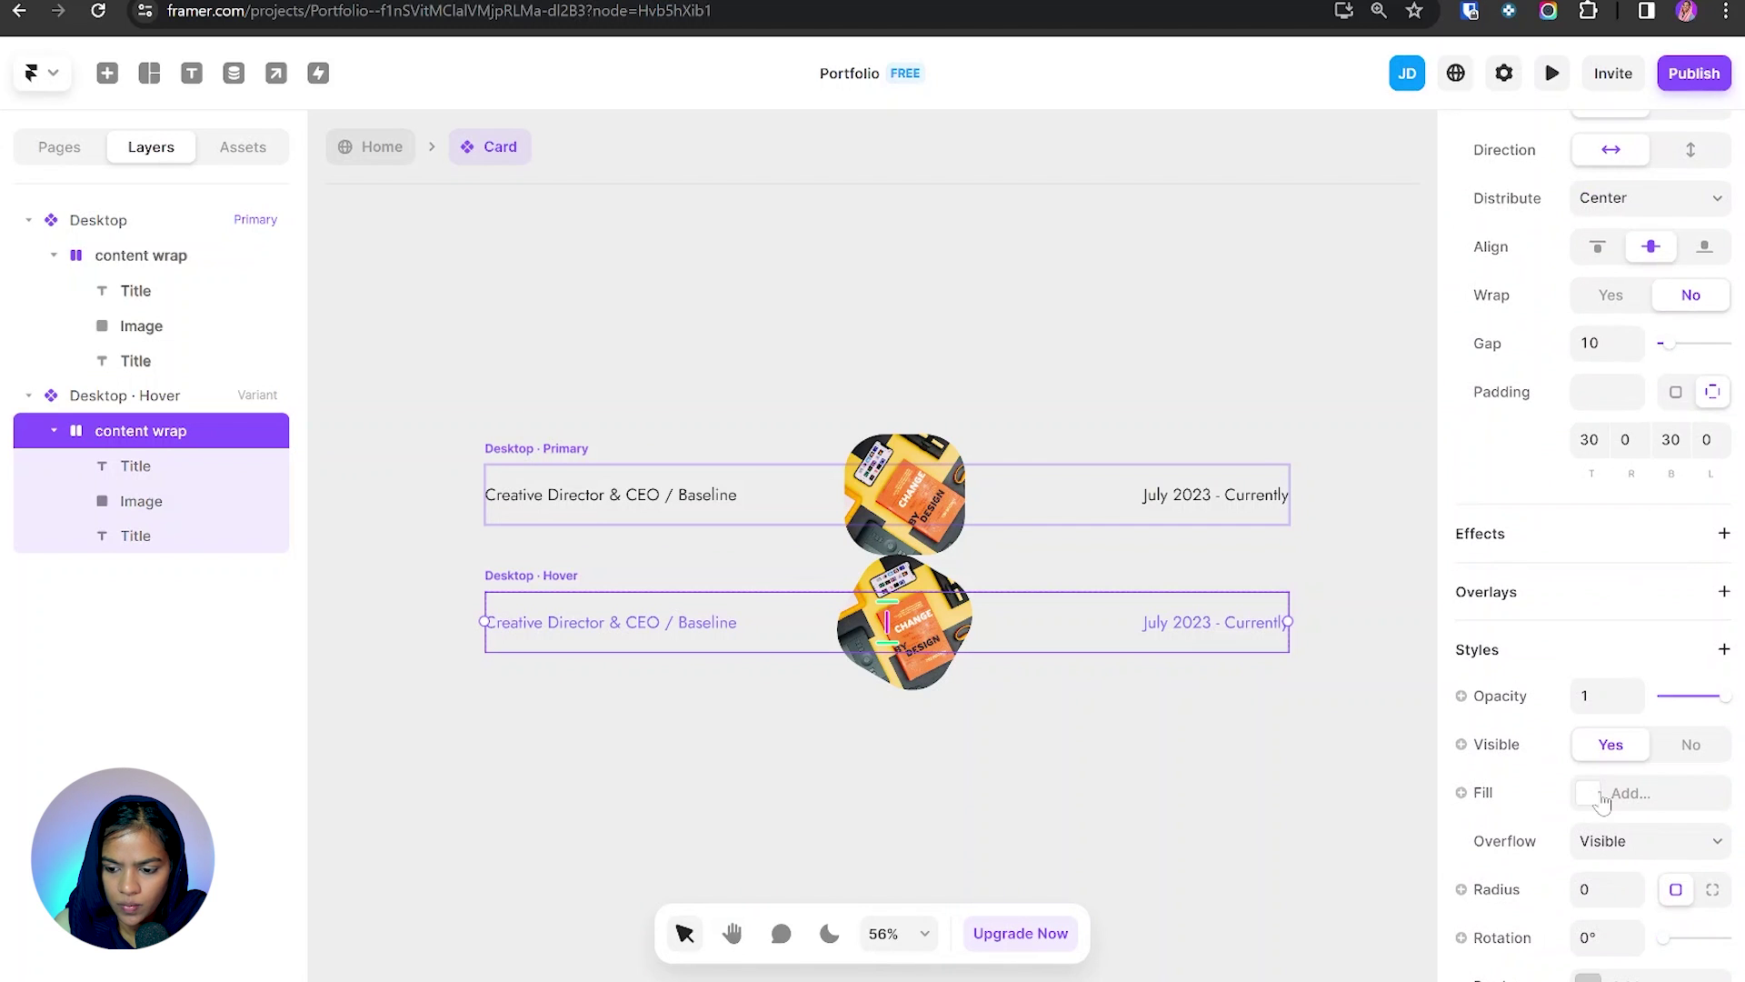
pyautogui.click(1593, 795)
pyautogui.click(1206, 283)
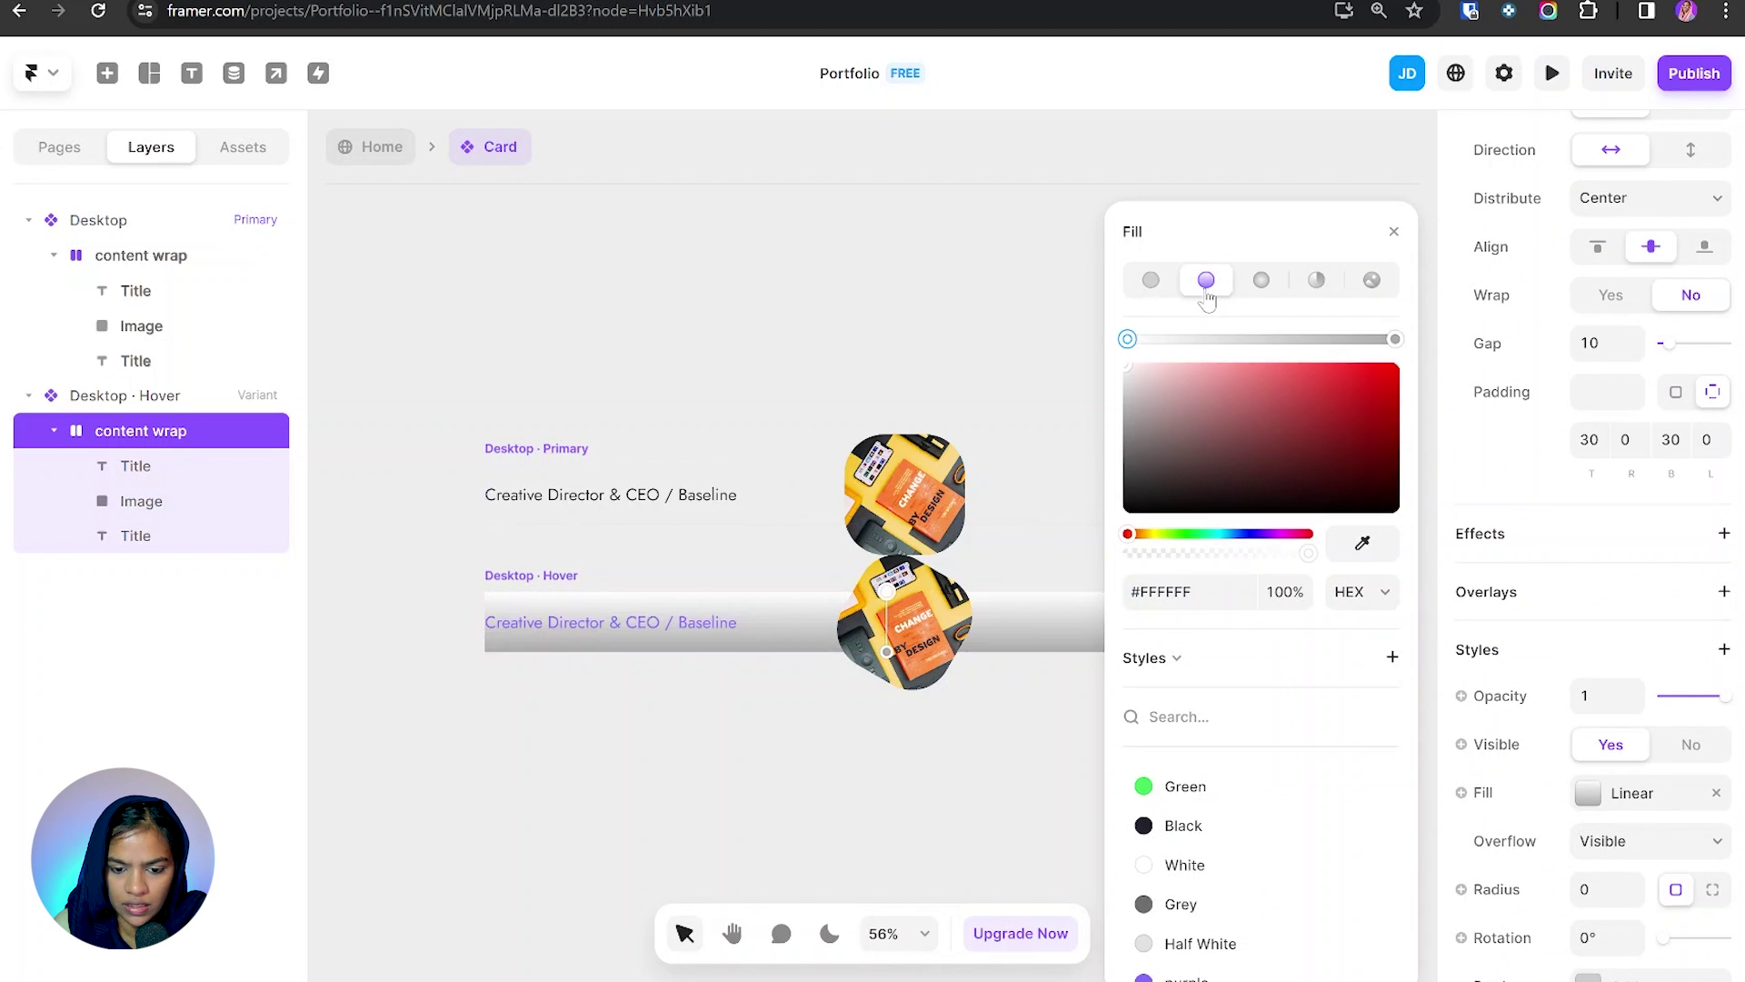
pyautogui.moveTo(887, 651); pyautogui.dragTo(749, 622)
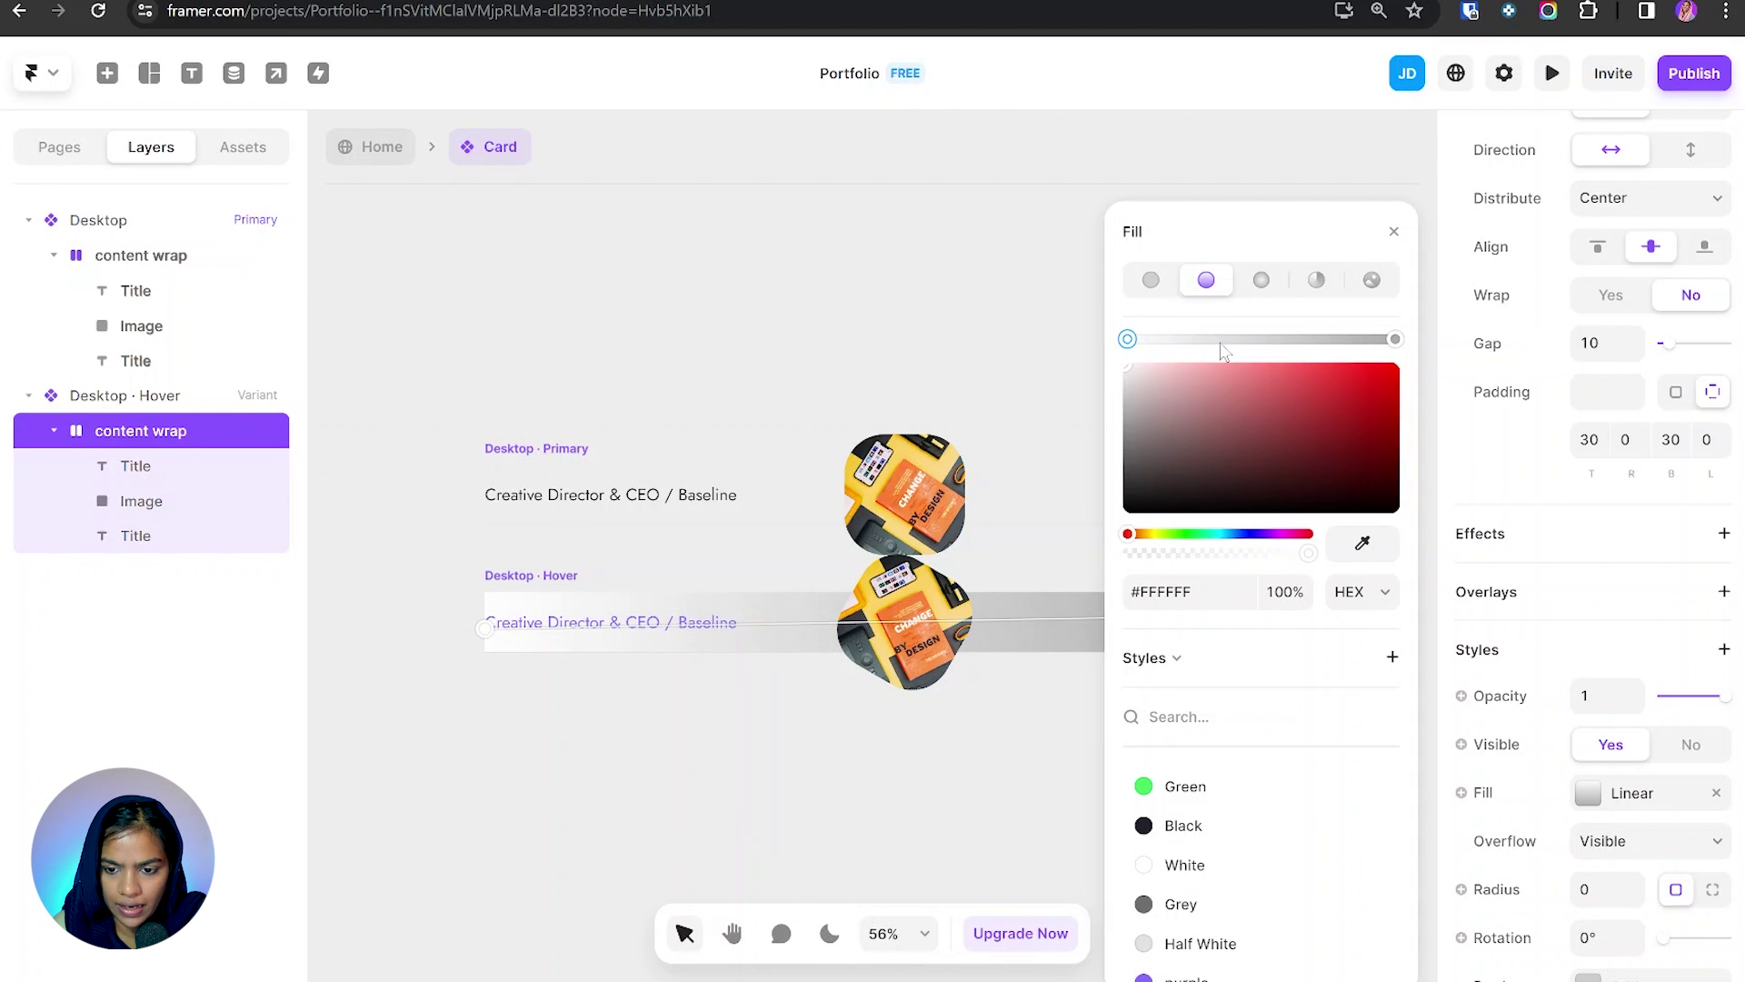
pyautogui.click(1220, 342)
pyautogui.click(1317, 340)
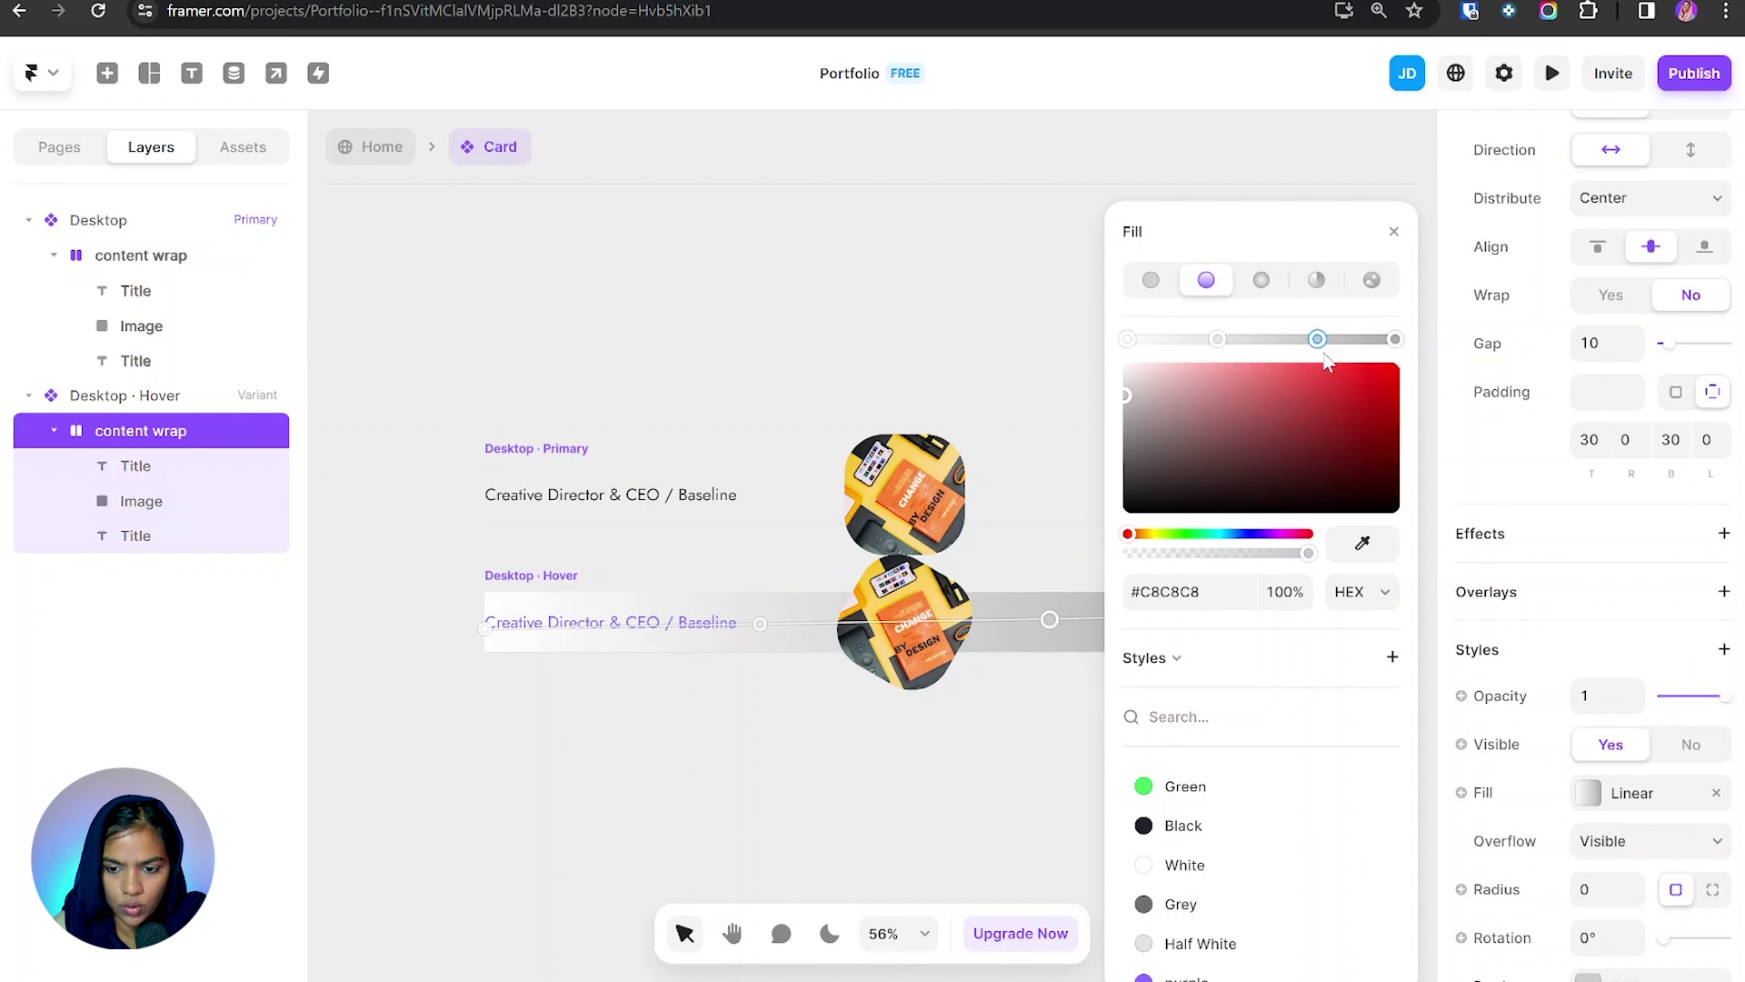
pyautogui.moveTo(1310, 553); pyautogui.dragTo(1095, 554)
# Step: Make the right end nearly transparent and colour both middle stops Green, one slightly faded
pyautogui.click(1395, 341)
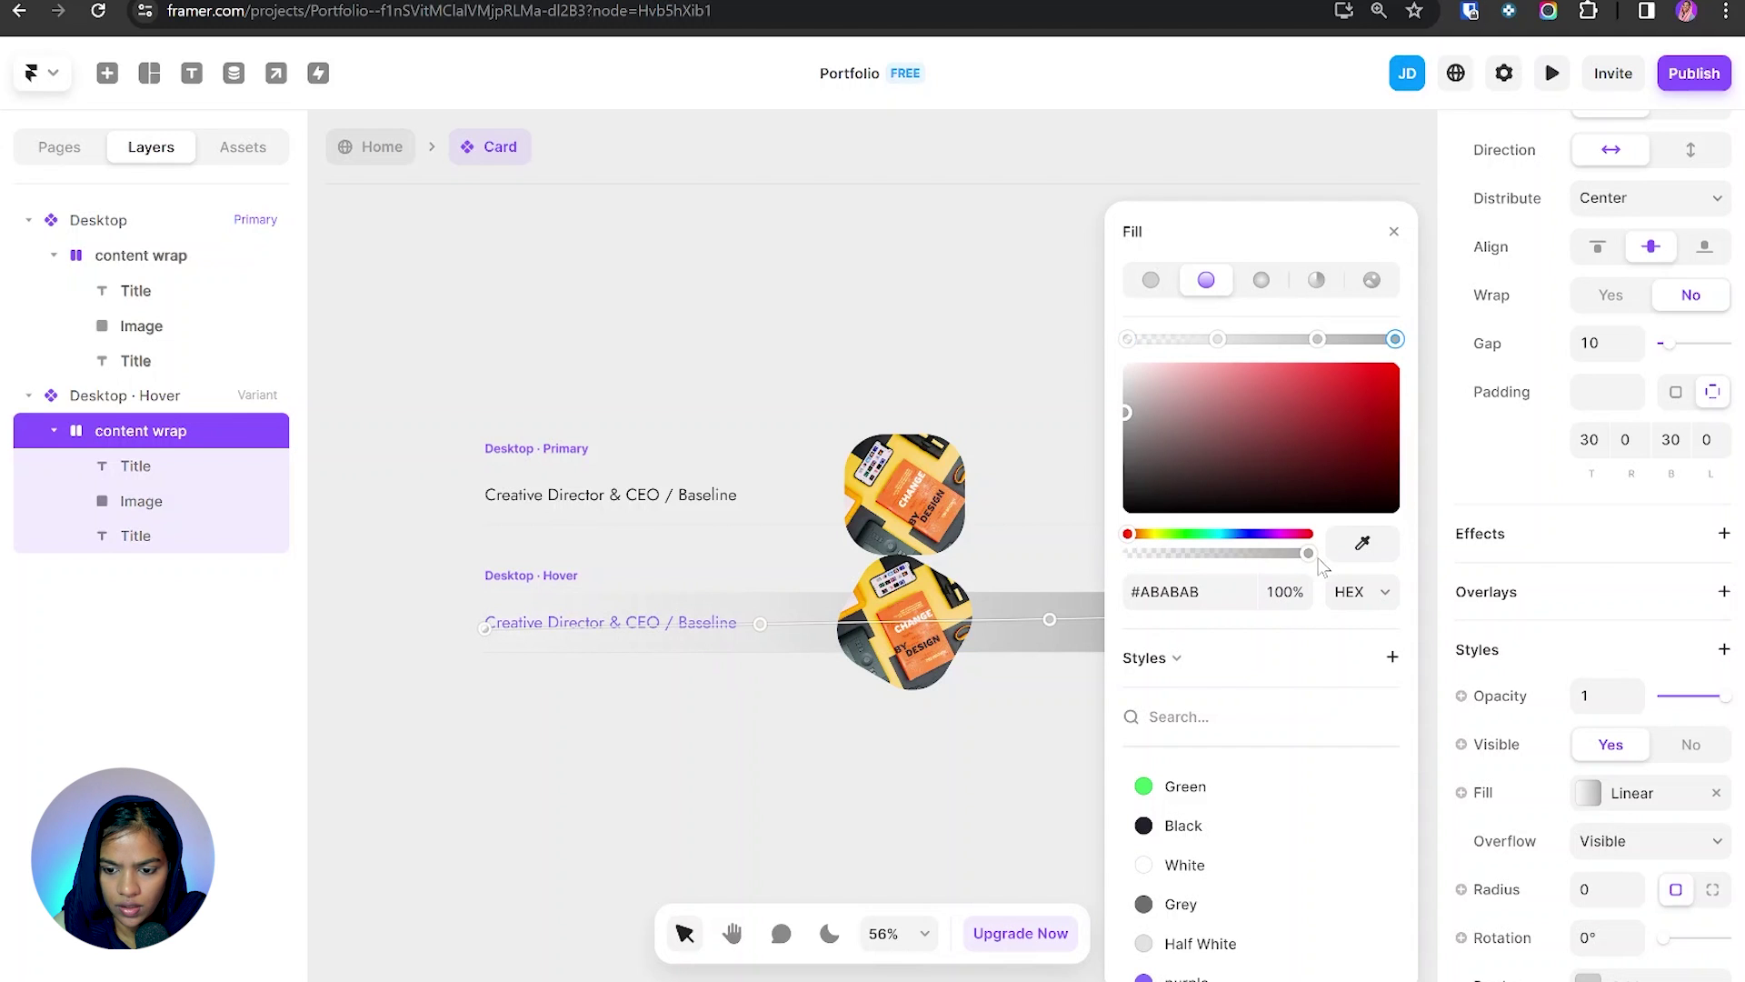
pyautogui.moveTo(1305, 554); pyautogui.dragTo(1135, 553)
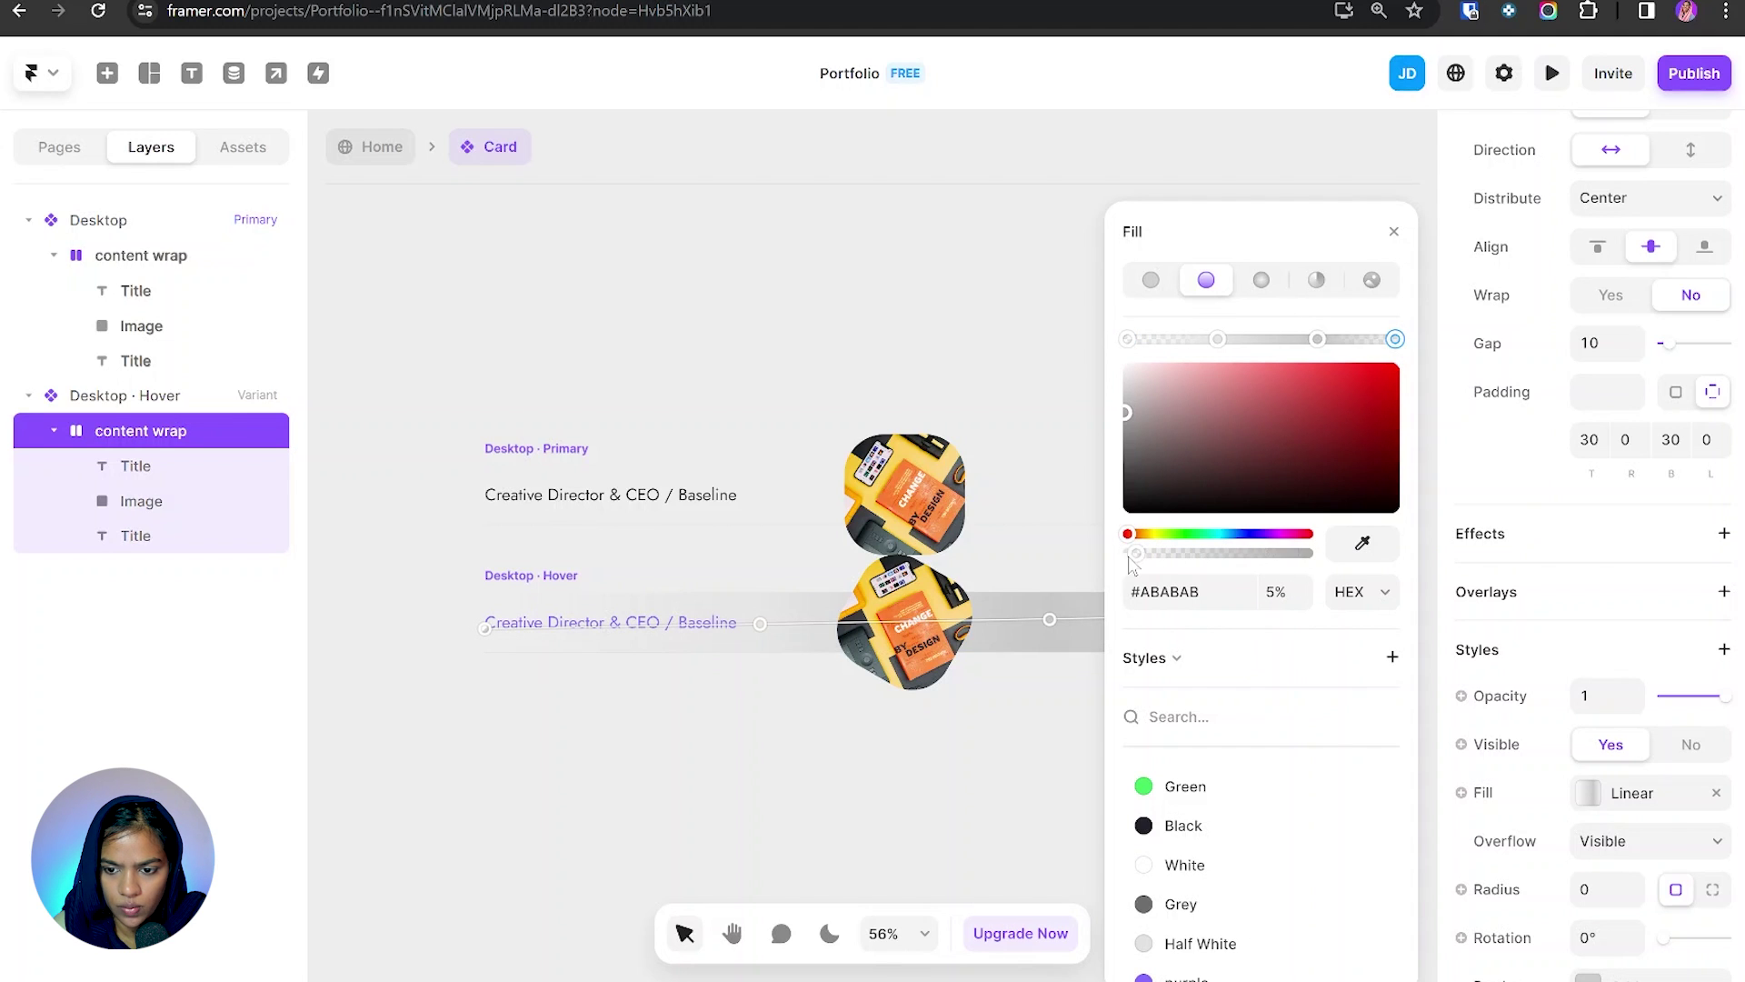
pyautogui.click(1218, 340)
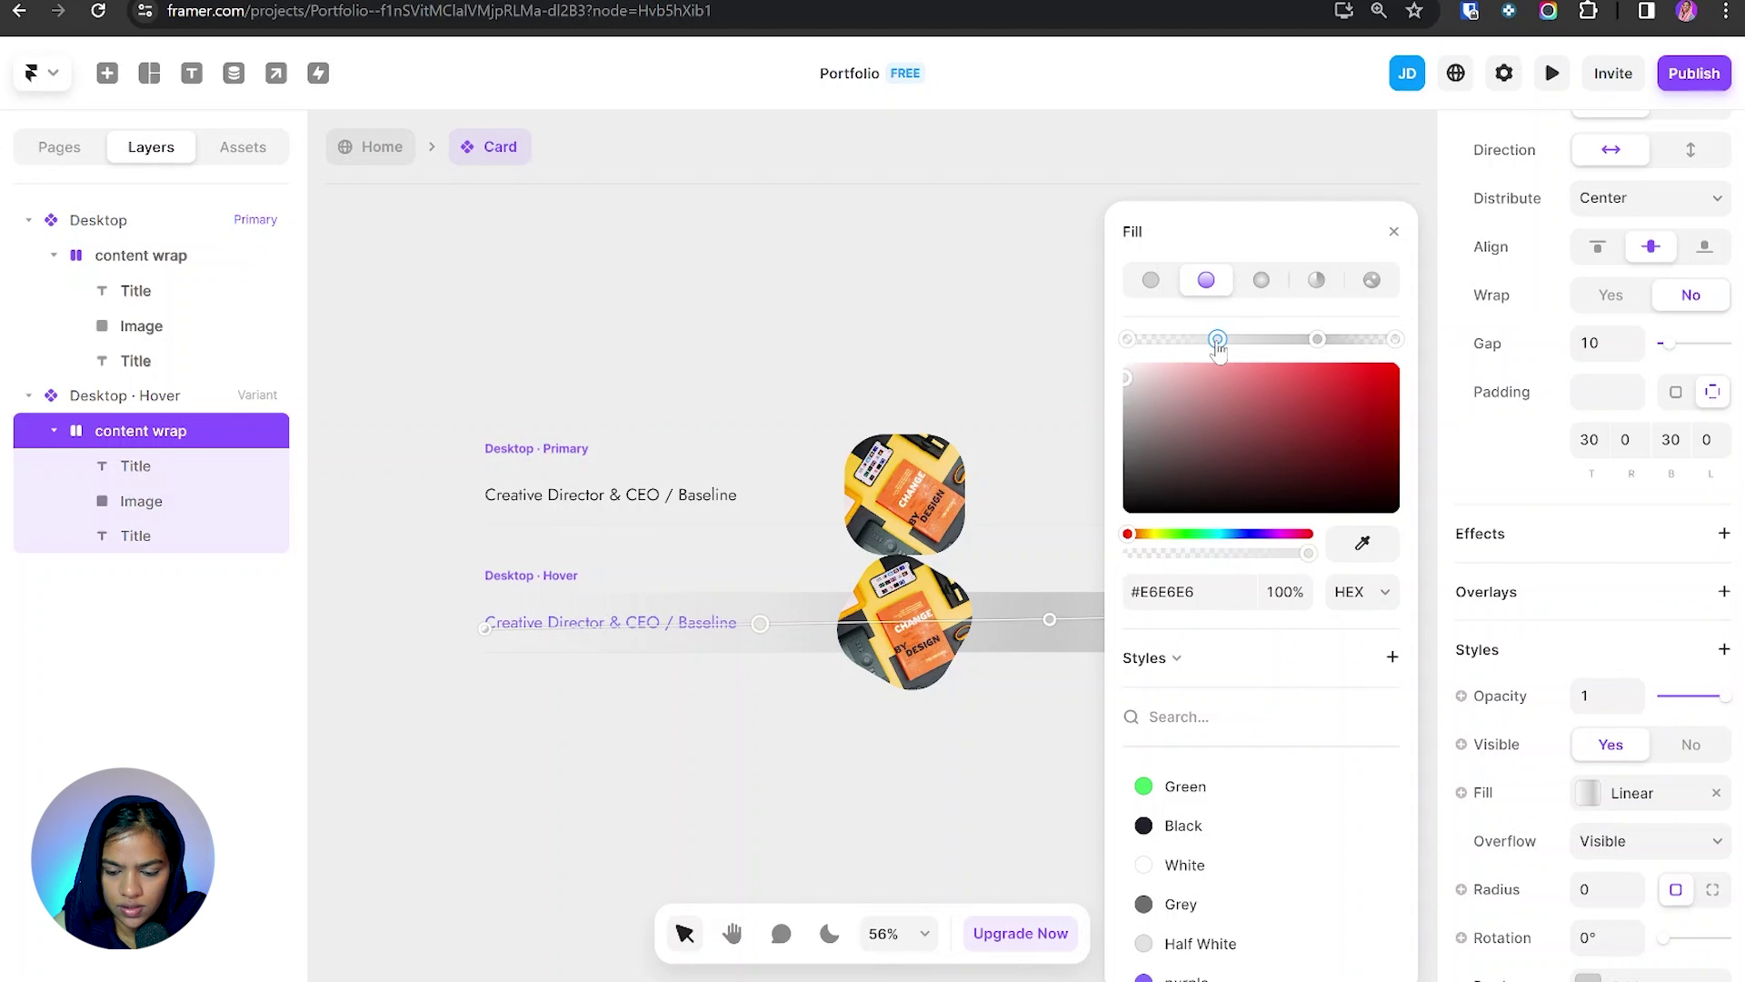
pyautogui.click(1198, 787)
pyautogui.click(1316, 340)
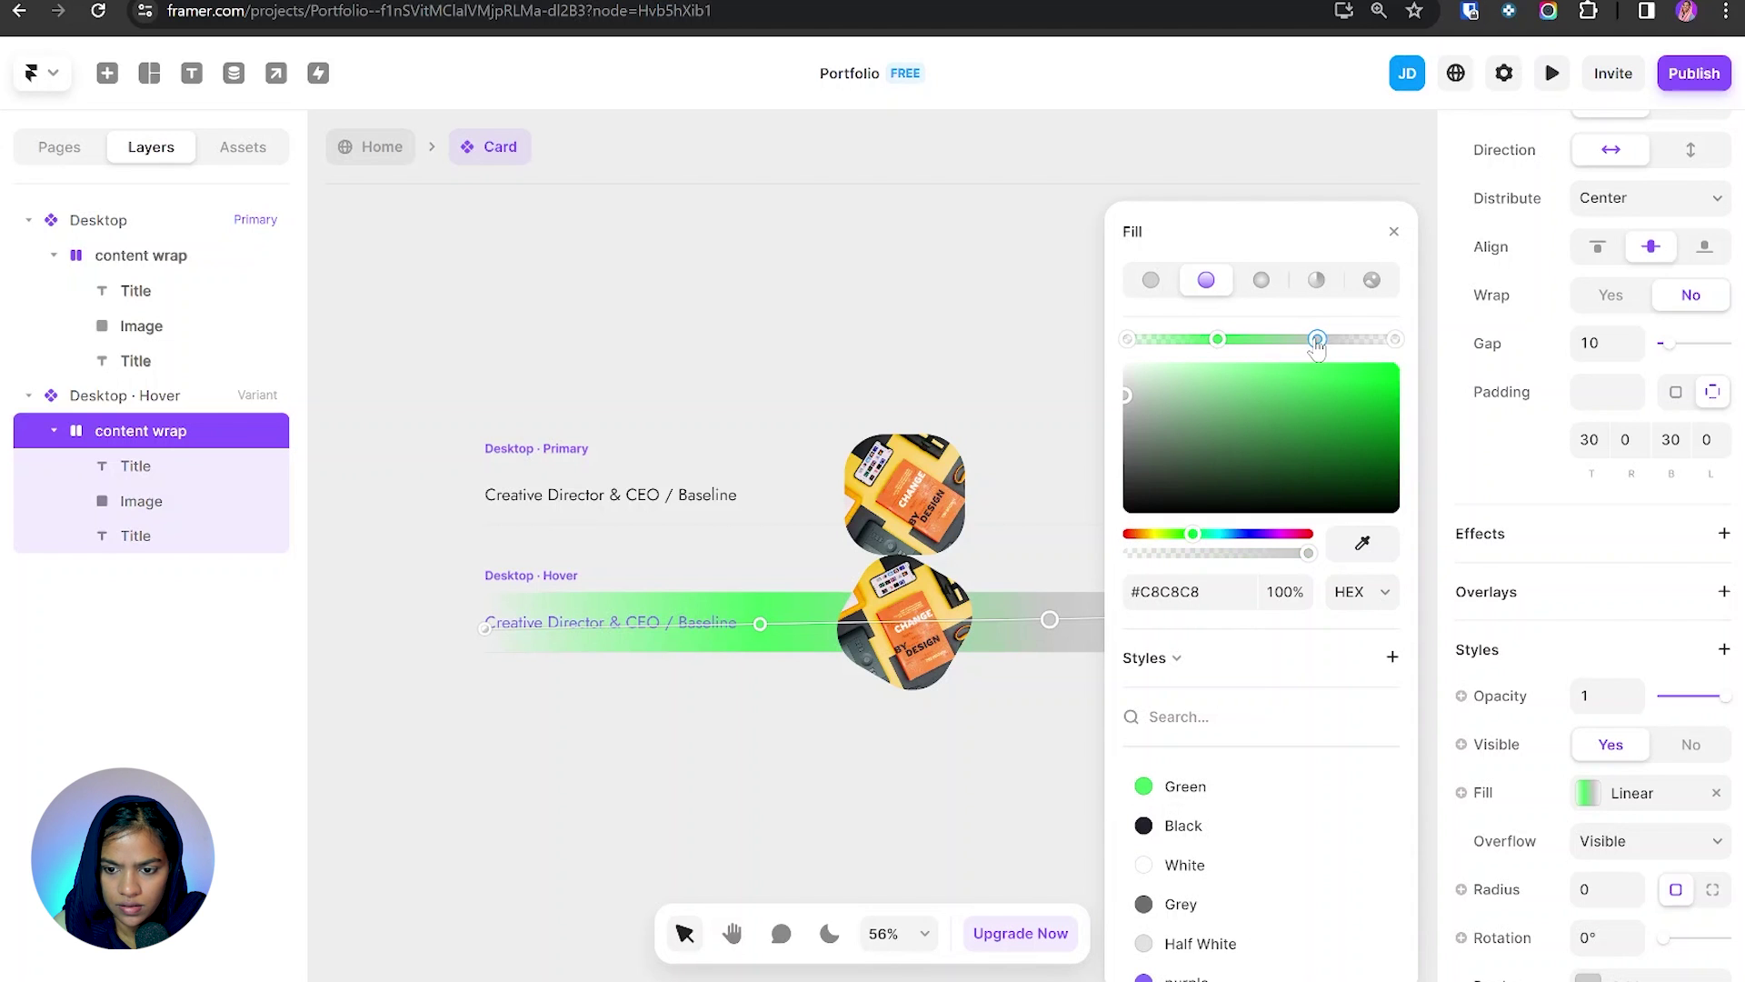
pyautogui.click(1192, 787)
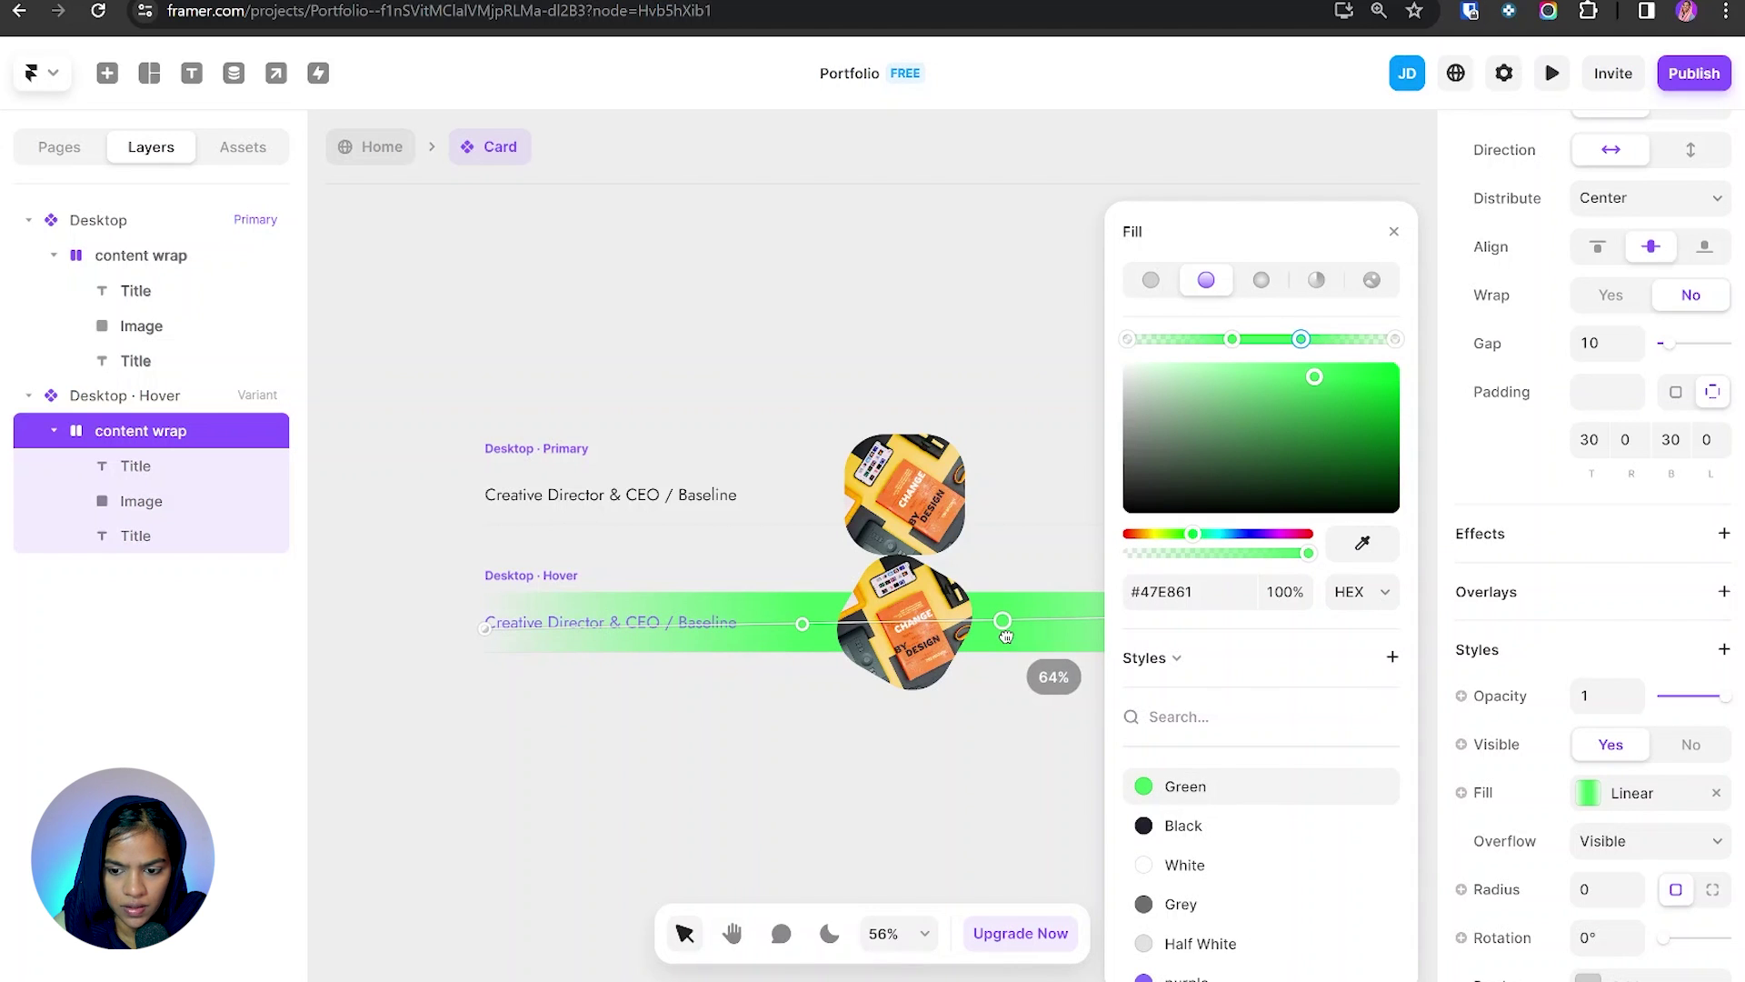
pyautogui.moveTo(1308, 553); pyautogui.dragTo(1265, 554)
pyautogui.click(1231, 340)
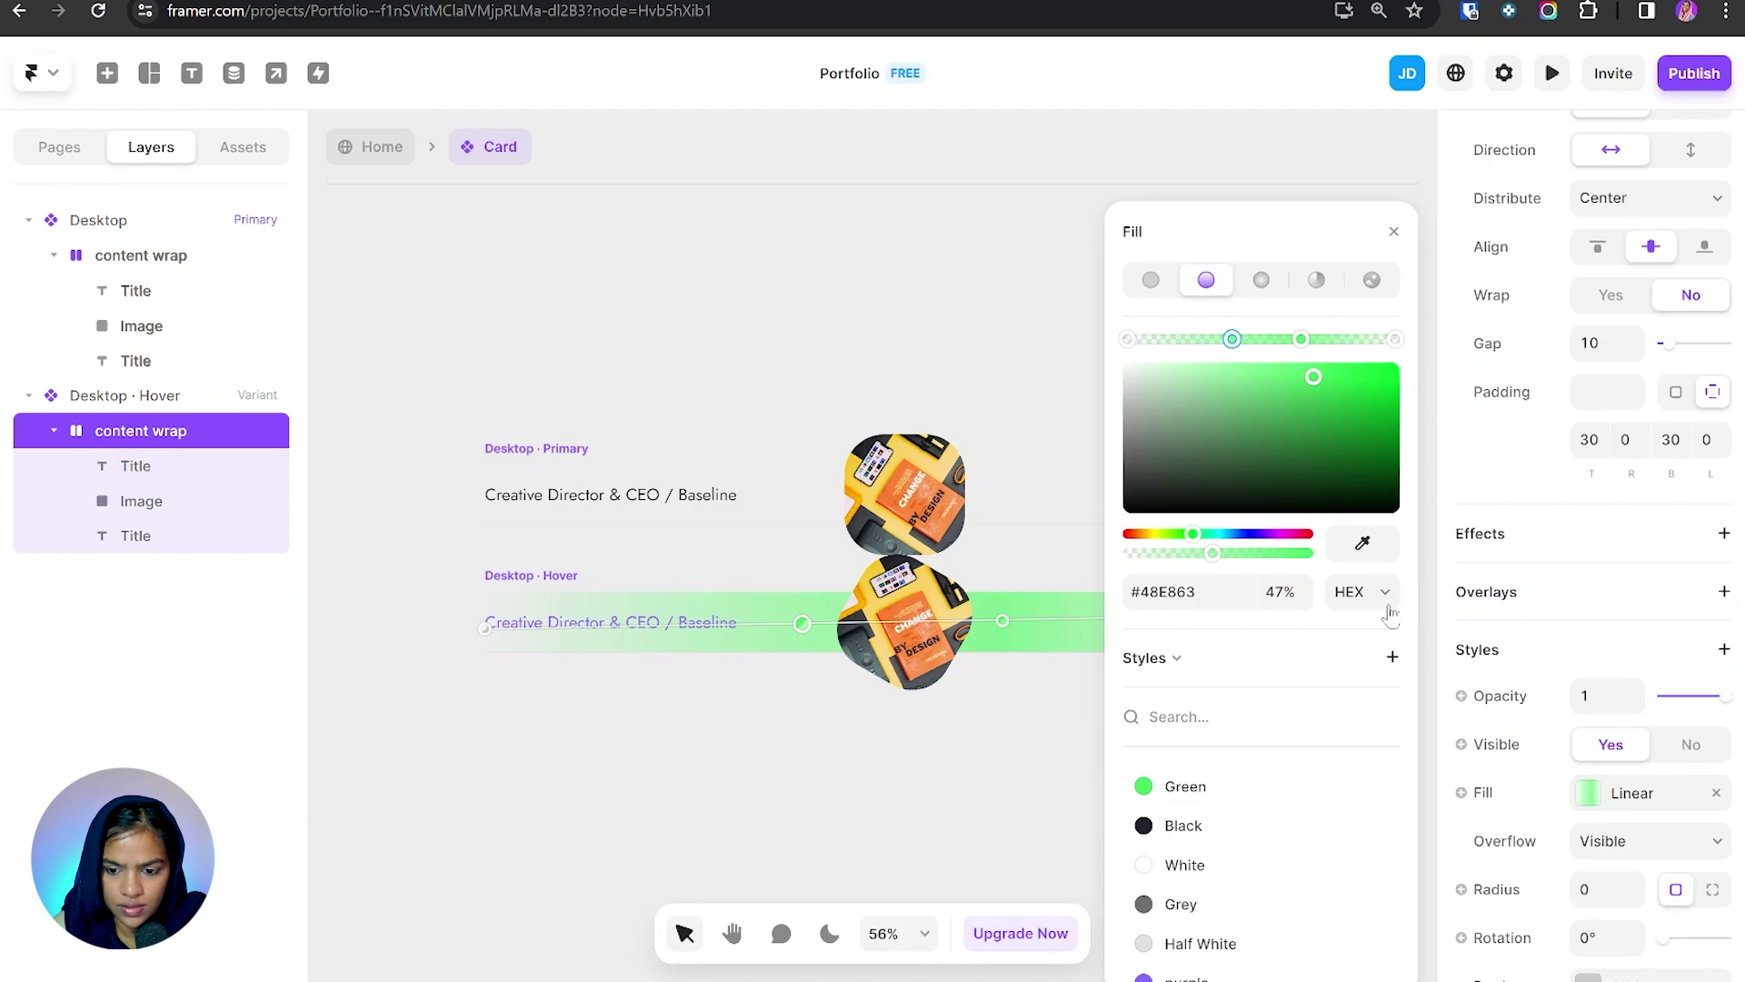
pyautogui.click(821, 694)
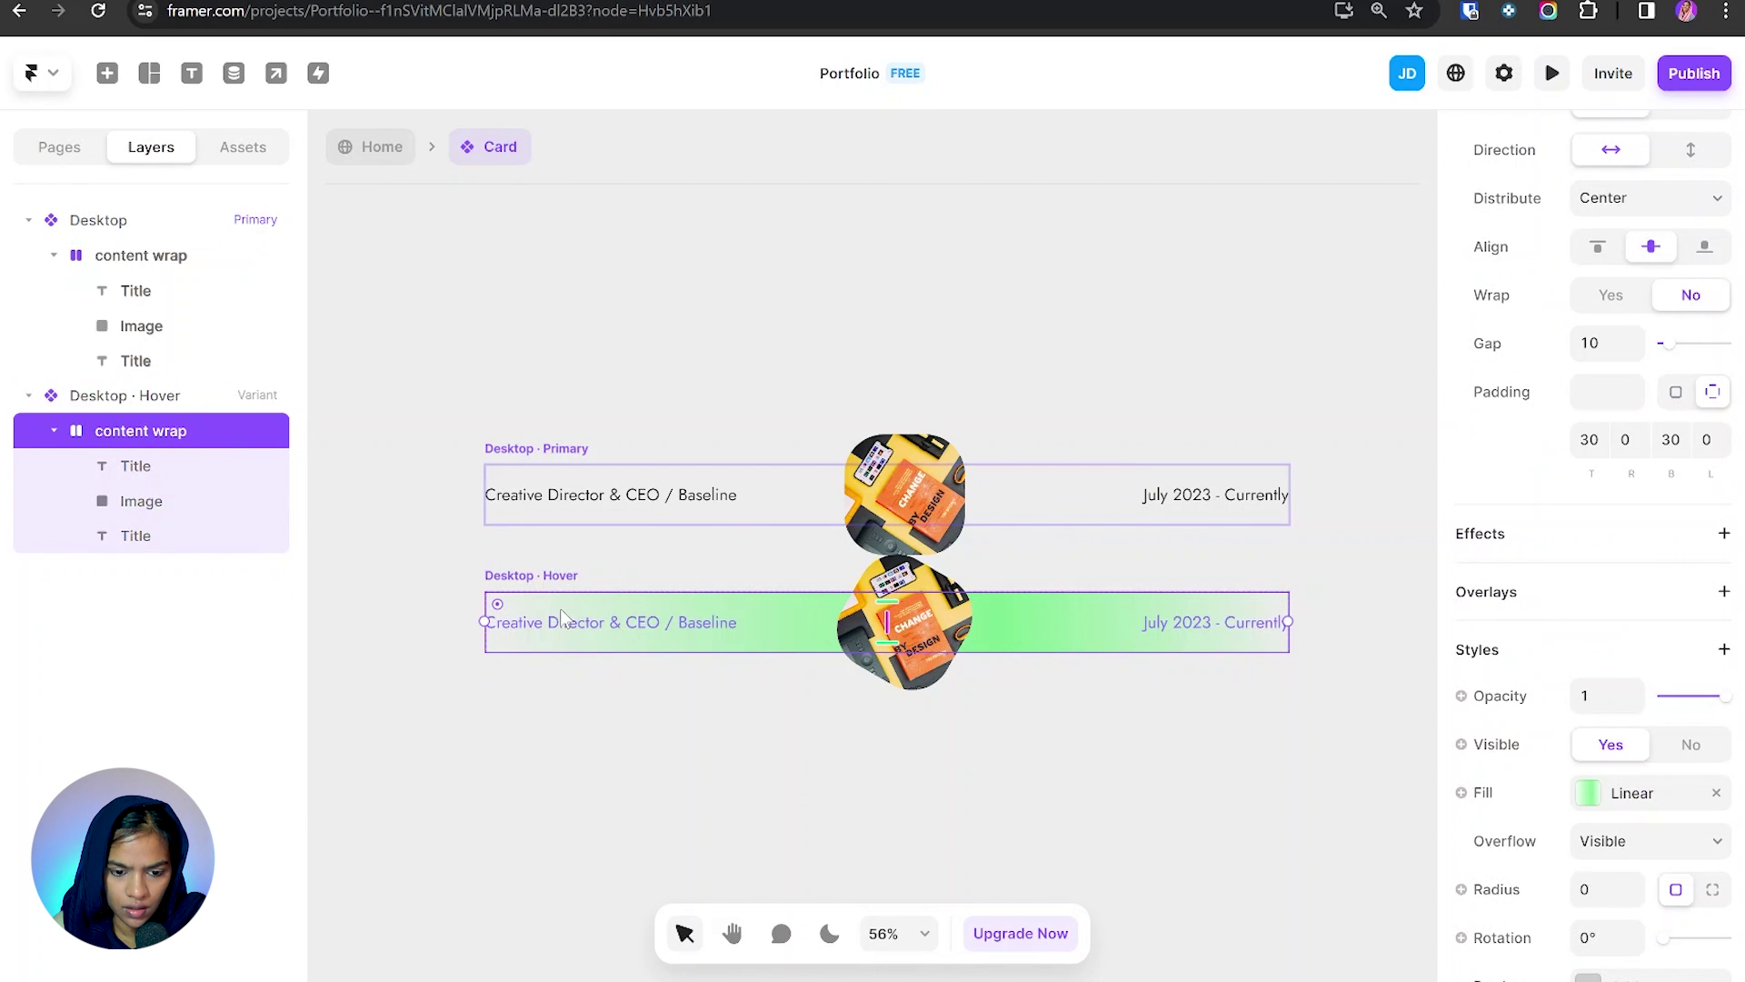
# Step: Refine the gradient by shifting a stop and adding pale and faded green stops
pyautogui.click(1604, 814)
pyautogui.click(1283, 340)
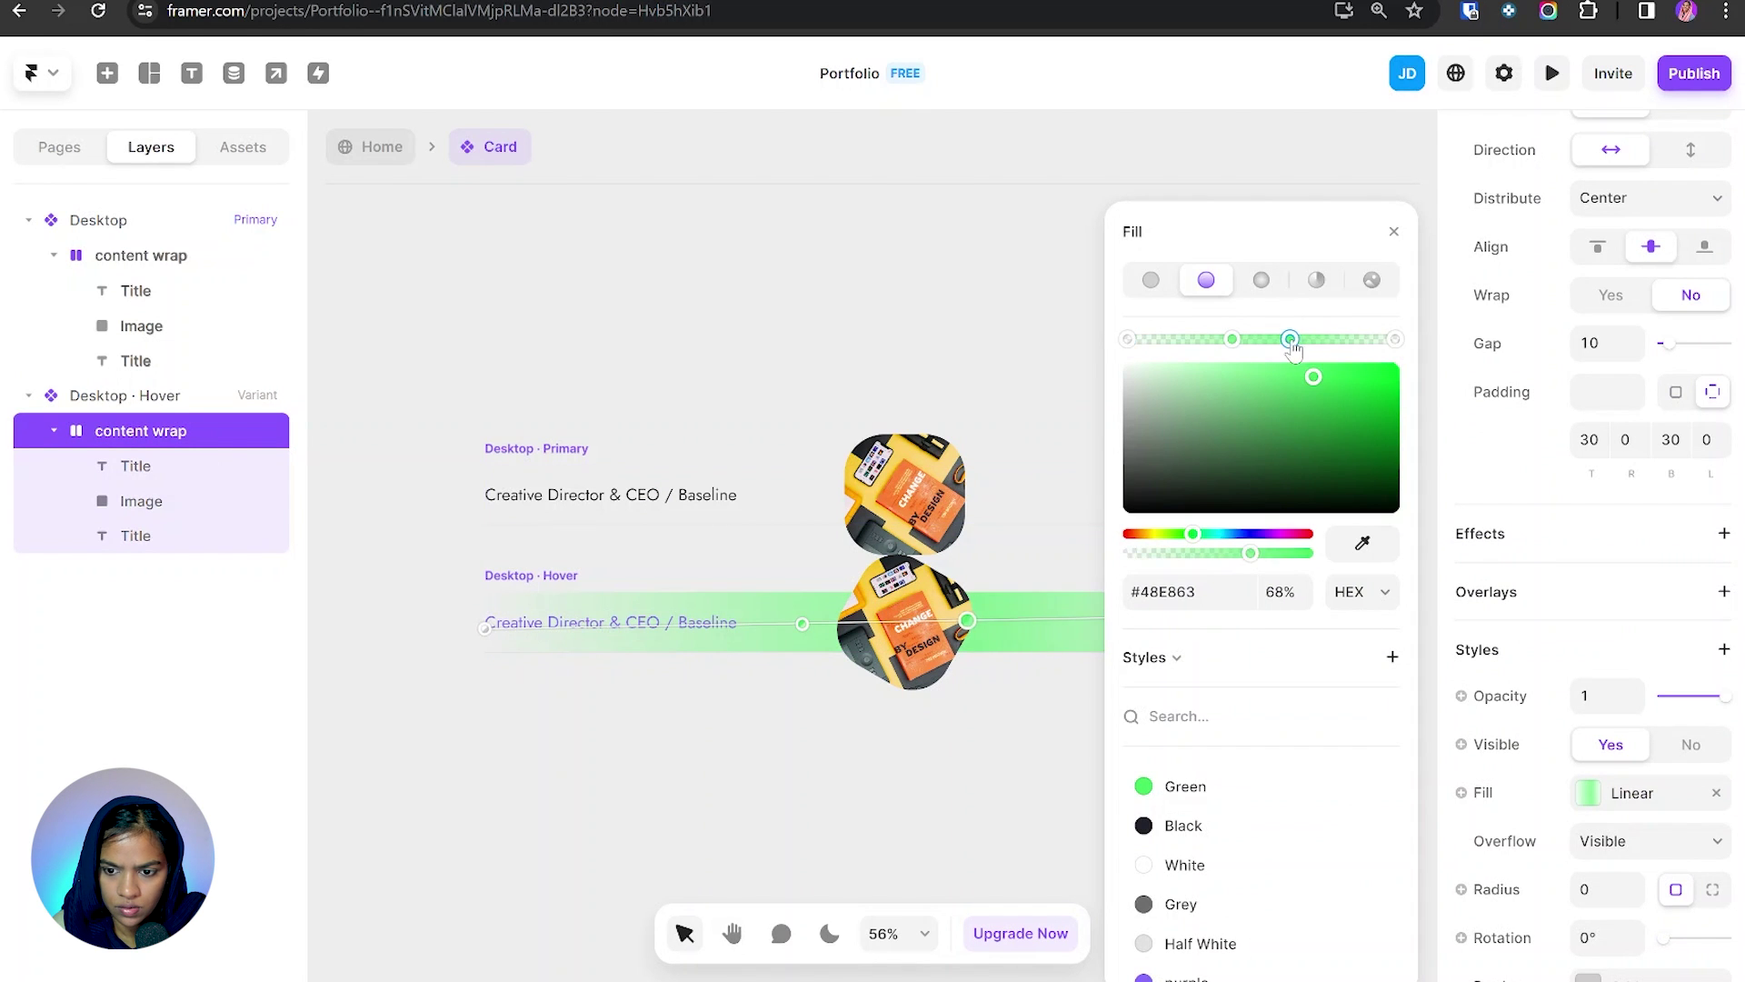
pyautogui.moveTo(1233, 339); pyautogui.dragTo(1252, 339)
pyautogui.click(1179, 339)
pyautogui.click(1353, 339)
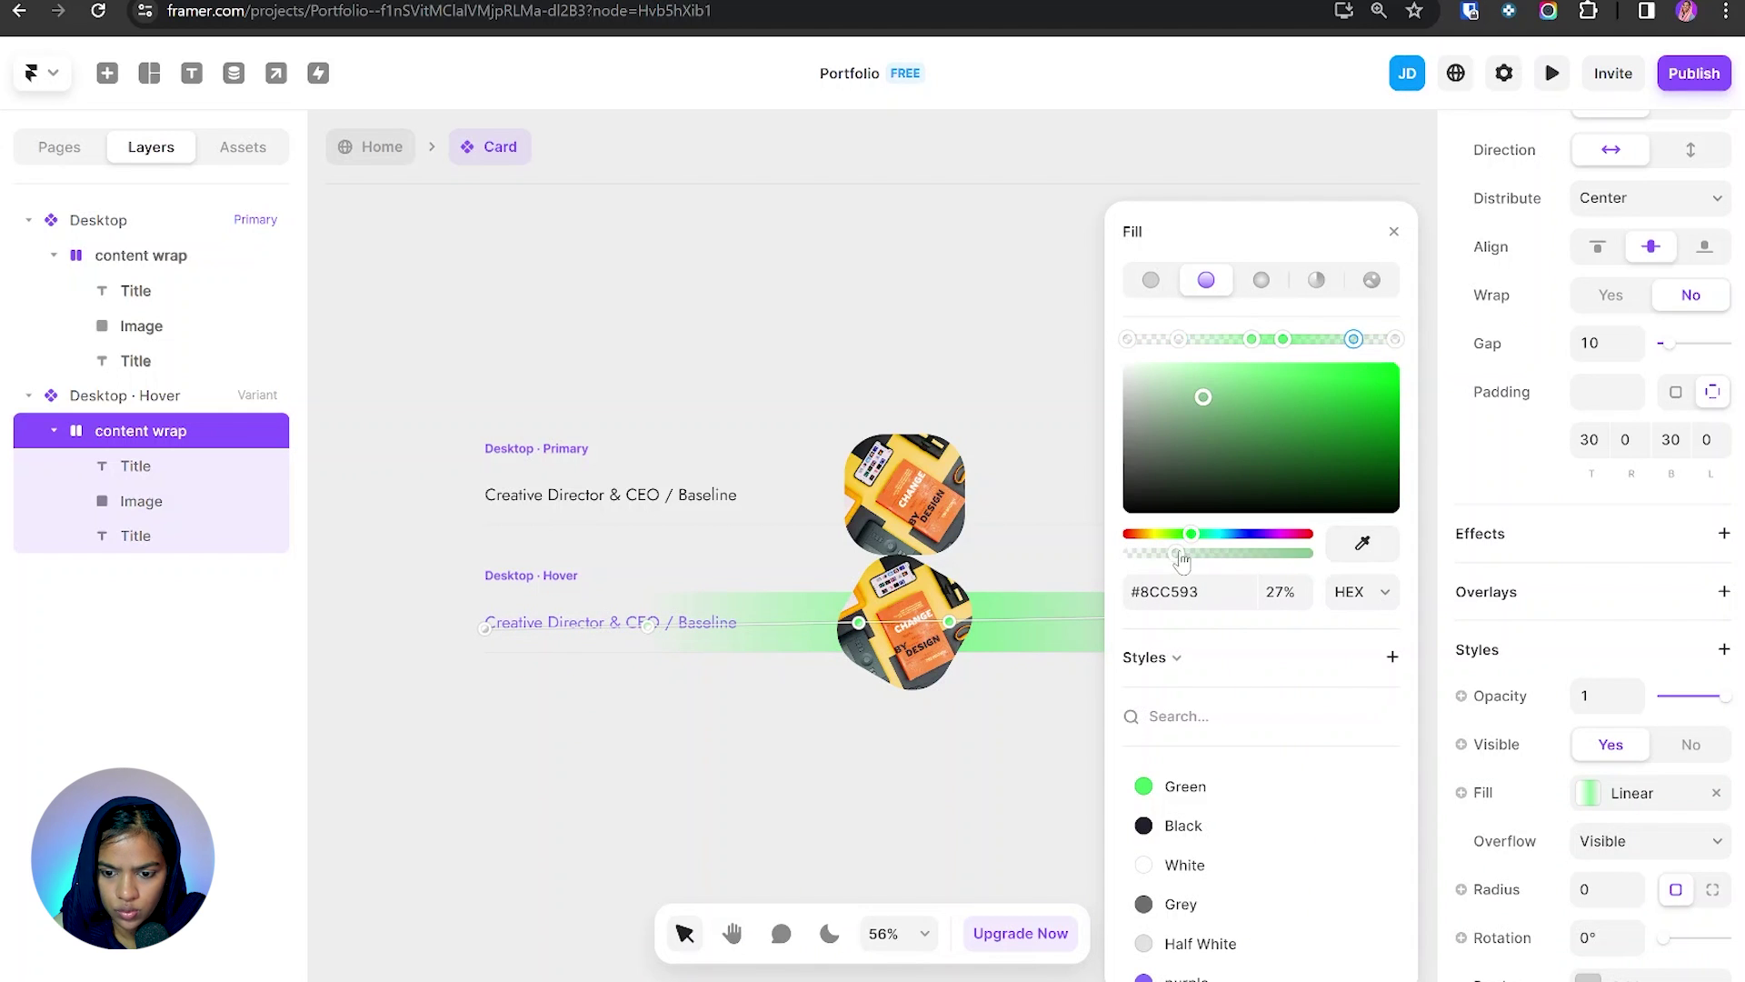
pyautogui.click(98, 220)
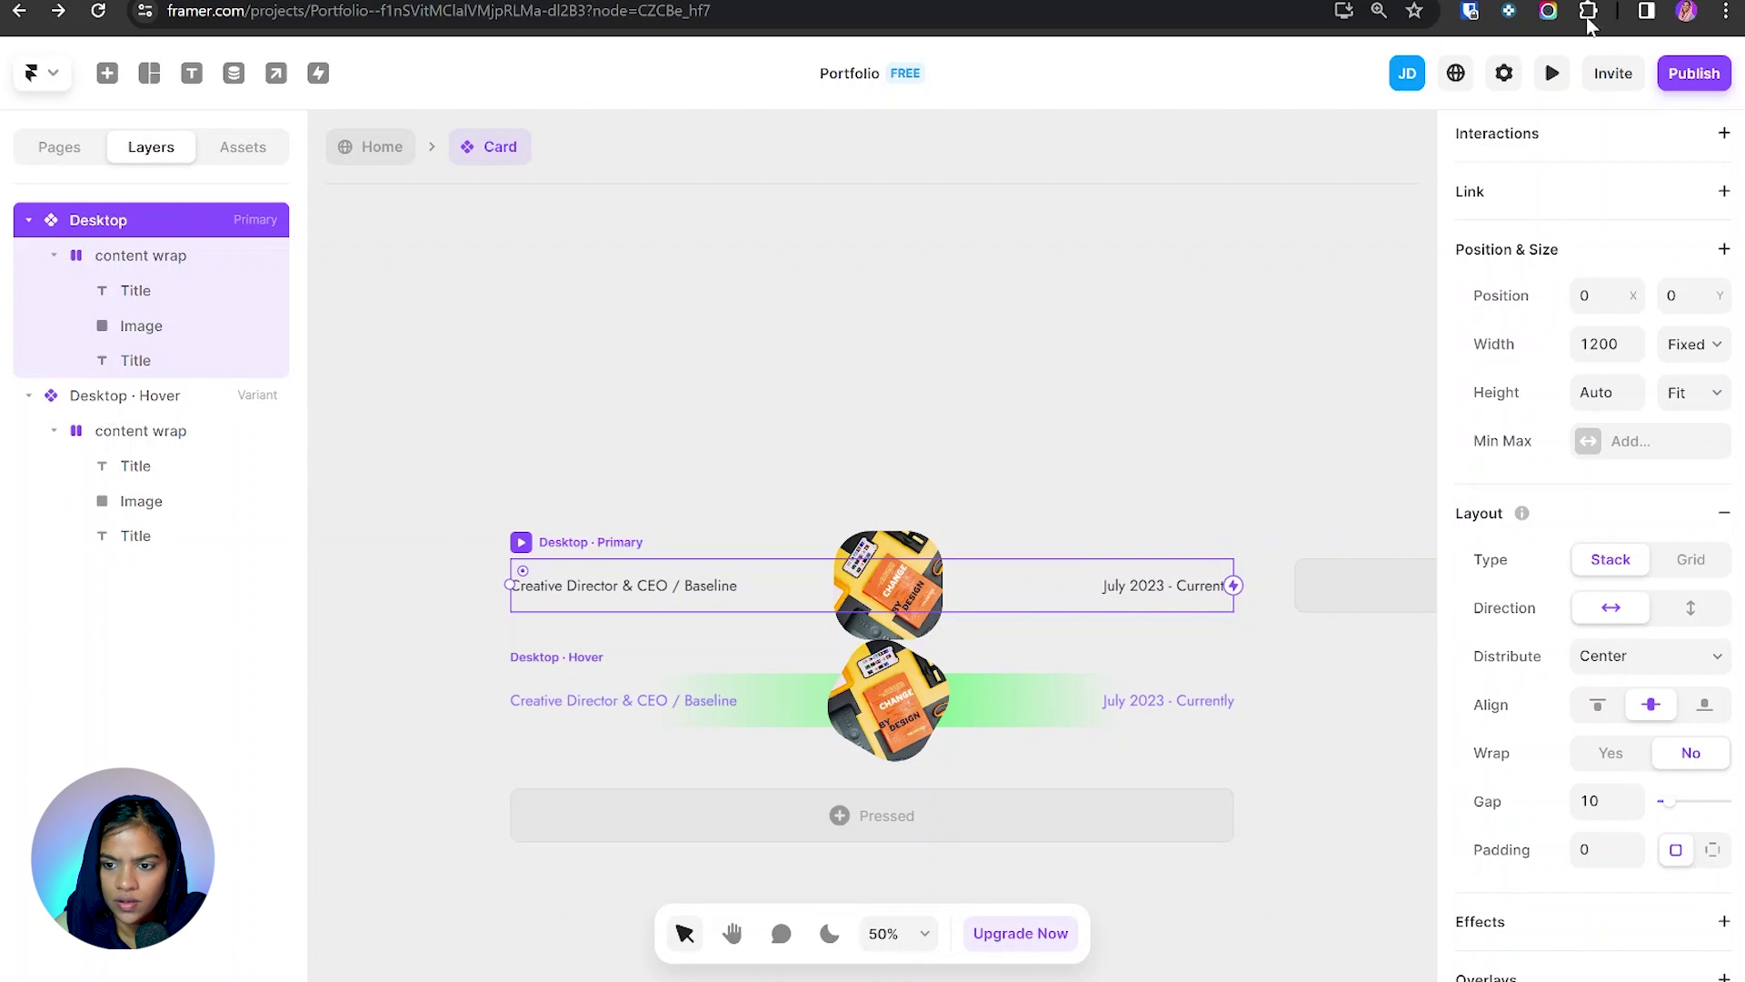
pyautogui.click(1553, 76)
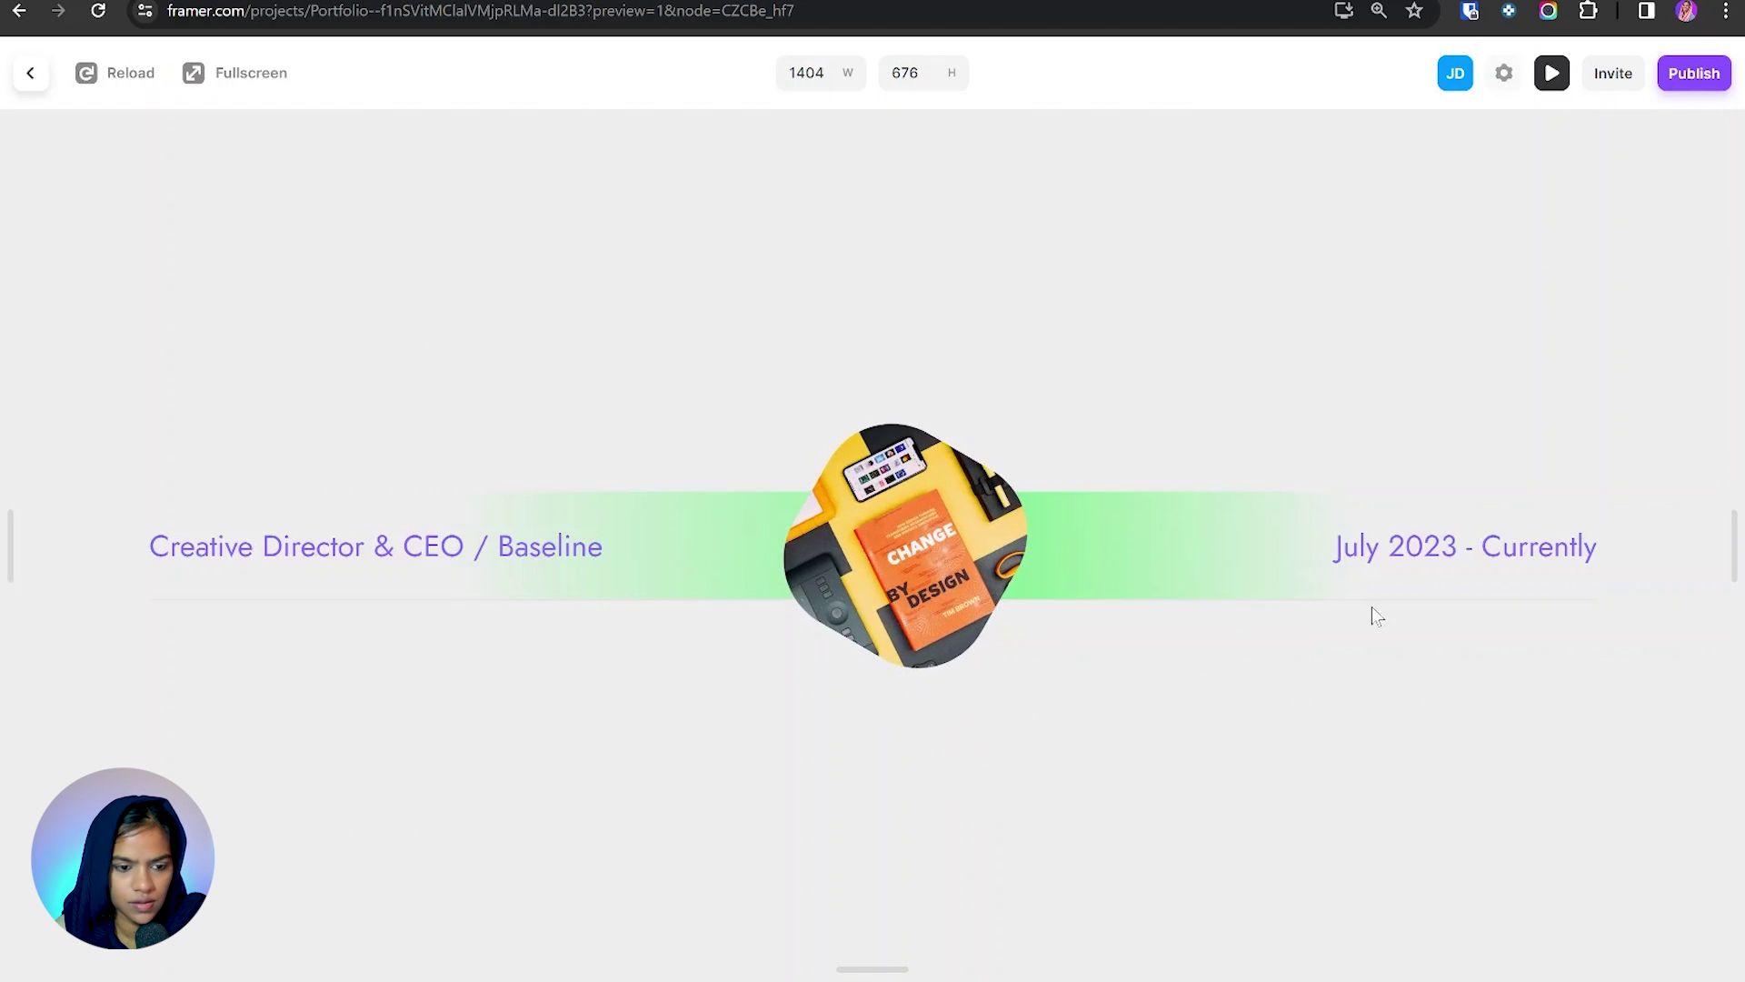
pyautogui.click(30, 73)
pyautogui.scroll(3, 804, 488)
pyautogui.scroll(-2, 755, 528)
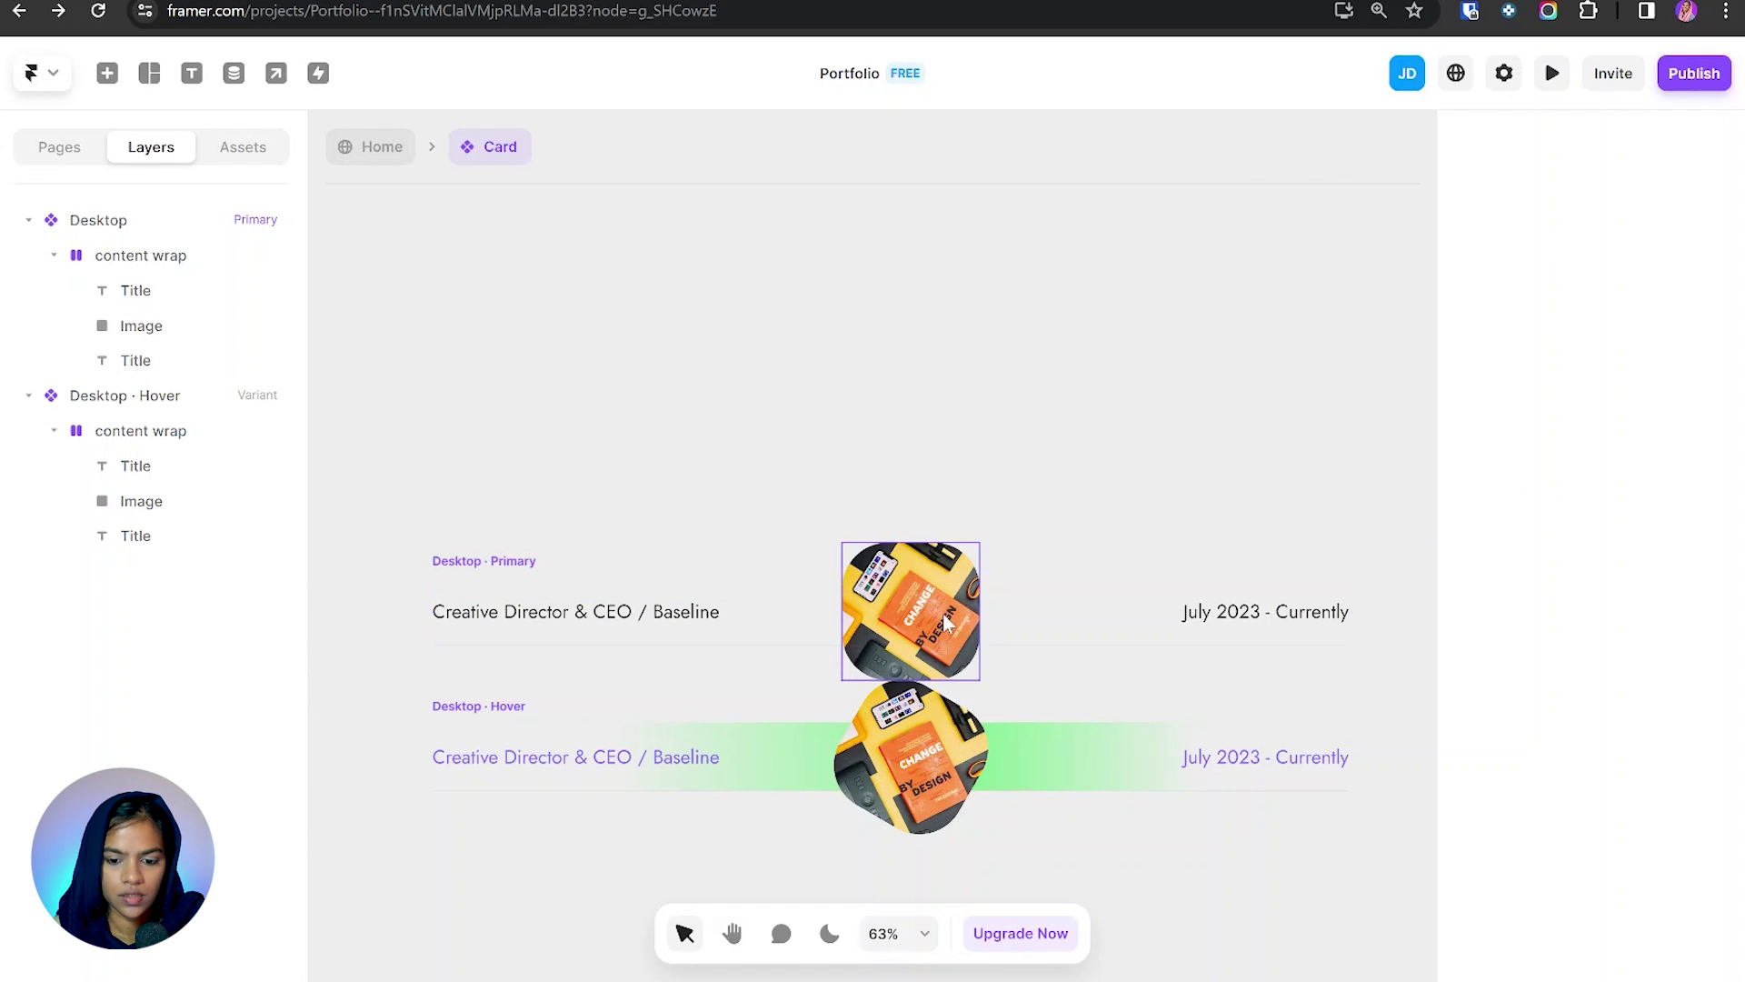
pyautogui.click(591, 618)
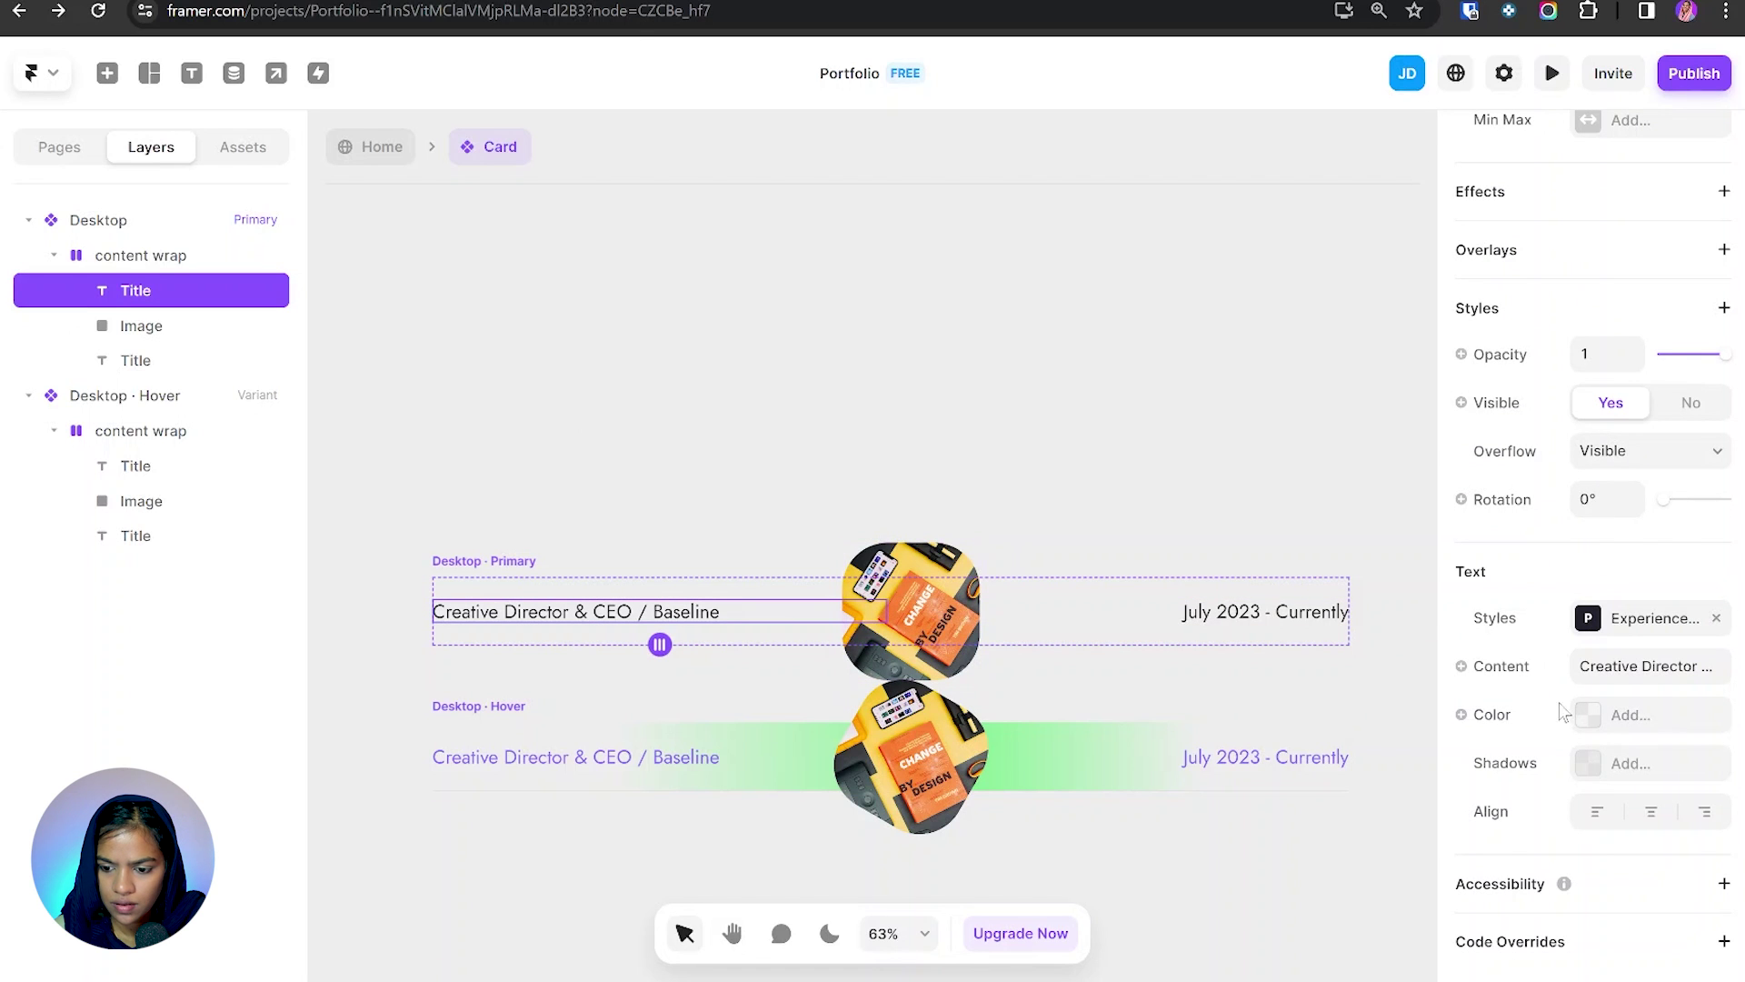
# Step: Turn the Card title's content into a plain text Text variable
pyautogui.click(1505, 677)
pyautogui.moveTo(1529, 712)
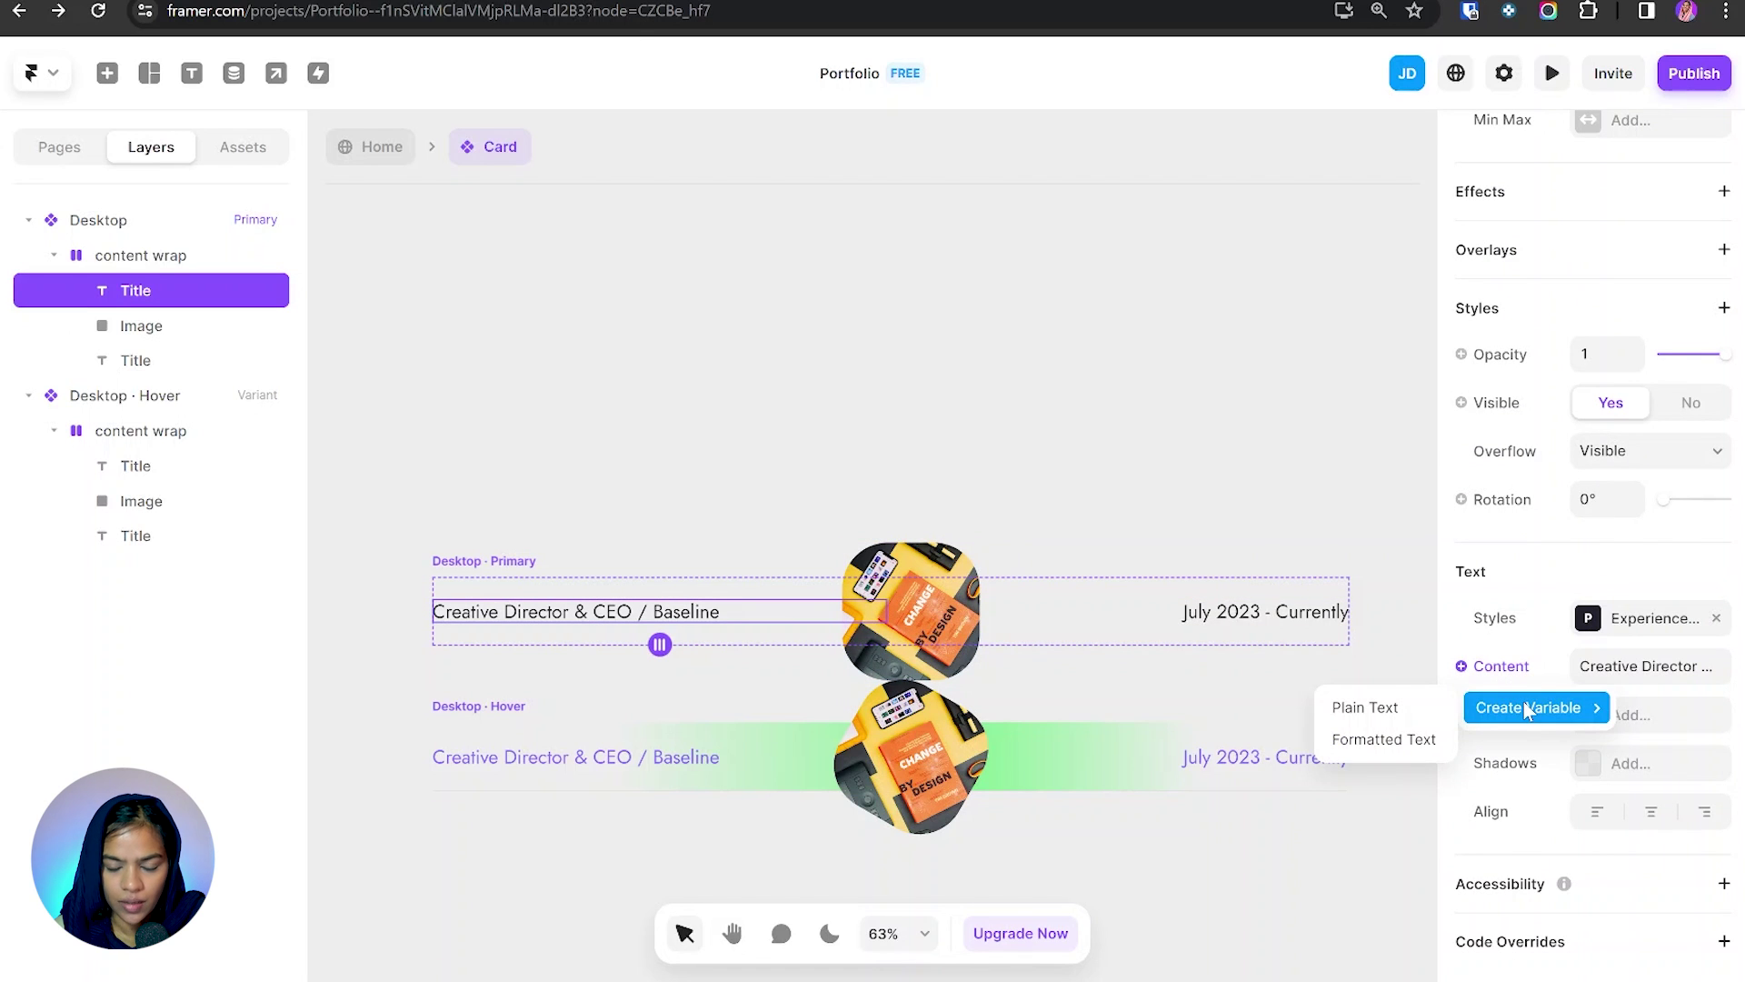
pyautogui.click(1356, 718)
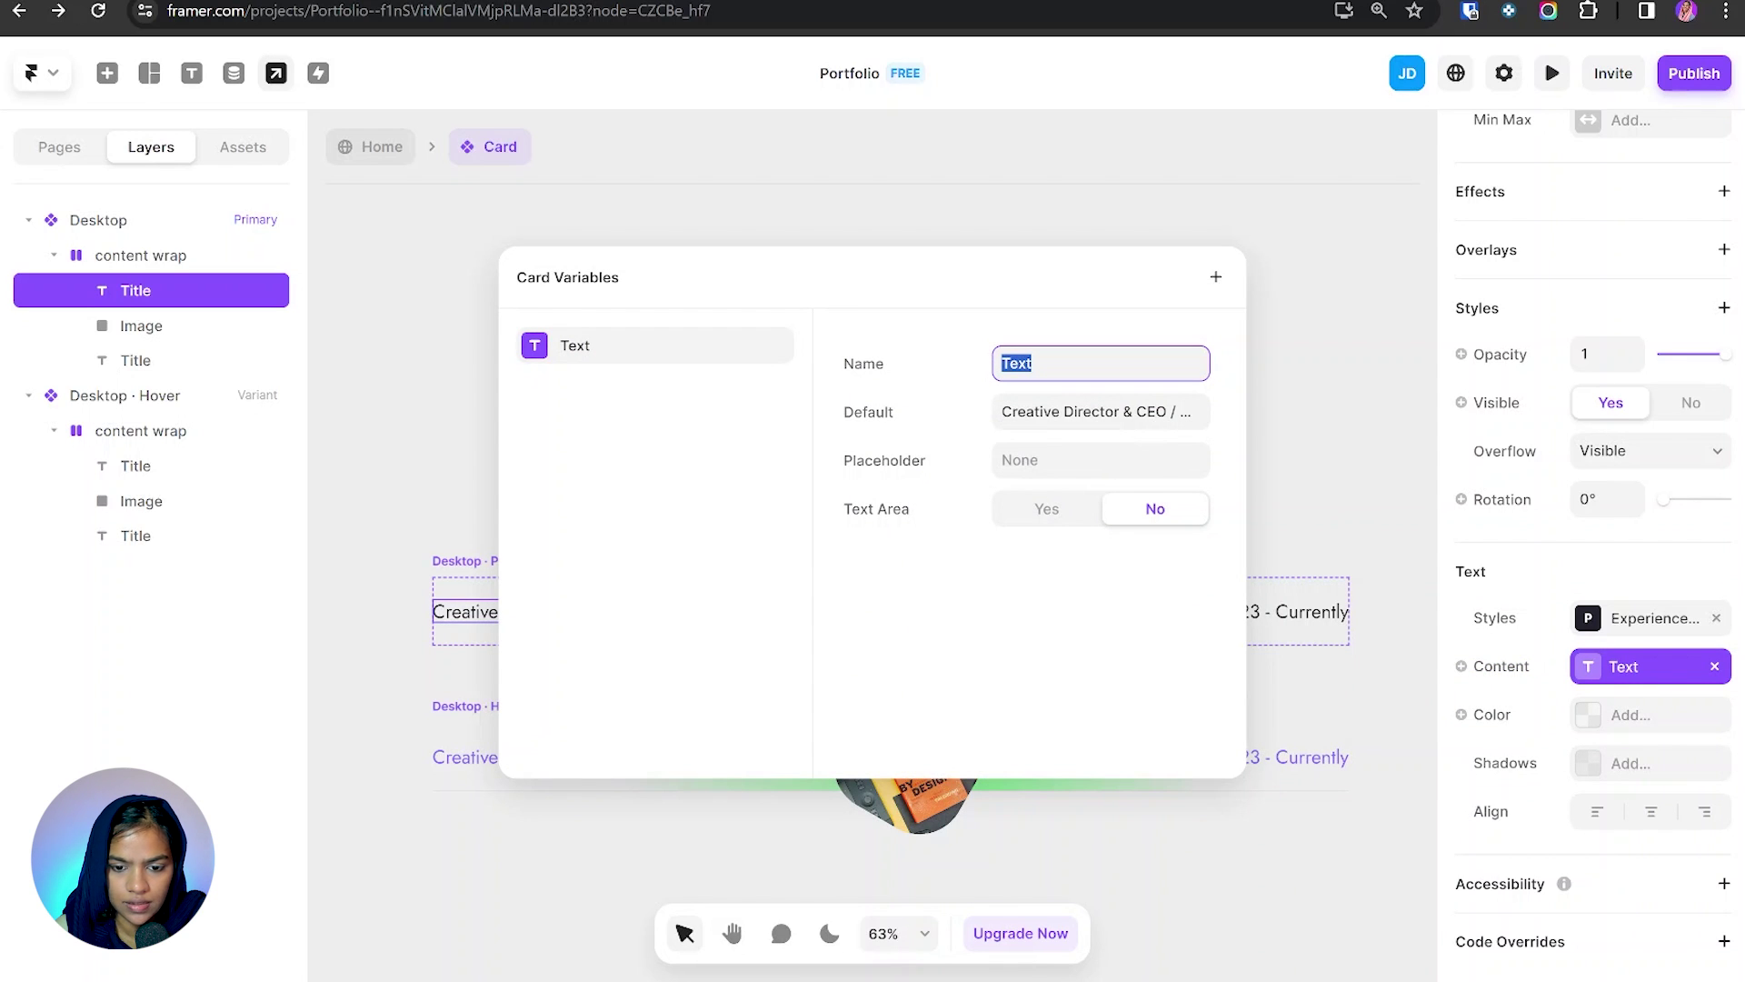
pyautogui.click(1263, 459)
# Step: Create a plain text Date variable for the 'July 2023 - Currently' date text
pyautogui.click(1237, 622)
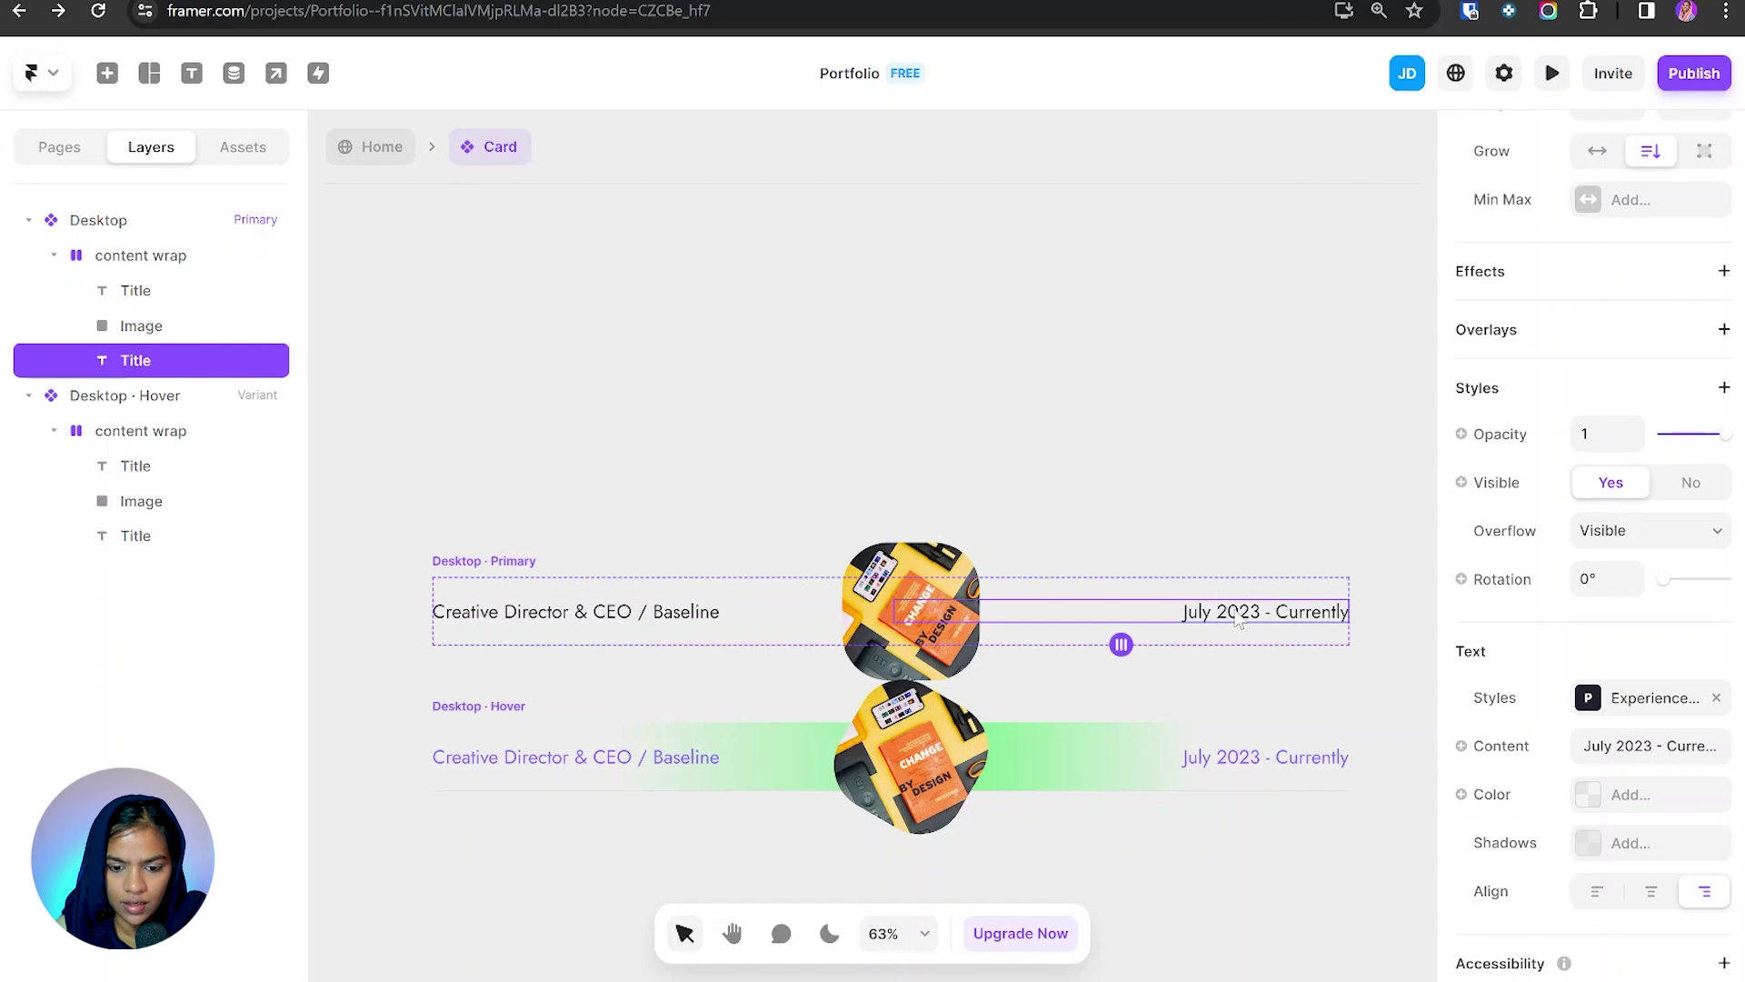
pyautogui.click(1461, 745)
pyautogui.moveTo(1509, 794)
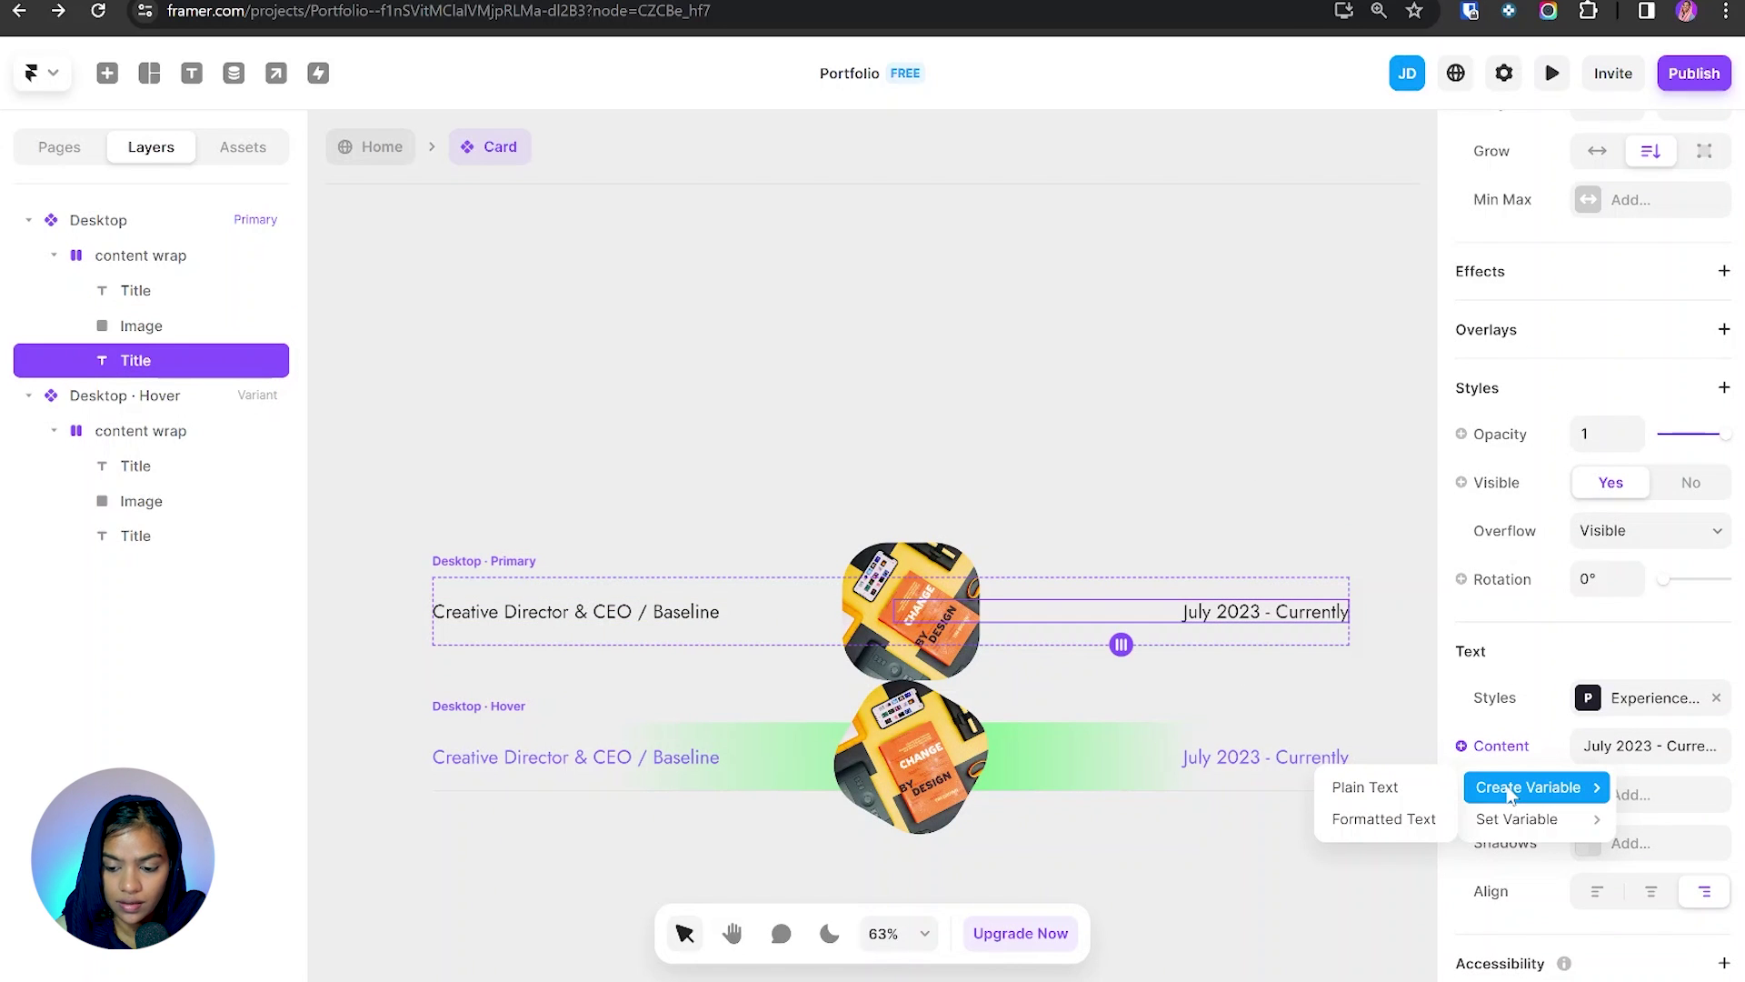
pyautogui.click(1410, 800)
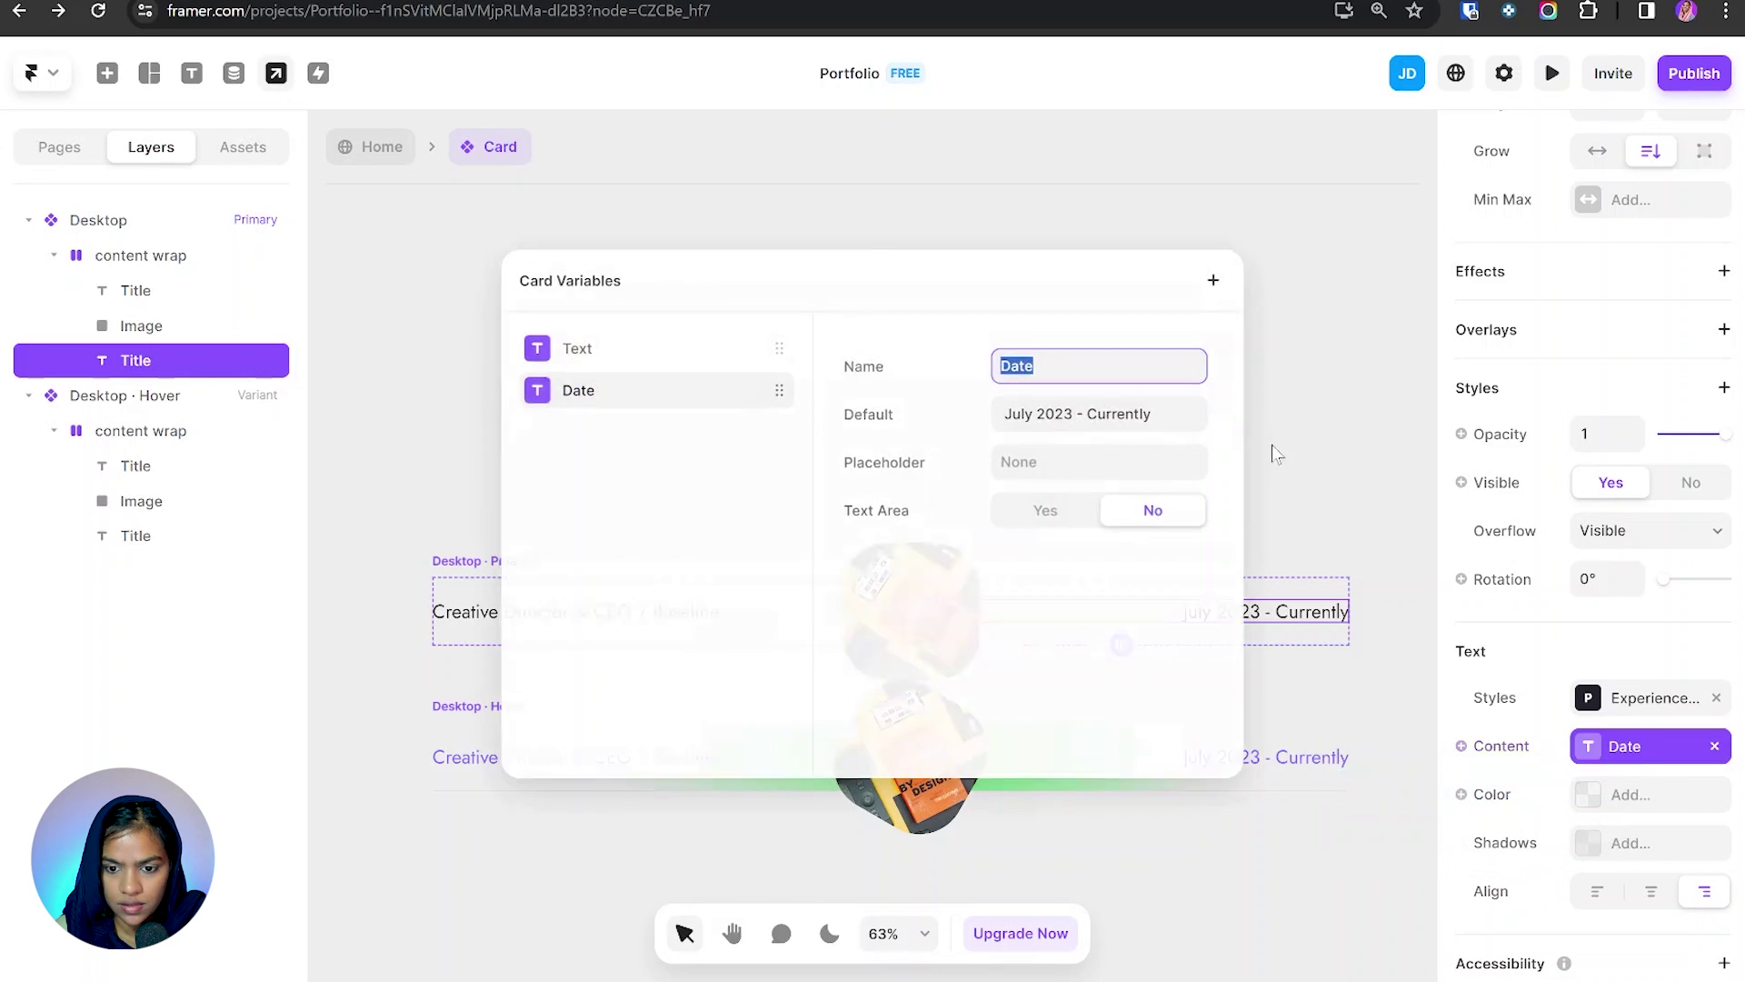
pyautogui.click(1313, 483)
# Step: Bind the Image layer's fill to a new Image variable and return to the Home page
pyautogui.click(931, 595)
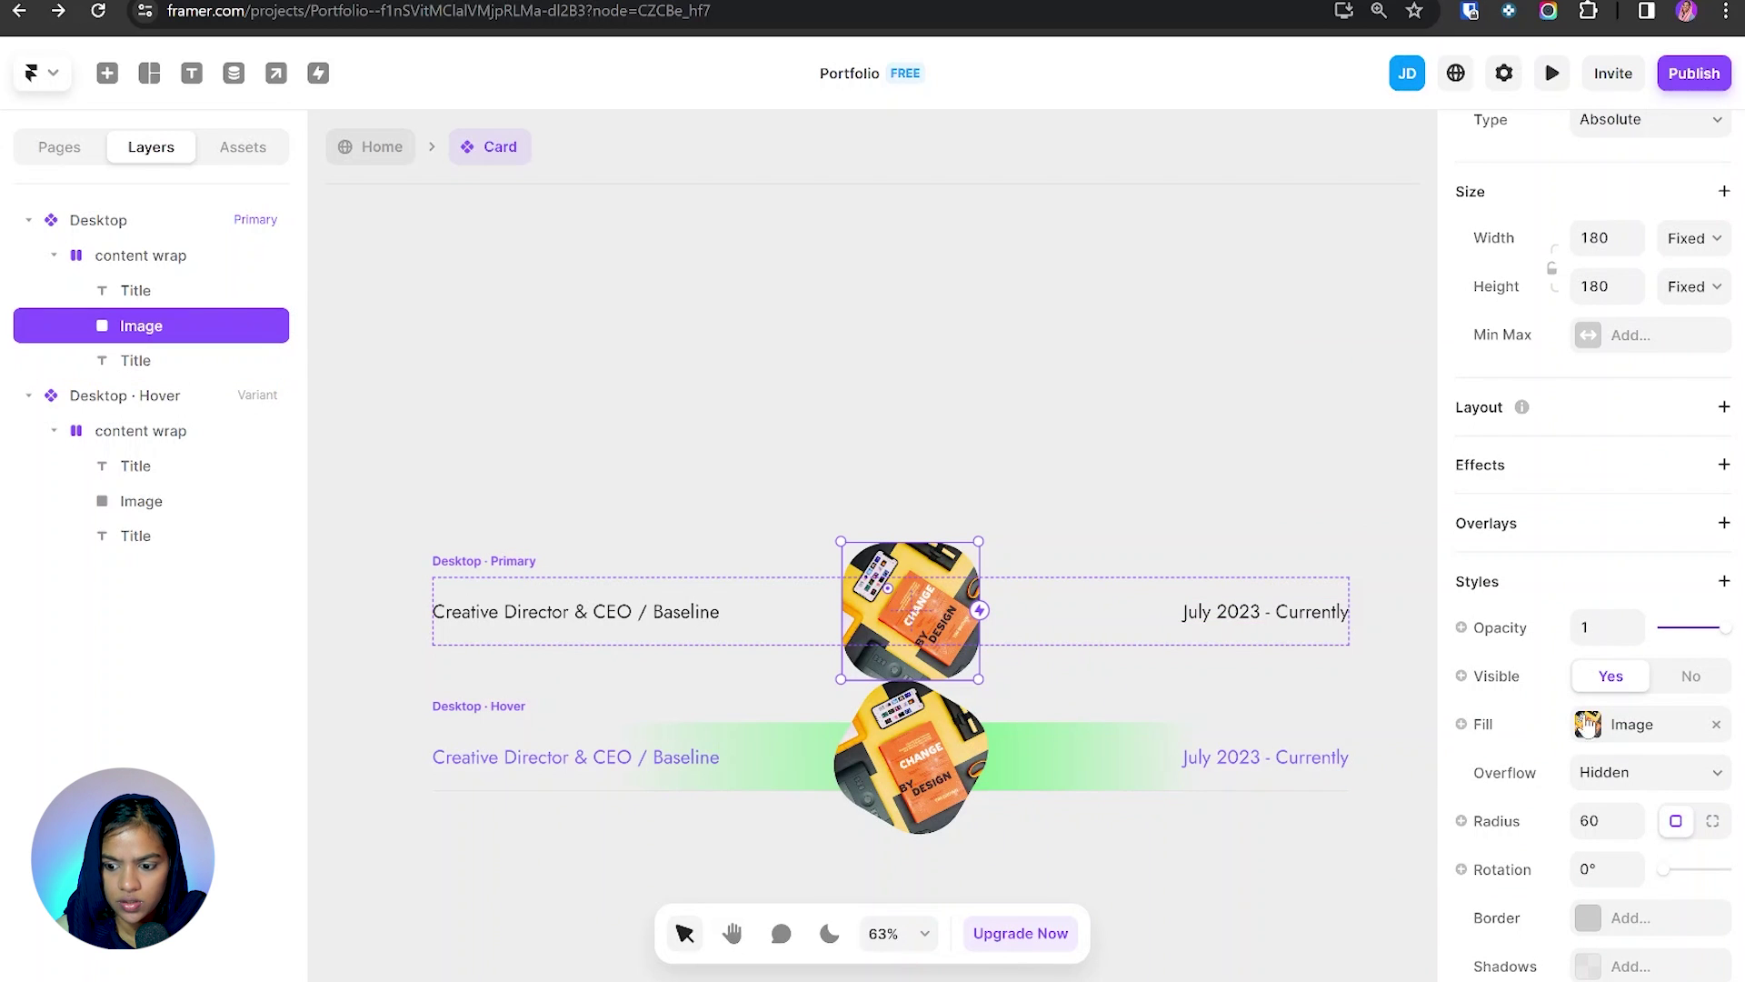
pyautogui.click(1461, 724)
pyautogui.moveTo(1502, 762)
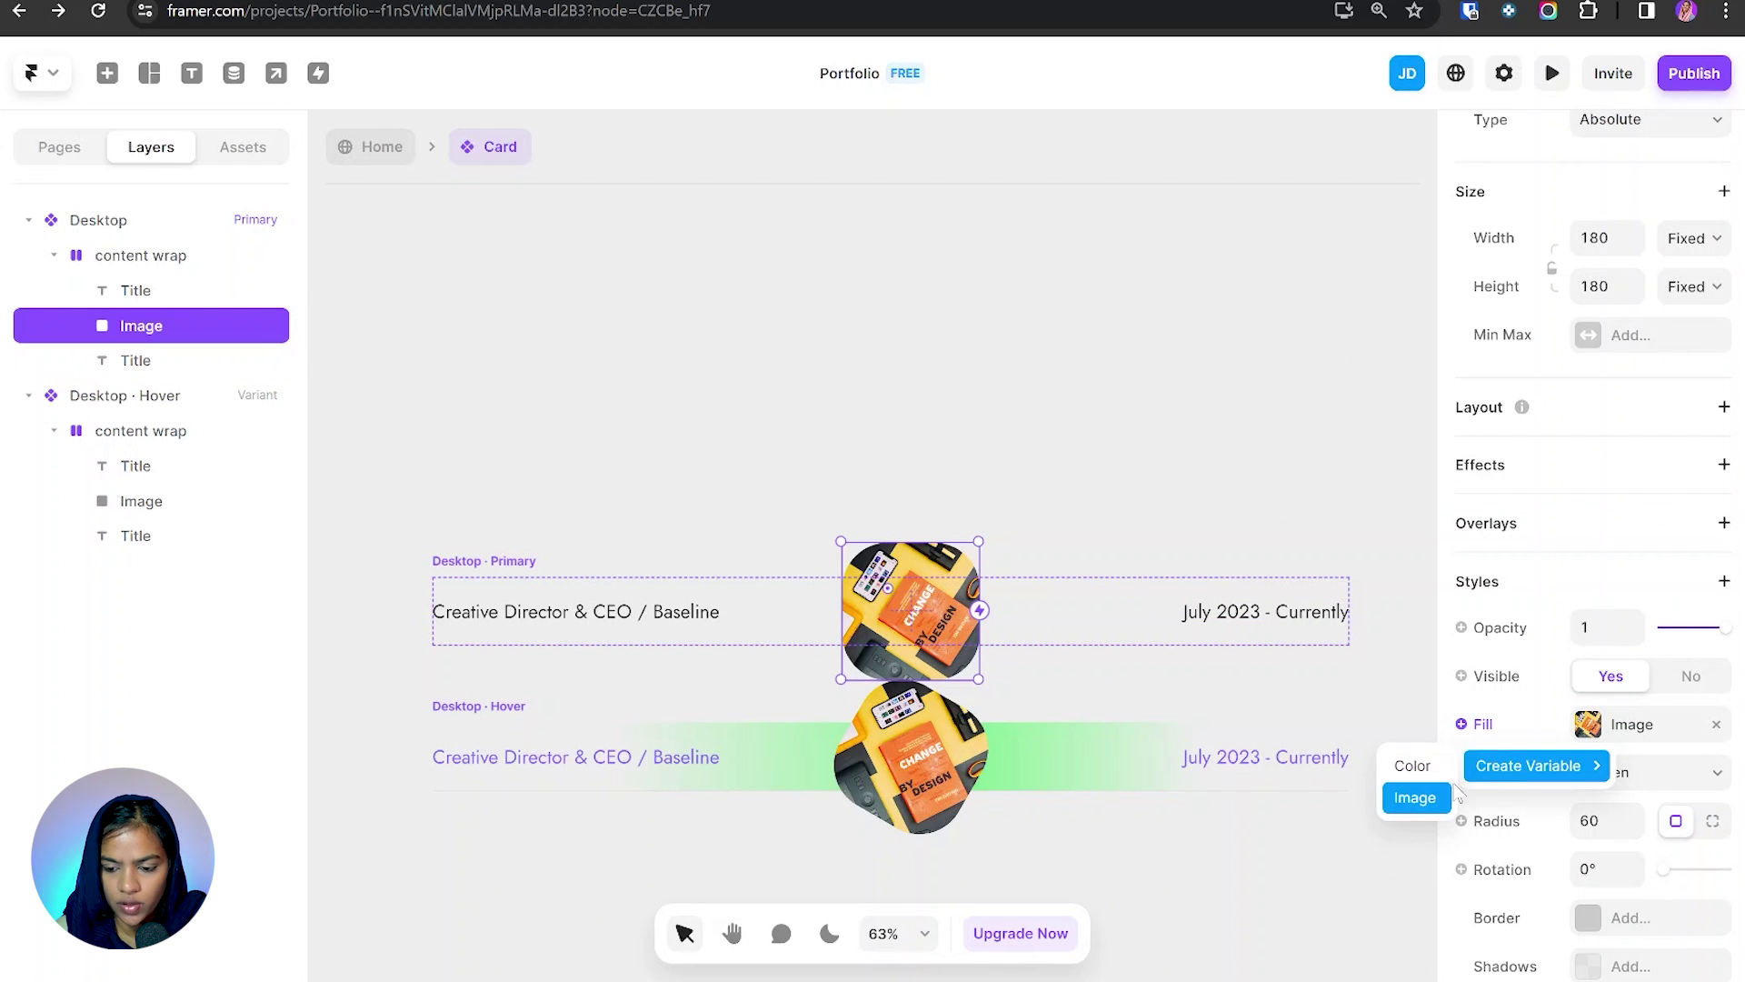
pyautogui.click(1421, 800)
pyautogui.click(1297, 421)
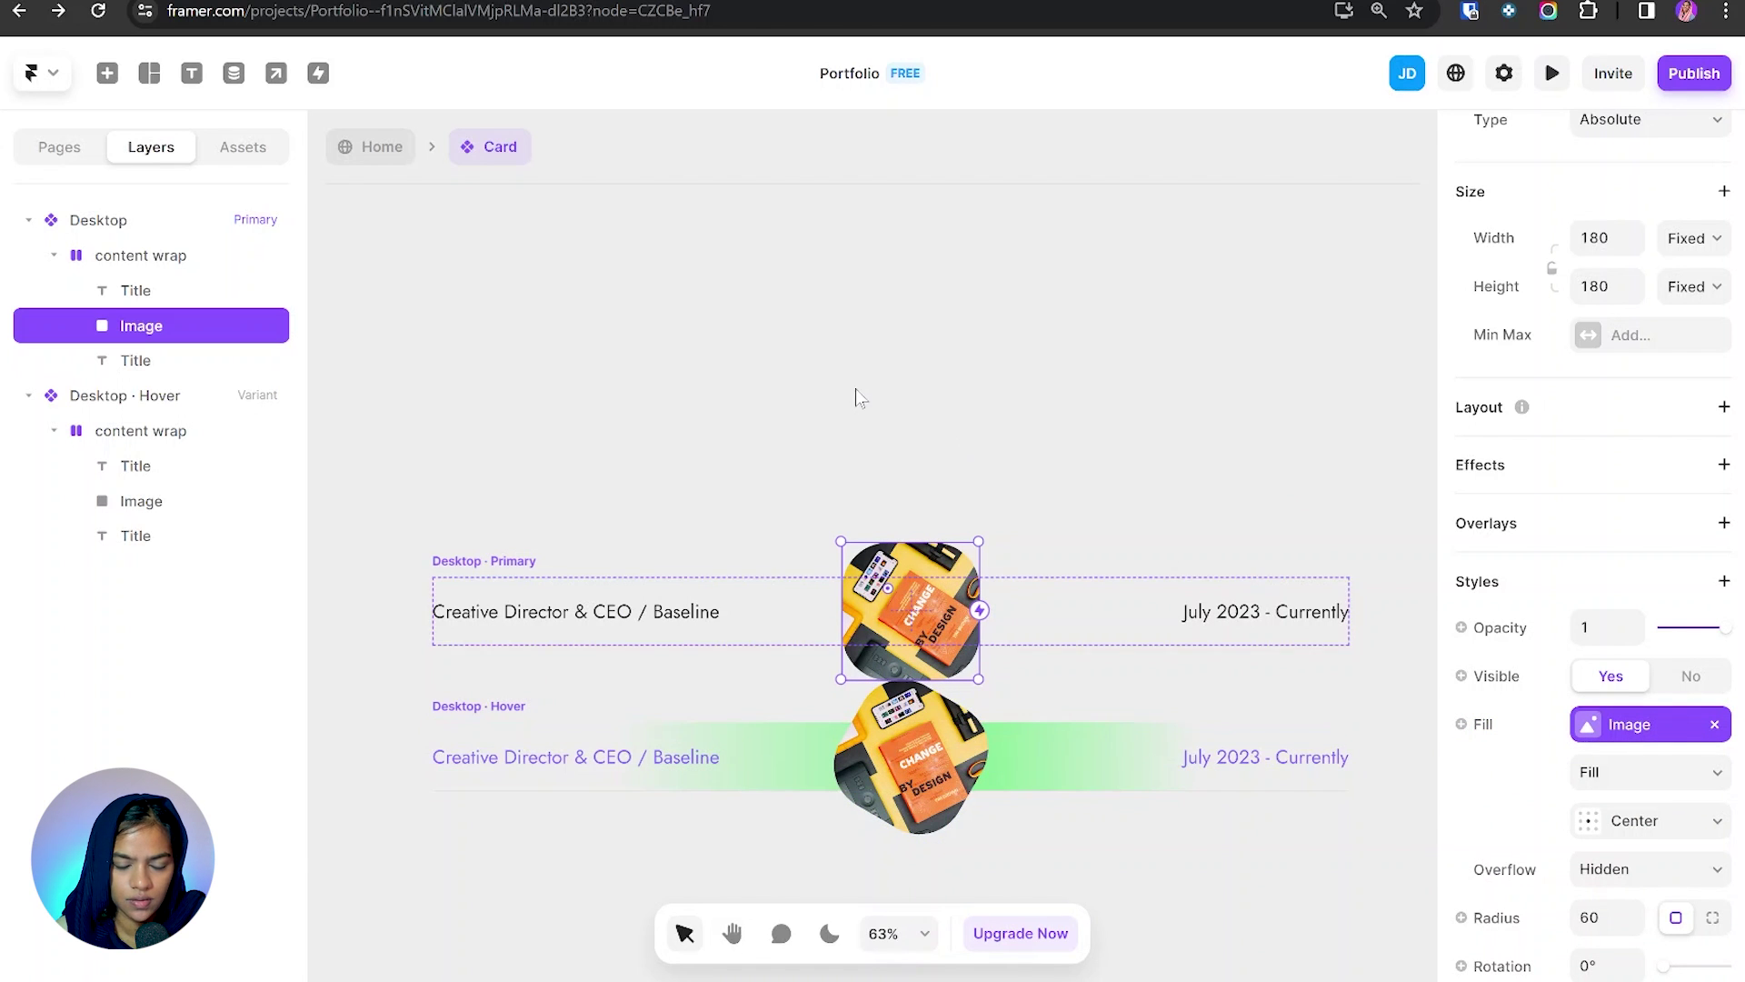
pyautogui.click(382, 148)
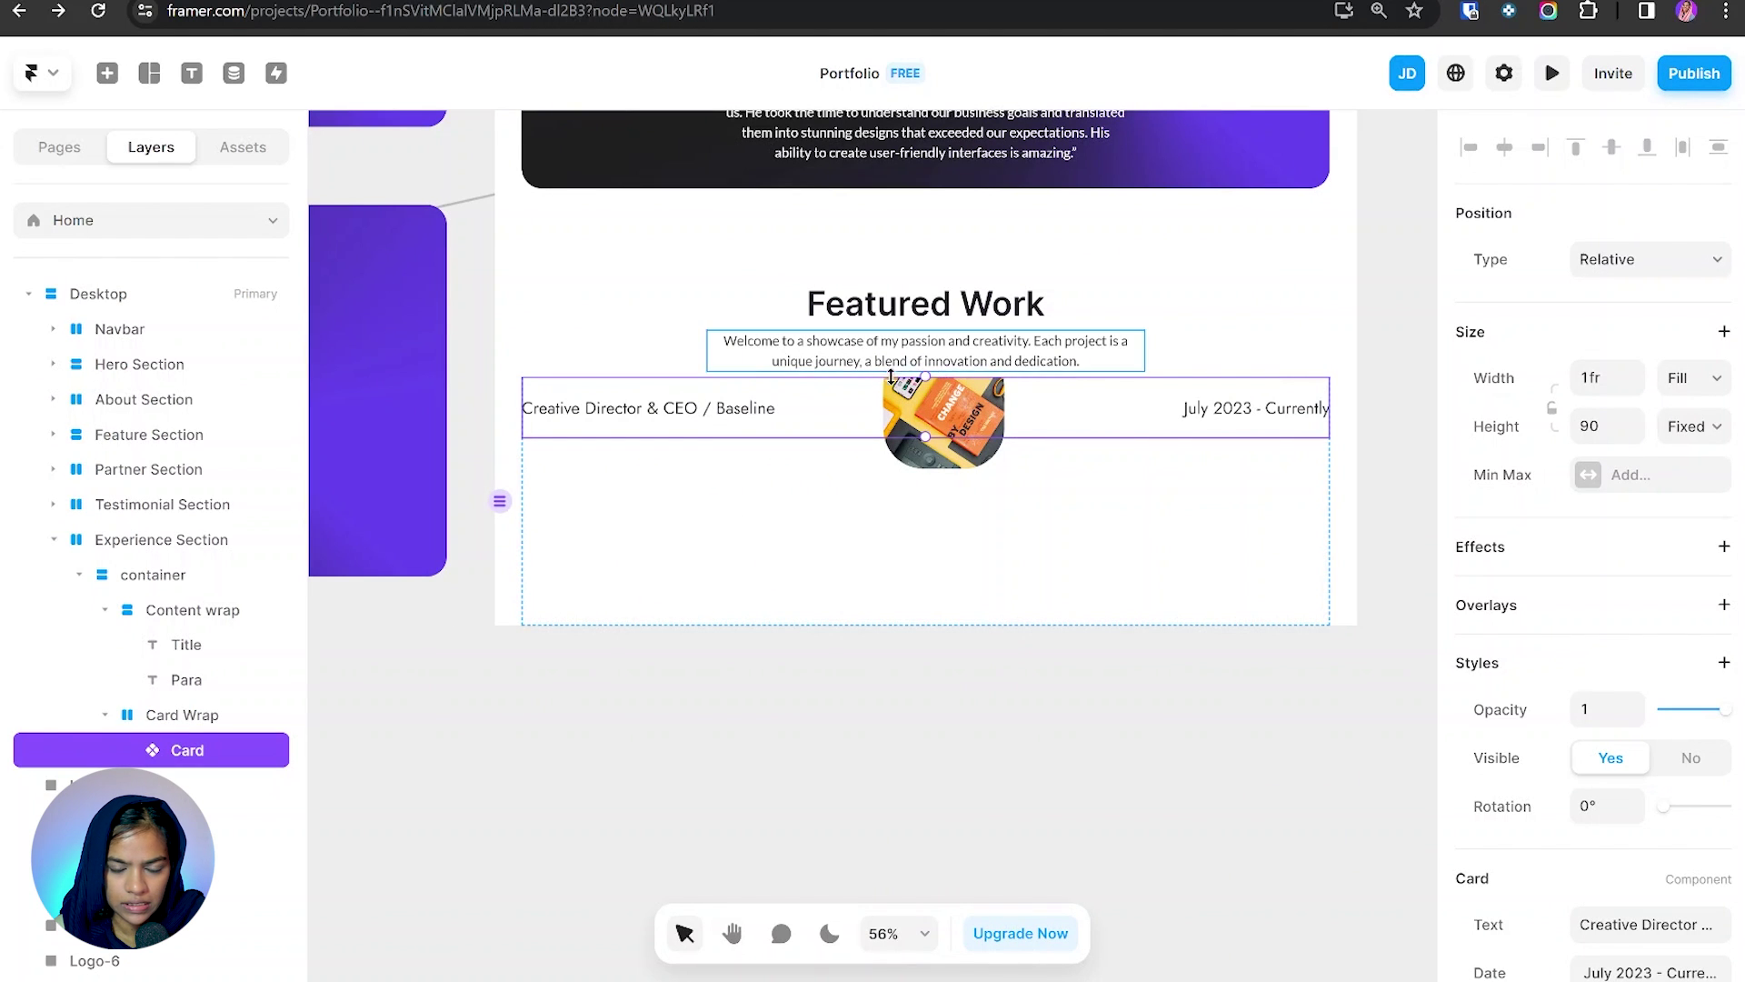
# Step: Set Card Wrap's overflow to Visible and its height to Fit Content
pyautogui.click(179, 576)
pyautogui.click(855, 410)
pyautogui.scroll(-7, 1591, 545)
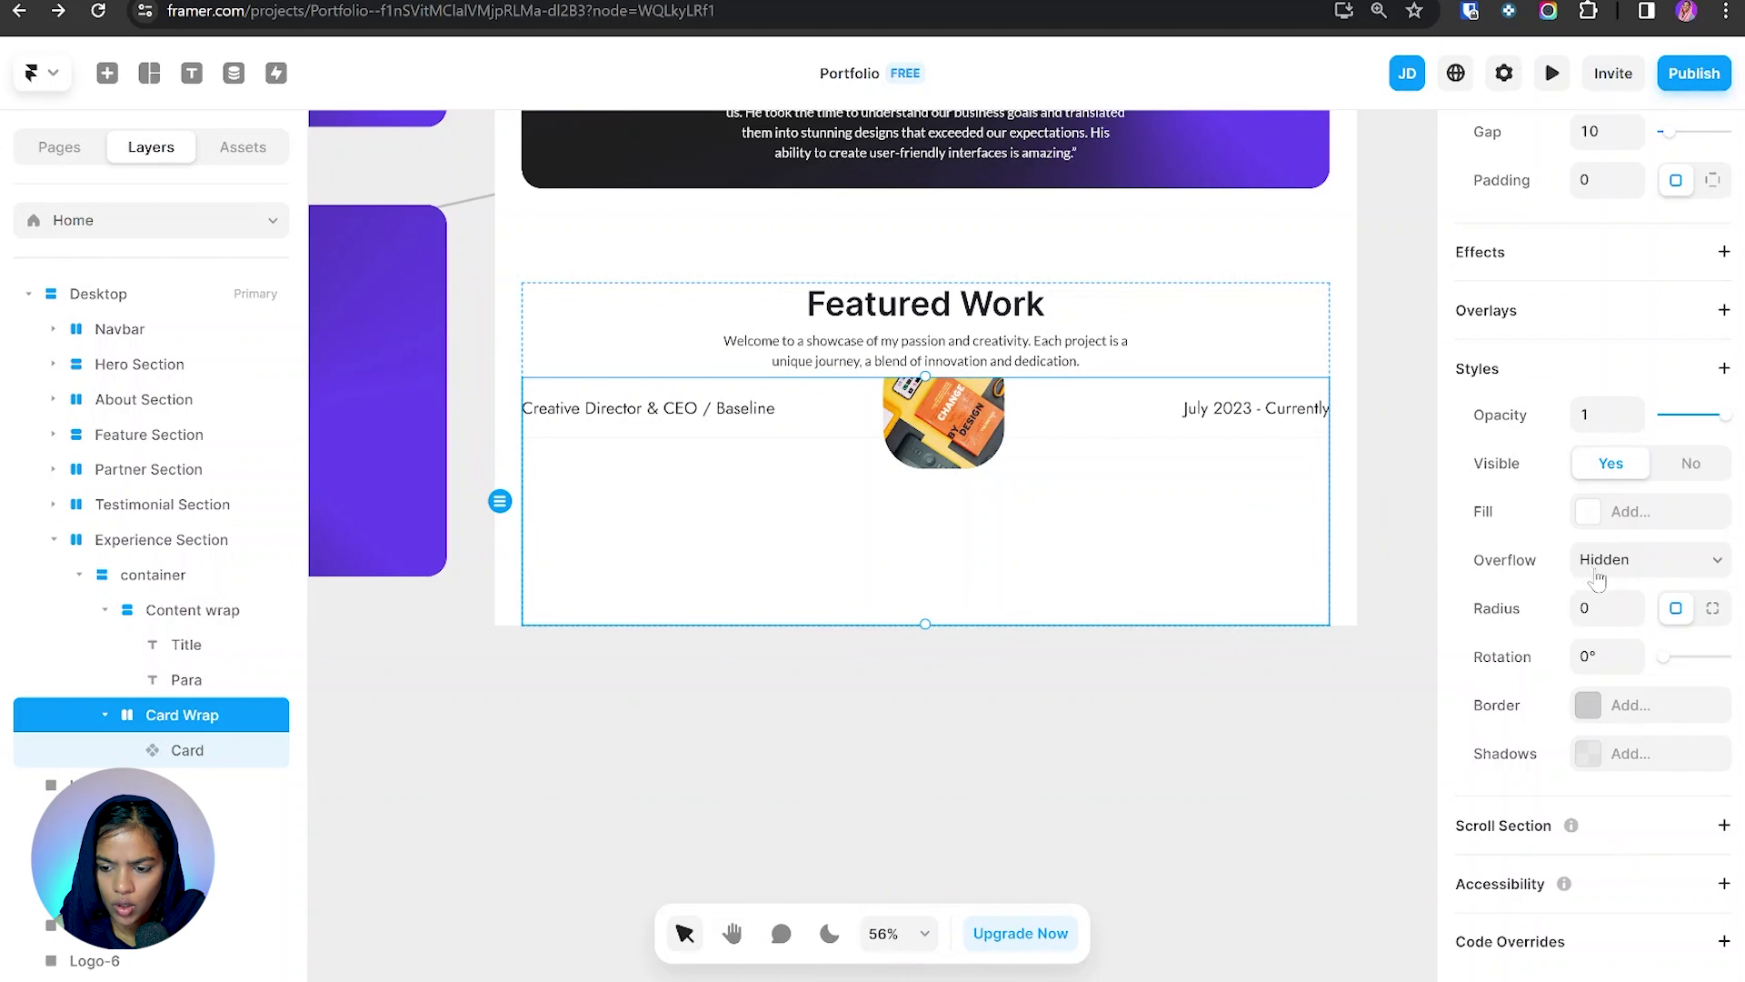
pyautogui.click(1650, 559)
pyautogui.click(1609, 596)
pyautogui.scroll(7, 1673, 514)
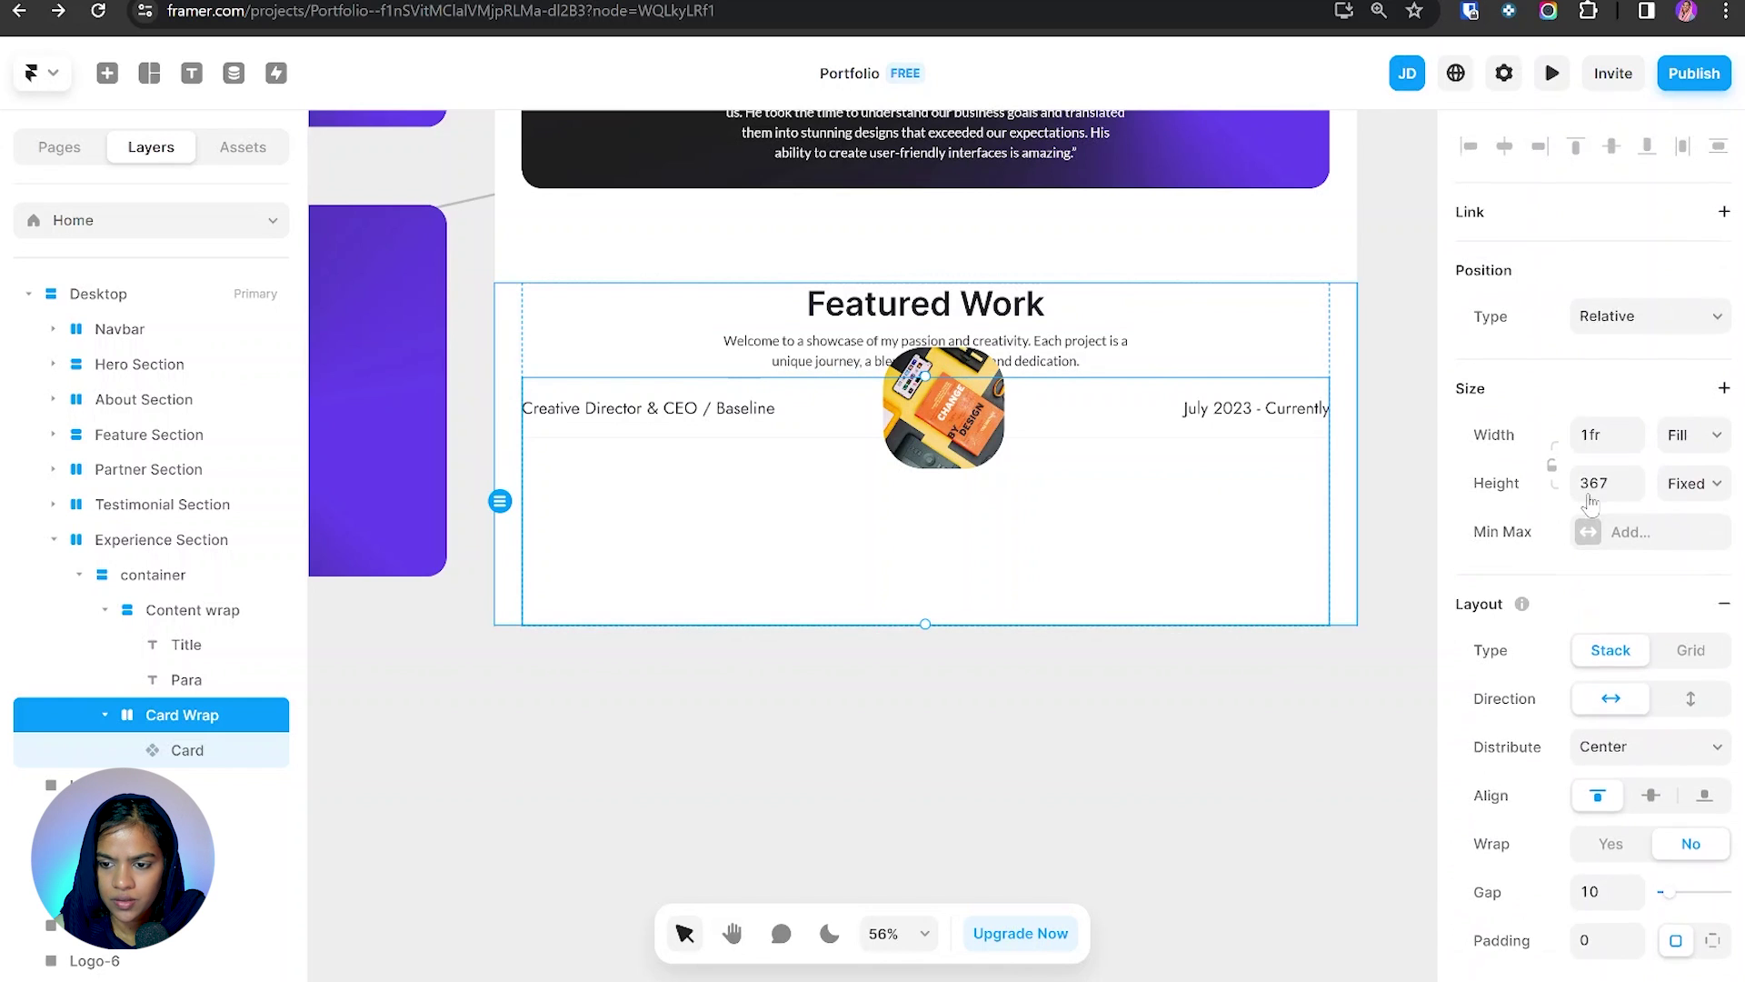
pyautogui.click(1692, 484)
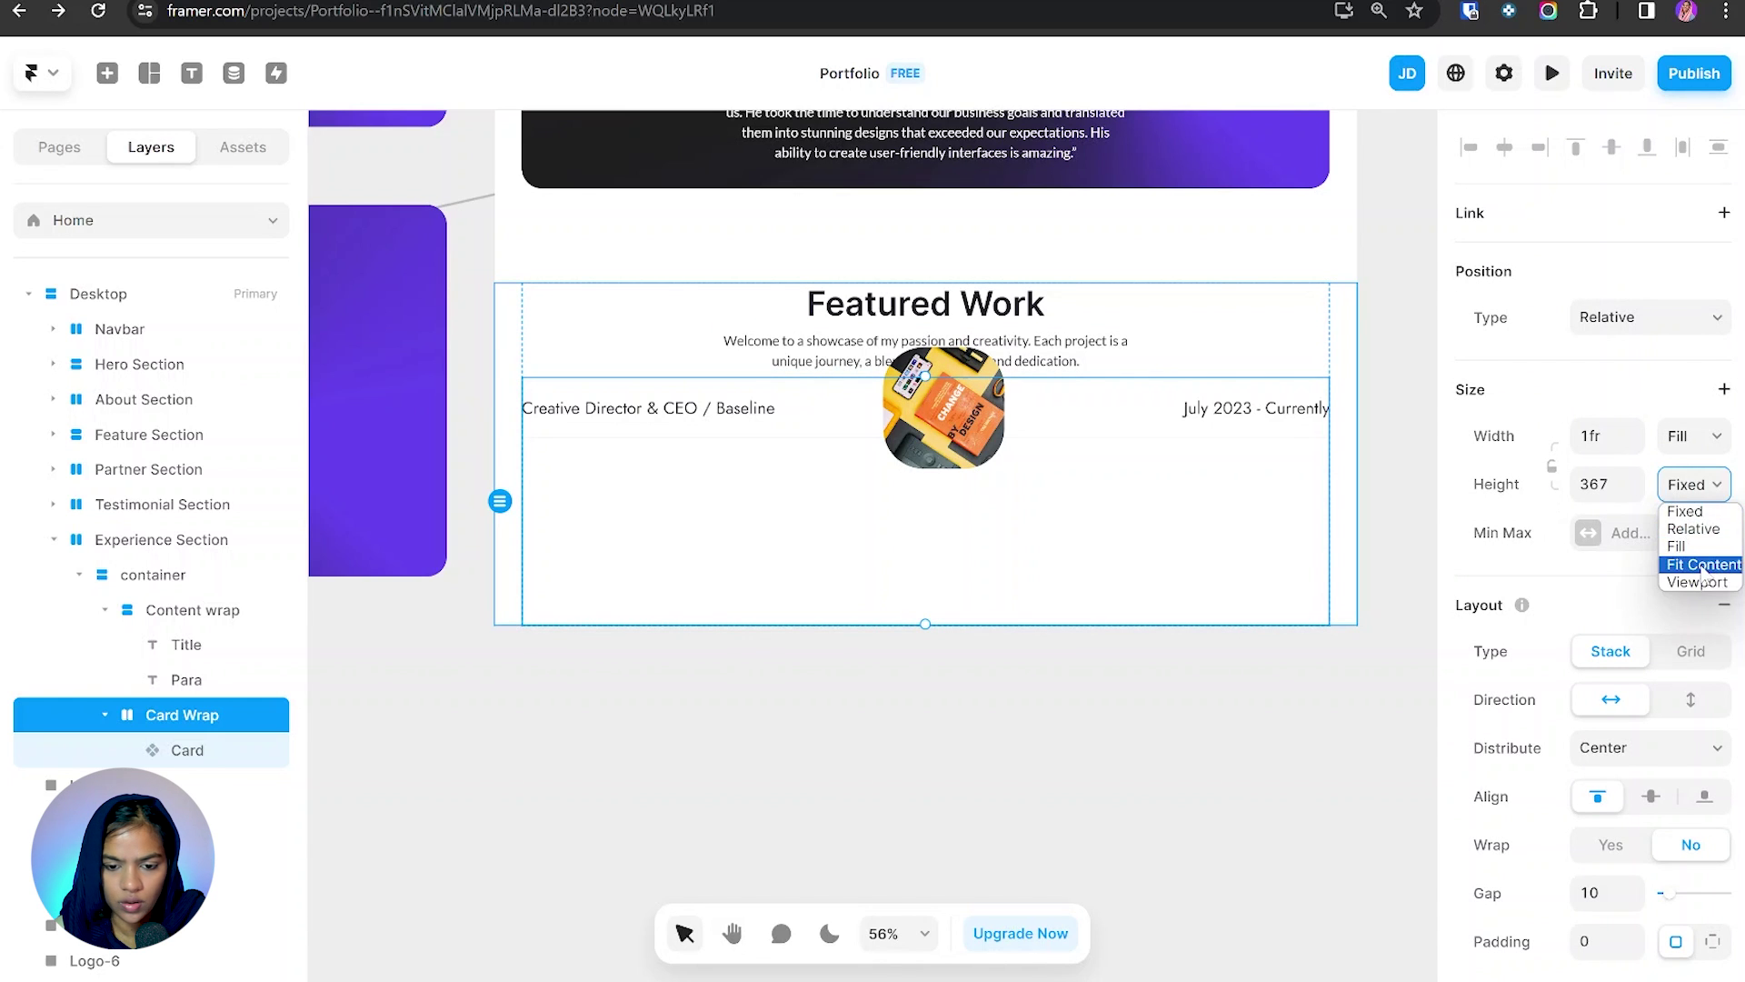
pyautogui.click(1689, 560)
# Step: Duplicate the Card into five vertically stacked rows and open the Card component for editing
pyautogui.click(218, 752)
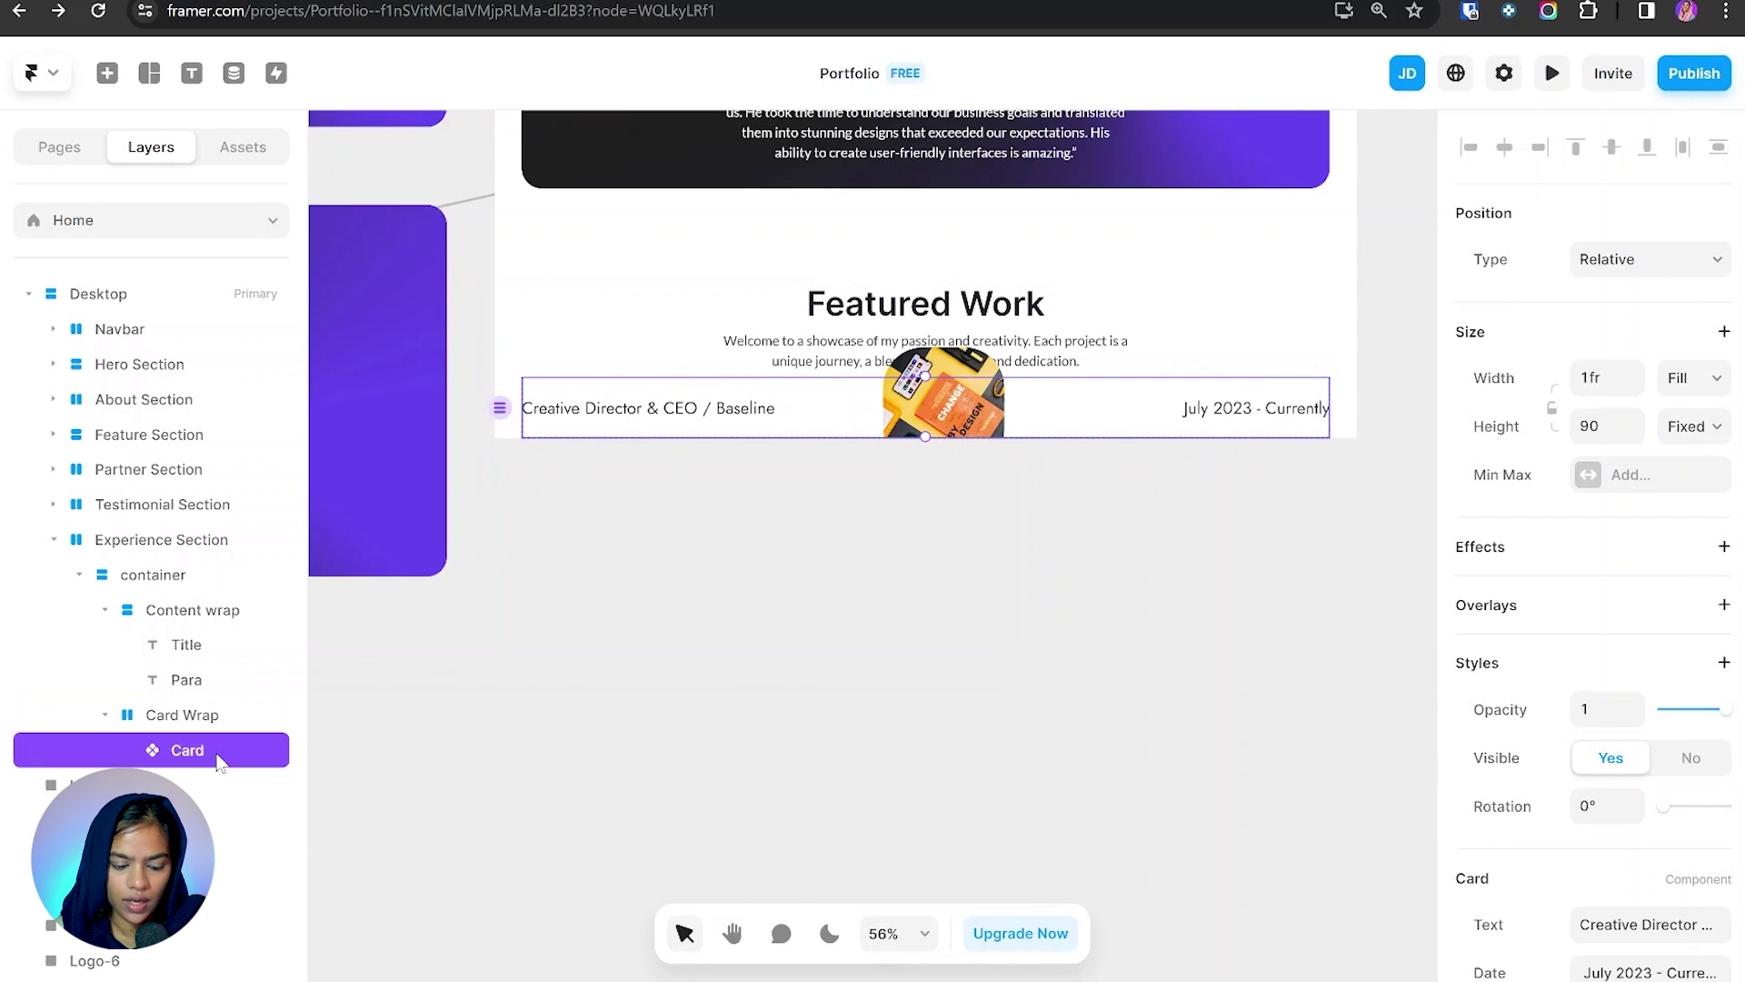
pyautogui.hotkey('ctrl', 'd')
pyautogui.hotkey('ctrl', 'd')
pyautogui.hotkey('ctrl', 'd')
pyautogui.hotkey('ctrl', 'd')
pyautogui.click(163, 719)
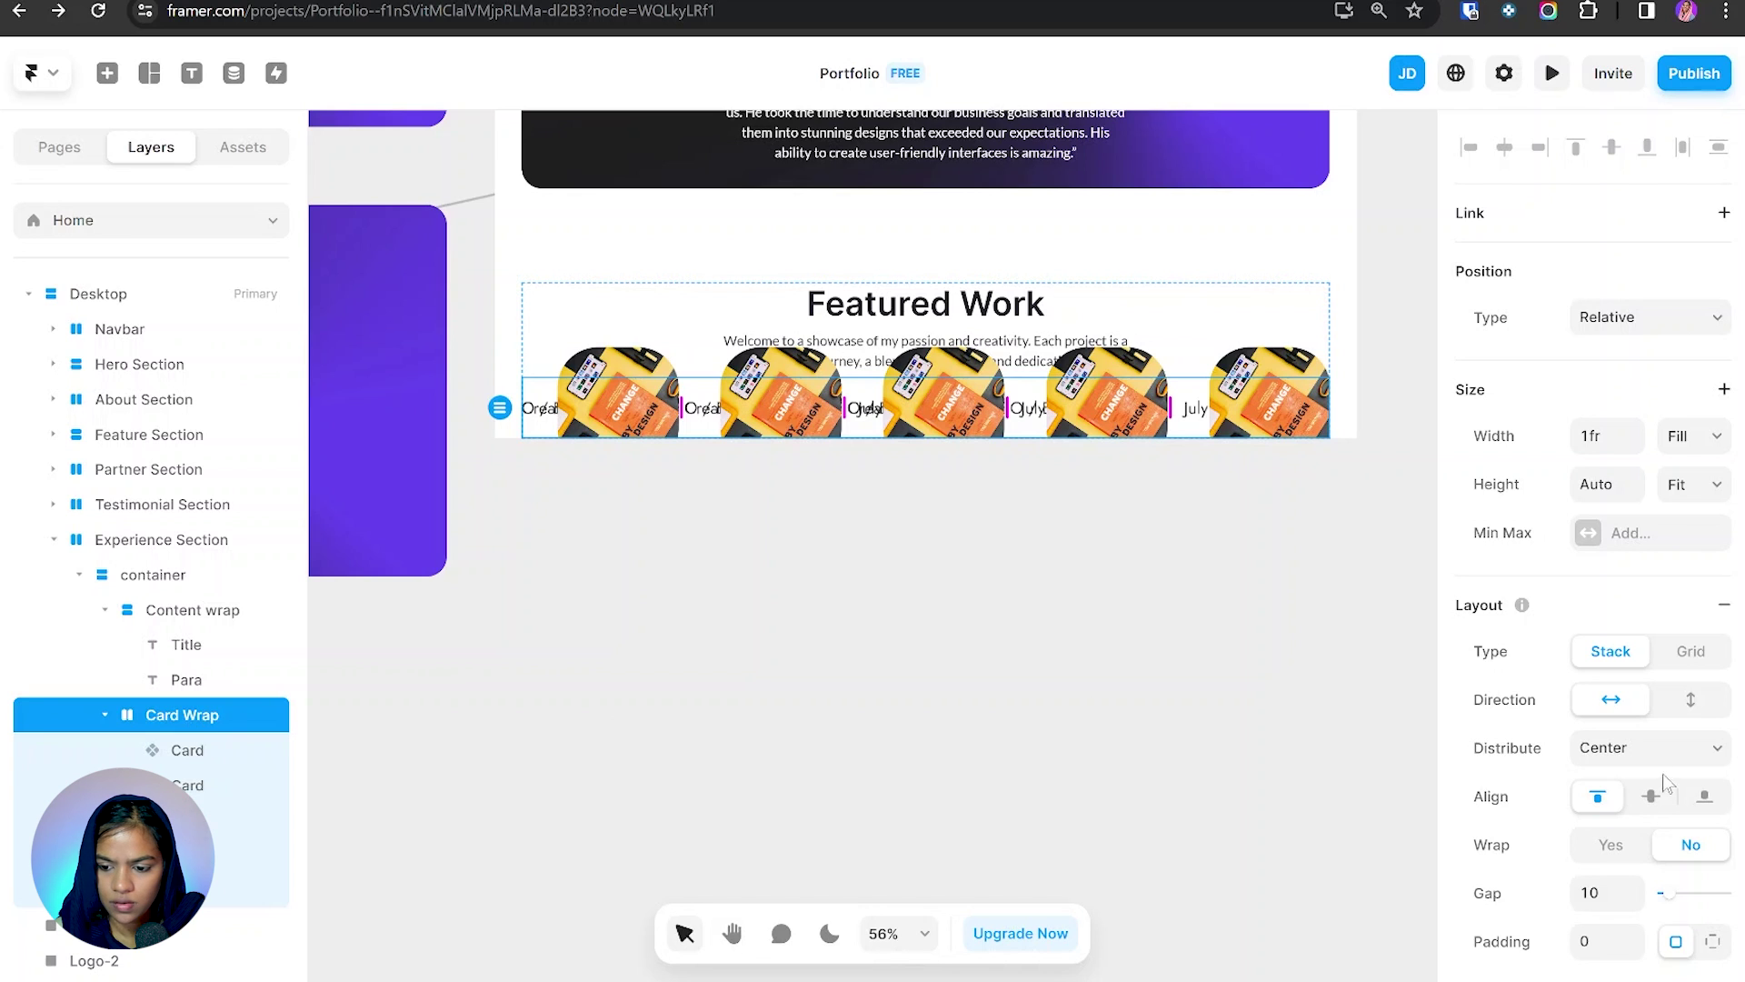
pyautogui.click(1691, 700)
pyautogui.click(810, 779)
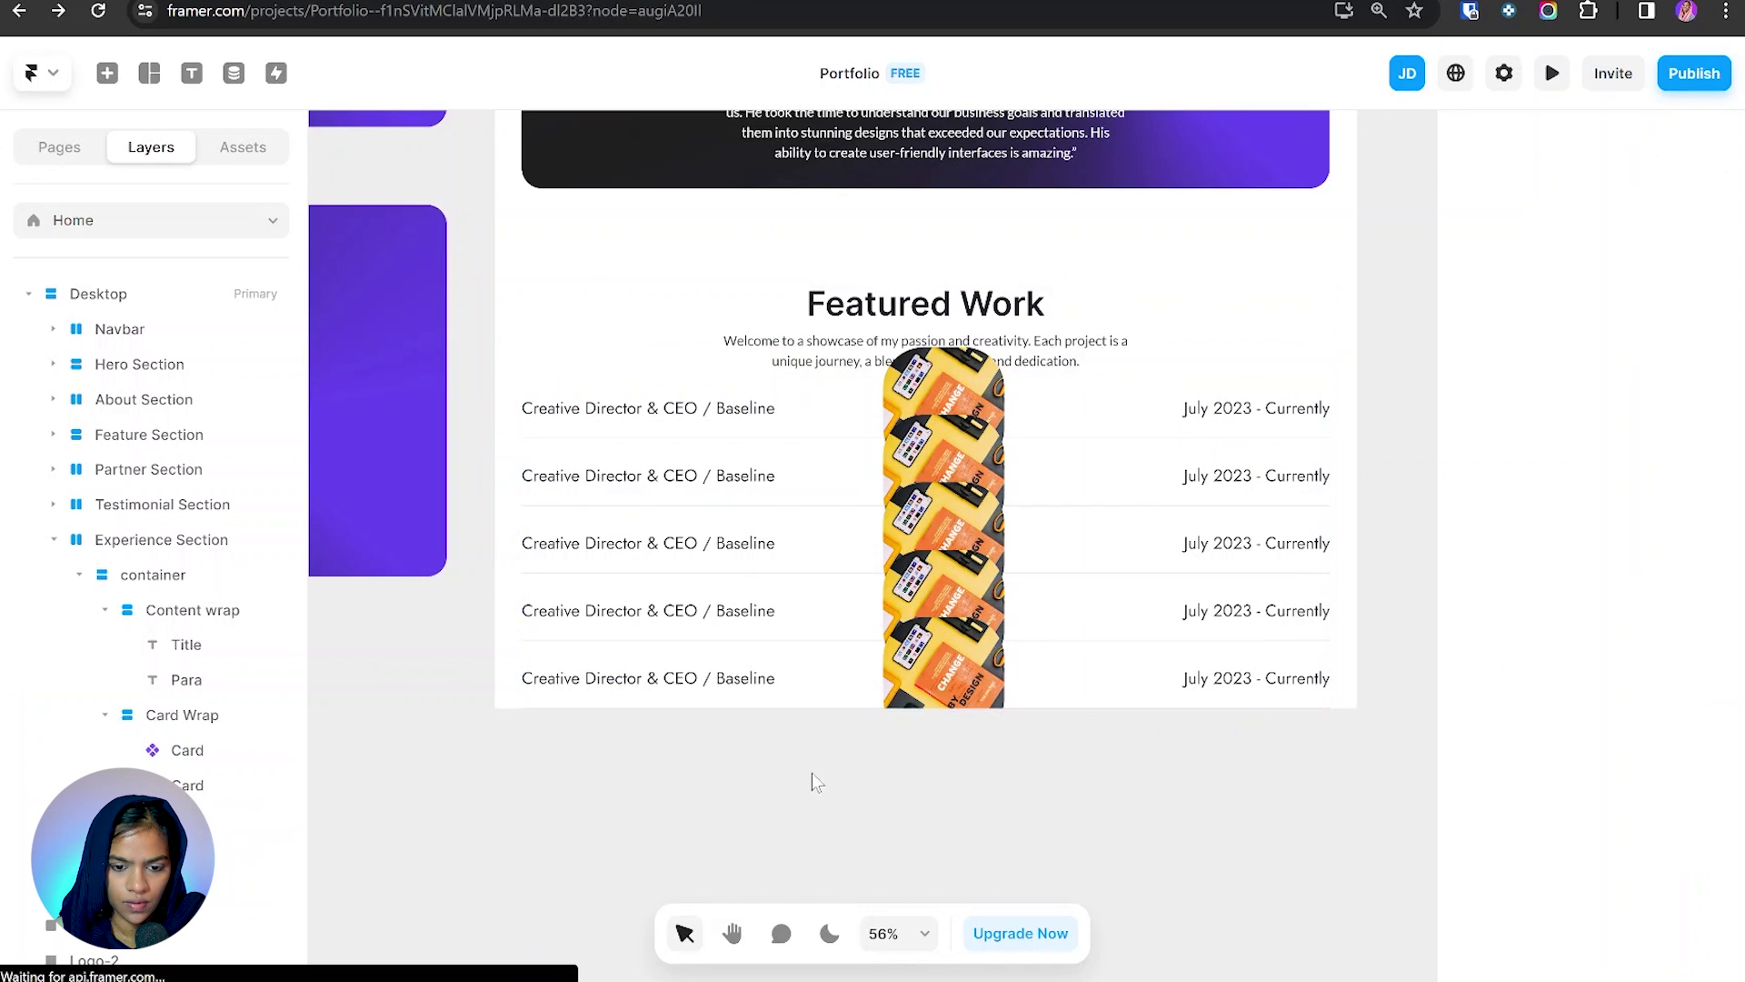
pyautogui.doubleClick(772, 443)
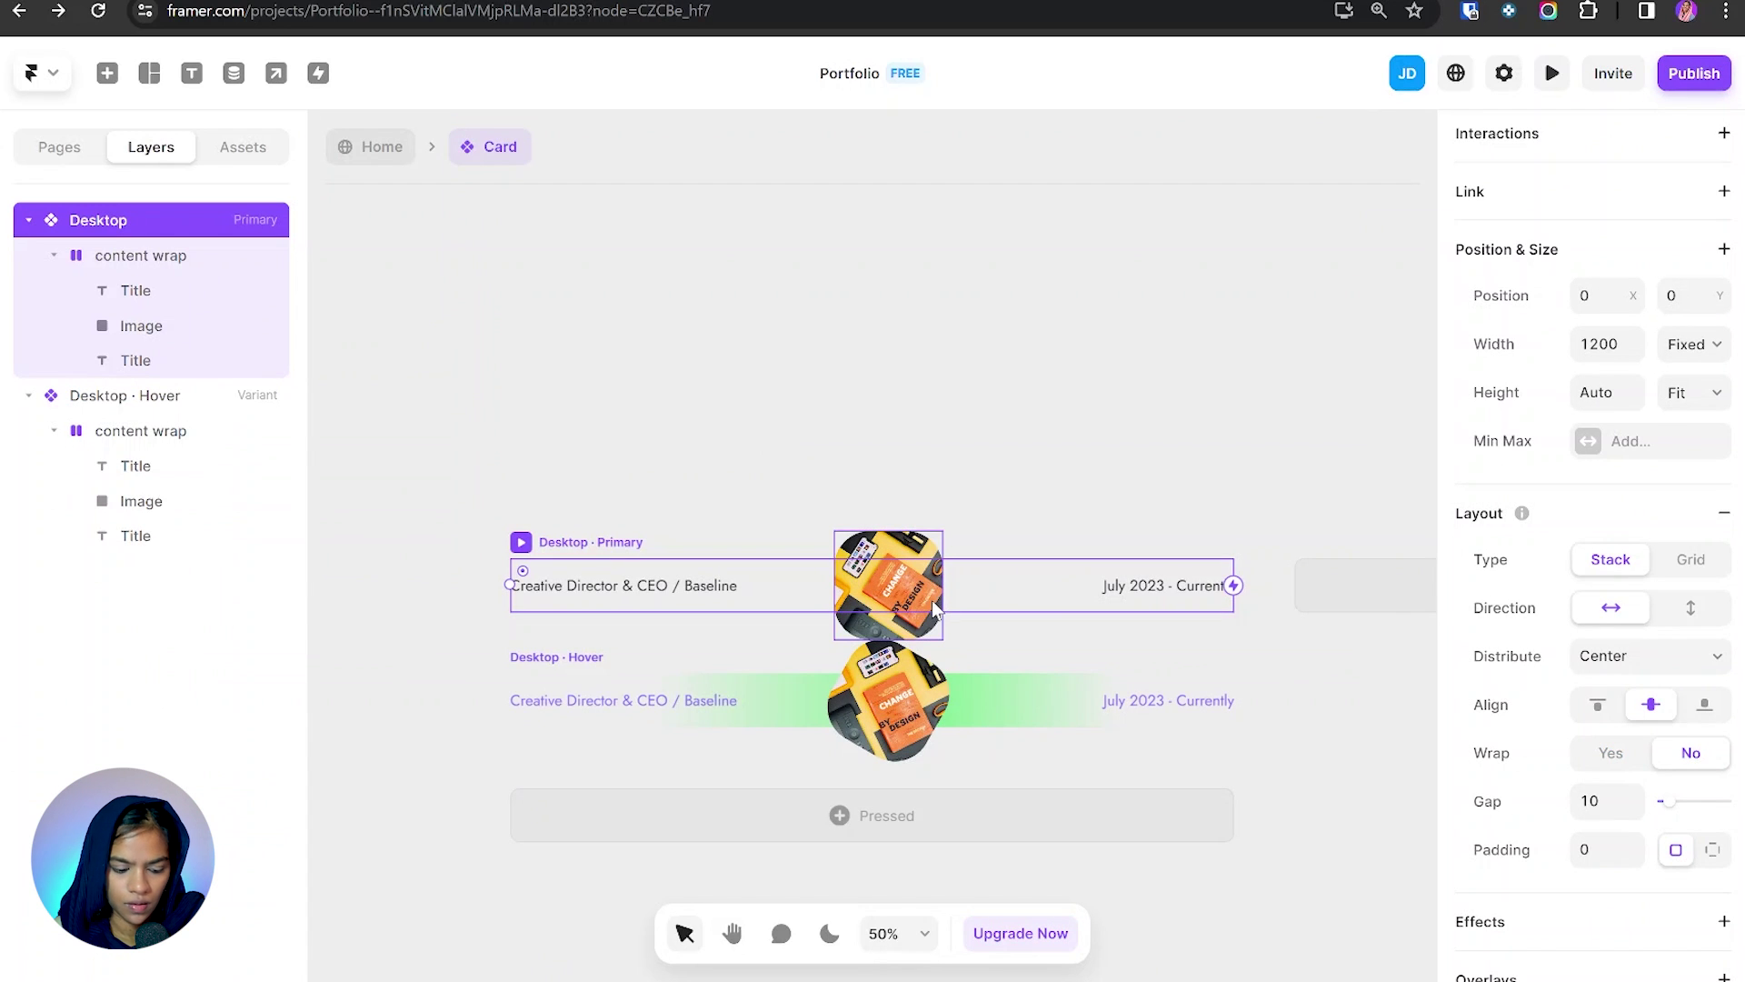
# Step: Set the primary variant's image opacity to 0 and the Hover variant's to 1, then exit to Home
pyautogui.scroll(2, 925, 600)
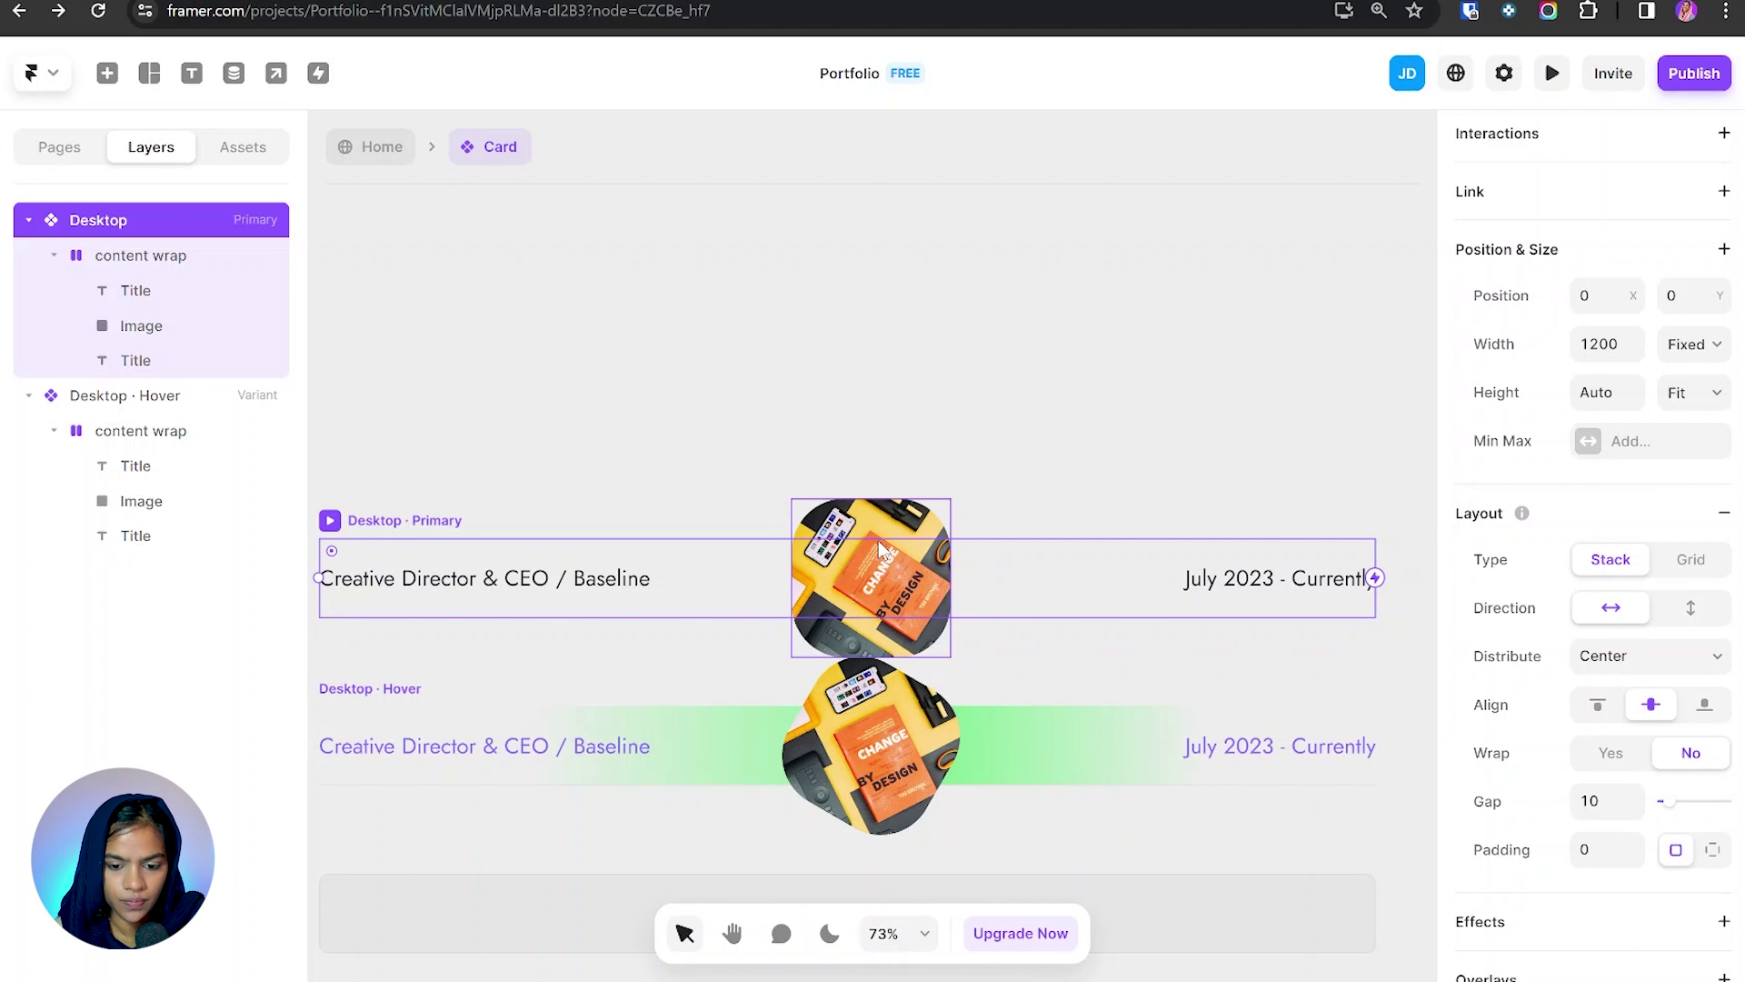
pyautogui.click(882, 549)
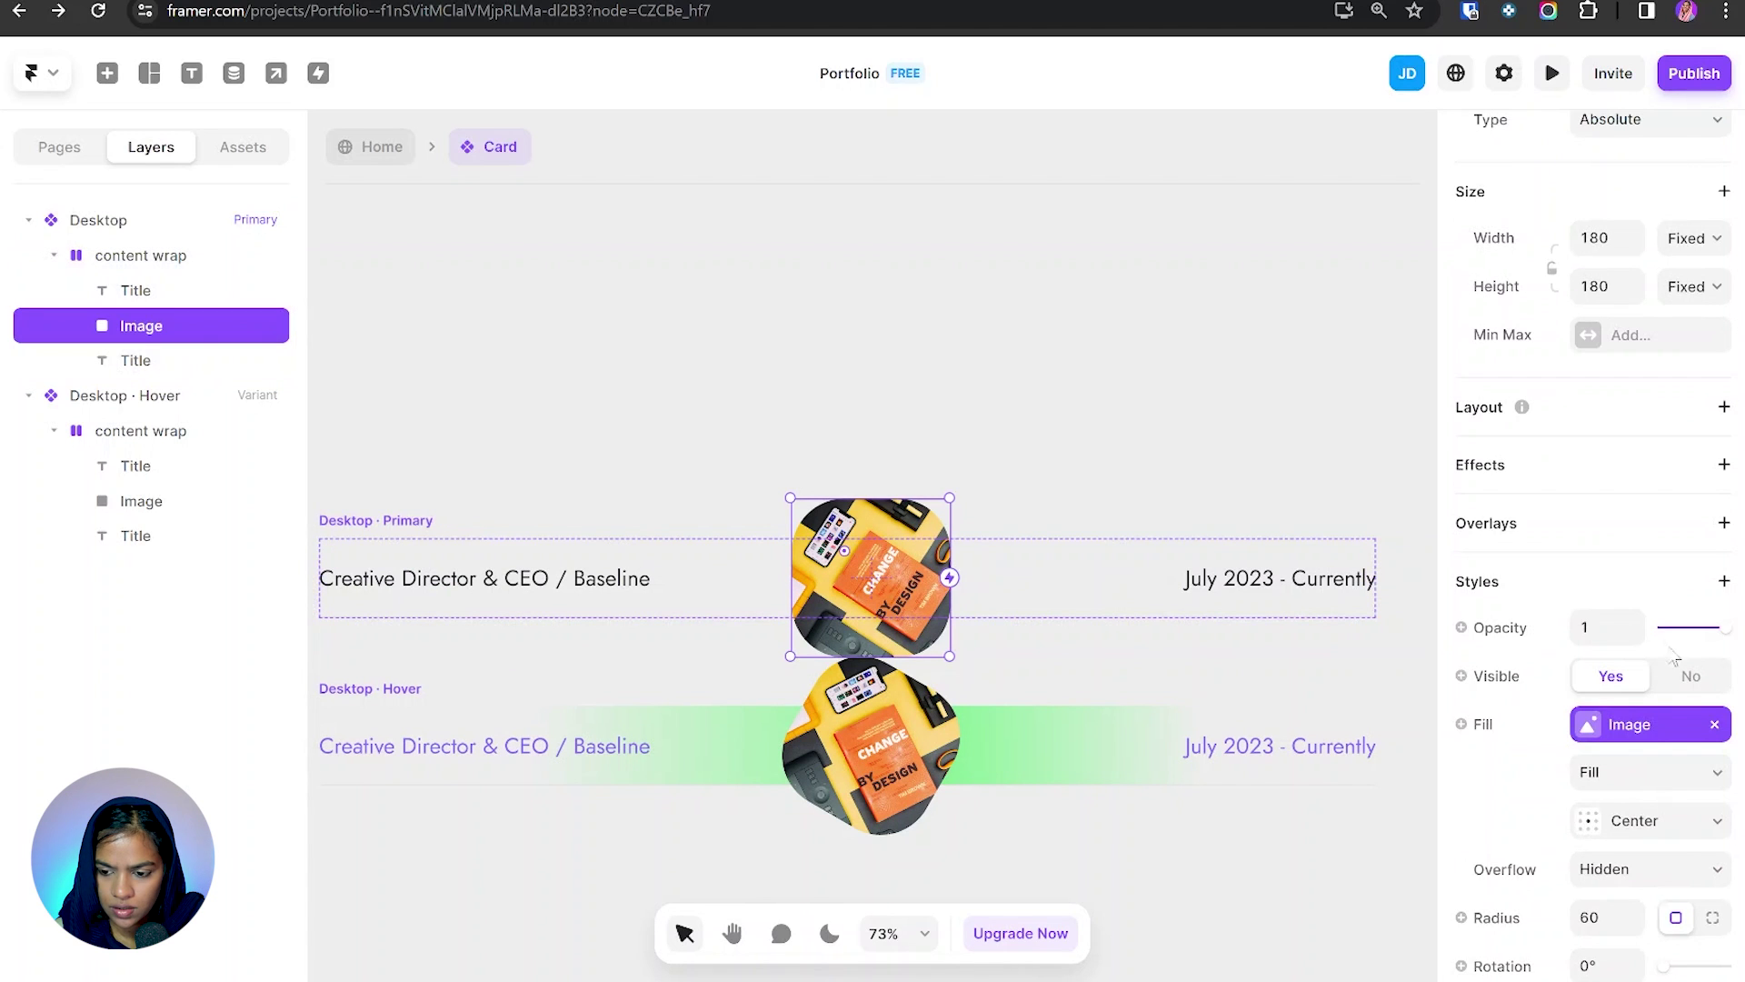
pyautogui.moveTo(1715, 639); pyautogui.dragTo(1591, 641)
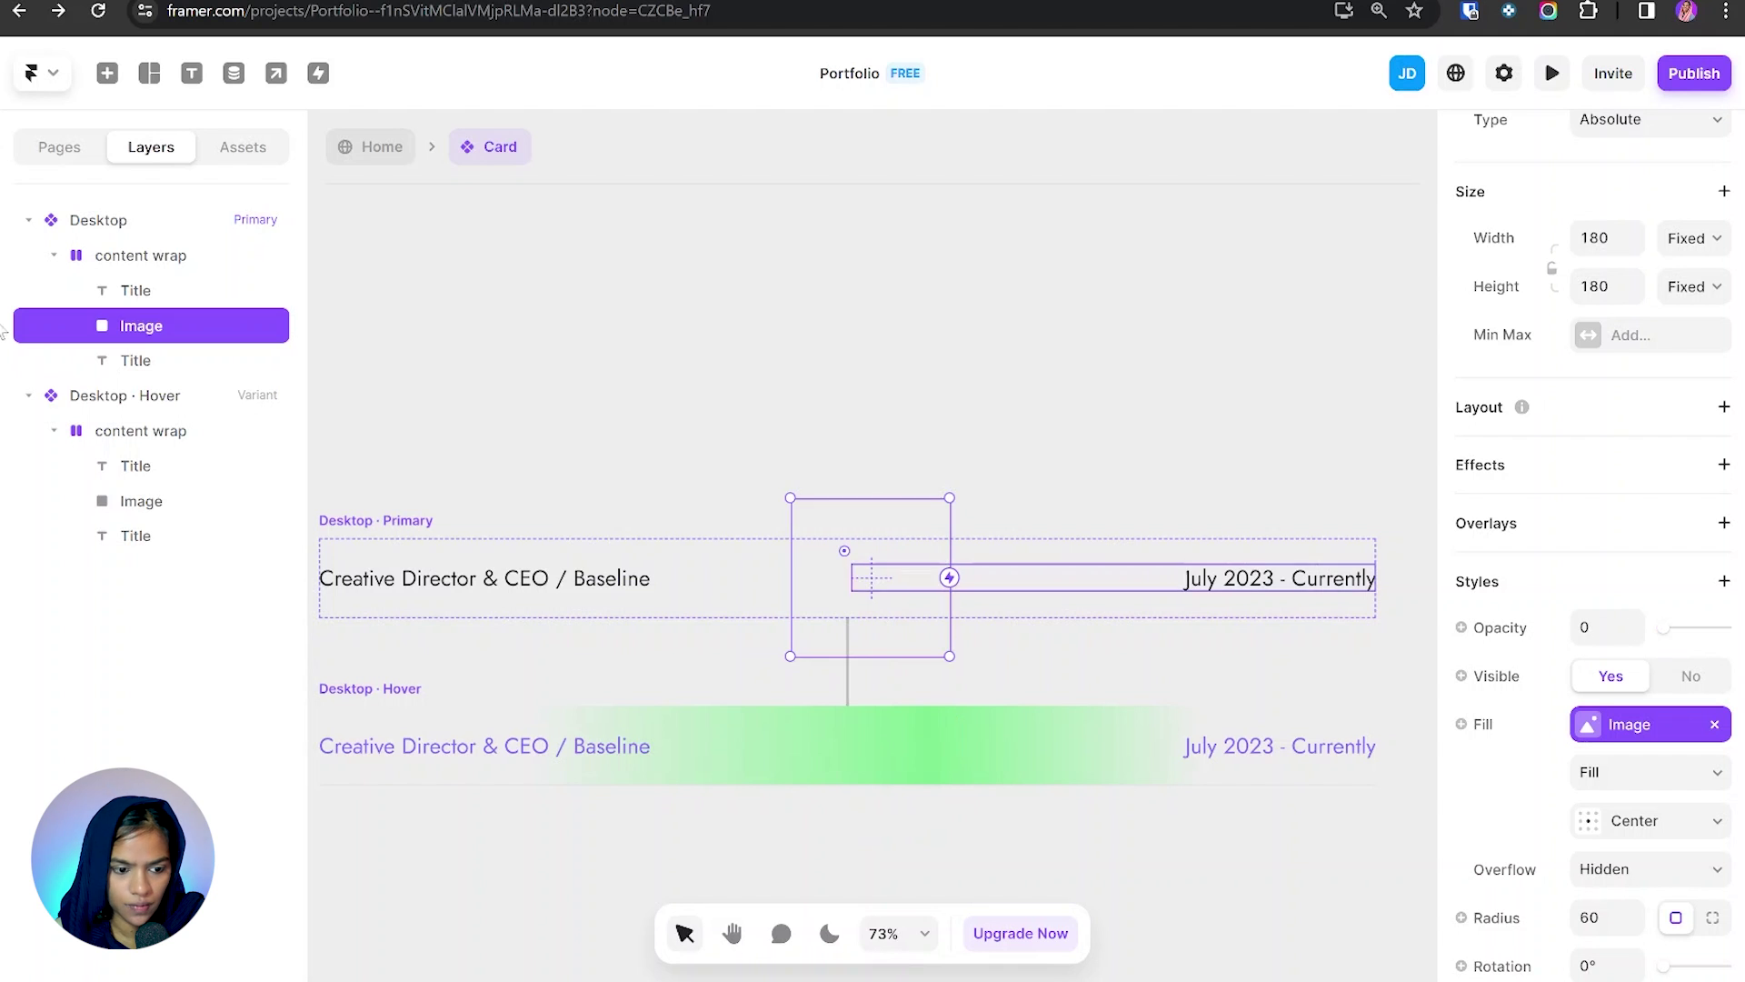
pyautogui.click(127, 505)
pyautogui.moveTo(1663, 460); pyautogui.dragTo(1732, 460)
pyautogui.press('Escape')
pyautogui.click(854, 780)
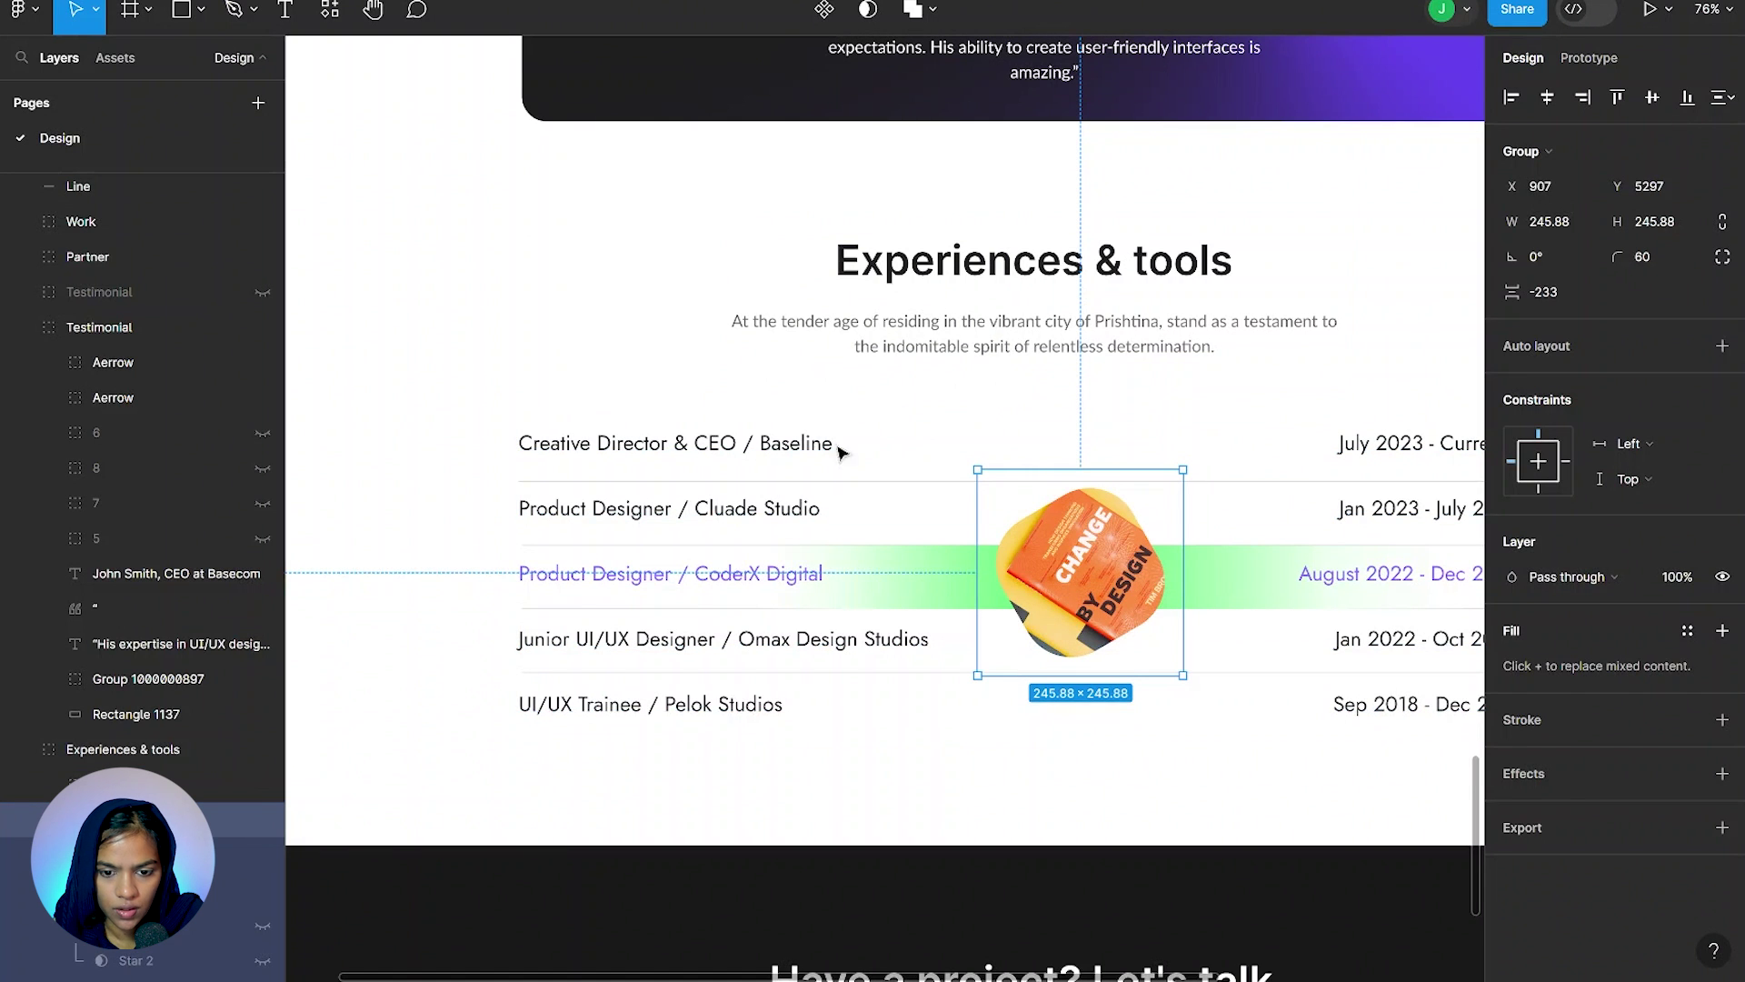
# Step: Set the Featured Work container's stack gap to 80
pyautogui.press('alt')
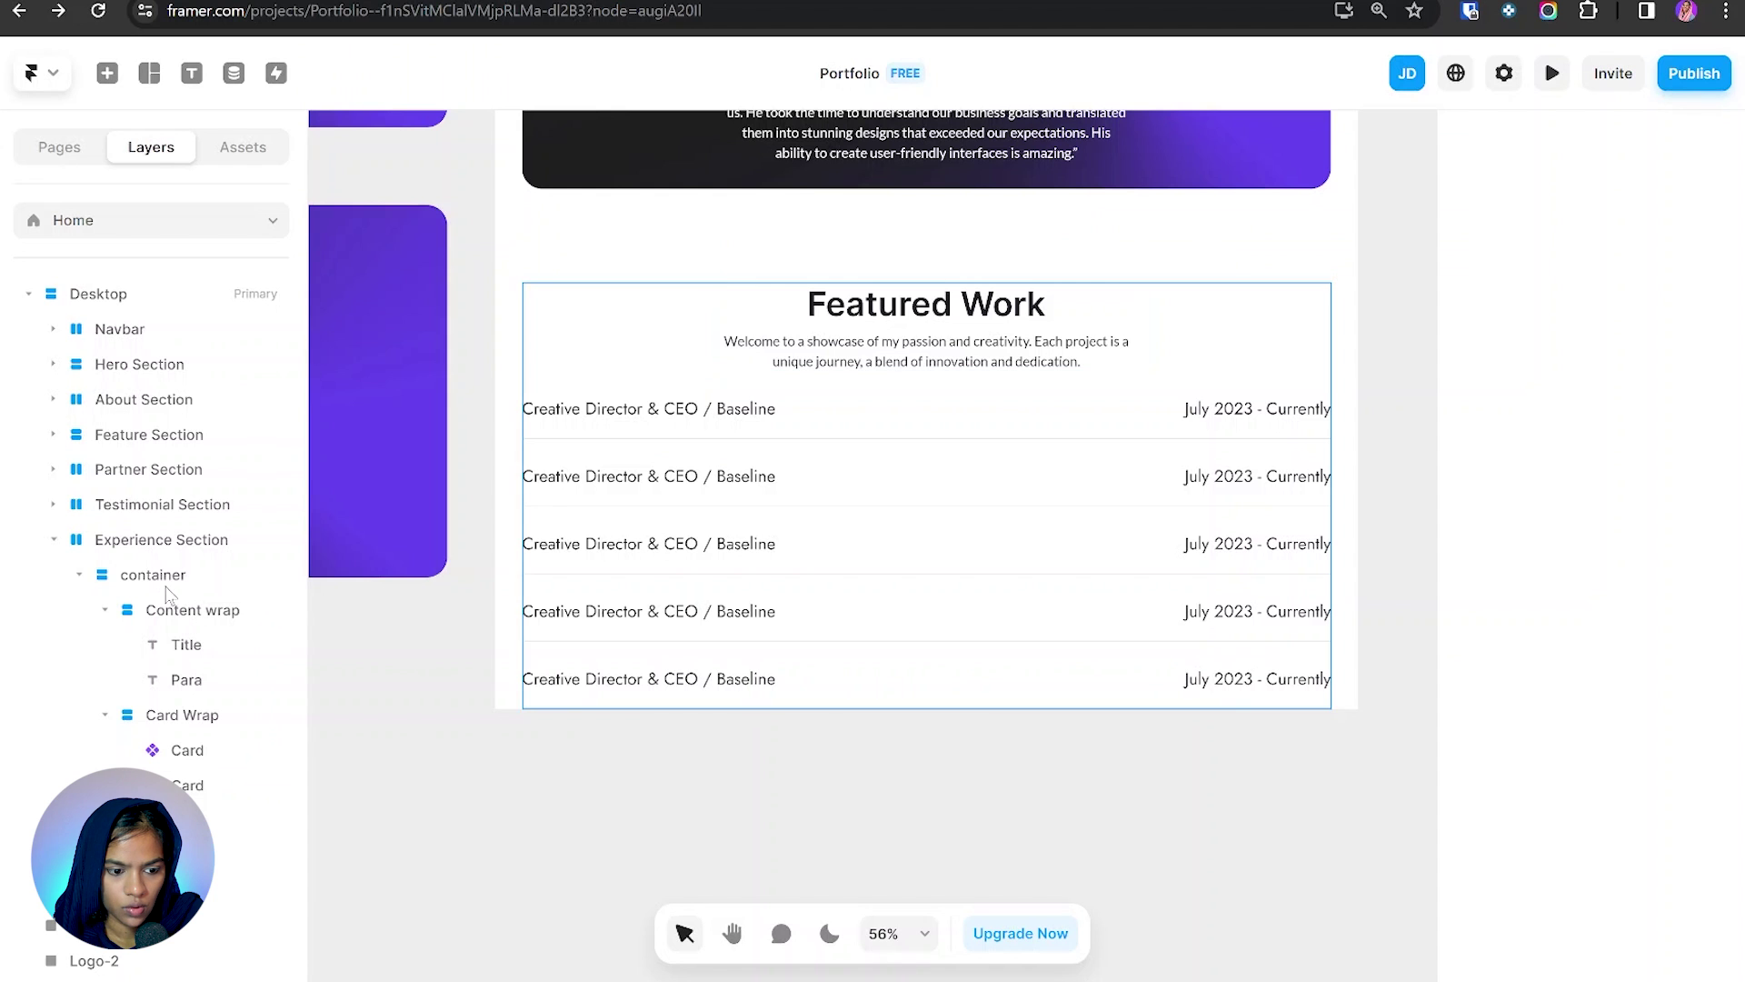
pyautogui.click(166, 582)
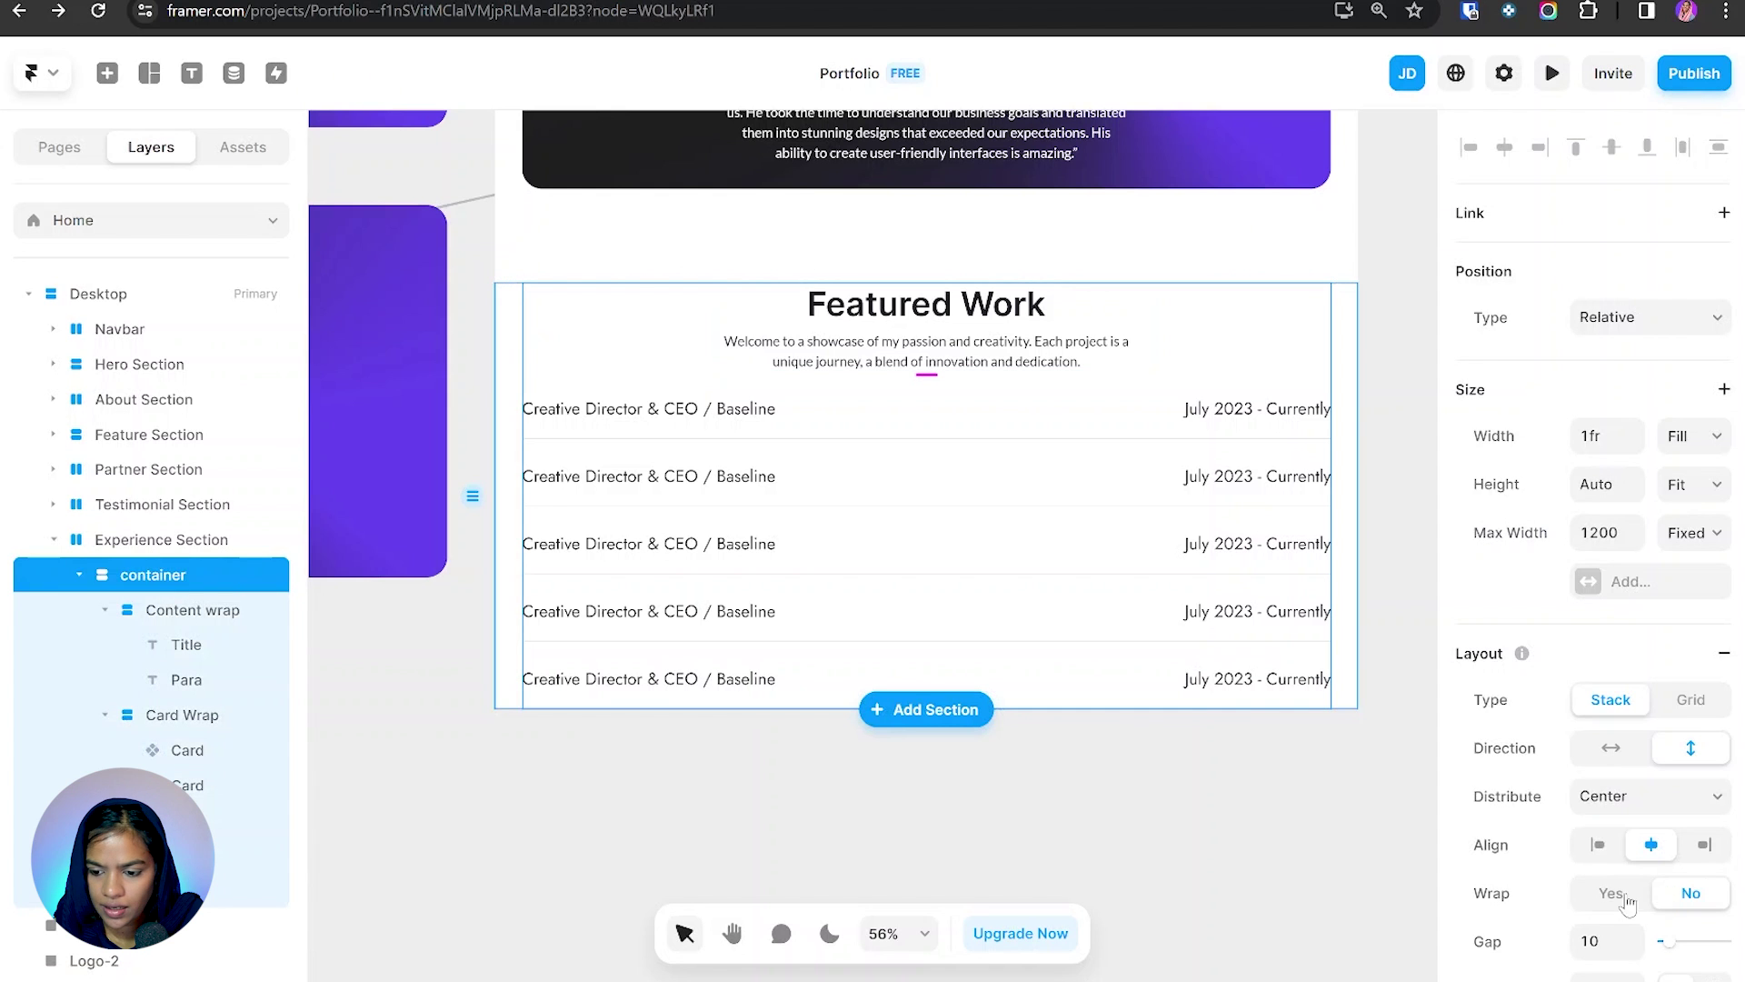
pyautogui.scroll(-3, 1634, 758)
pyautogui.click(1601, 721)
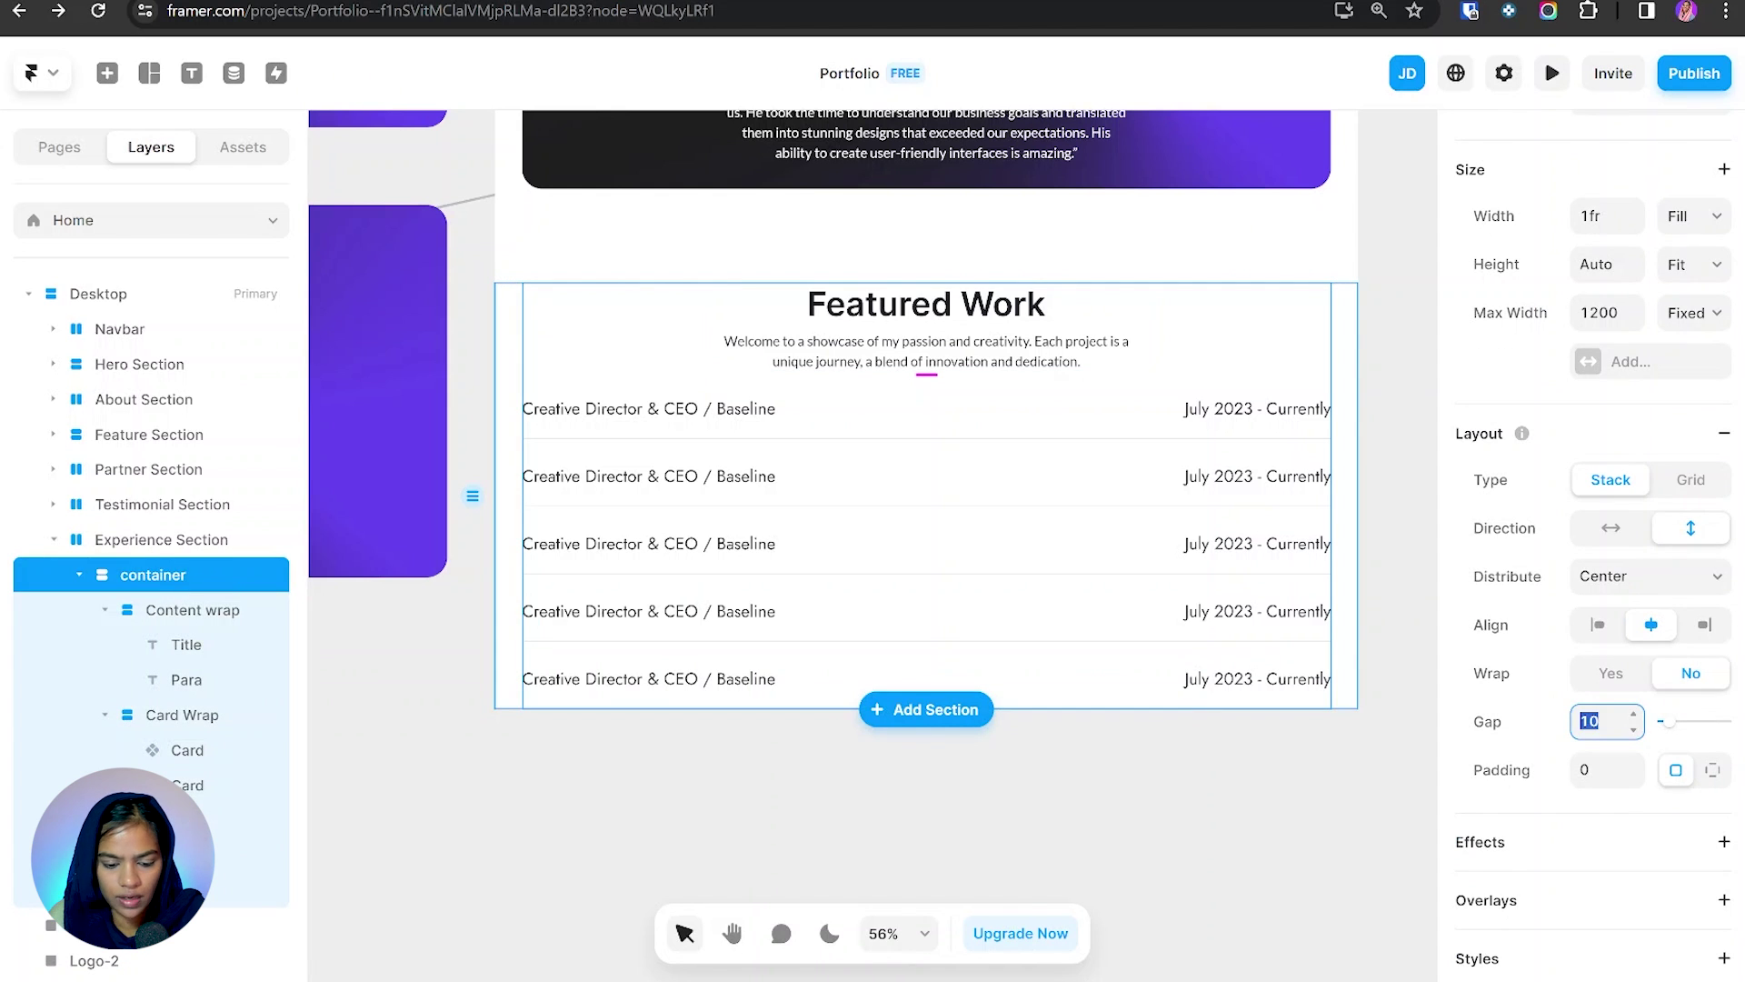
pyautogui.write('80')
pyautogui.press('Return')
pyautogui.scroll(1, 1604, 723)
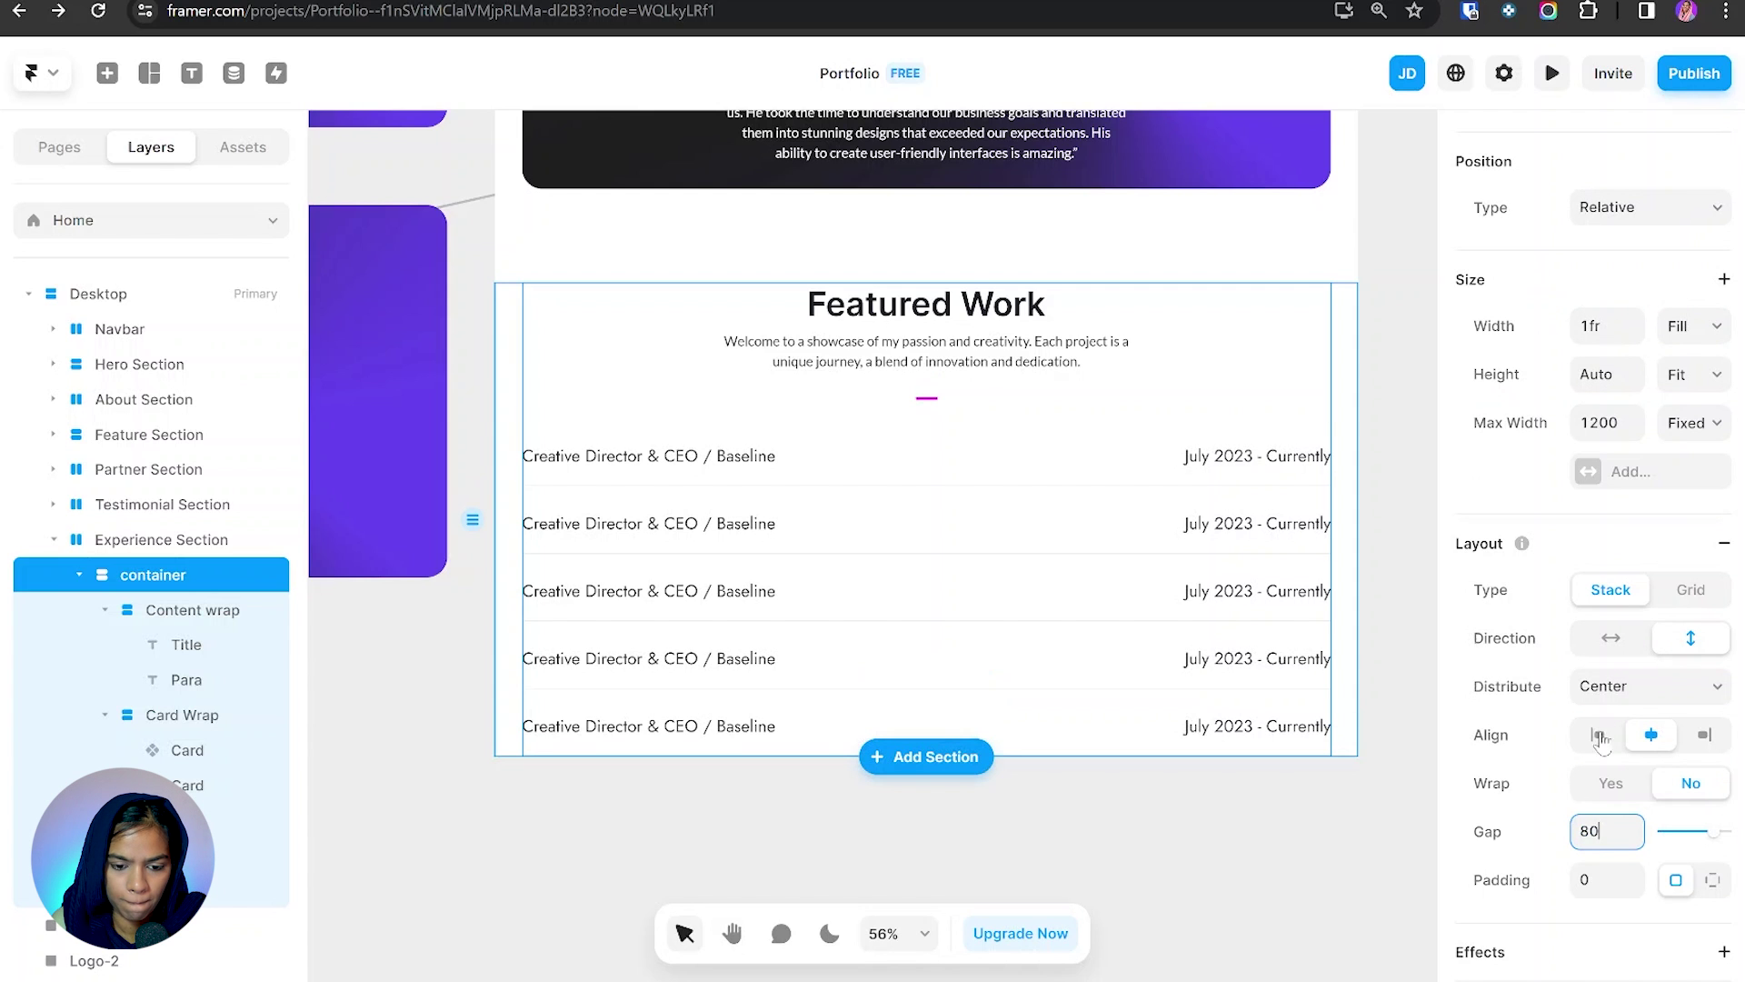
pyautogui.click(663, 771)
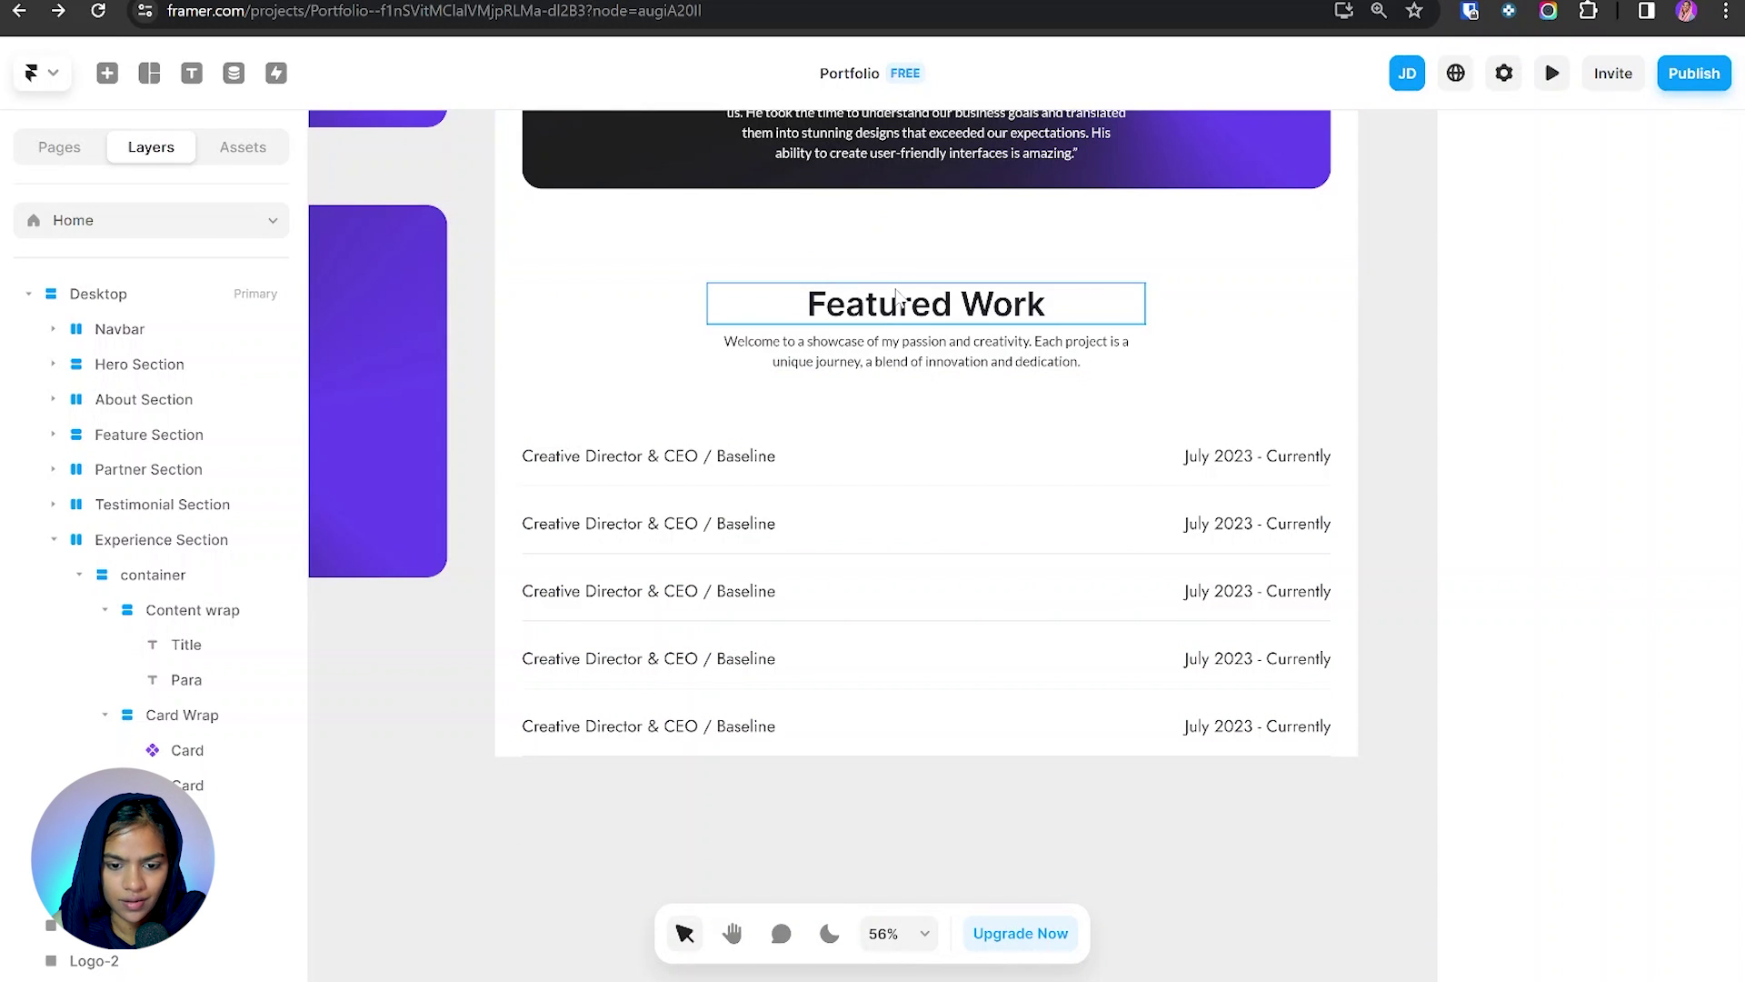
# Step: Give the Experience Section 140 bottom padding using individual side padding
pyautogui.click(522, 337)
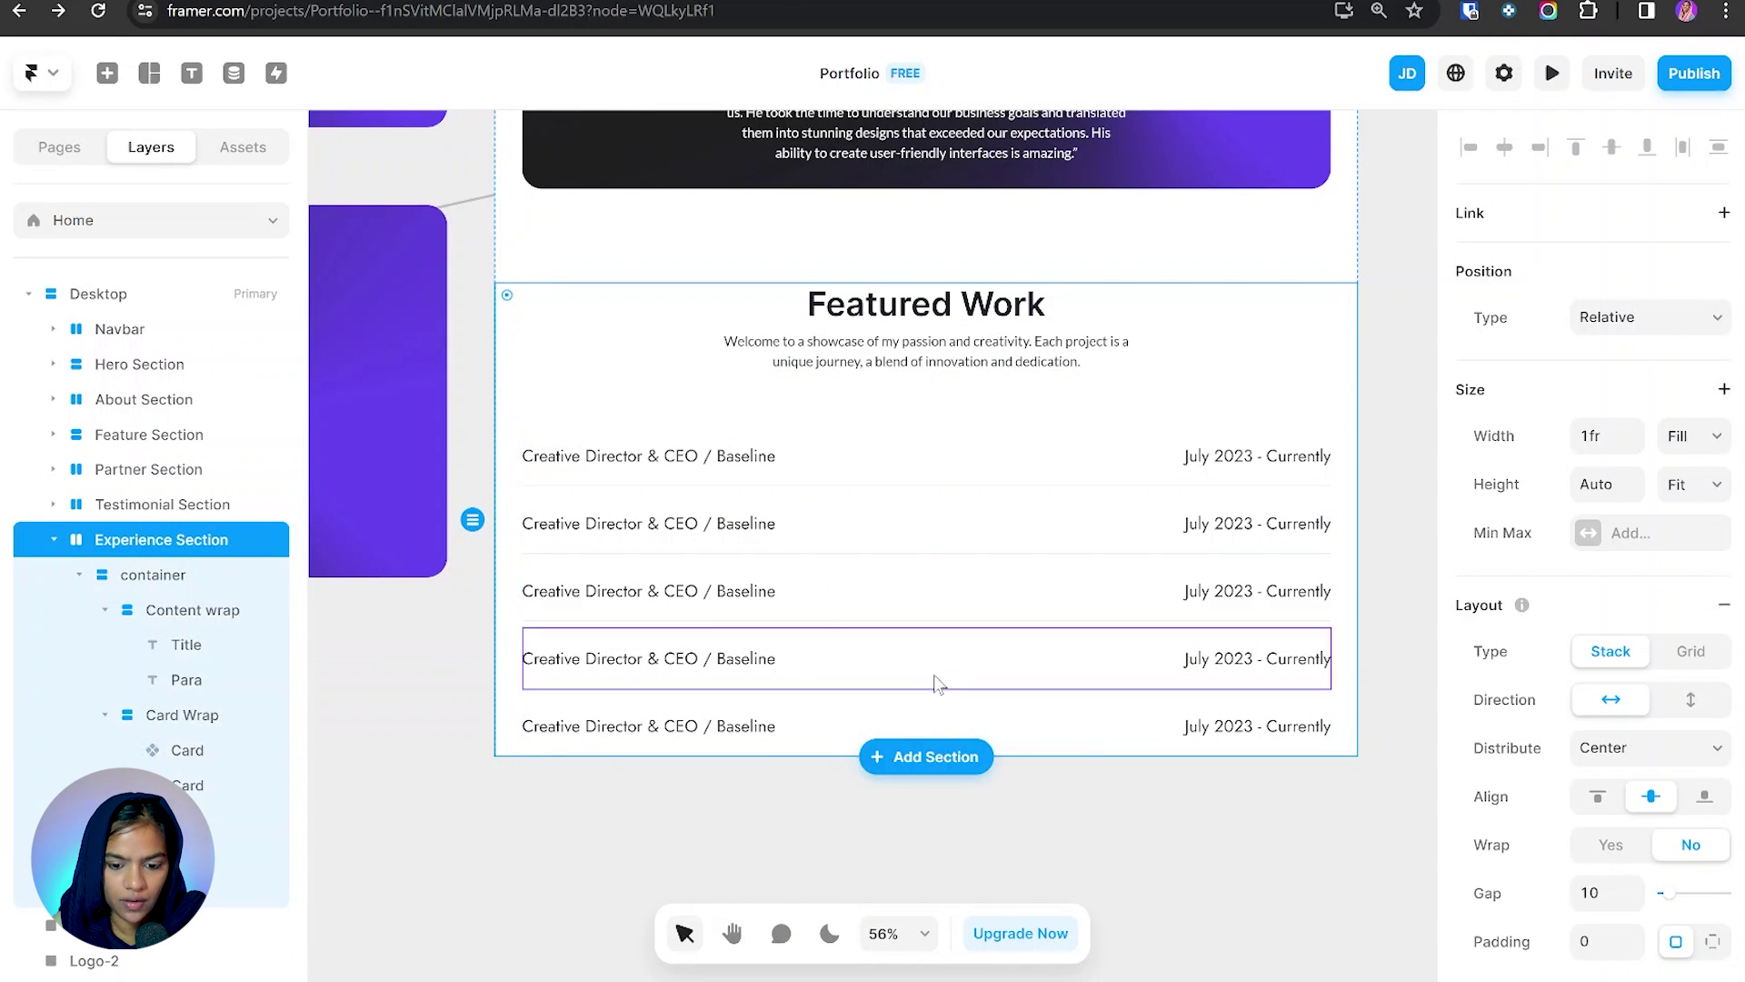
pyautogui.scroll(-3, 1697, 800)
pyautogui.click(1713, 721)
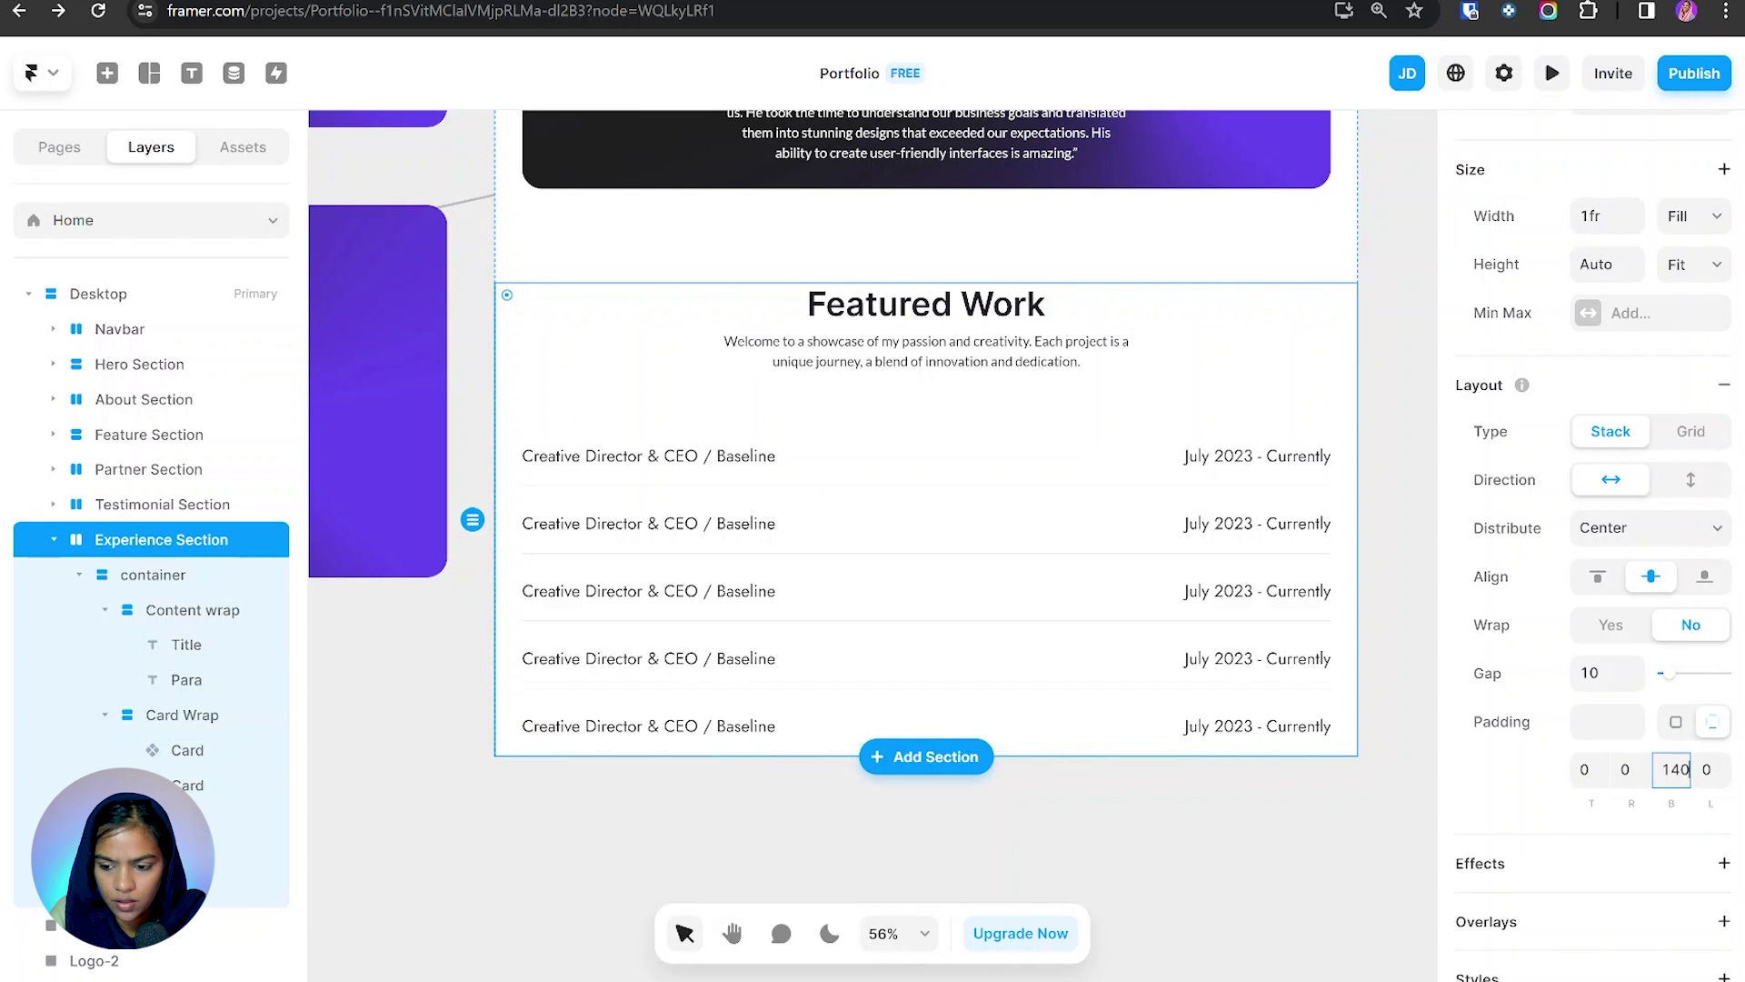
pyautogui.write('140')
pyautogui.press('Escape')
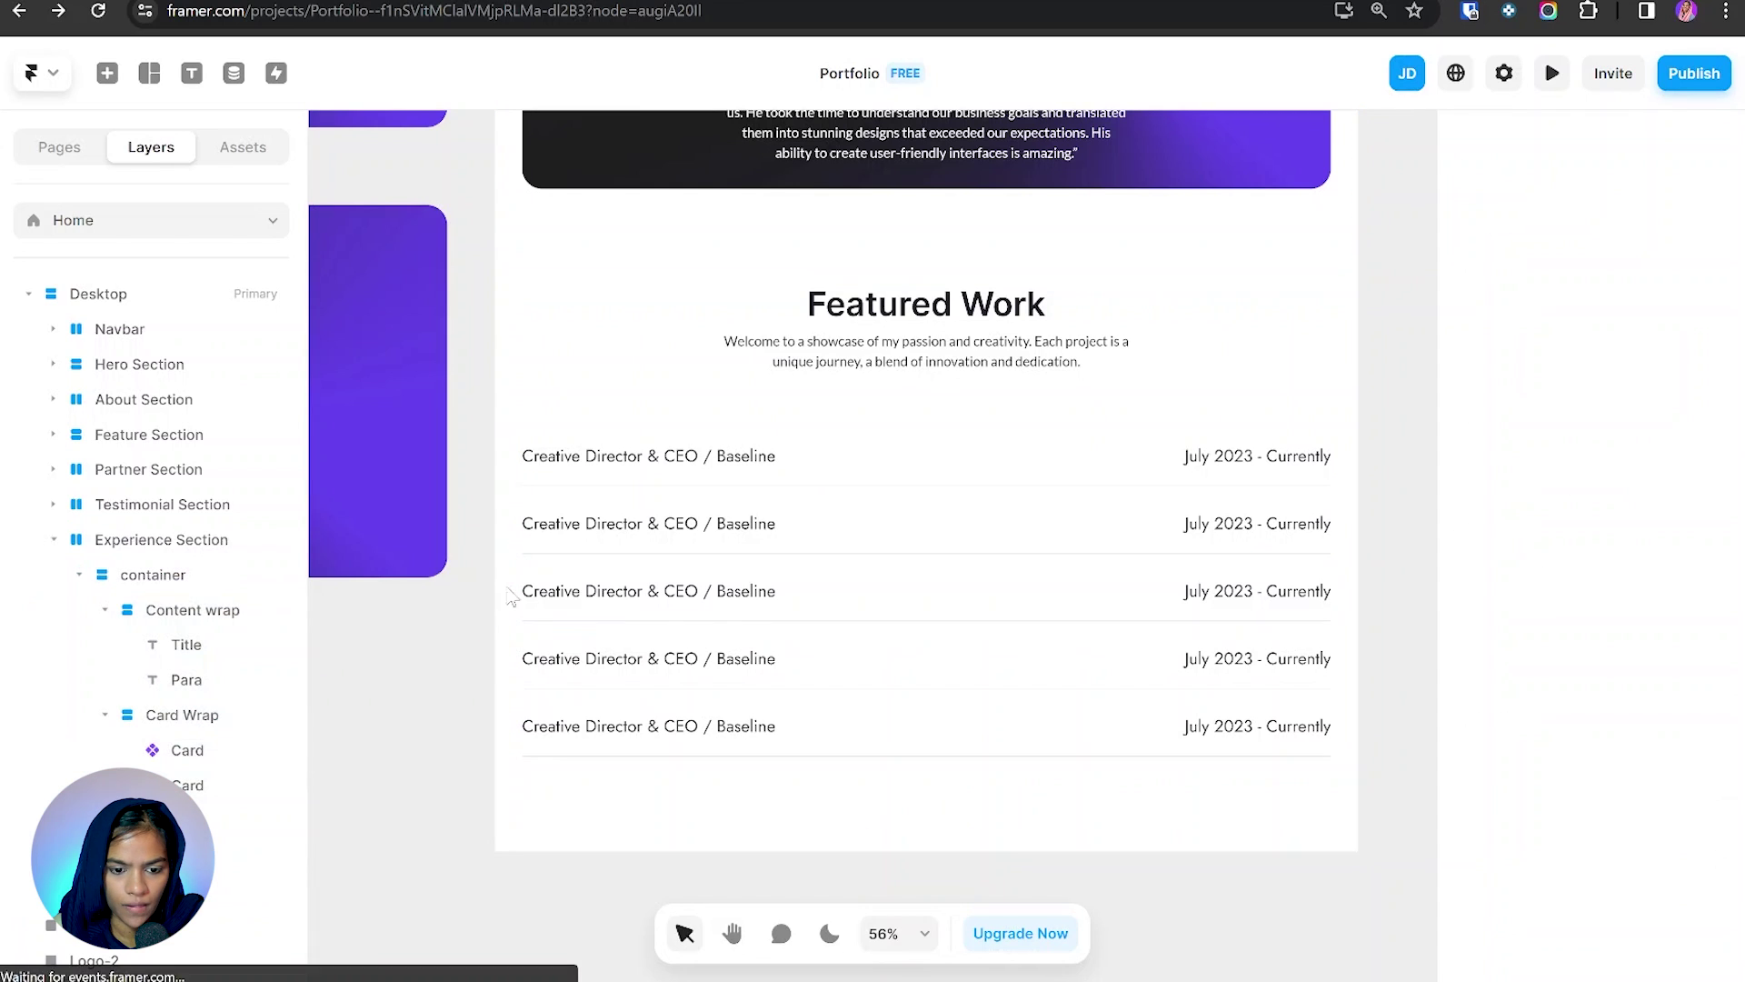
# Step: Paste 'Product Designer / Cluade Studio' from Figma as the second card's title
pyautogui.click(616, 544)
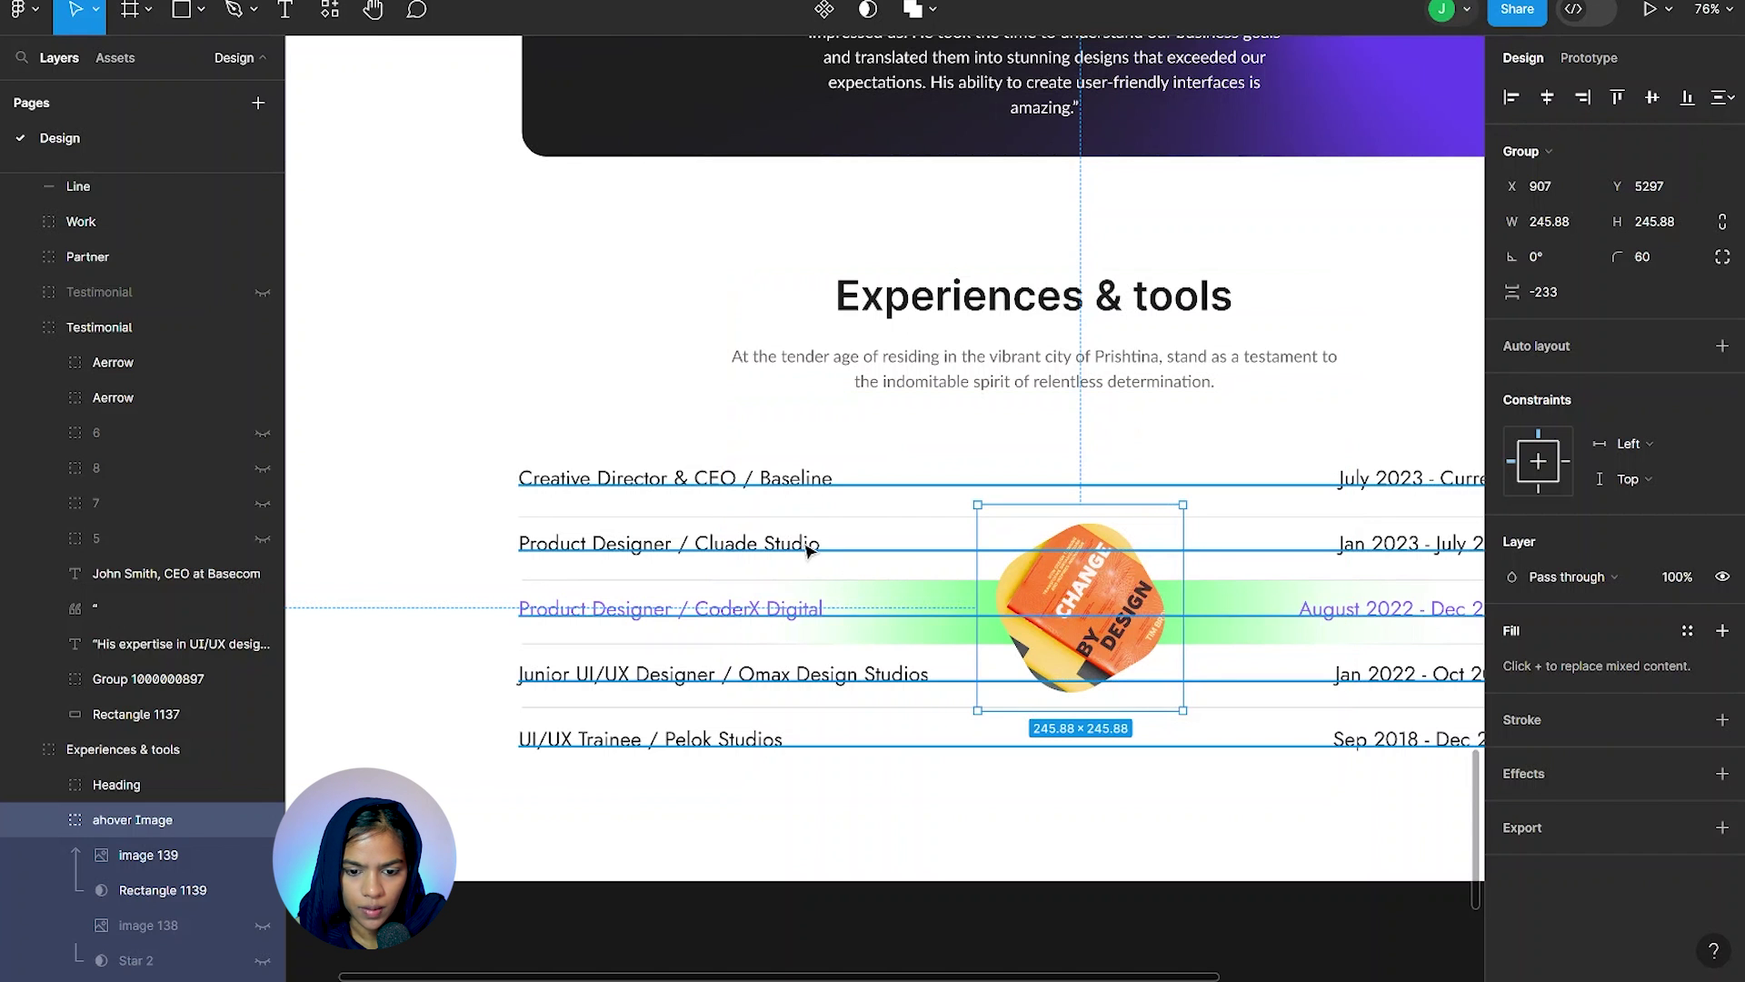
pyautogui.tripleClick(808, 549)
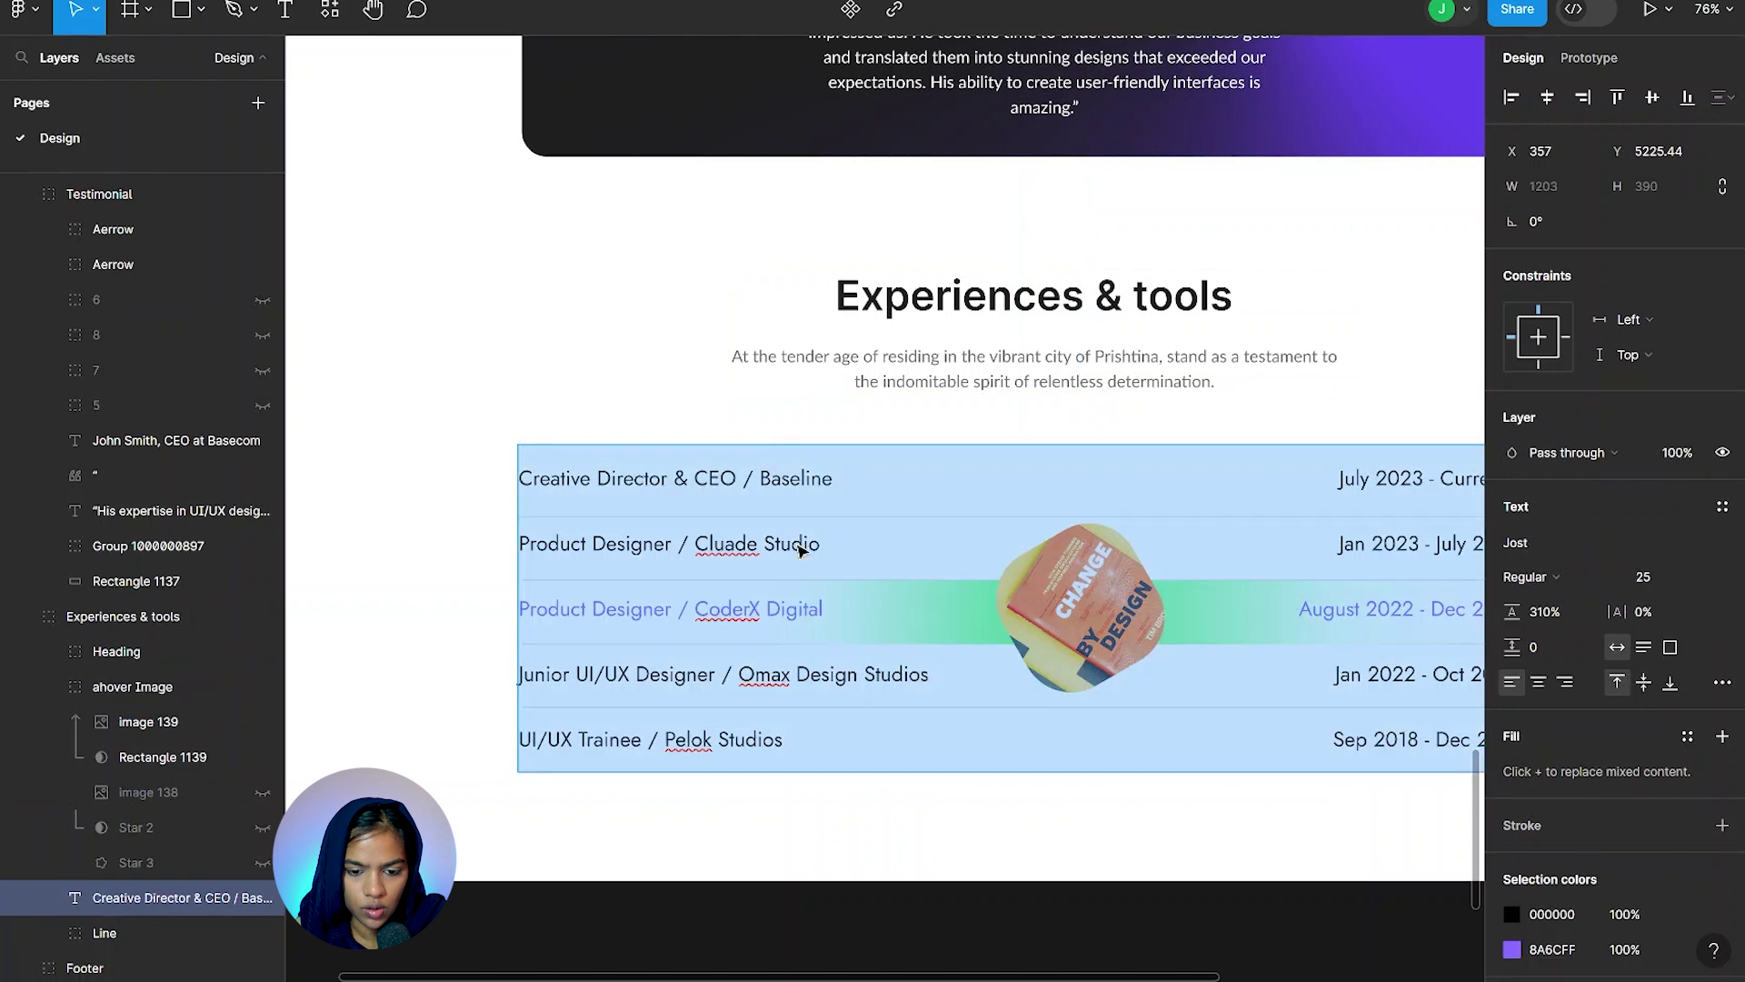
pyautogui.moveTo(826, 544); pyautogui.dragTo(519, 544)
pyautogui.hotkey('ctrl', 'c')
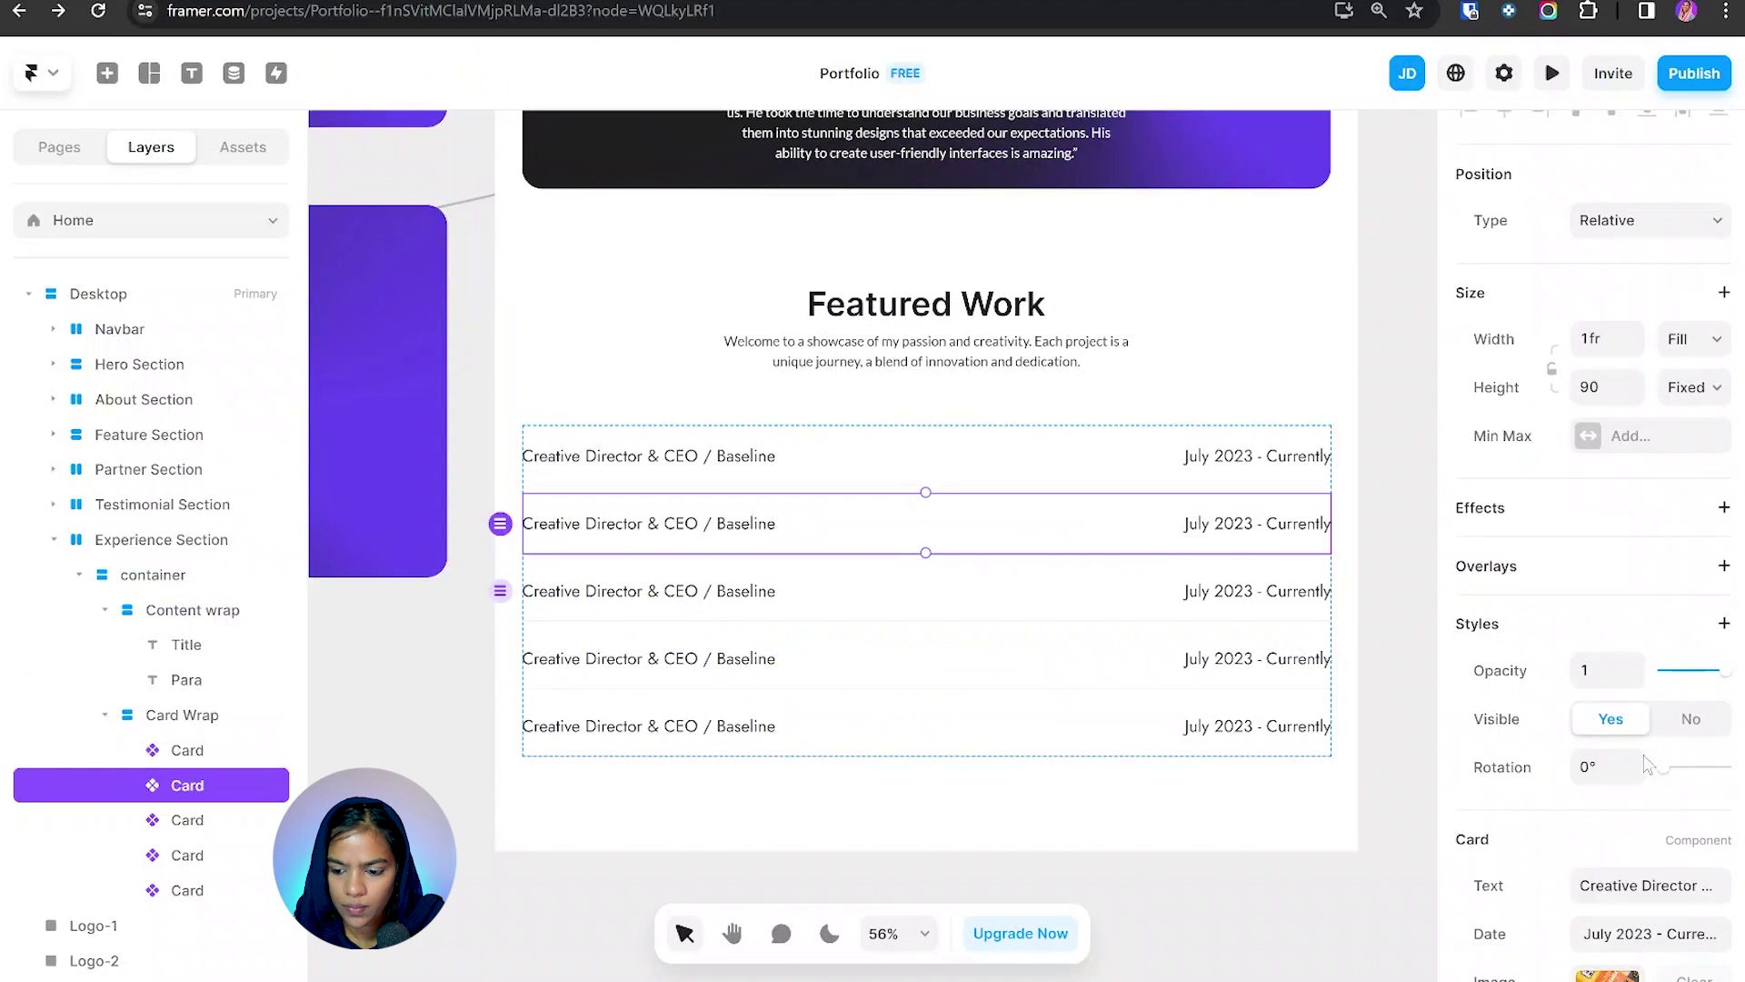
pyautogui.click(1650, 666)
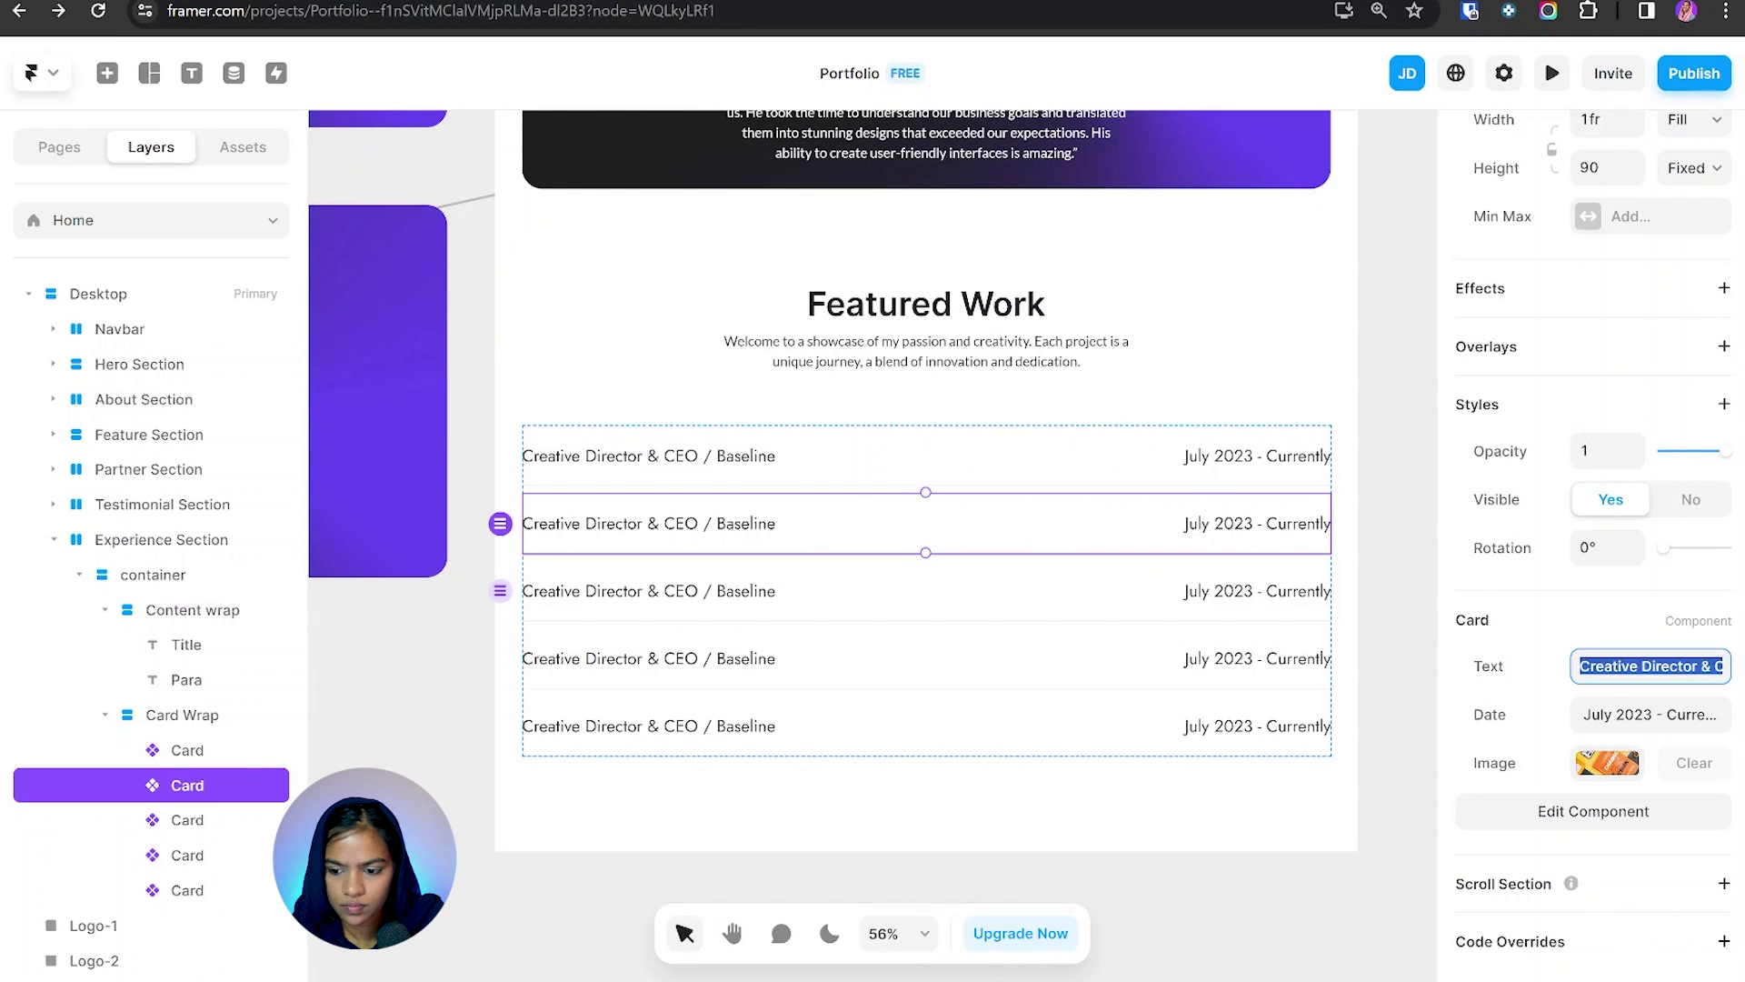
pyautogui.hotkey('ctrl', 'v')
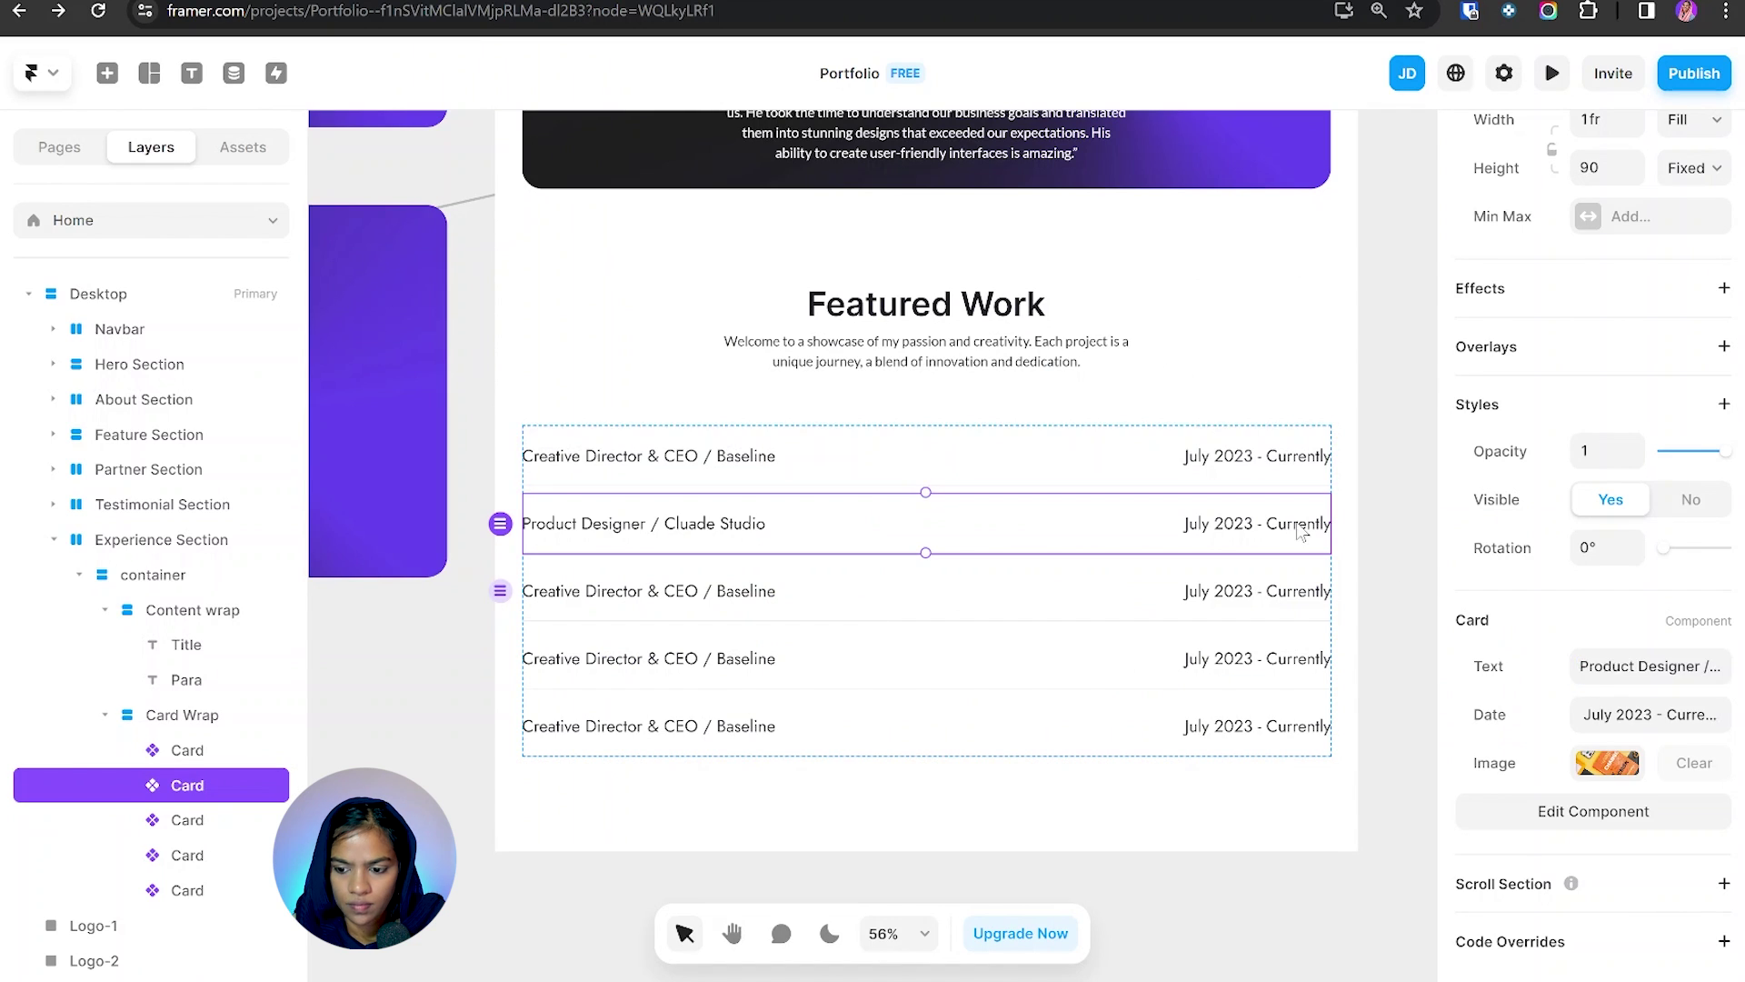
# Step: Give the third card the title 'Product Designer / CoderX Digital' and dates 'August 2022 - Dec 2022'
pyautogui.click(945, 591)
pyautogui.scroll(-3, 1591, 545)
pyautogui.write('Product Designer / CoderX Digital')
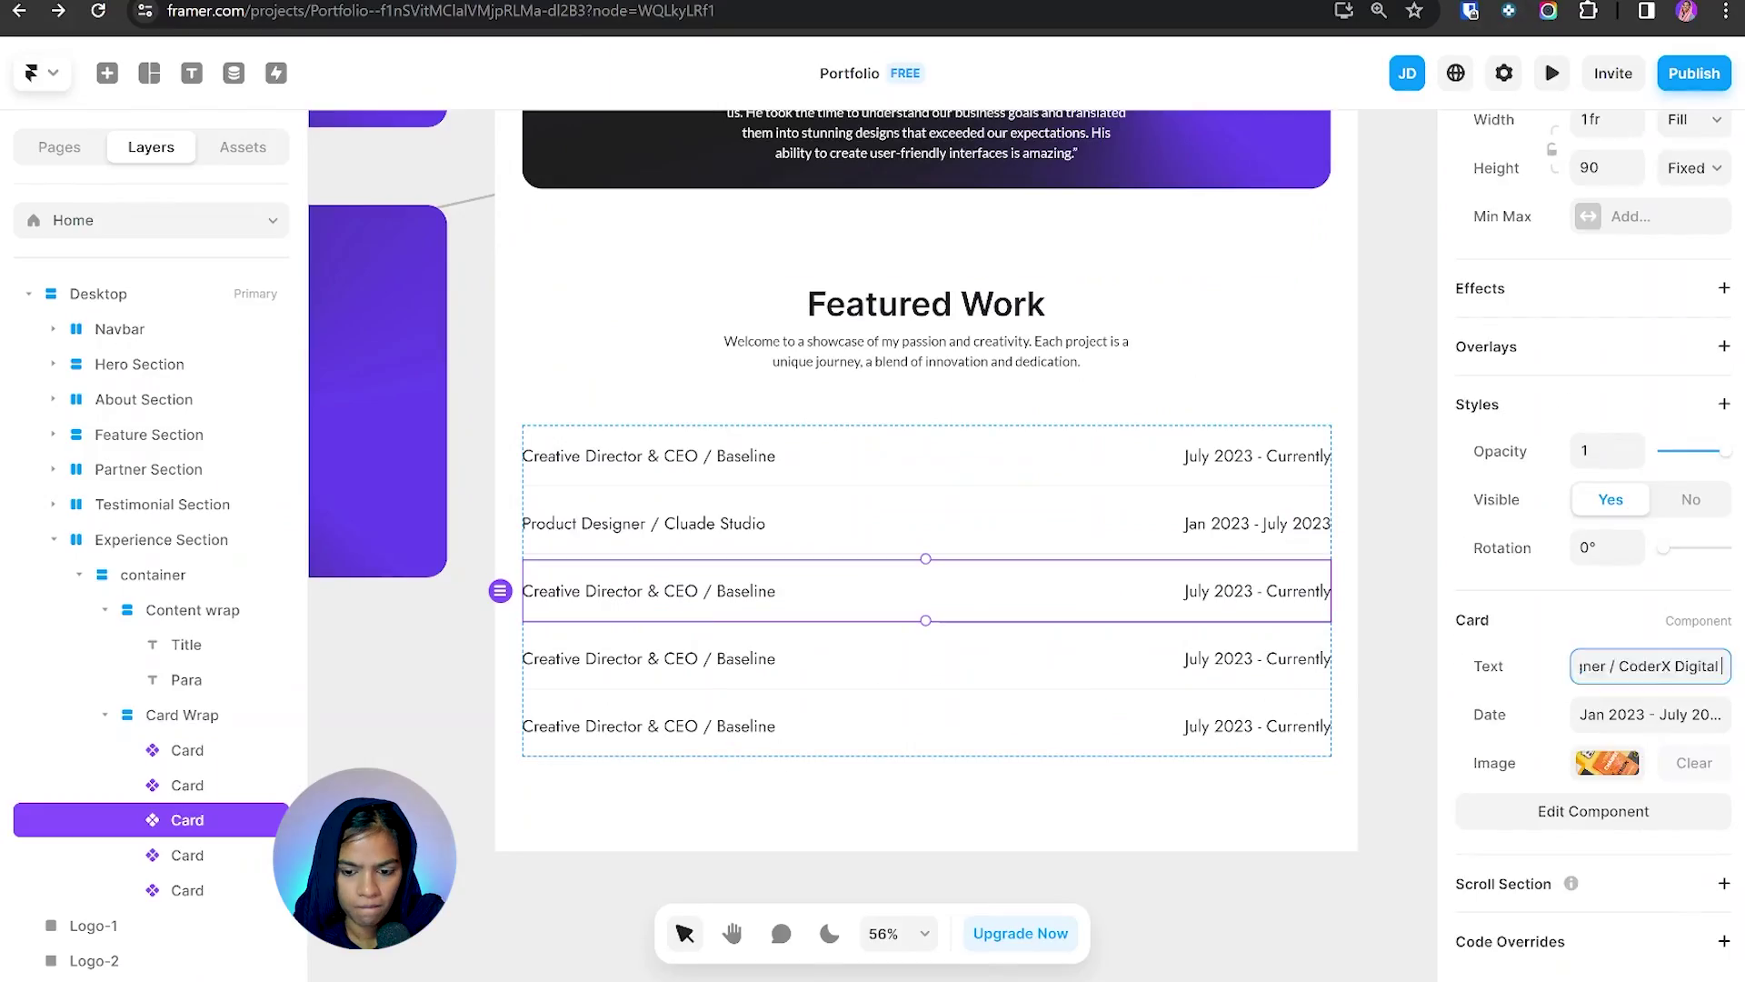
pyautogui.write('August 2022 - Dec 2022')
# Step: Give the fourth card the title 'Junior UI/UX Designer' and dates 'Jan 2022 - Oct 2022'
pyautogui.click(769, 684)
pyautogui.click(1650, 705)
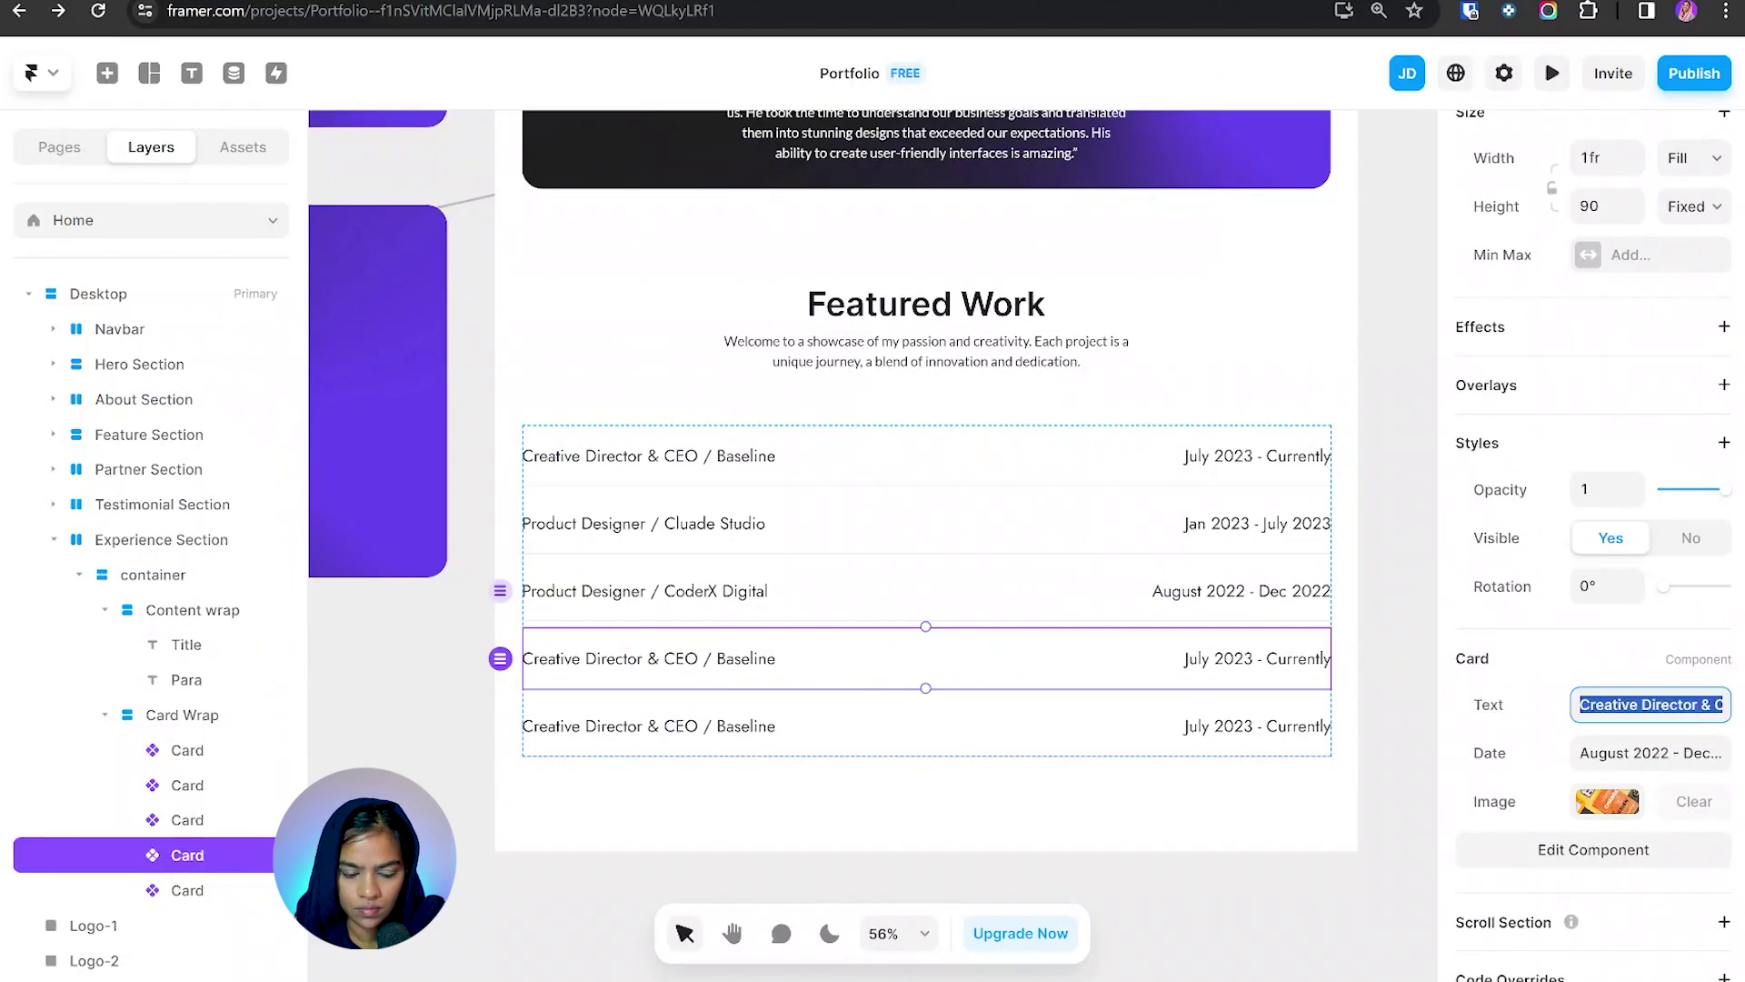
pyautogui.write('Junior UI/UX Designer / Omax Design Studios')
pyautogui.click(1650, 753)
pyautogui.write('Jan 2022 - Oct 2022')
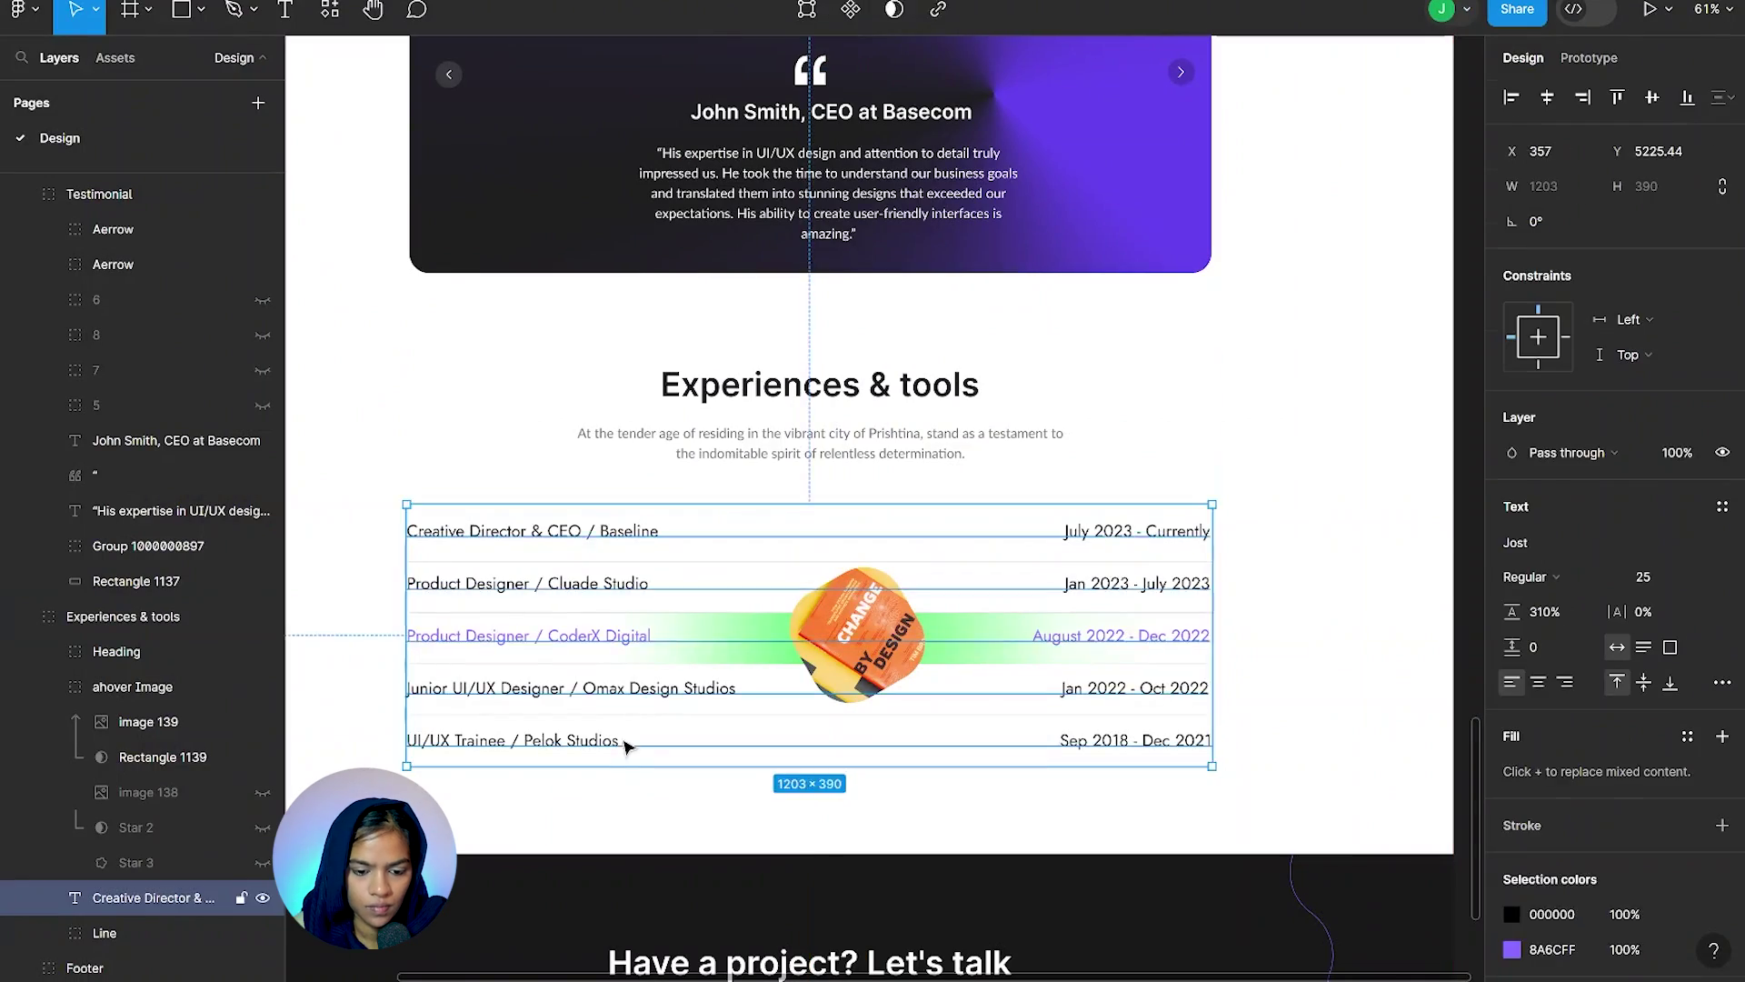
# Step: Paste 'Sep 2018 - Dec 2021' as the fifth card's dates
pyautogui.click(768, 725)
pyautogui.click(1650, 814)
pyautogui.write('UI/UX Trainee / Pelok Studios')
pyautogui.click(1650, 862)
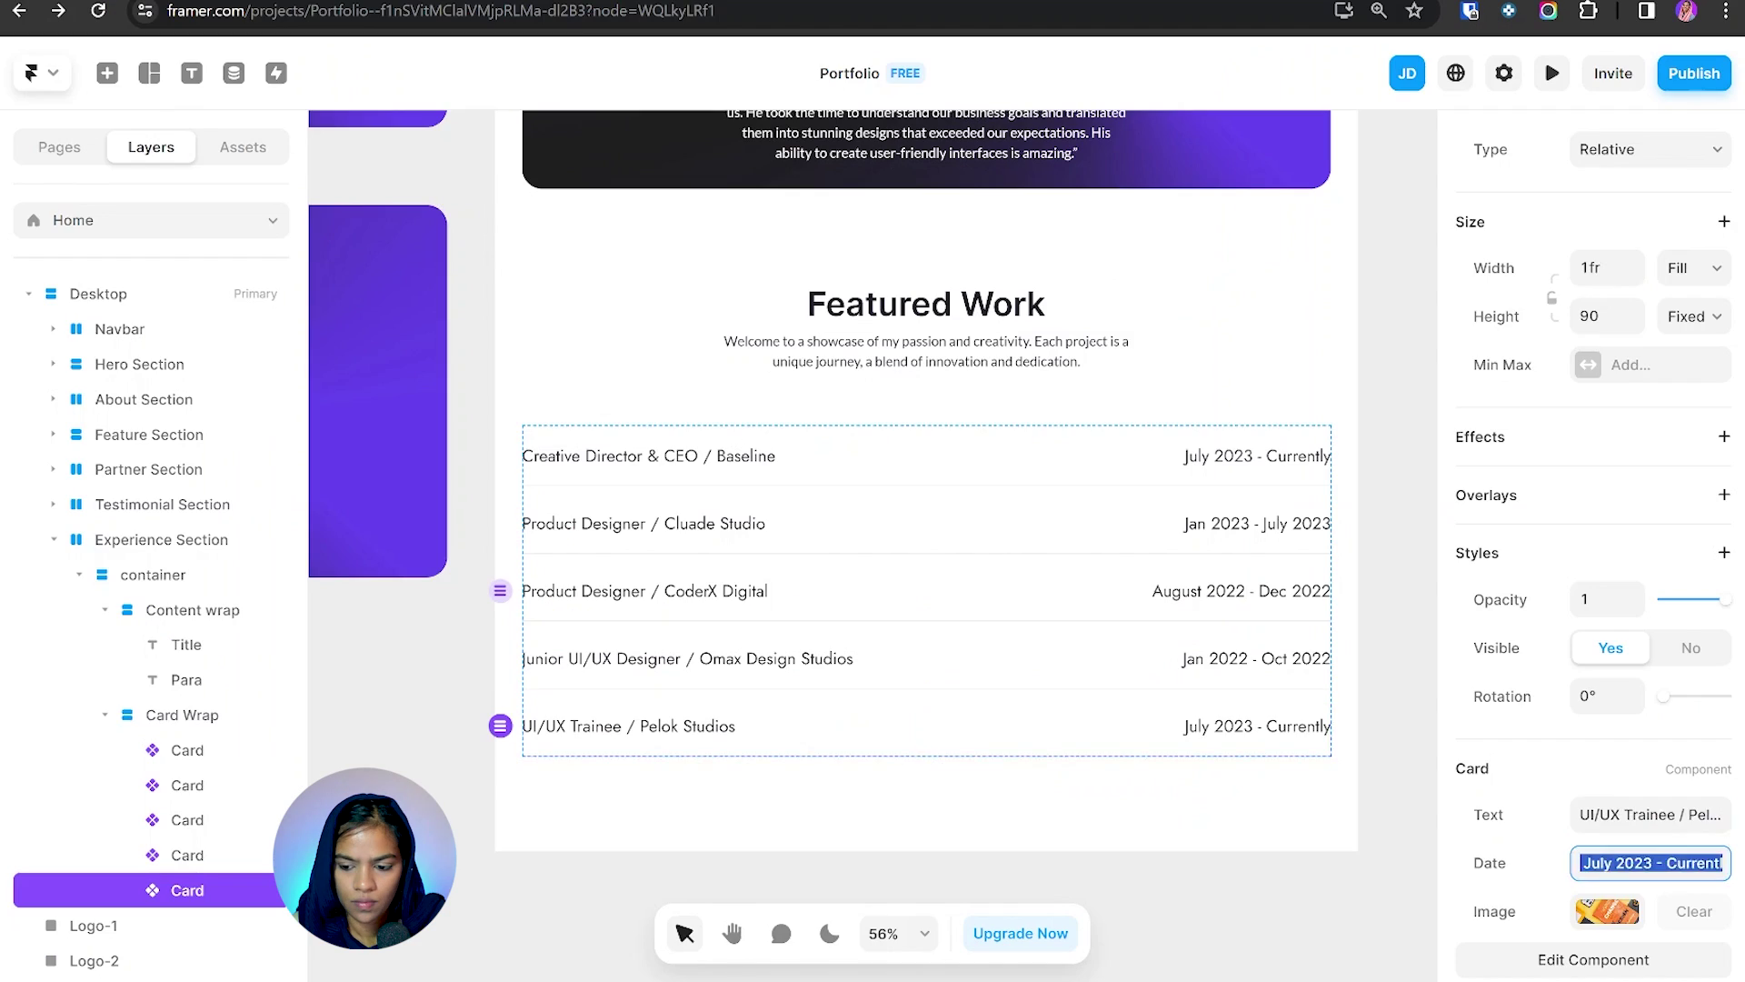
# Step: Upload a new feature image to the fourth card's Image property
pyautogui.click(768, 523)
pyautogui.click(1607, 909)
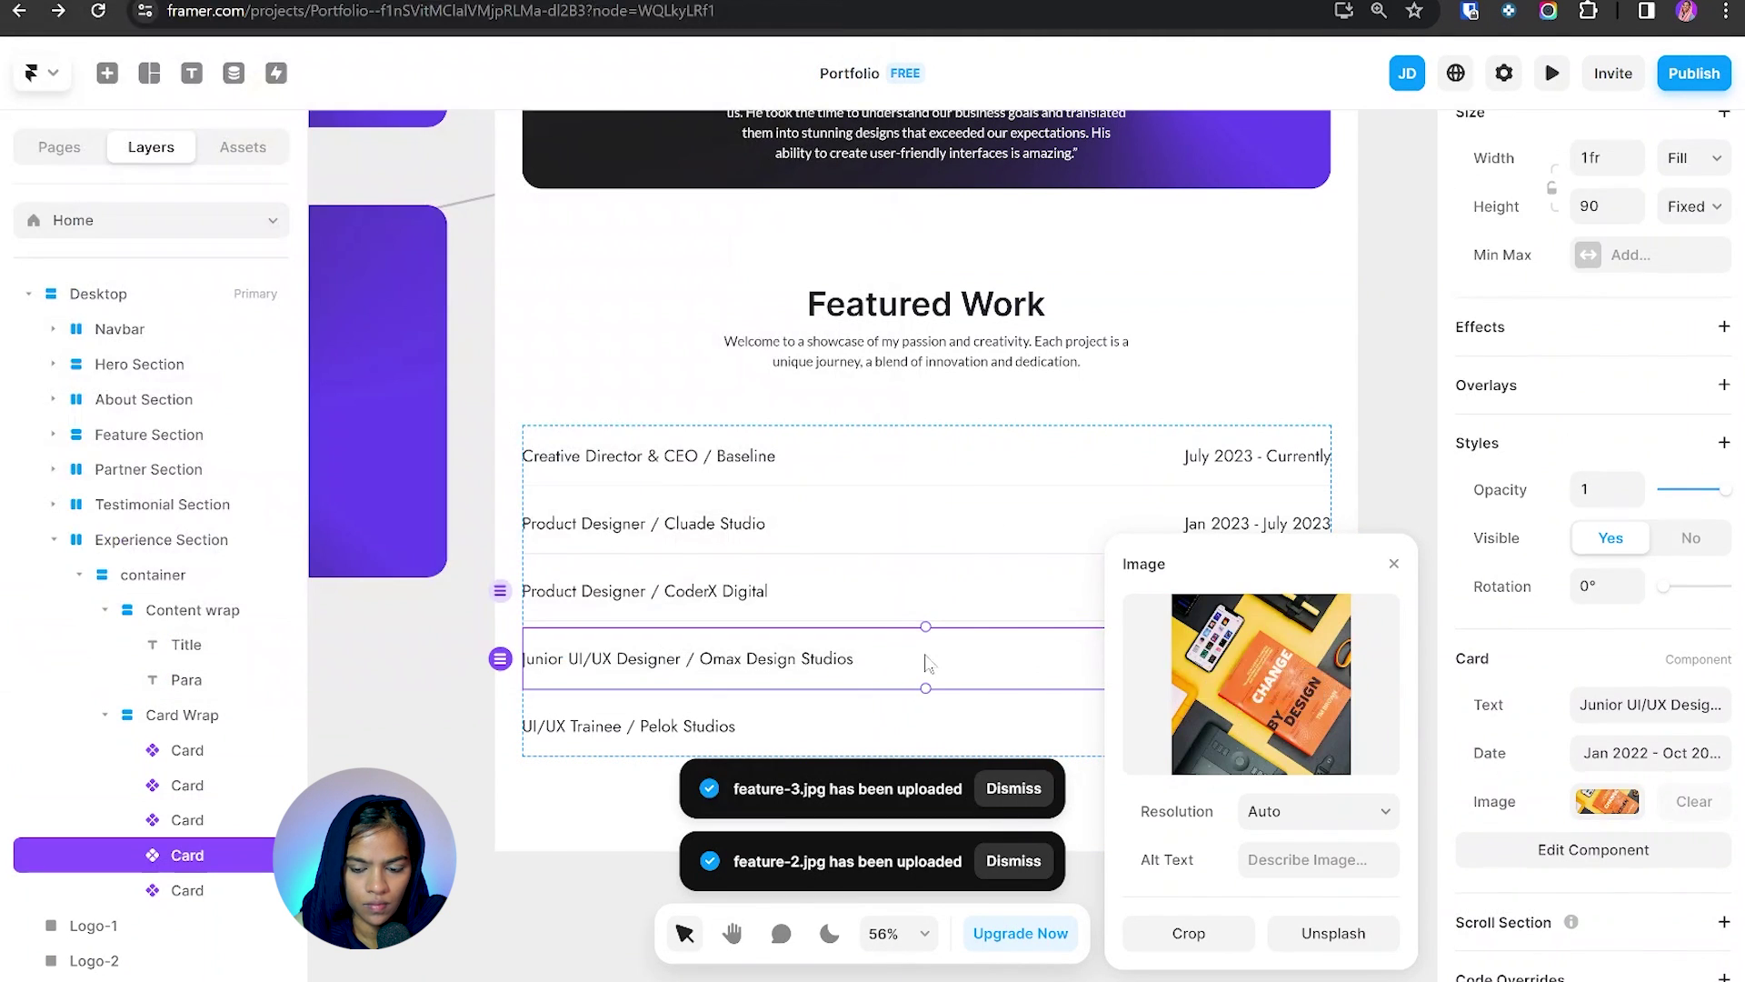
pyautogui.click(688, 594)
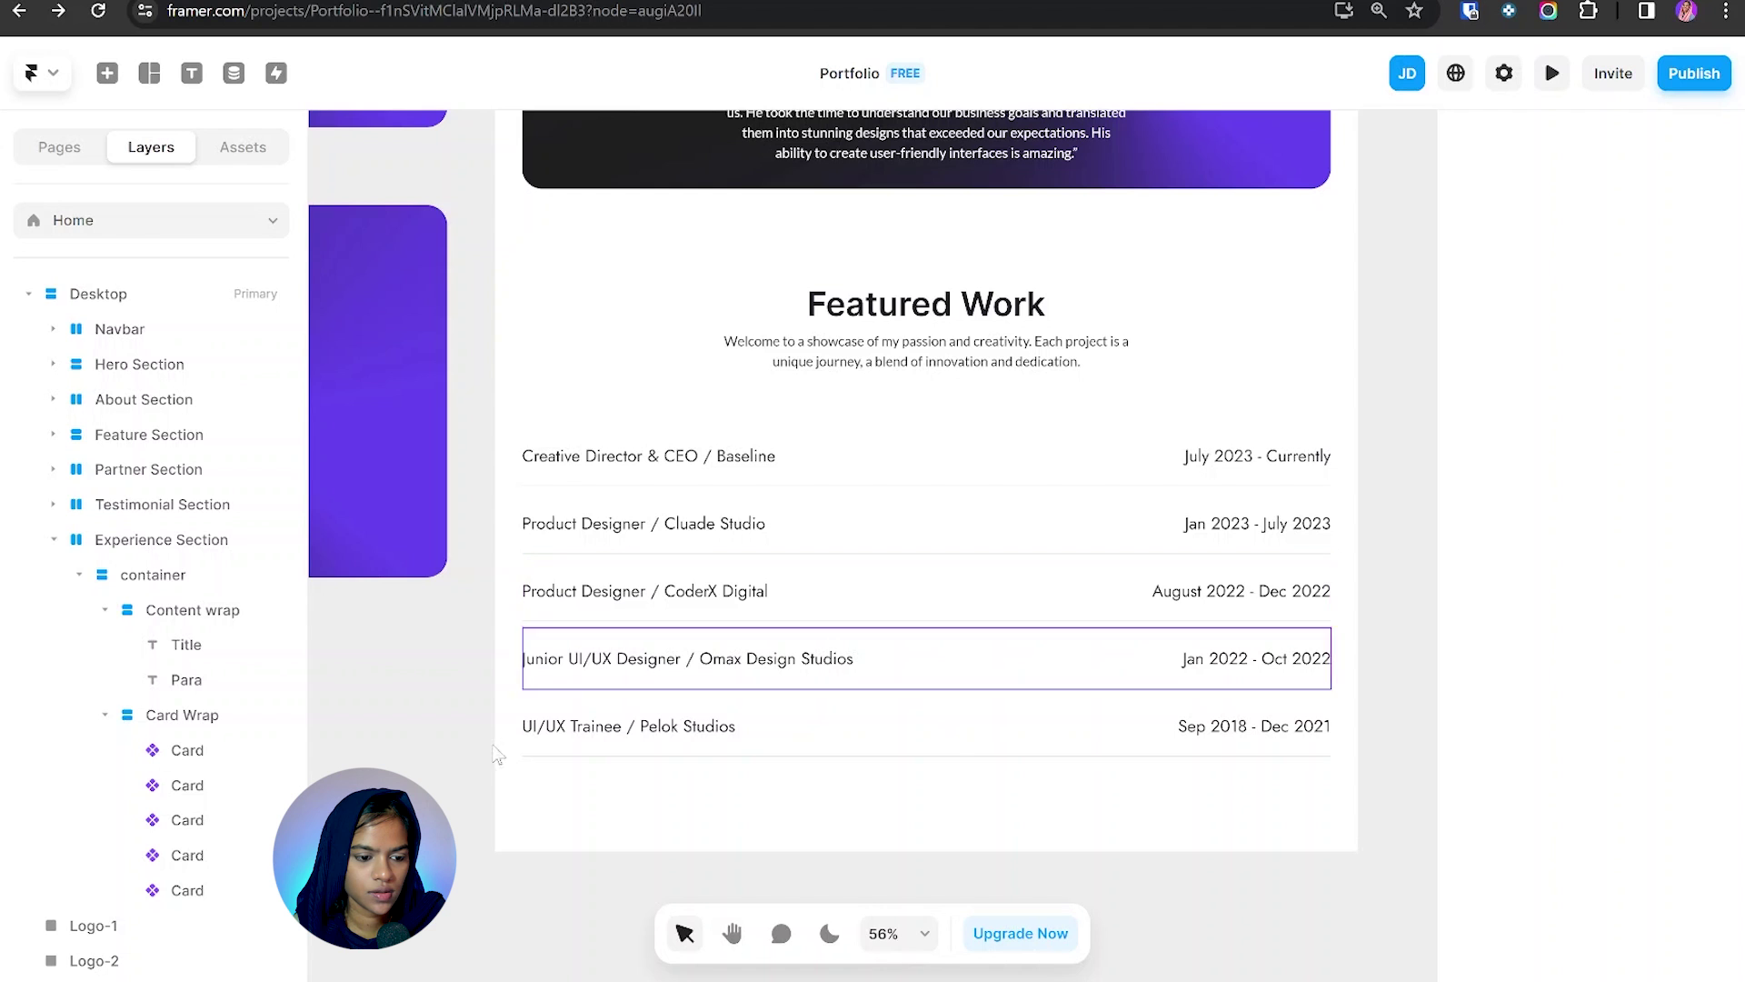
pyautogui.click(54, 540)
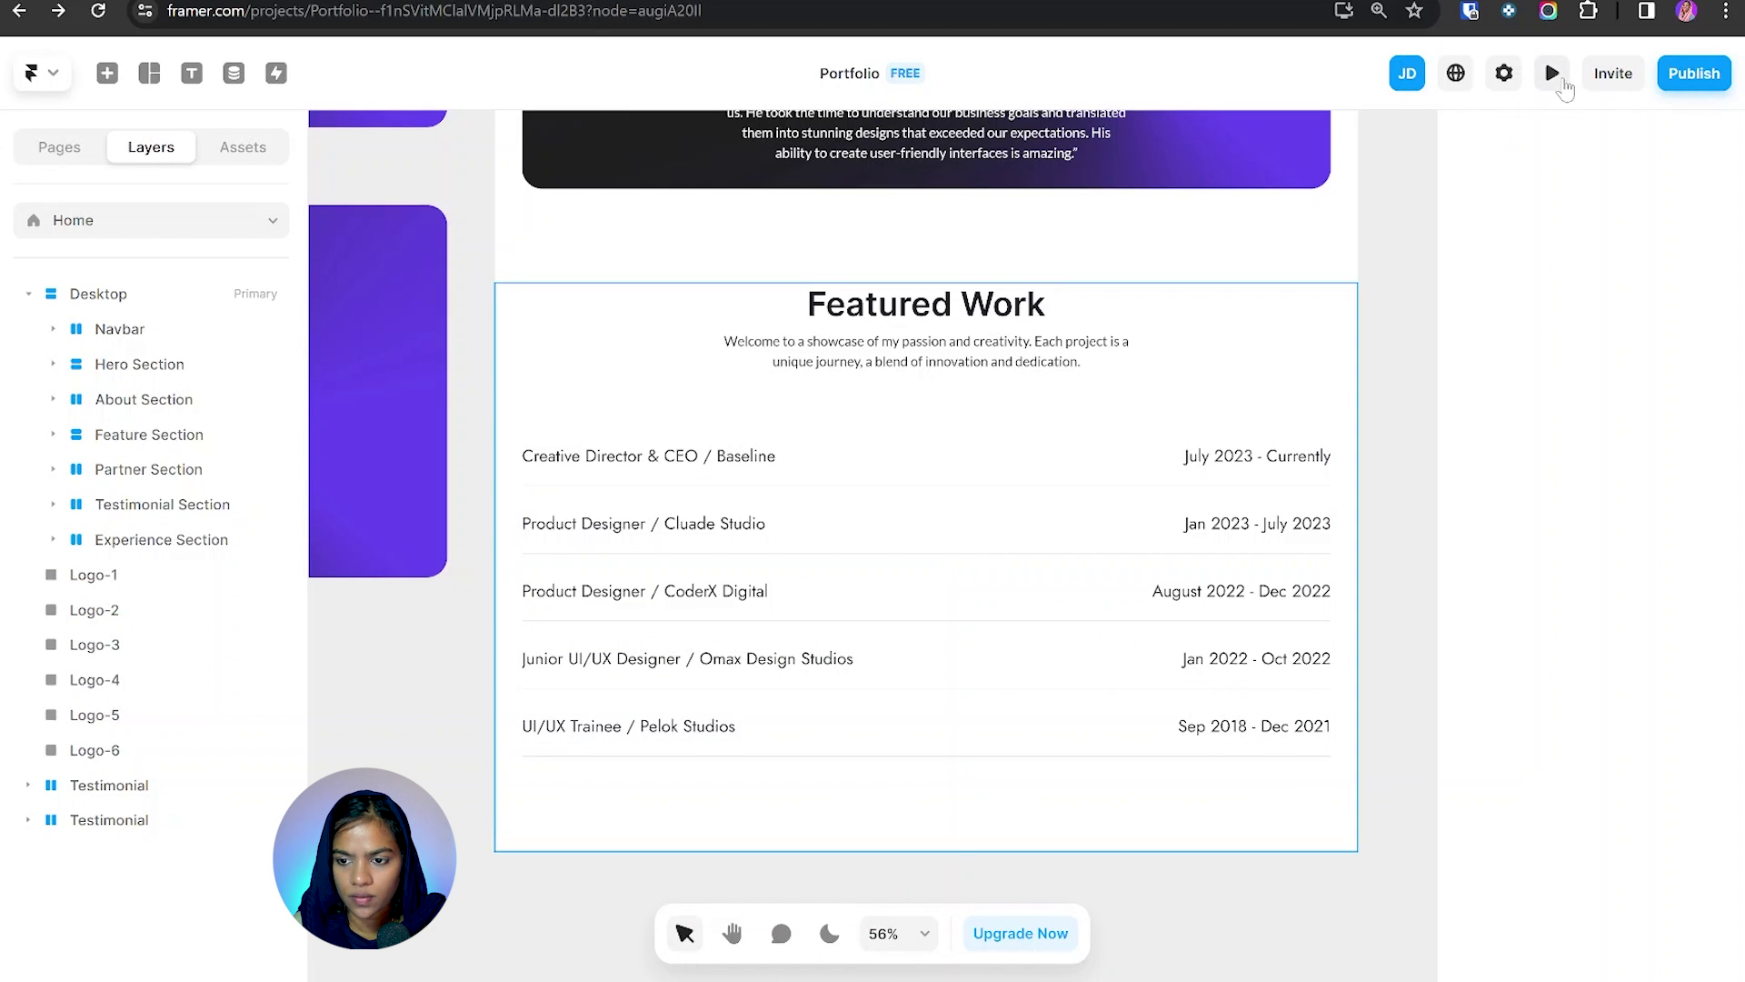
pyautogui.click(1560, 82)
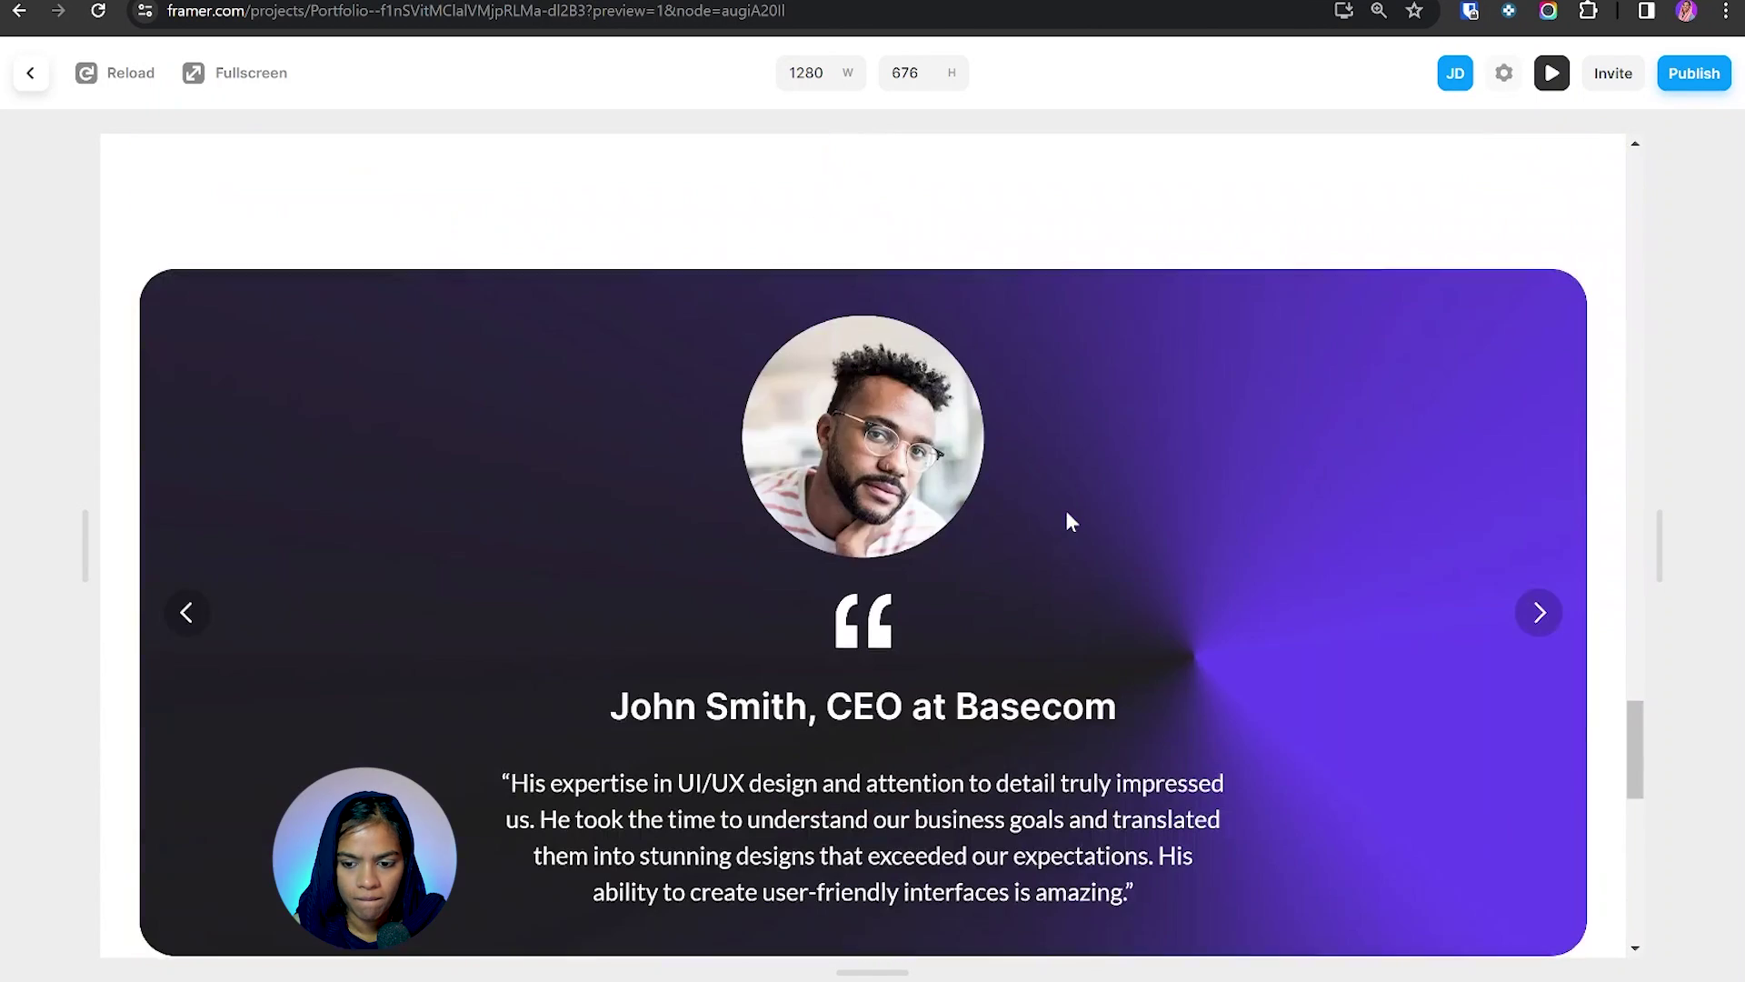
pyautogui.scroll(-5, 1067, 515)
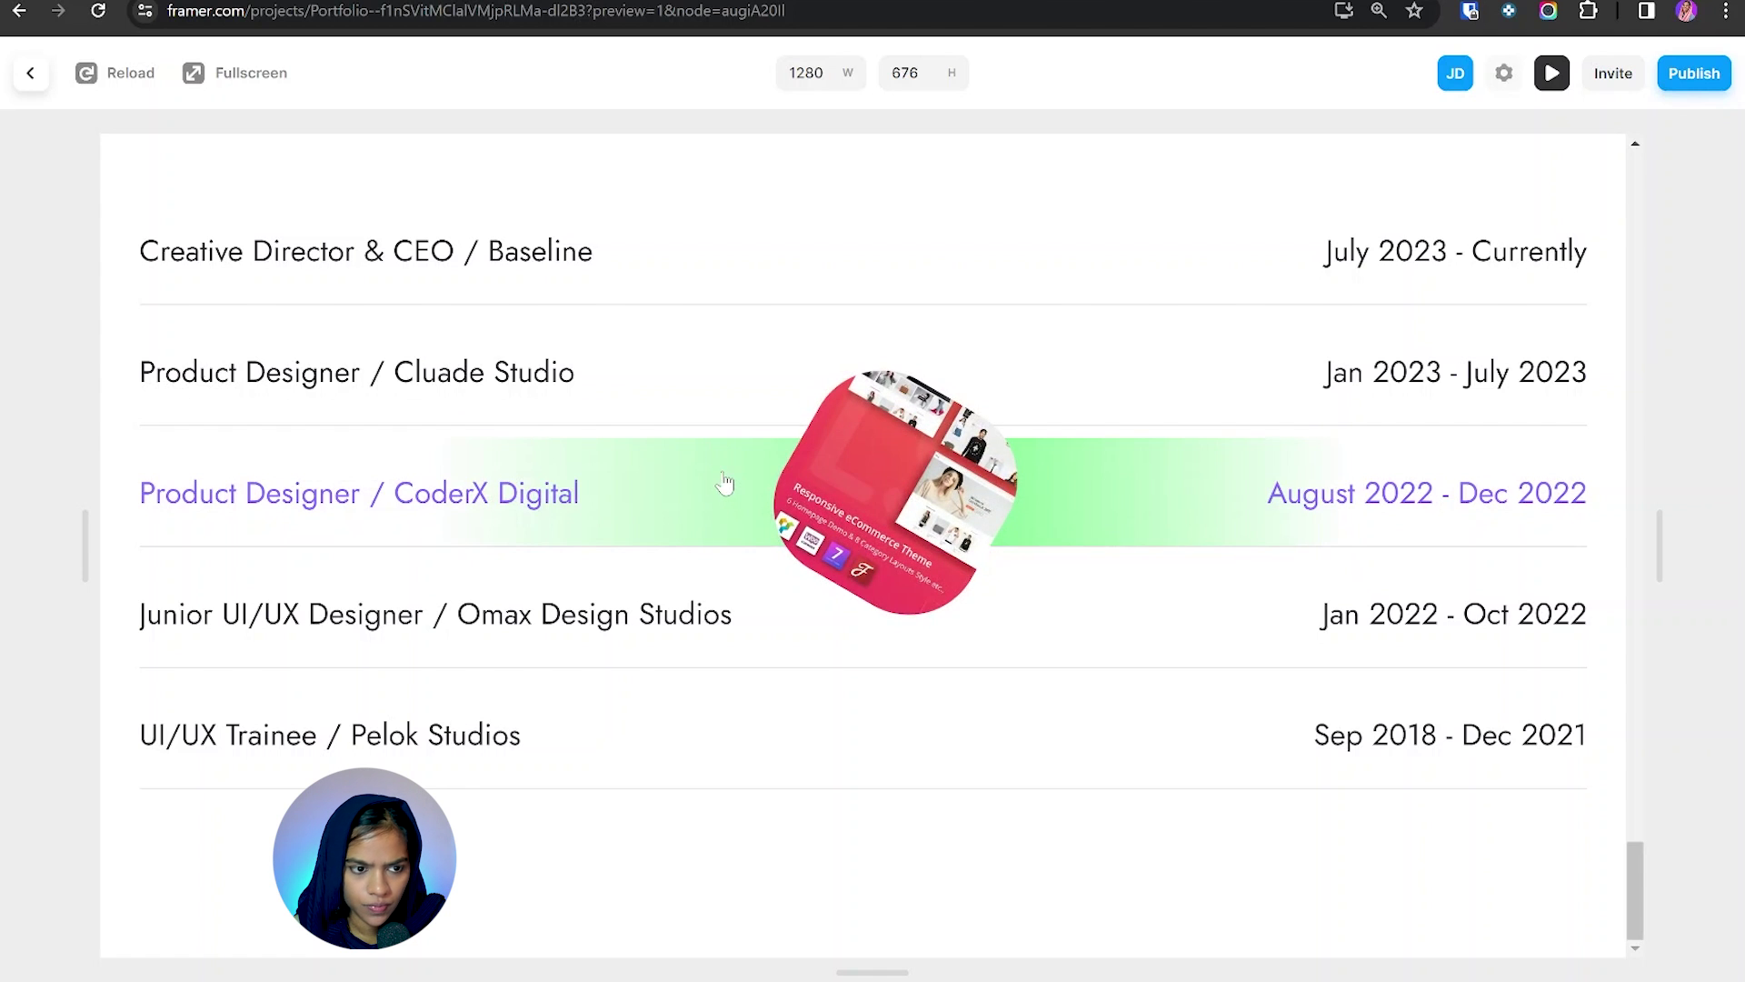
pyautogui.click(30, 73)
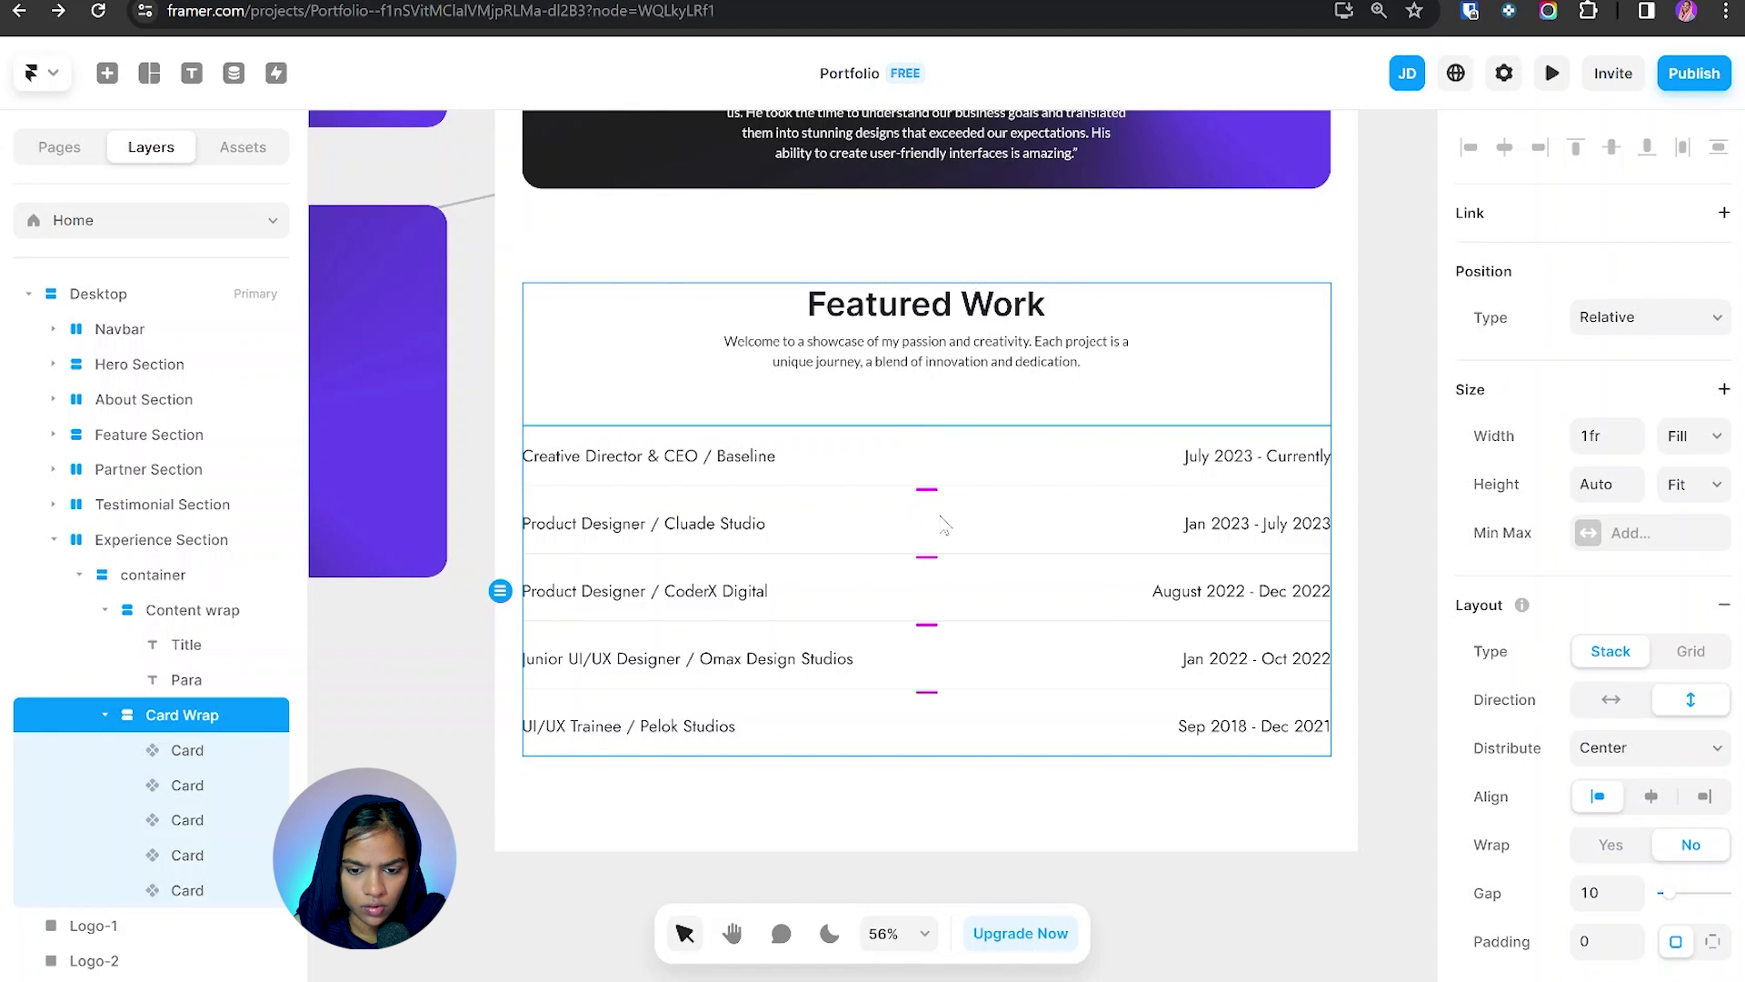
# Step: Set Card Wrap's gap to 0 so the rows sit flush, and preview the site
pyautogui.scroll(3, 943, 525)
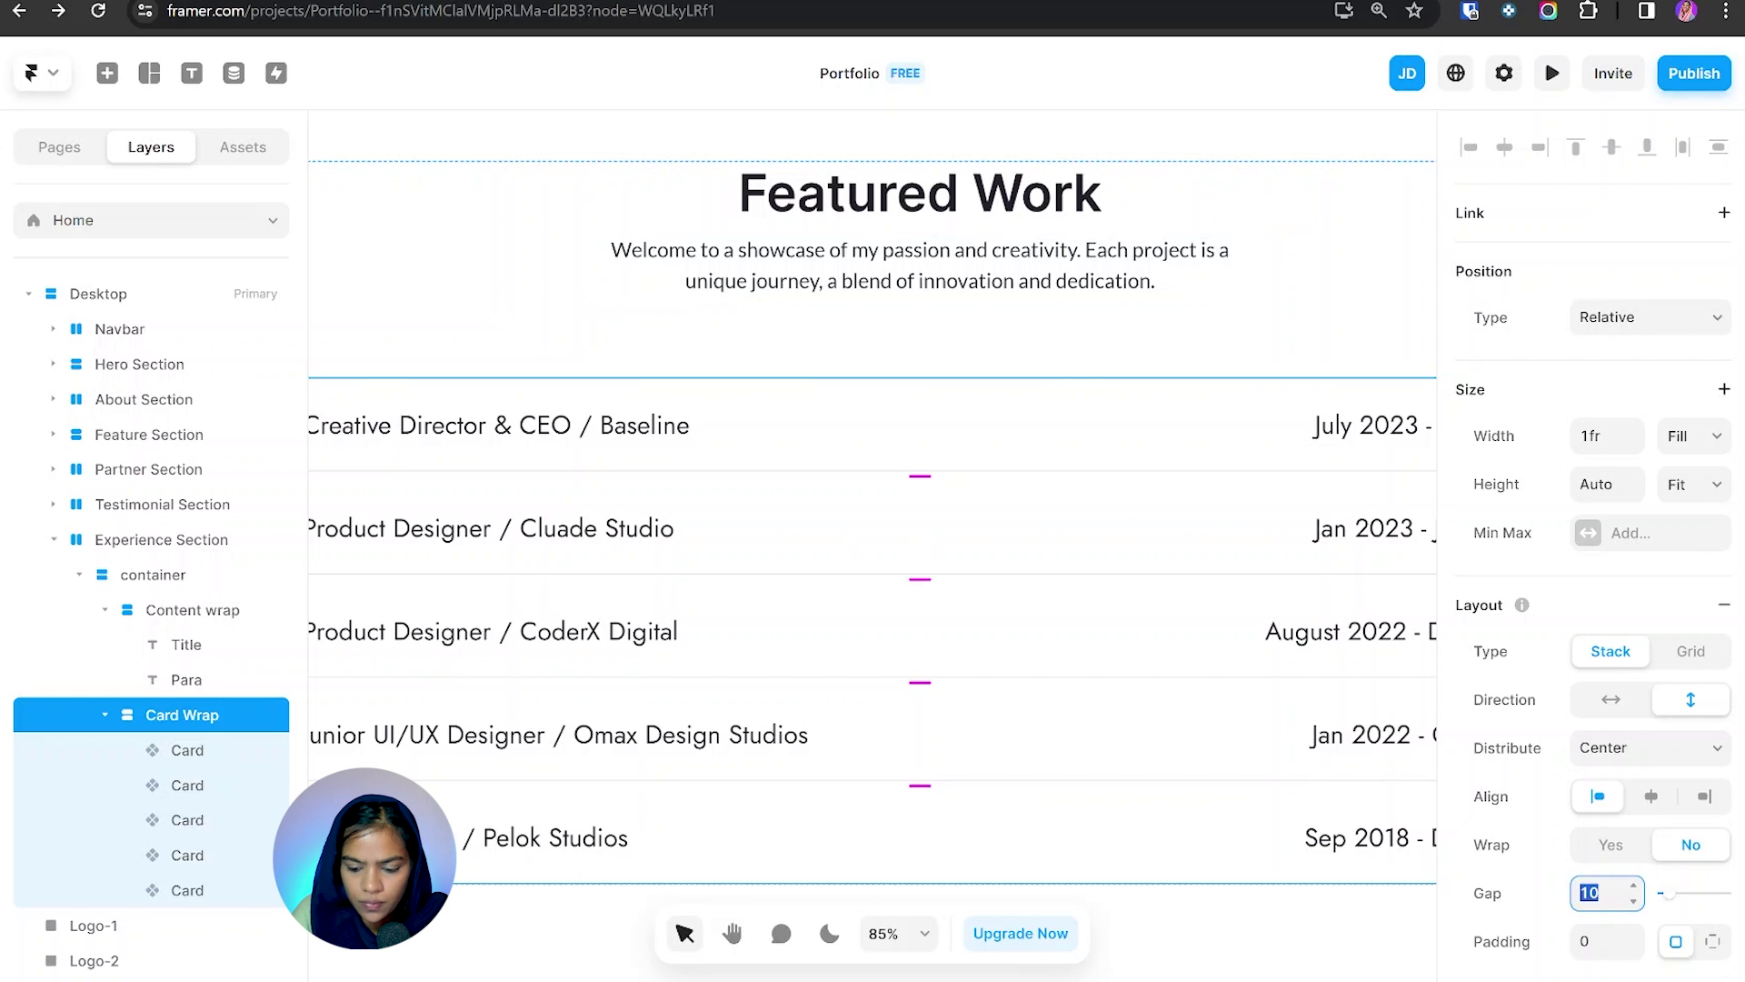
pyautogui.press('Return')
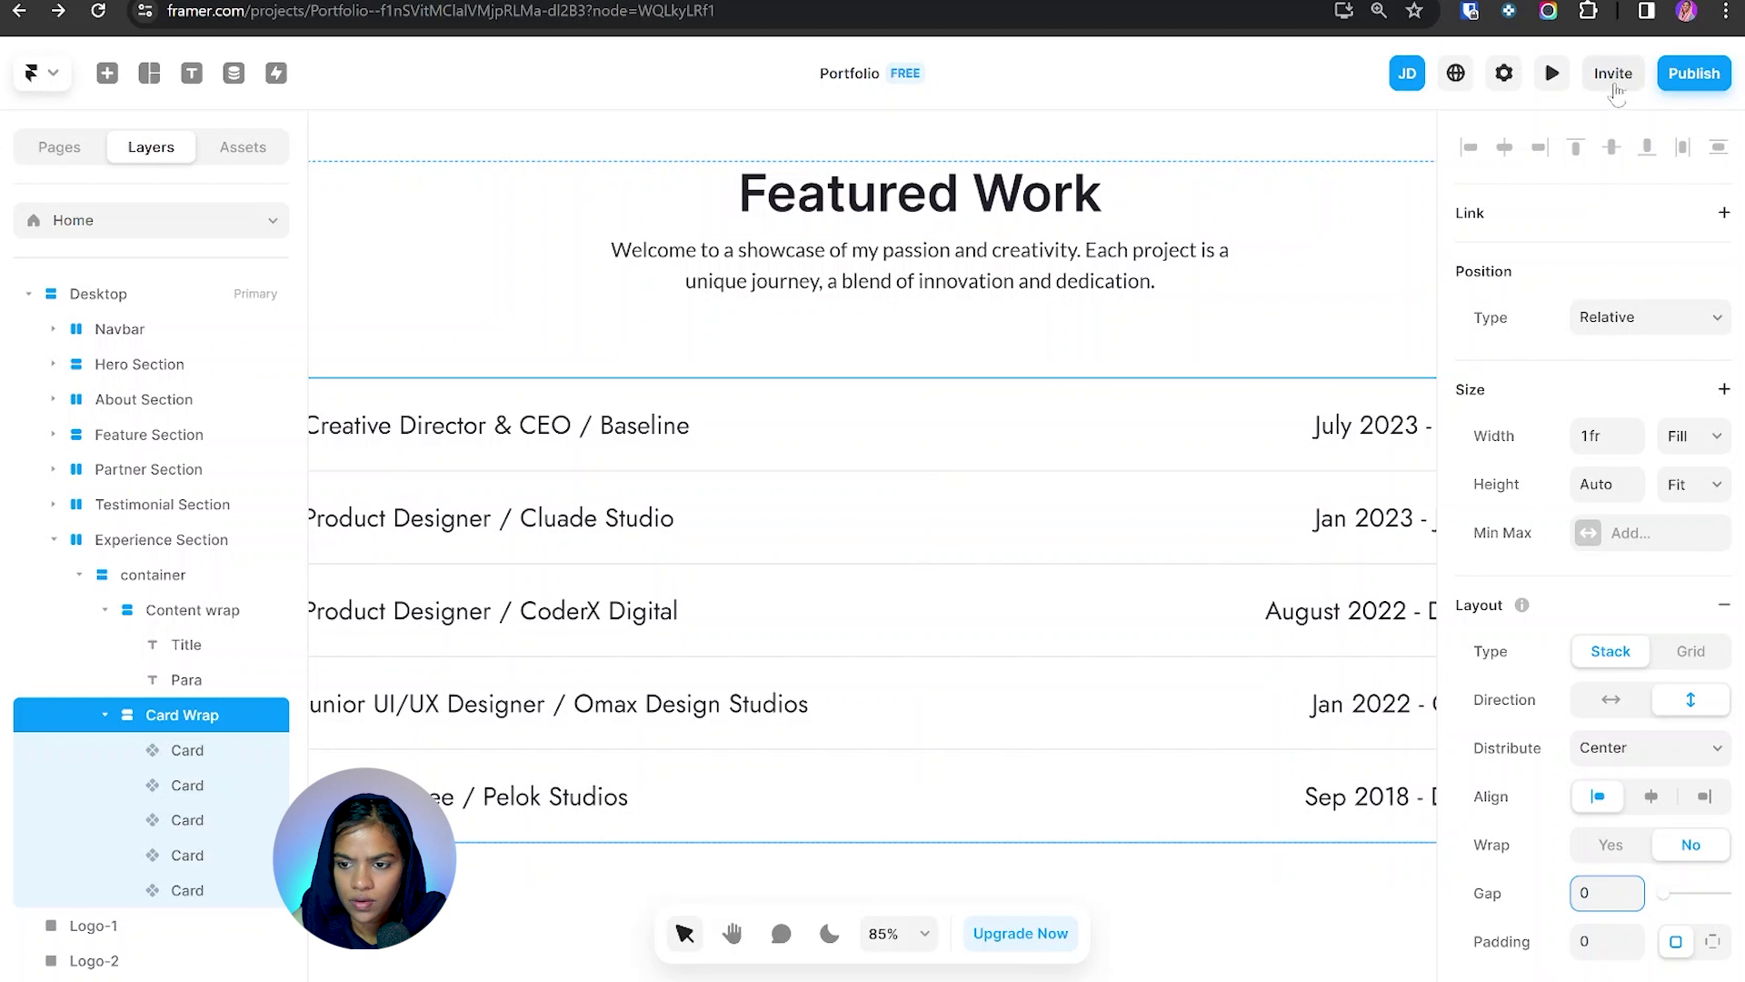
pyautogui.click(1552, 72)
pyautogui.scroll(-5, 984, 451)
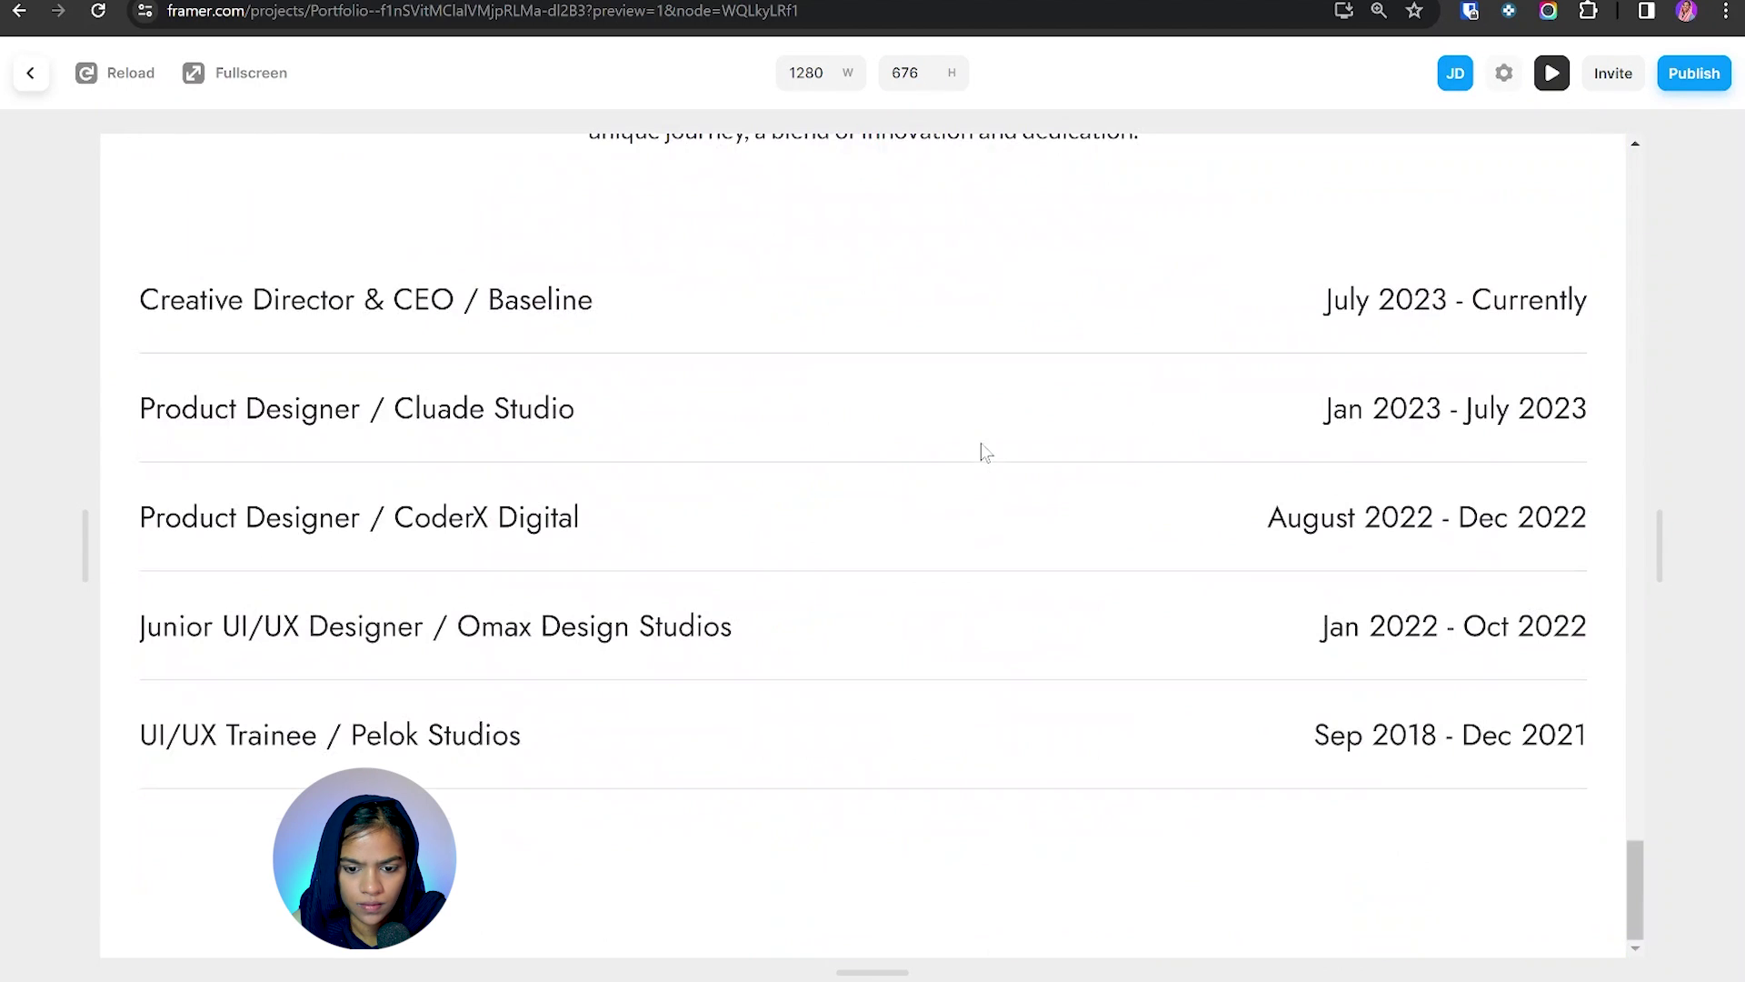